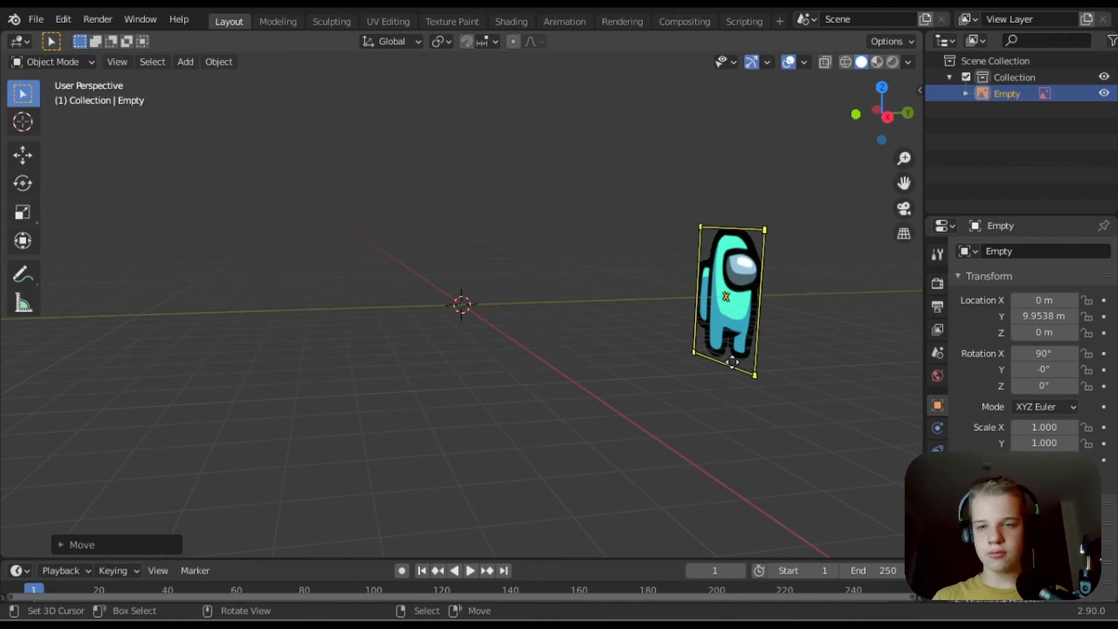
- Show the scene in front view and start the Shortcut VUr key display
{"action": "key", "text": "KP_1"}
{"action": "key", "text": "n"}
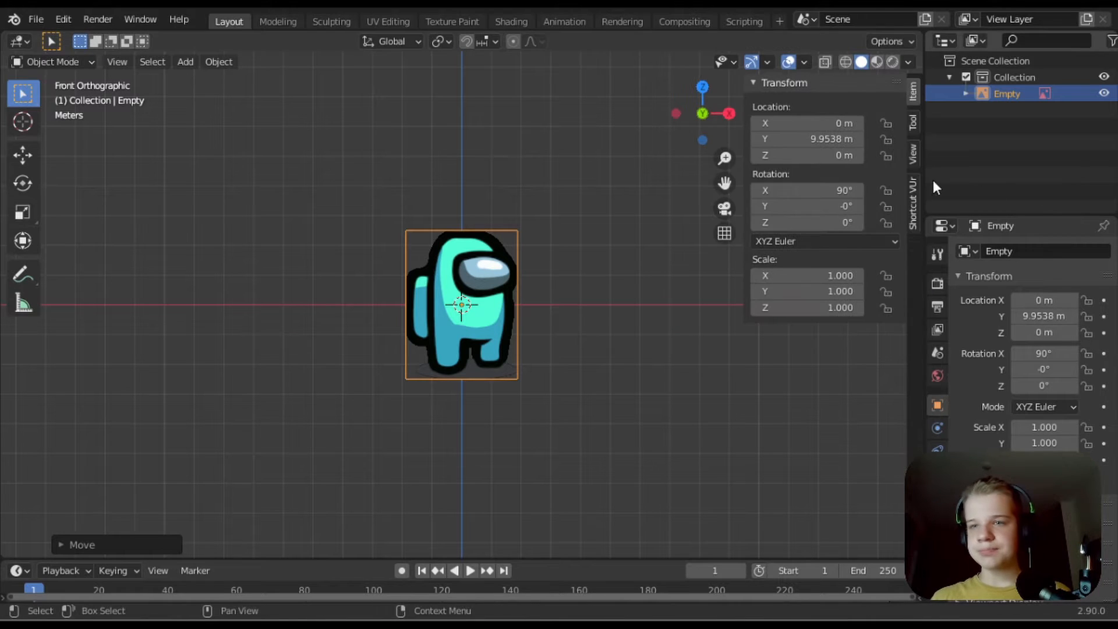
{"action": "left_click", "coordinate": [911, 195]}
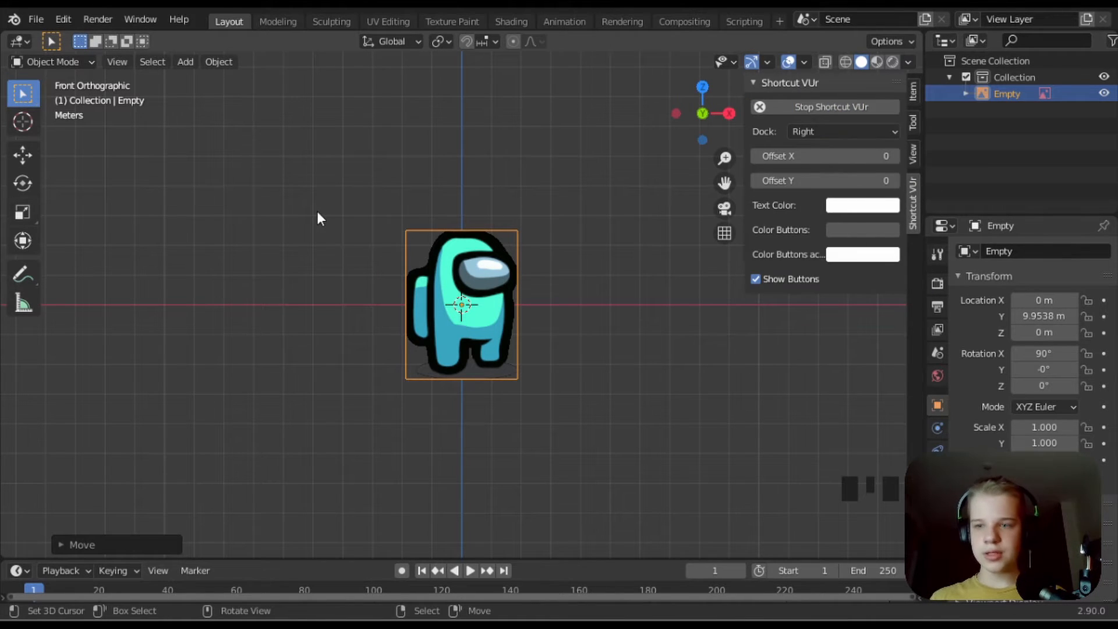
{"action": "key", "text": "n"}
- Try scaling the reference image down to about 0.93
{"action": "key", "text": "s"}
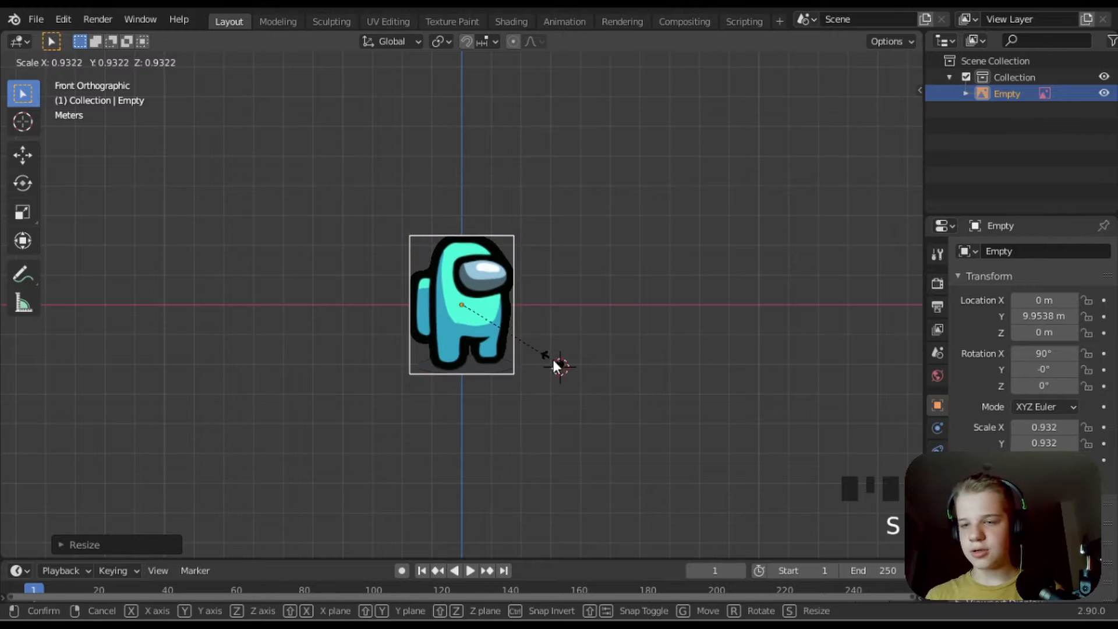
{"action": "left_click", "coordinate": [553, 359]}
{"action": "key", "text": "w"}
{"action": "right_click", "coordinate": [623, 345]}
- Undo the last scaling of the reference image and redo the placement changes that were rolled back too far
{"action": "key", "text": "ctrl+z"}
{"action": "key", "text": "ctrl+z"}
{"action": "key", "text": "ctrl+z"}
{"action": "key", "text": "ctrl+z"}
{"action": "key", "text": "ctrl+z"}
{"action": "key", "text": "ctrl+z"}
{"action": "key", "text": "ctrl+z"}
{"action": "key", "text": "ctrl+z"}
{"action": "key", "text": "ctrl+z"}
{"action": "key", "text": "ctrl+z"}
{"action": "key", "text": "ctrl+z"}
{"action": "key", "text": "ctrl+z"}
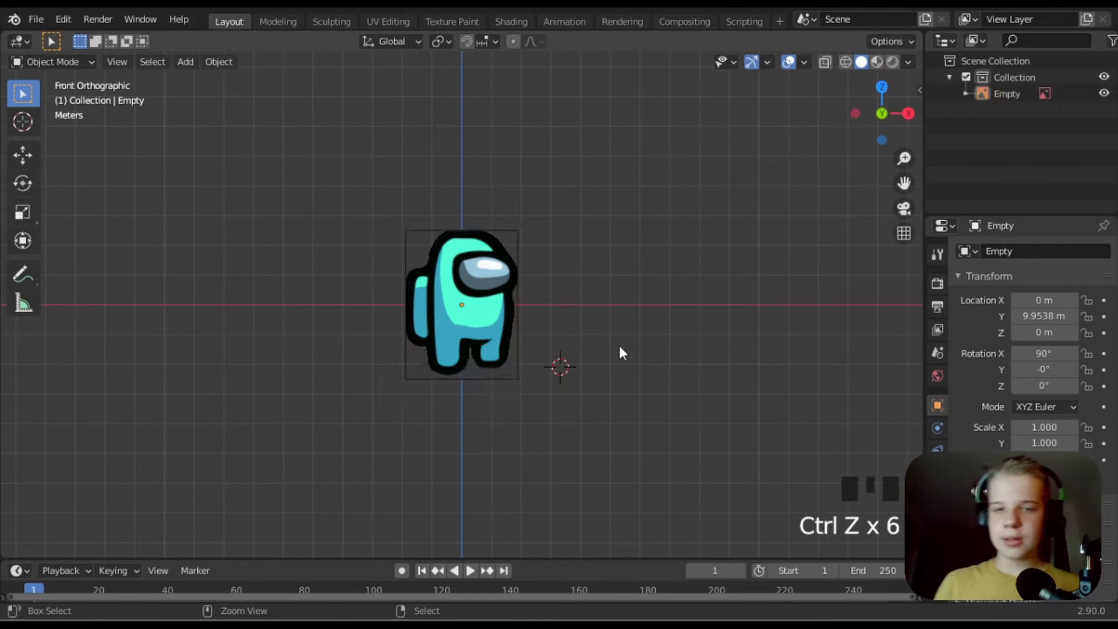
{"action": "key", "text": "ctrl+shift+z"}
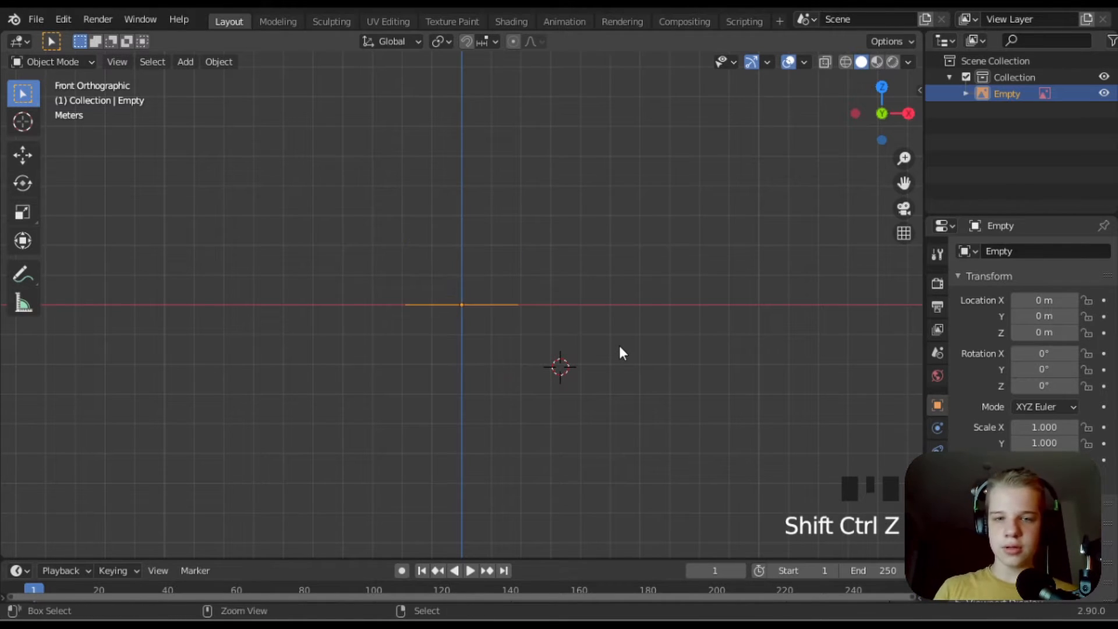
{"action": "key", "text": "ctrl+shift+z"}
- Deselect everything and snap the 3D cursor to the world origin
{"action": "key", "text": "alt+a"}
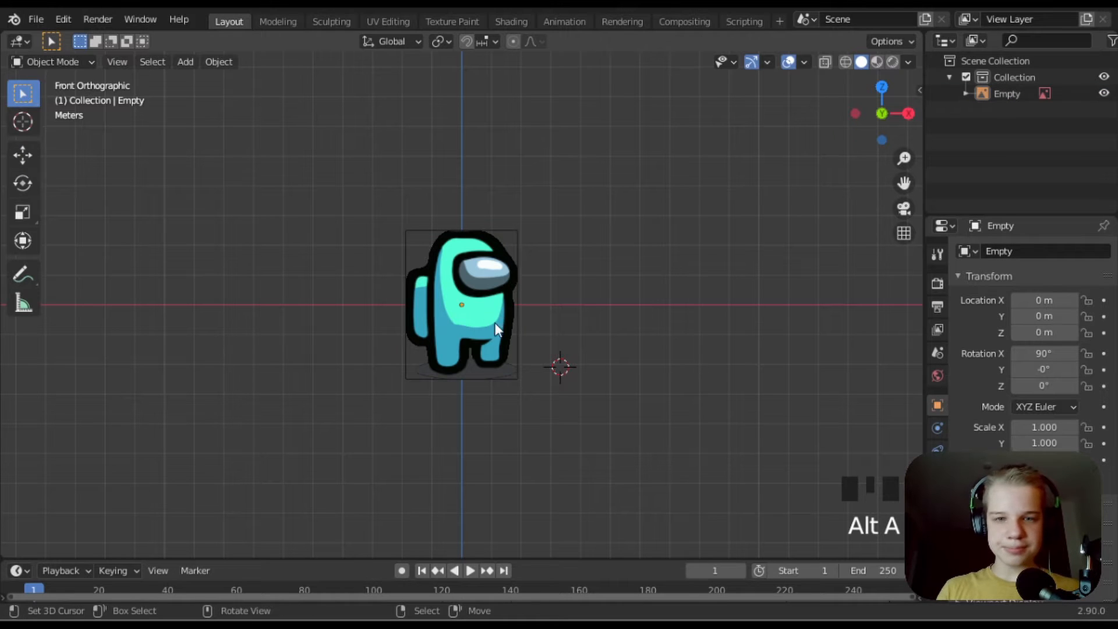
{"action": "key", "text": "shift+s"}
{"action": "key", "text": "shift+s"}
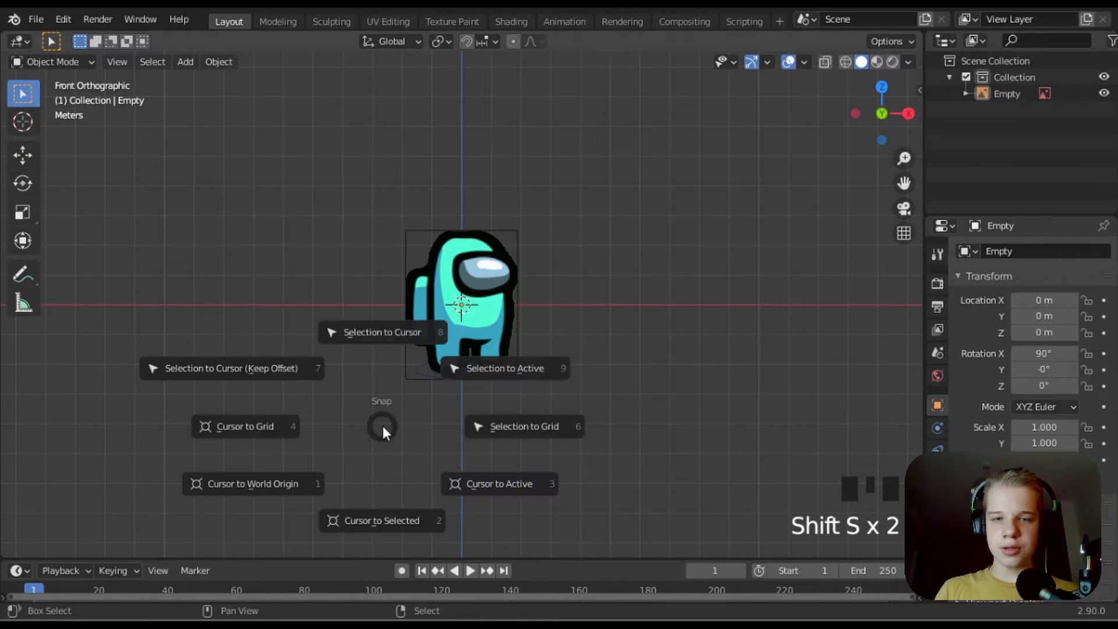
{"action": "left_click", "coordinate": [299, 488]}
- Add a UV sphere at the world origin
{"action": "key", "text": "shift+a"}
{"action": "mouse_move", "coordinate": [428, 176]}
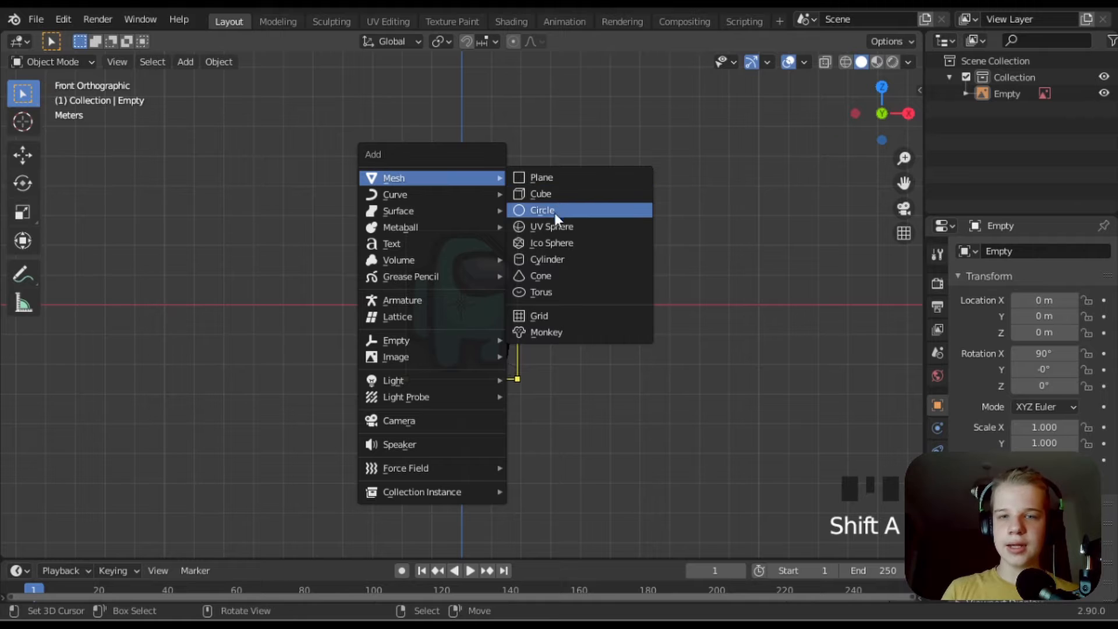
{"action": "left_click", "coordinate": [560, 227]}
{"action": "scroll", "coordinate": [460, 352], "scroll_direction": "up", "scroll_amount": 6}
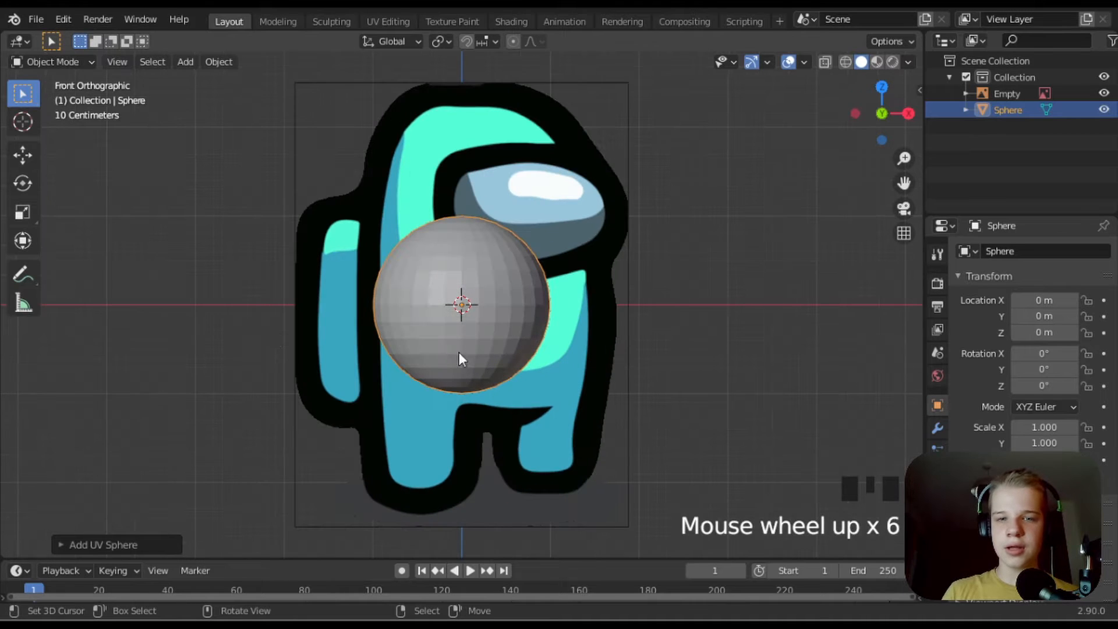
{"action": "left_click", "coordinate": [60, 19]}
{"action": "left_click", "coordinate": [90, 258]}
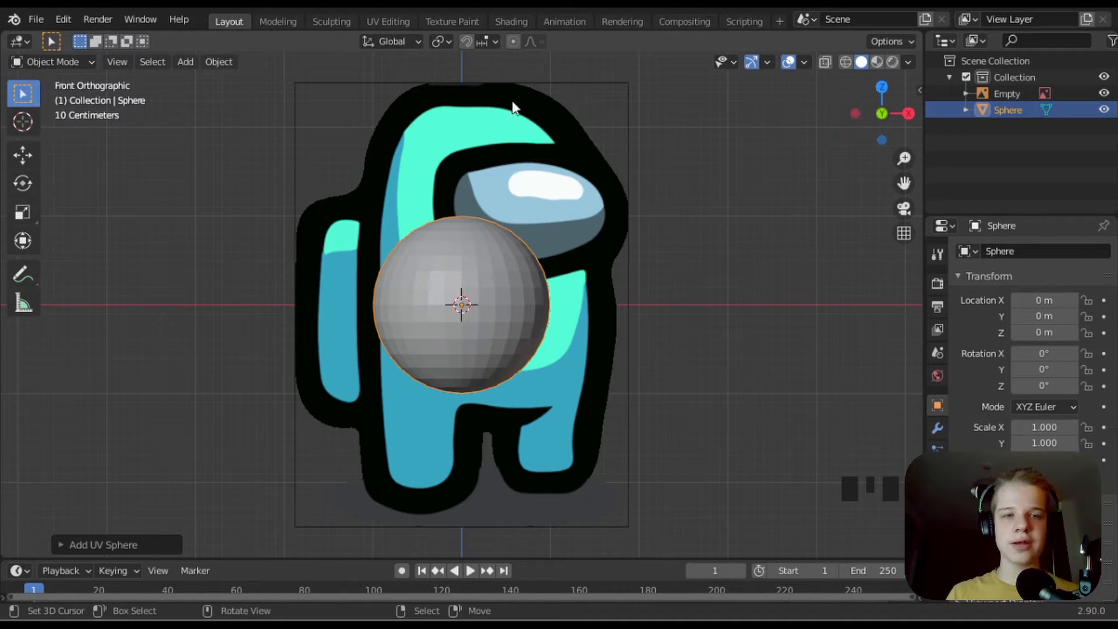
- Scale the reference image to about 0.85 and shift it to about -0.2 m on X so the character's body lines up with the sphere
{"action": "scroll", "coordinate": [652, 273], "scroll_direction": "down", "scroll_amount": 3}
{"action": "scroll", "coordinate": [600, 305], "scroll_direction": "up", "scroll_amount": 4}
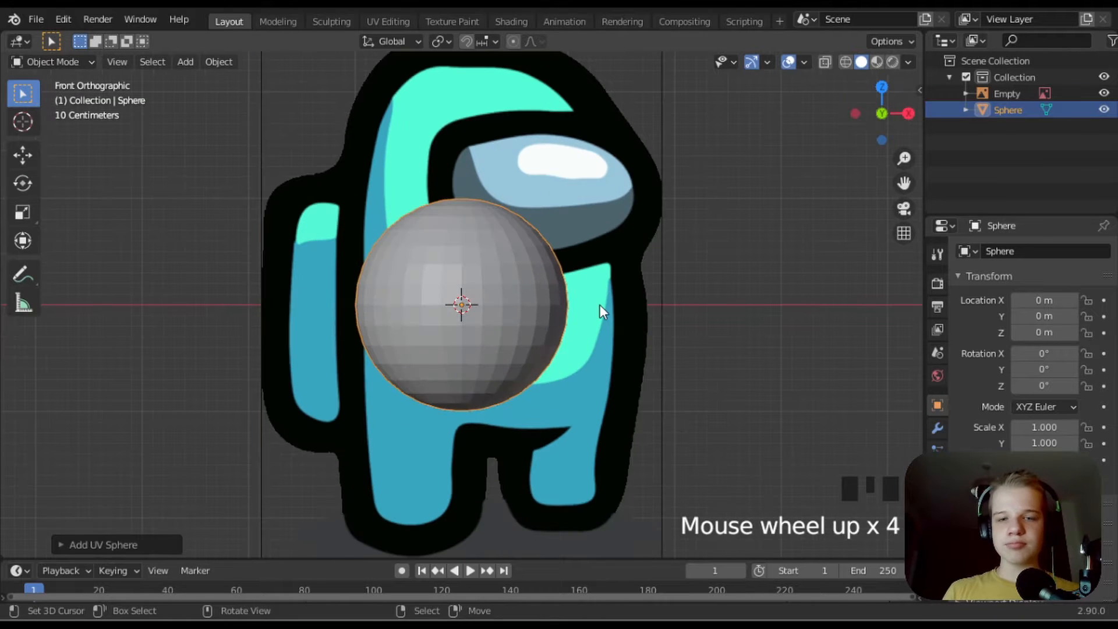
{"action": "left_click", "coordinate": [600, 305]}
{"action": "key", "text": "g"}
{"action": "key", "text": "x"}
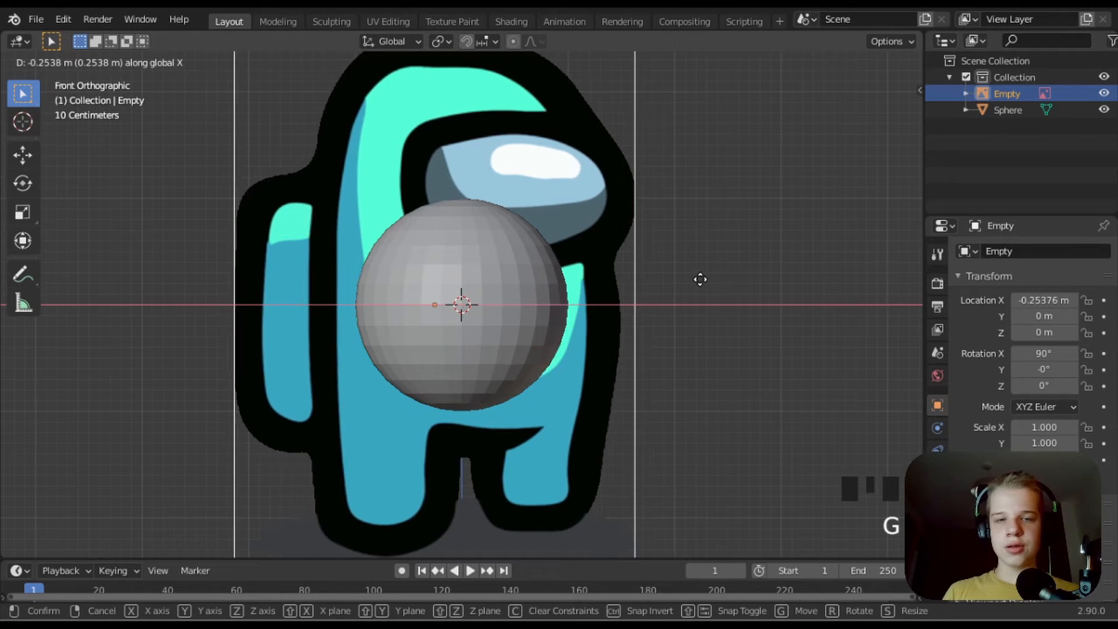
{"action": "left_click", "coordinate": [699, 278]}
{"action": "key", "text": "s"}
{"action": "left_click", "coordinate": [666, 287]}
{"action": "key", "text": "g"}
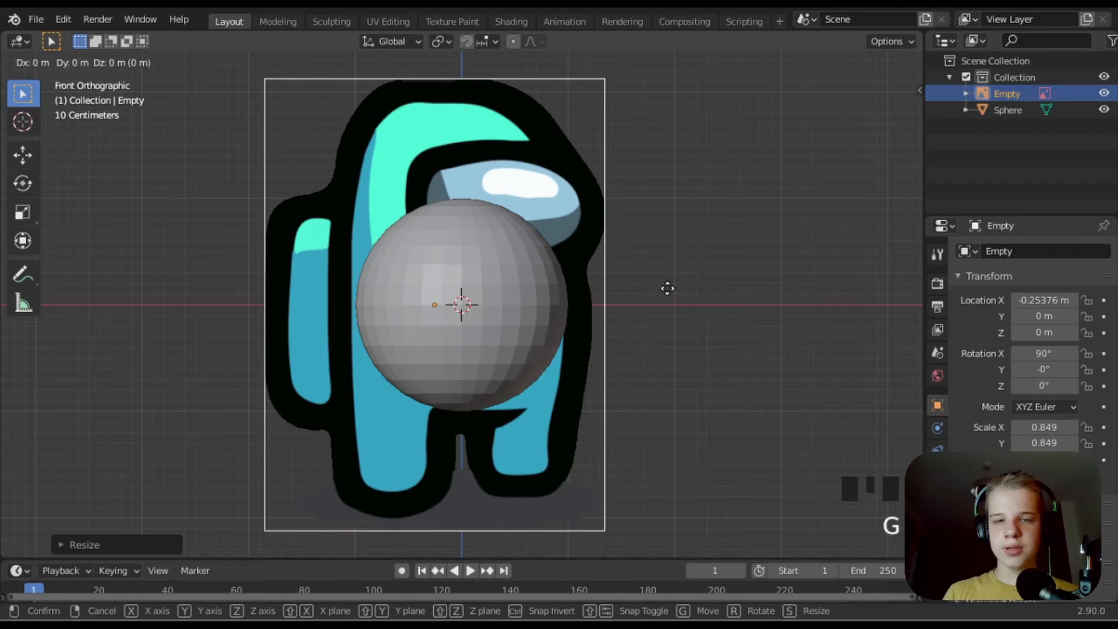
{"action": "left_click", "coordinate": [662, 292]}
- Rip the sphere's mesh apart along its middle vertex loop in wireframe shading, leaving the two halves in place
{"action": "right_click", "coordinate": [547, 292]}
{"action": "key", "text": "Tab"}
{"action": "key", "text": "z"}
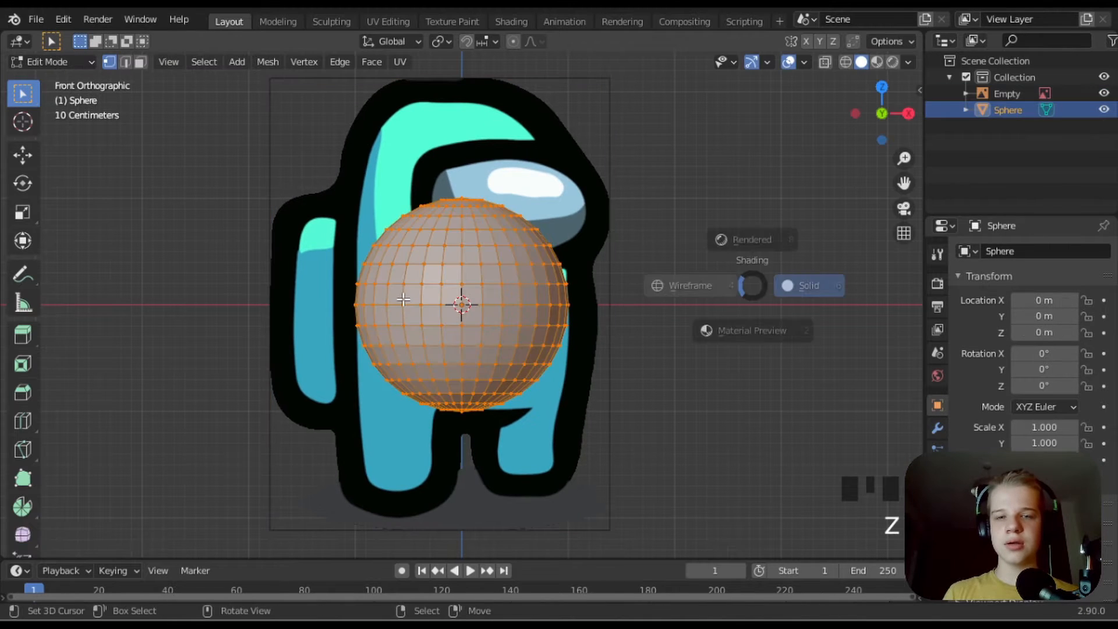
{"action": "left_click", "coordinate": [364, 300]}
{"action": "key", "text": "alt+a"}
{"action": "left_click_drag", "start_coordinate": [328, 306], "coordinate": [656, 297]}
{"action": "key", "text": "v"}
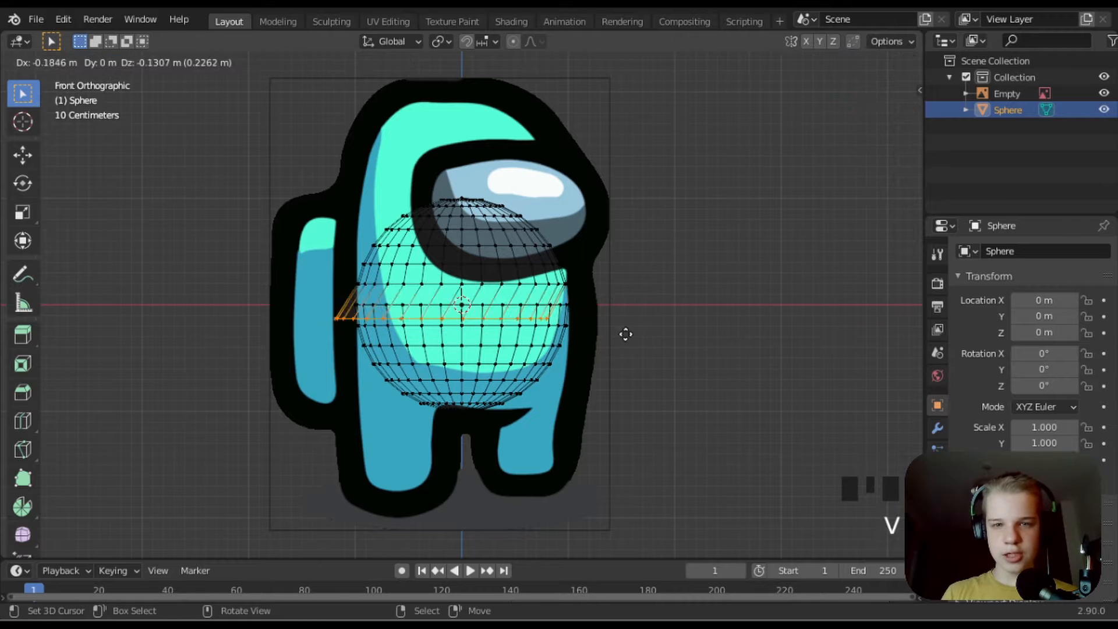
{"action": "right_click", "coordinate": [629, 279]}
- Select the sphere's whole upper half and move it up about 1 m along Z in solid shading
{"action": "key", "text": "alt+a"}
{"action": "key", "text": "l"}
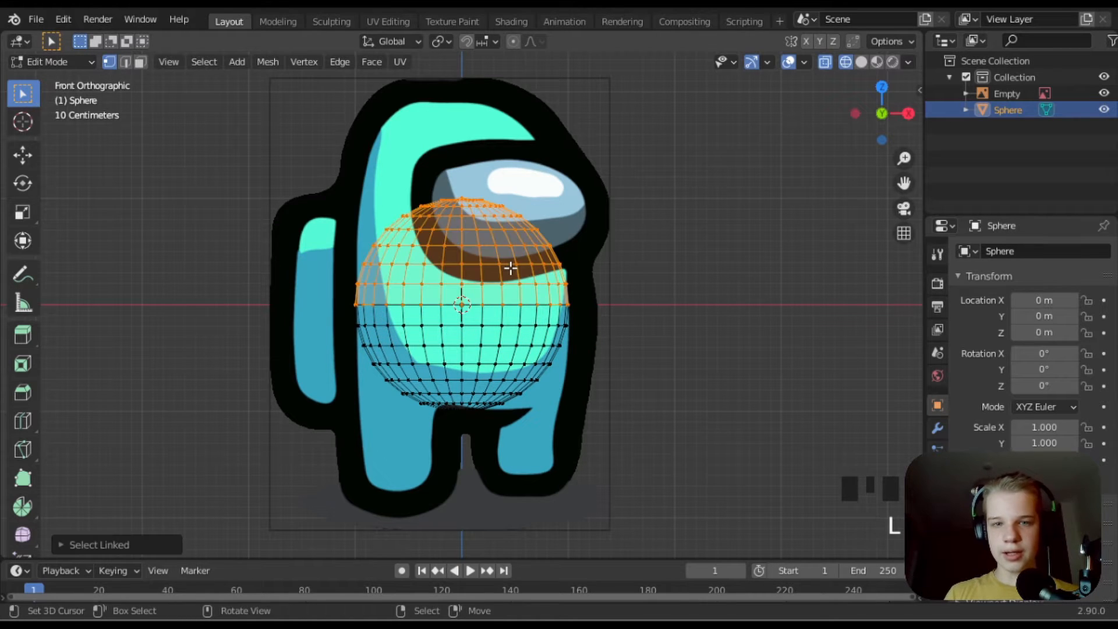
{"action": "key", "text": "z"}
{"action": "left_click", "coordinate": [738, 267]}
{"action": "key", "text": "g"}
{"action": "key", "text": "z"}
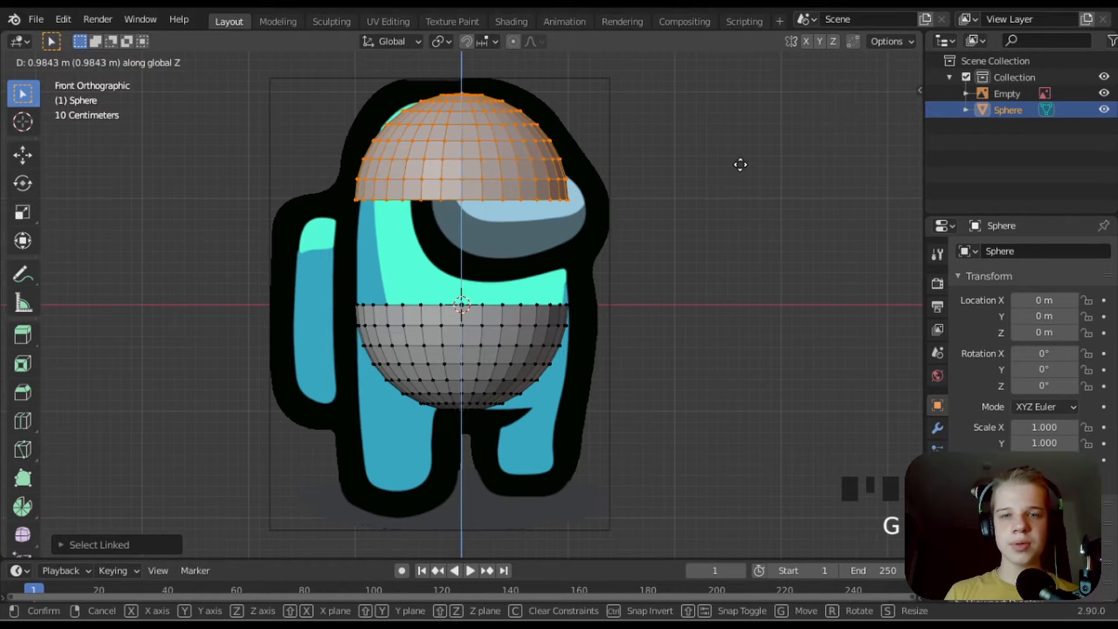
{"action": "left_click", "coordinate": [739, 163]}
- Bridge the open edge loops of the upper and lower halves with LoopTools
{"action": "key", "text": "alt+a"}
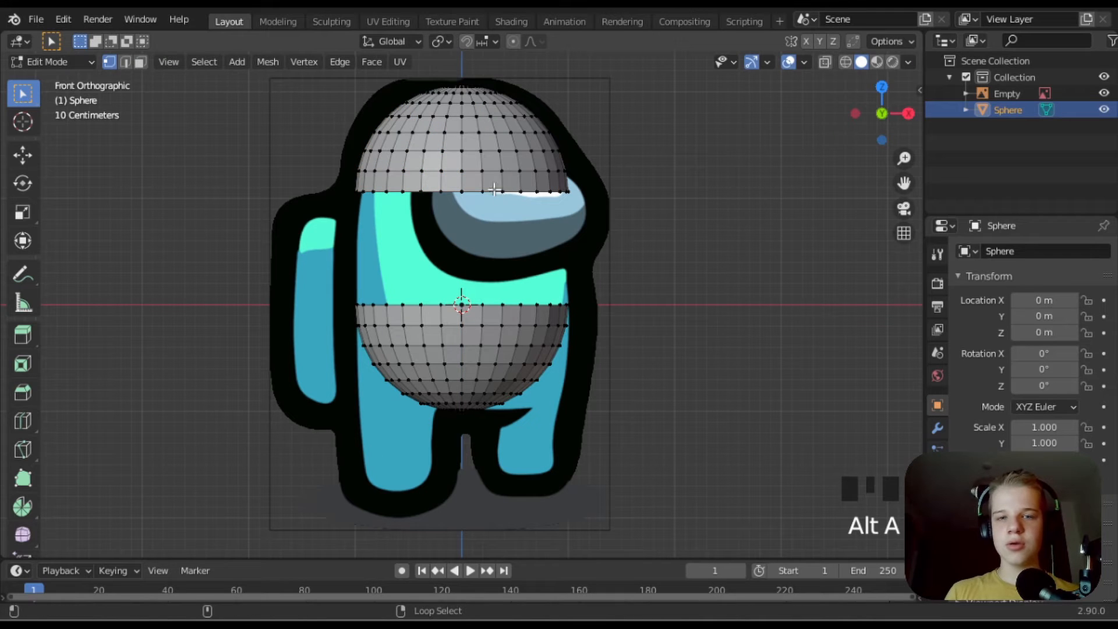
{"action": "right_click", "coordinate": [489, 305], "text": "alt+shift"}
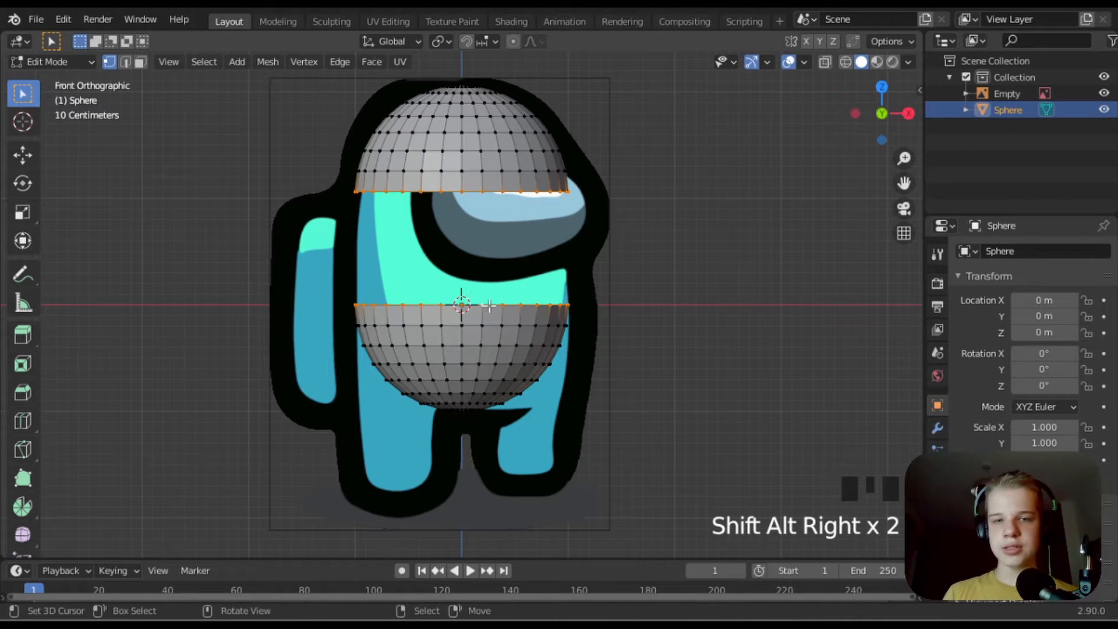
{"action": "key", "text": "w"}
{"action": "mouse_move", "coordinate": [441, 159]}
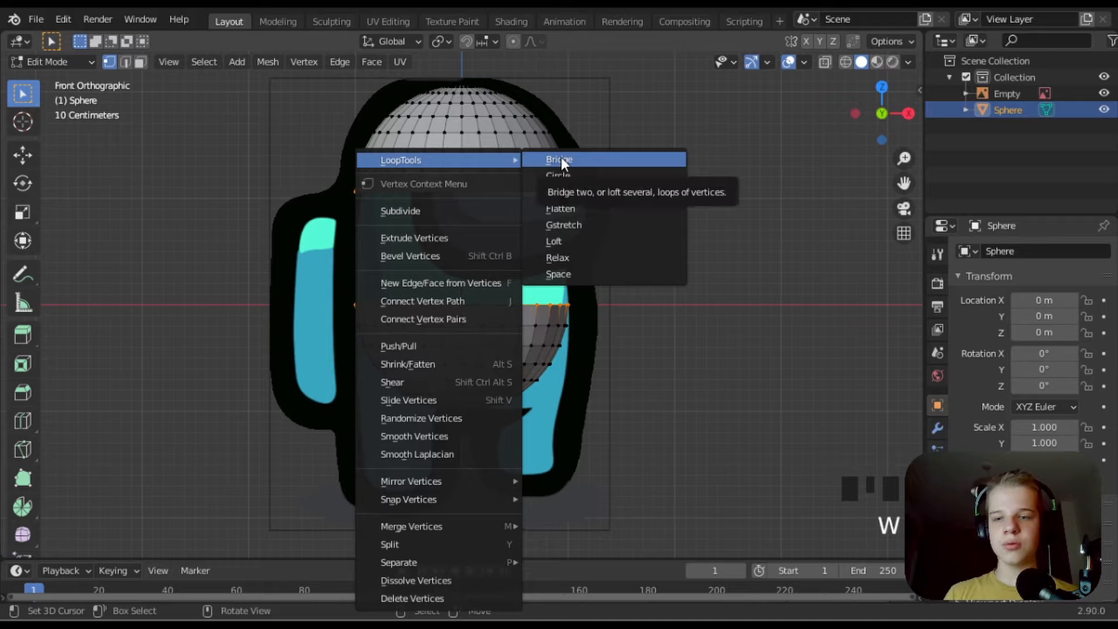
{"action": "left_click", "coordinate": [628, 161]}
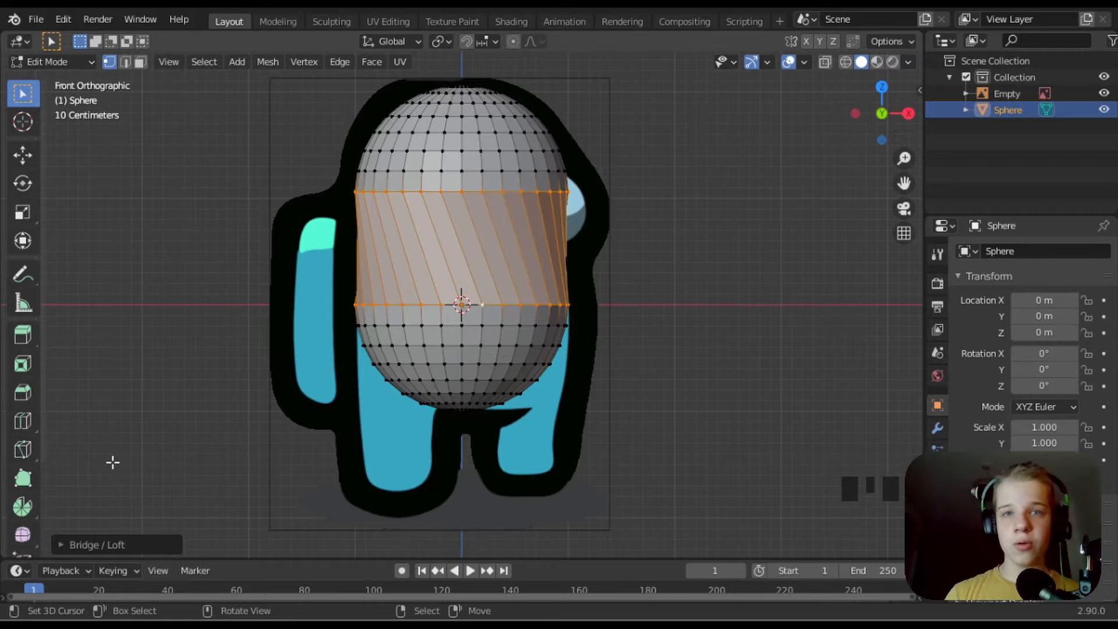
- Set the bridge's twist to 2 to straighten the connecting faces
{"action": "left_click", "coordinate": [61, 544]}
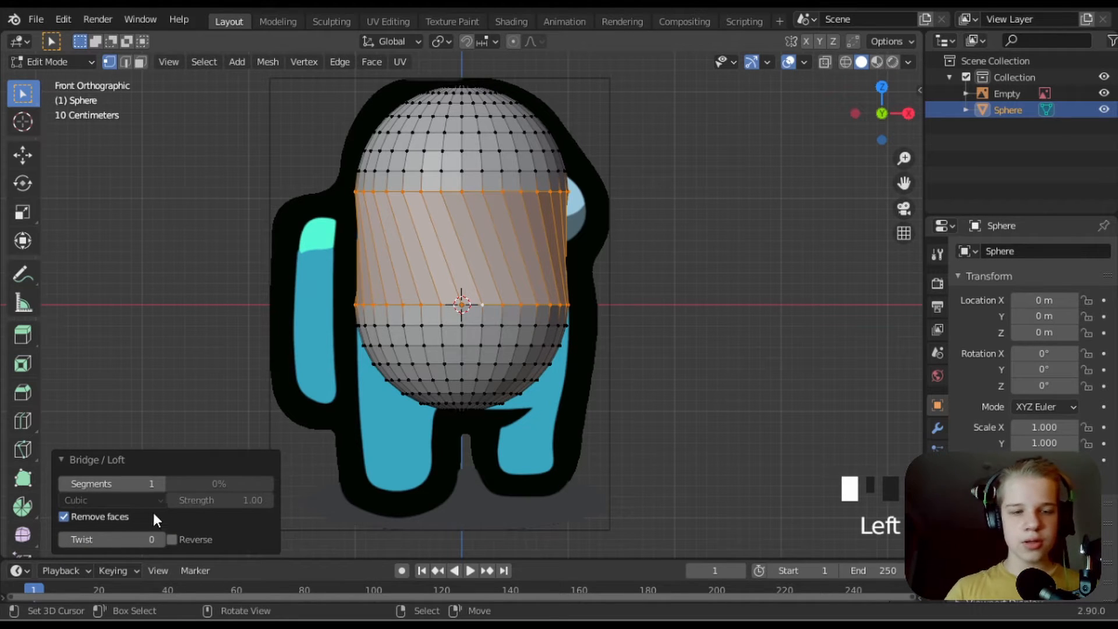
{"action": "left_click", "coordinate": [157, 539]}
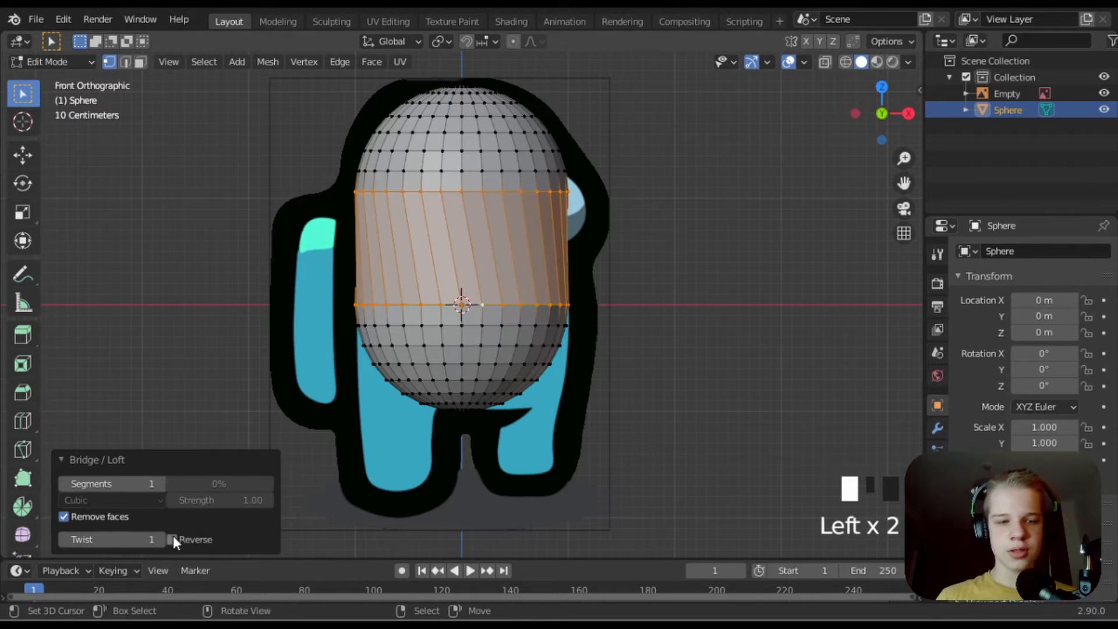
{"action": "left_click", "coordinate": [162, 538]}
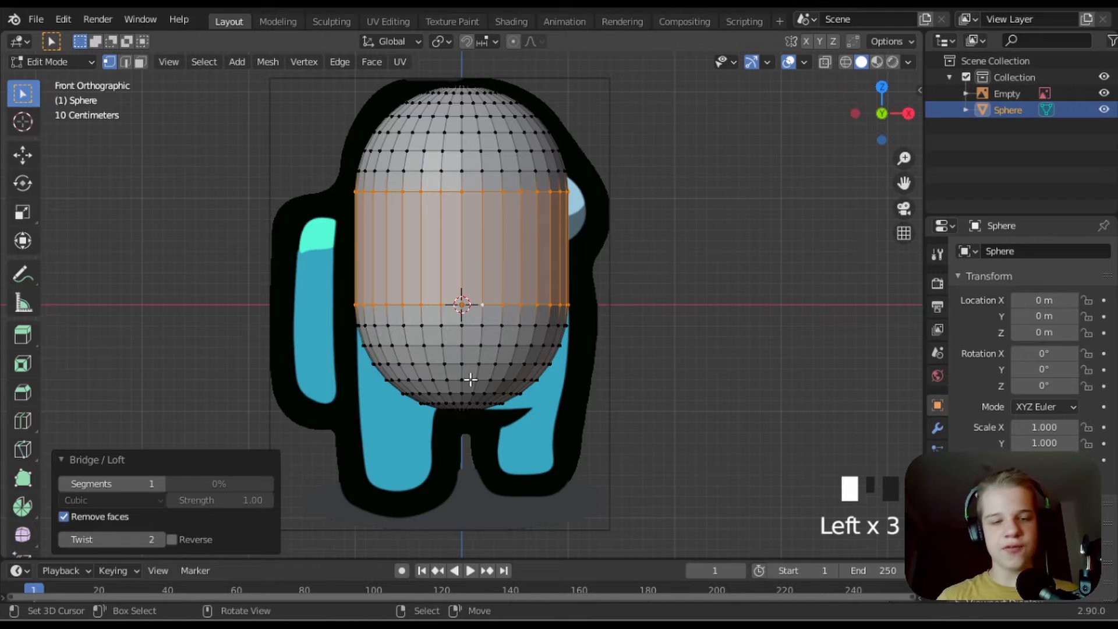
{"action": "scroll", "coordinate": [582, 352], "scroll_direction": "down", "scroll_amount": 5}
{"action": "scroll", "coordinate": [370, 278], "scroll_direction": "up", "scroll_amount": 6}
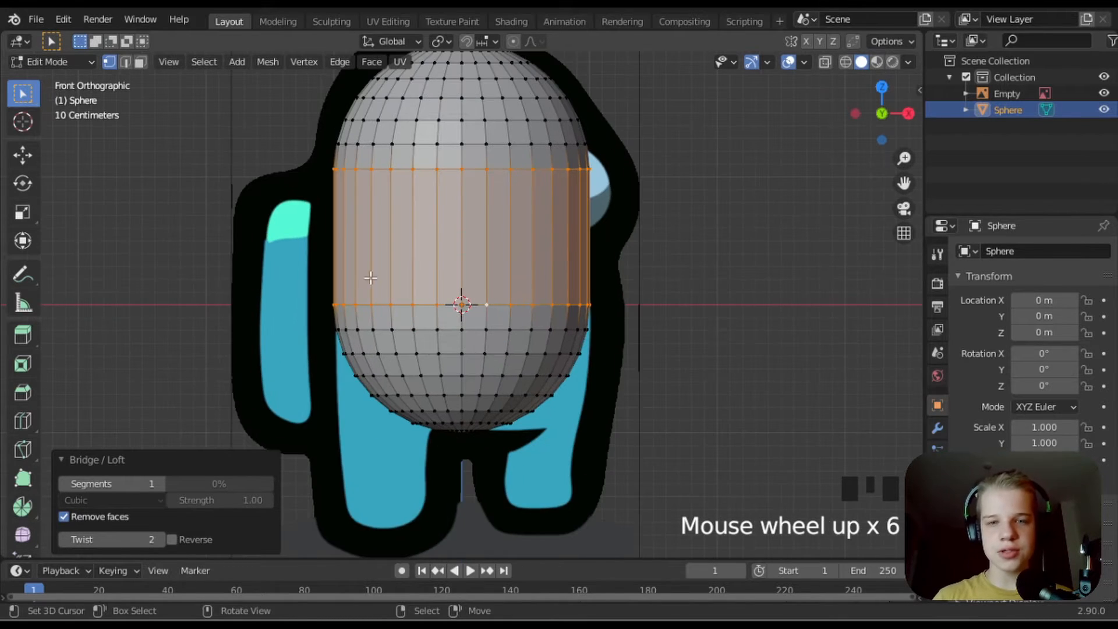
- Return to Object Mode and check the capsule-shaped body, ending in front view
{"action": "key", "text": "alt+a"}
{"action": "scroll", "coordinate": [746, 285], "scroll_direction": "down", "scroll_amount": 4}
{"action": "key", "text": "Tab"}
{"action": "scroll", "coordinate": [592, 309], "scroll_direction": "down", "scroll_amount": 1}
{"action": "middle_click_drag", "start_coordinate": [742, 285], "coordinate": [666, 316]}
{"action": "scroll", "coordinate": [475, 317], "scroll_direction": "up", "scroll_amount": 4}
{"action": "key", "text": "KP_1"}
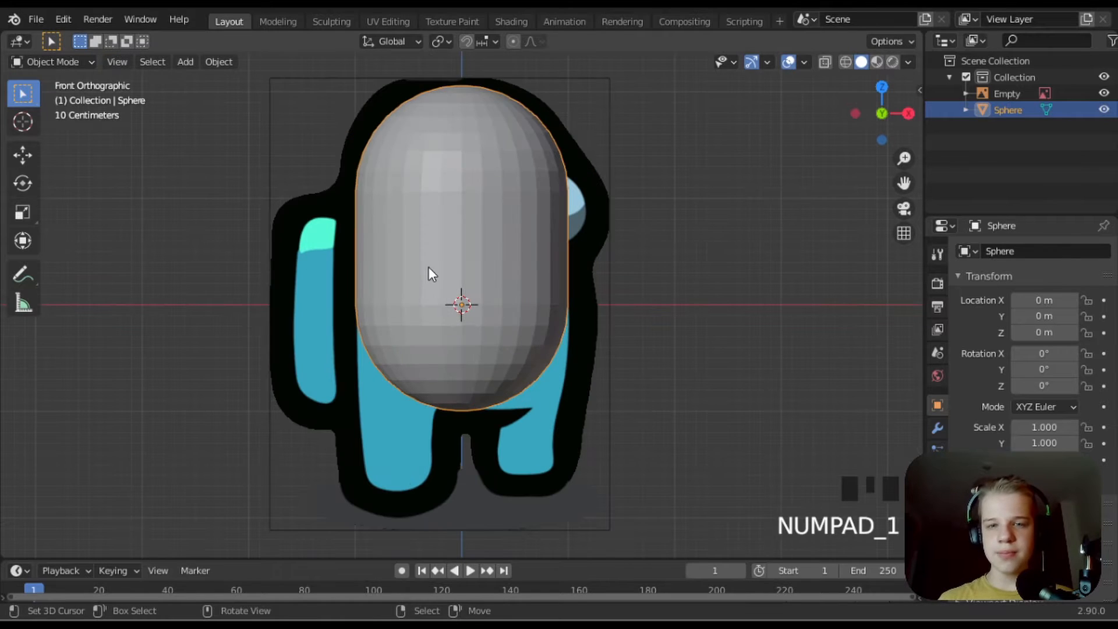
- Widen the capsule body along X to a scale of about 1.13 and deselect it
{"action": "right_click", "coordinate": [429, 274]}
{"action": "right_click", "coordinate": [511, 250]}
{"action": "middle_click_drag", "start_coordinate": [512, 249], "coordinate": [681, 318]}
{"action": "key", "text": "s"}
{"action": "left_click", "coordinate": [709, 319]}
{"action": "key", "text": "alt+a"}
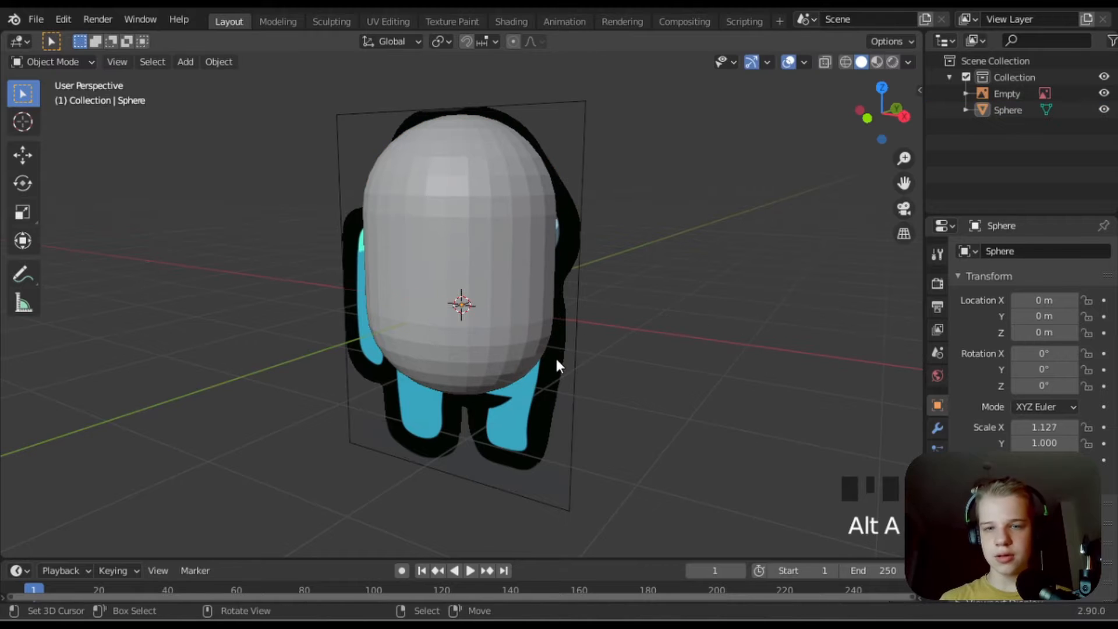
- Move the reference image about 11.6 m along Y so it stands well behind the body
{"action": "right_click", "coordinate": [556, 361]}
{"action": "key", "text": "g"}
{"action": "key", "text": "y"}
{"action": "left_click", "coordinate": [800, 158]}
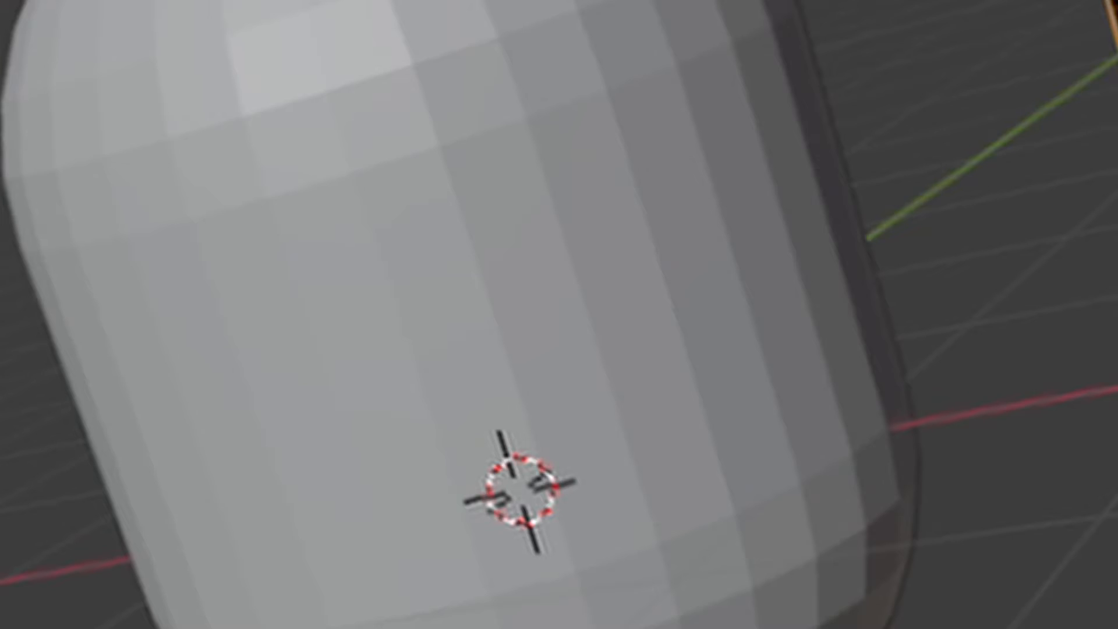
{"action": "key", "text": "alt+a"}
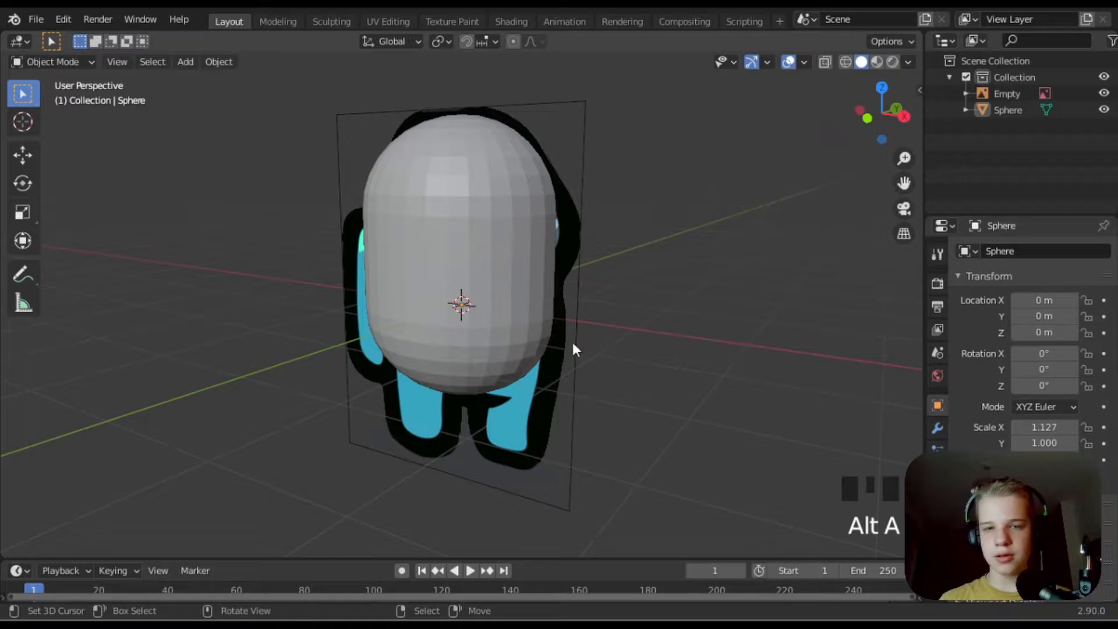
{"action": "right_click", "coordinate": [554, 355]}
{"action": "key", "text": "g"}
{"action": "left_click", "coordinate": [796, 240]}
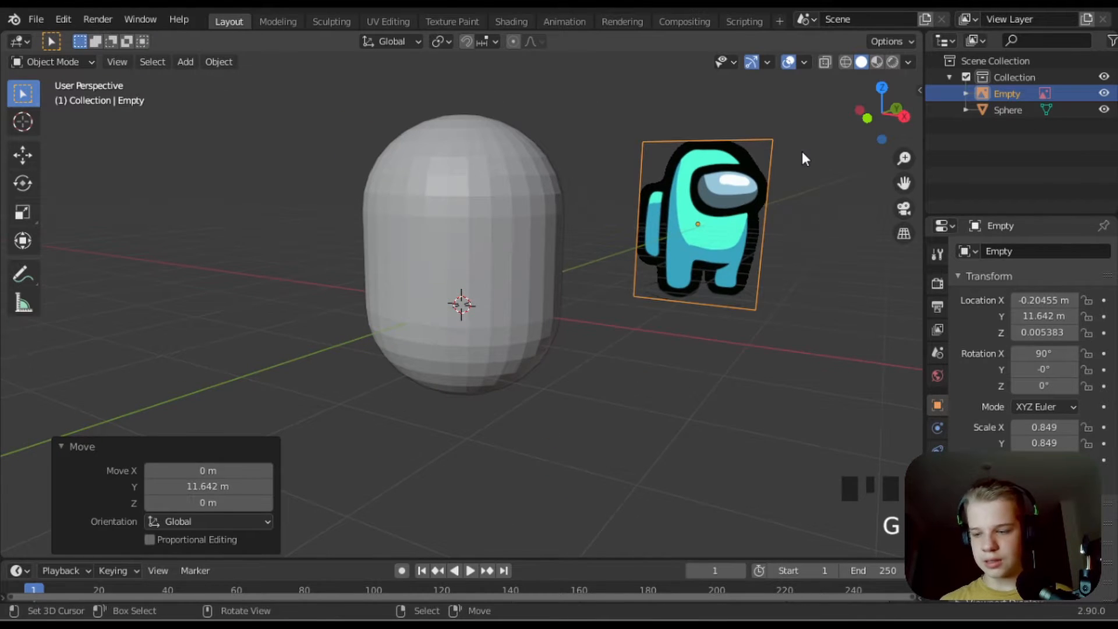
- Deselect everything and add a cylinder at the world origin in front view
{"action": "key", "text": "KP_3"}
{"action": "key", "text": "alt+a"}
{"action": "key", "text": "KP_1"}
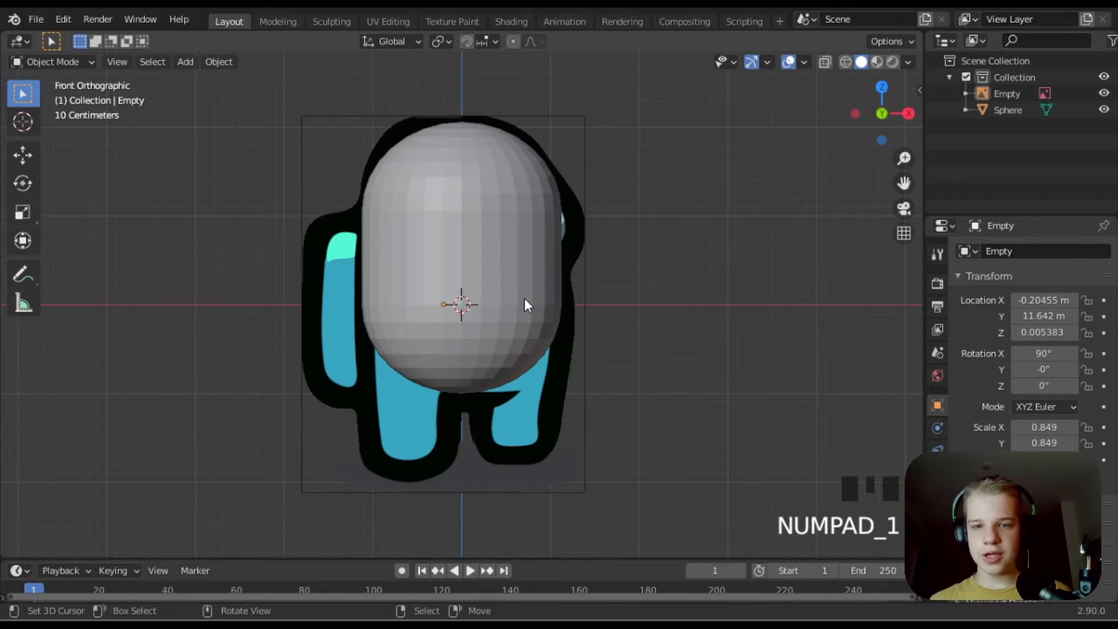
{"action": "key", "text": "shift+a"}
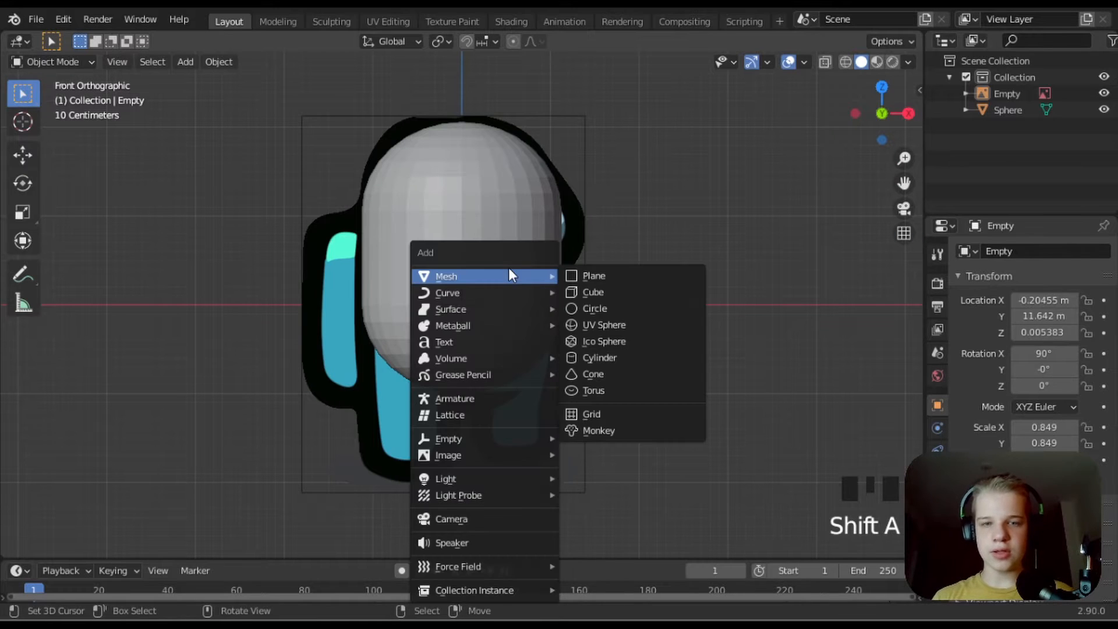
{"action": "left_click", "coordinate": [599, 356]}
- Add a Mirror modifier to the cylinder, and select the capsule body
{"action": "left_click", "coordinate": [937, 428]}
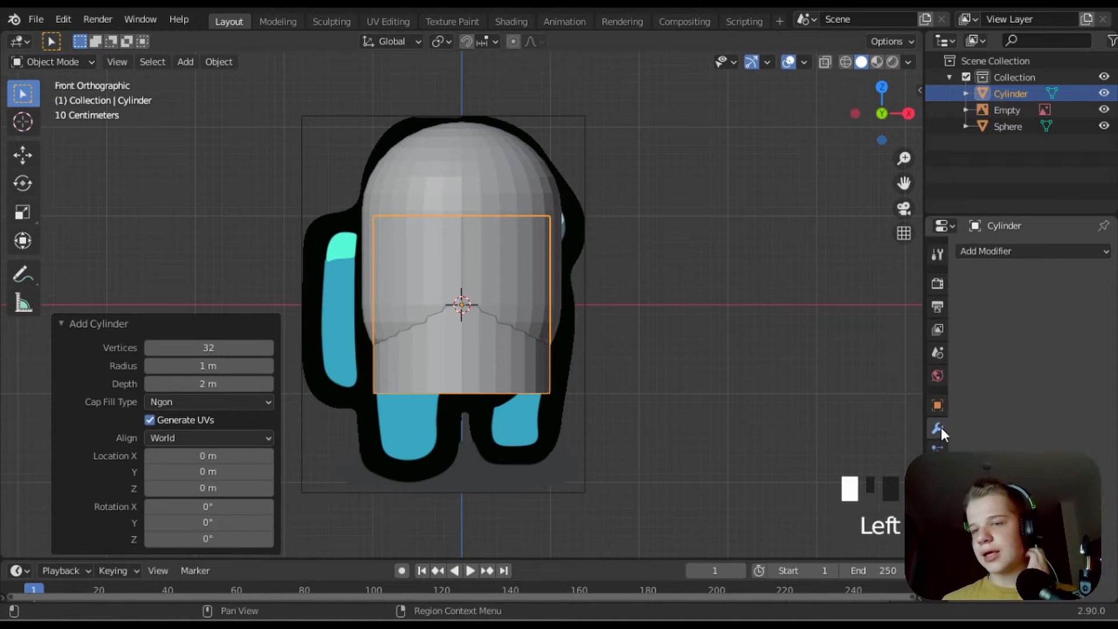
{"action": "left_click", "coordinate": [1015, 254]}
{"action": "left_click", "coordinate": [813, 413]}
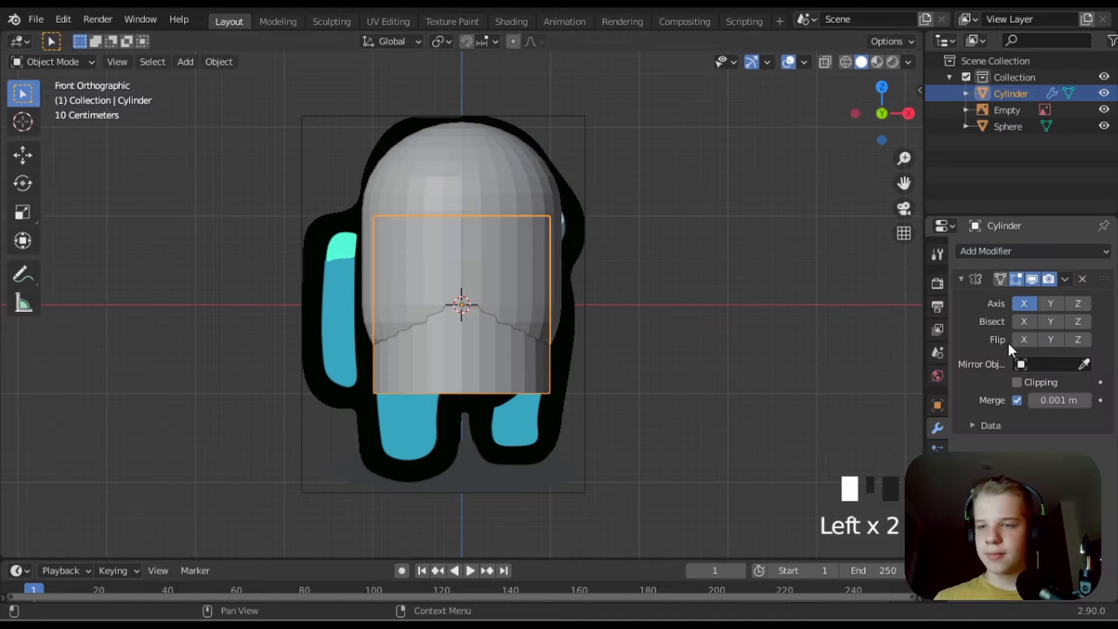
{"action": "left_click", "coordinate": [457, 149]}
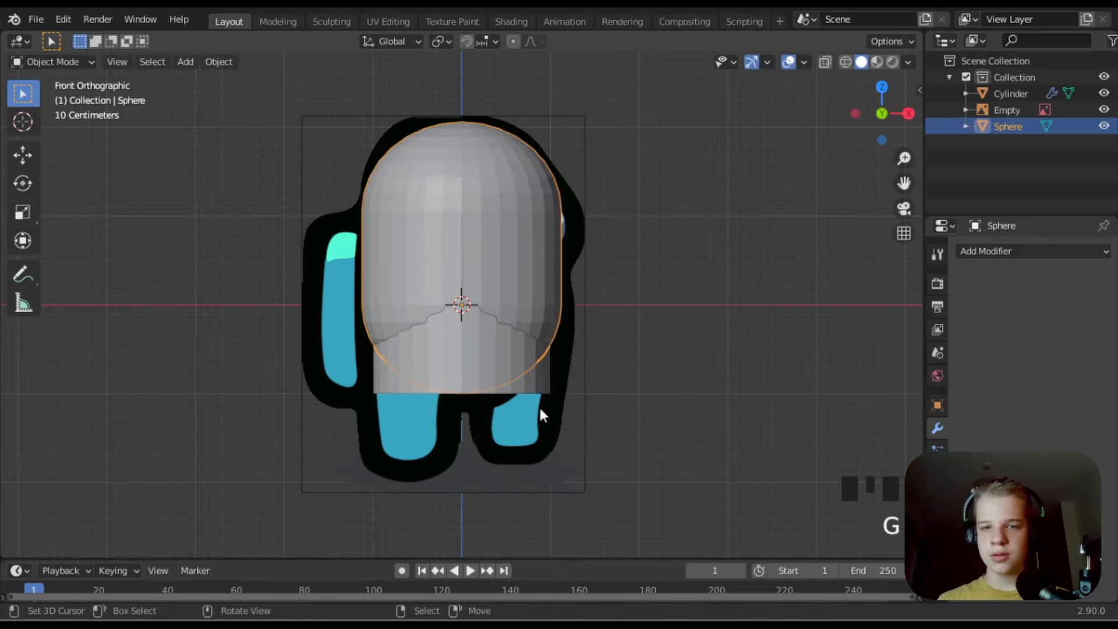
- Move the leg cylinder about 1 m along X and -0.96 m along Z, and scale it down uniformly
{"action": "right_click", "coordinate": [504, 381]}
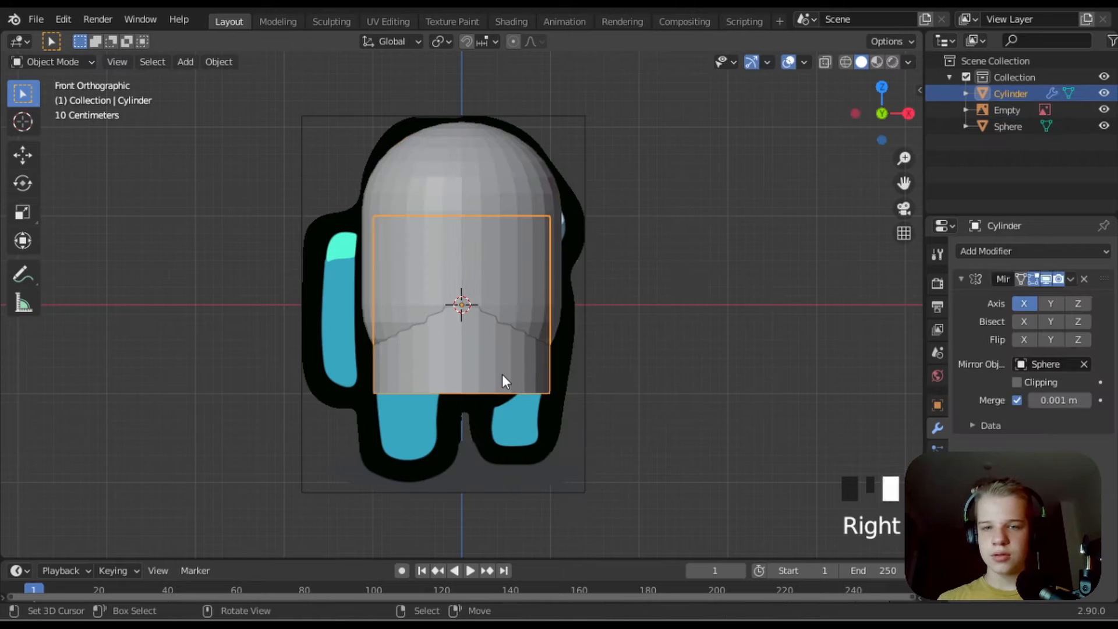
{"action": "key", "text": "g"}
{"action": "left_click", "coordinate": [606, 467]}
{"action": "key", "text": "s"}
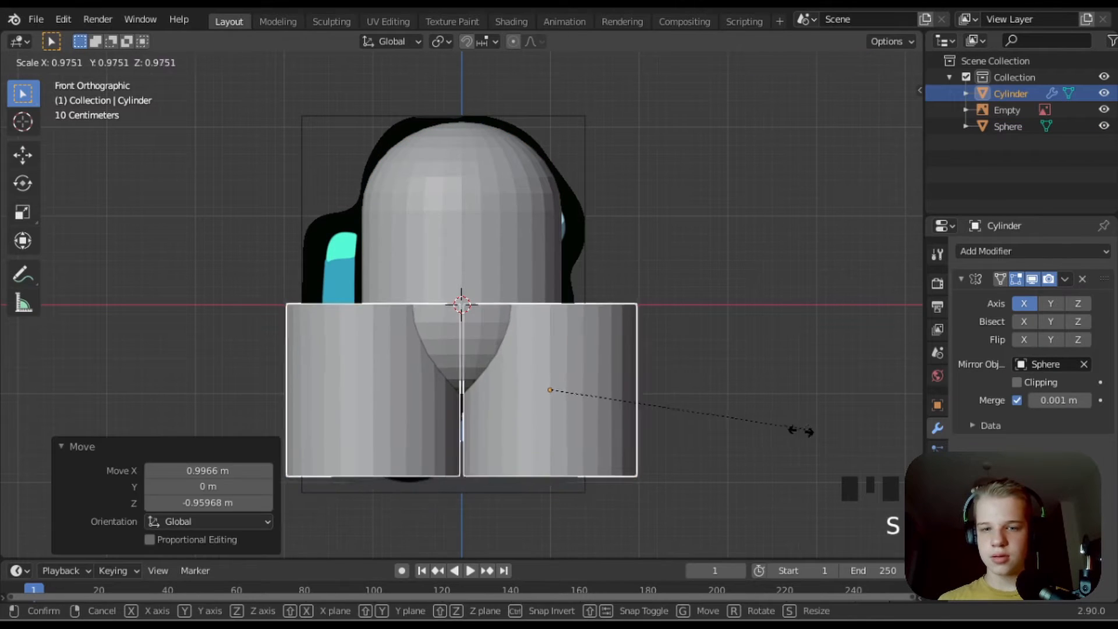
{"action": "left_click", "coordinate": [620, 432]}
- Shift the leg cylinder about -0.36 m along X, enlarge it about 1.96 times, and lower it about 0.18 m
{"action": "key", "text": "g"}
{"action": "left_click", "coordinate": [588, 428]}
{"action": "key", "text": "s"}
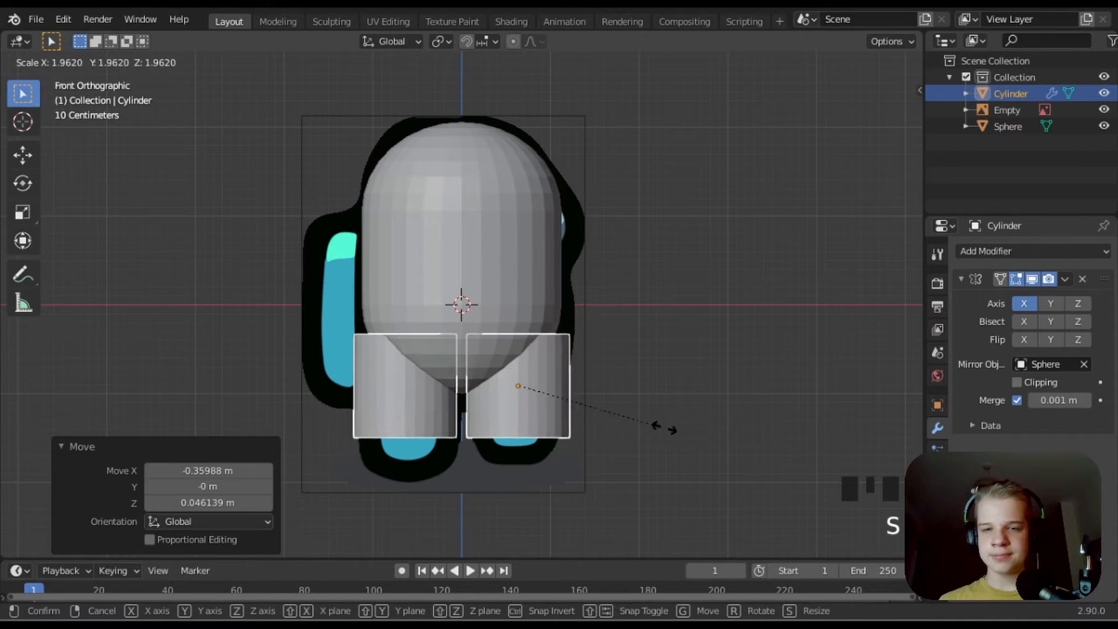
{"action": "left_click", "coordinate": [663, 427]}
{"action": "key", "text": "g"}
{"action": "left_click", "coordinate": [664, 442]}
- Stretch the legs about 1.5 times along Z and raise them about 0.07 m to overlap the body
{"action": "key", "text": "s"}
{"action": "key", "text": "z"}
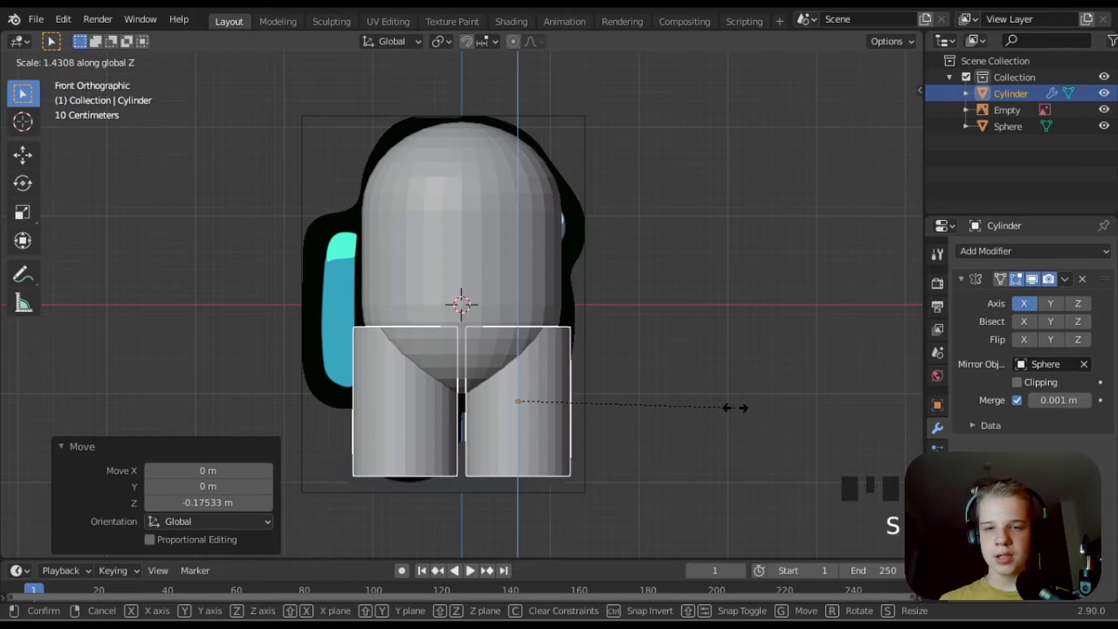
{"action": "left_click", "coordinate": [752, 402]}
{"action": "key", "text": "g"}
{"action": "left_click", "coordinate": [749, 395]}
- Scale the legs to 0.836 in X and Y while keeping their height
{"action": "key", "text": "s"}
{"action": "right_click", "coordinate": [725, 389]}
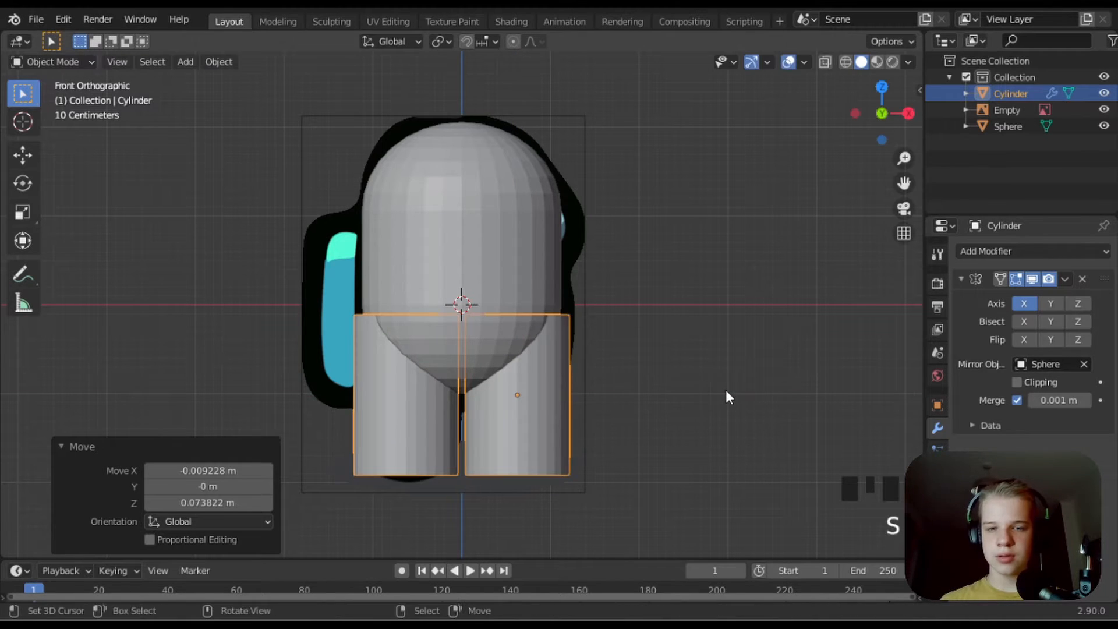
{"action": "key", "text": "shift+s"}
{"action": "key", "text": "shift+s"}
{"action": "key", "text": "s"}
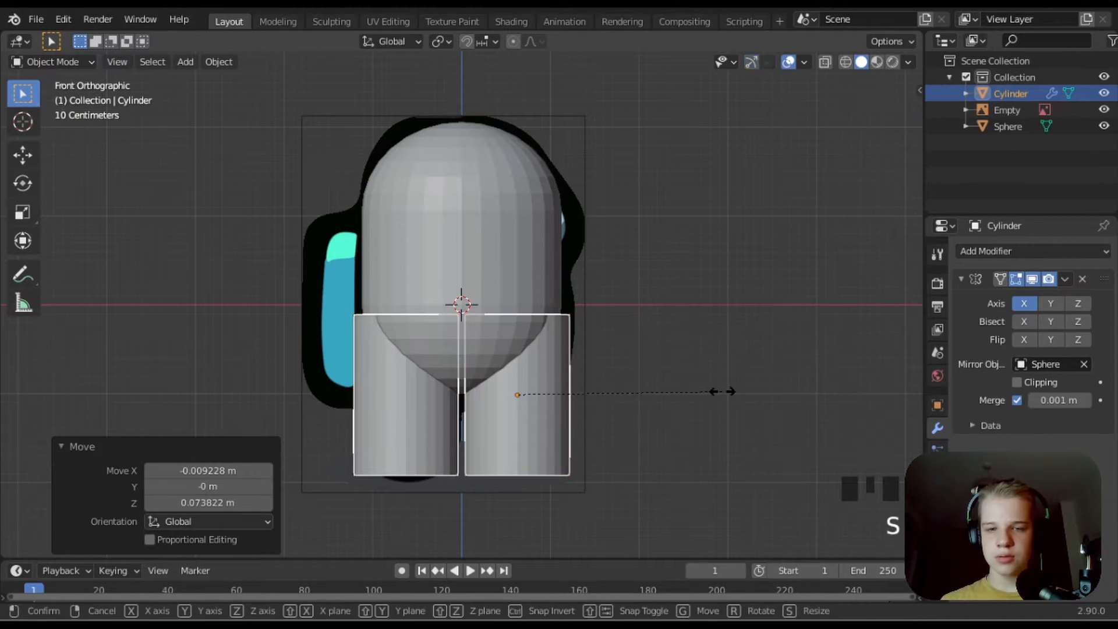
{"action": "left_click", "coordinate": [682, 390]}
- Nudge the legs into line with the body, scale them about 1.06 in X and Y only, and deselect
{"action": "key", "text": "g"}
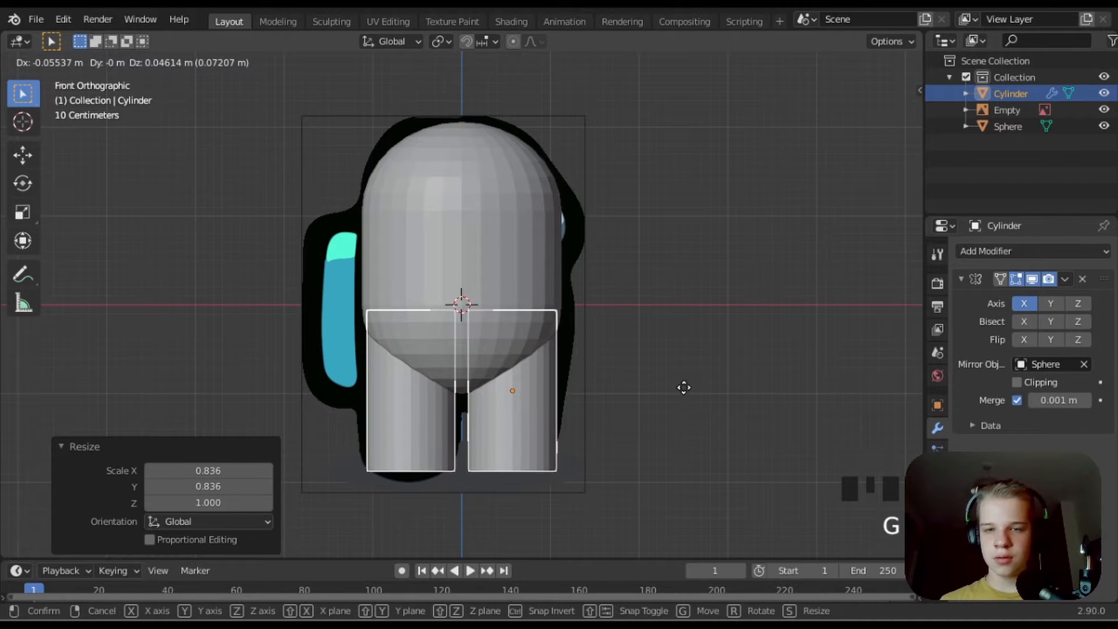
{"action": "left_click", "coordinate": [683, 387]}
{"action": "key", "text": "g"}
{"action": "key", "text": "s"}
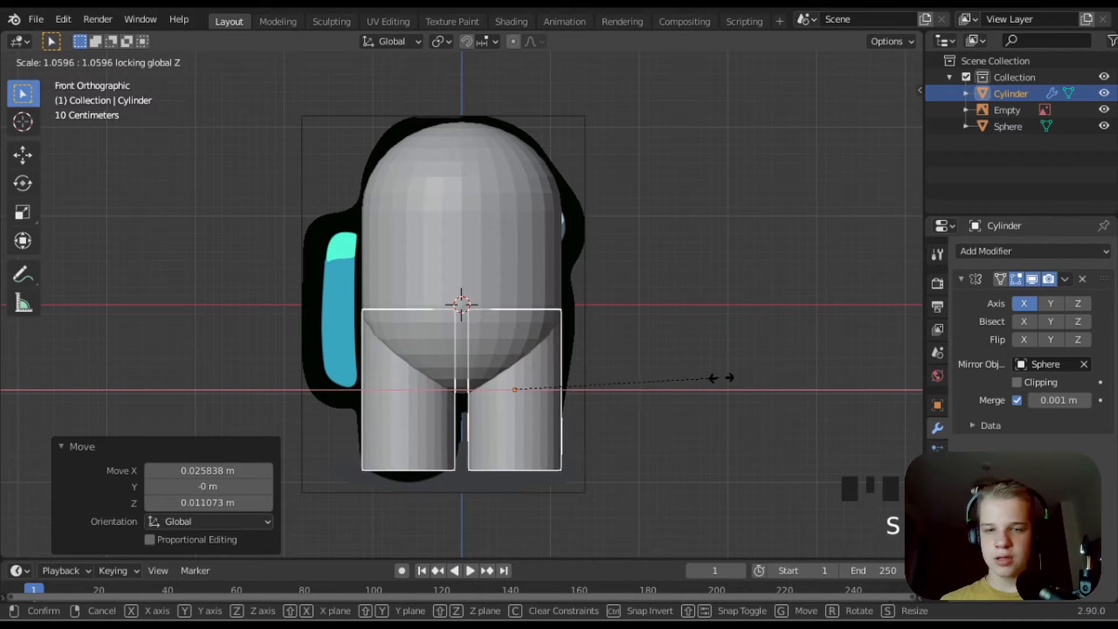
{"action": "left_click", "coordinate": [720, 376]}
{"action": "key", "text": "alt+a"}
- In the side view, scale the legs along Y by about 1.06 and deselect them
{"action": "key", "text": "KP_3"}
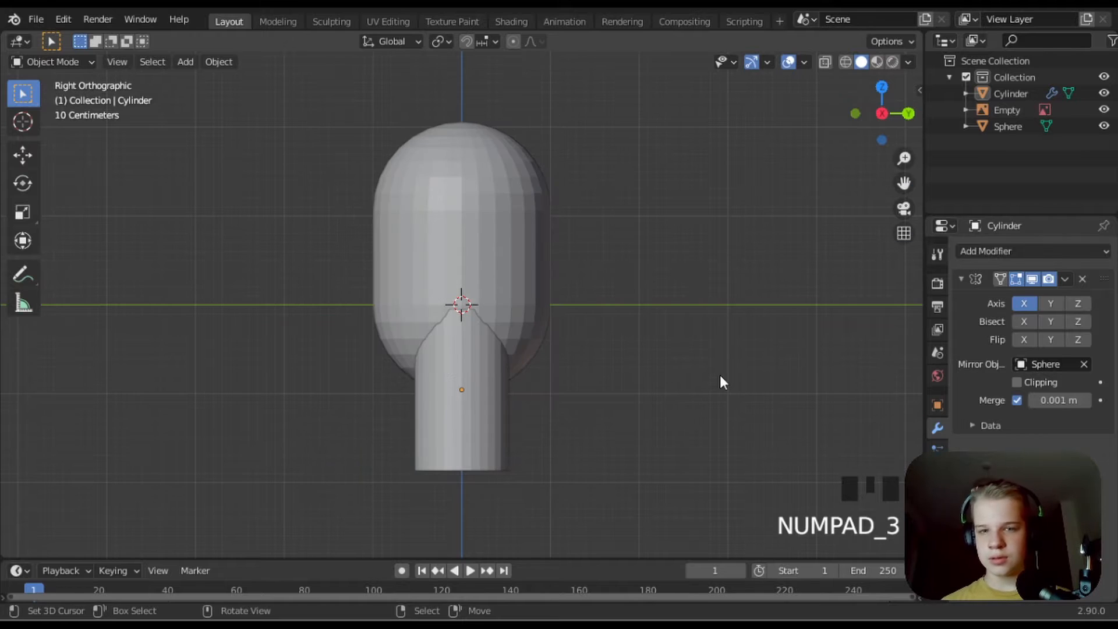
{"action": "right_click", "coordinate": [459, 386]}
{"action": "key", "text": "s"}
{"action": "key", "text": "y"}
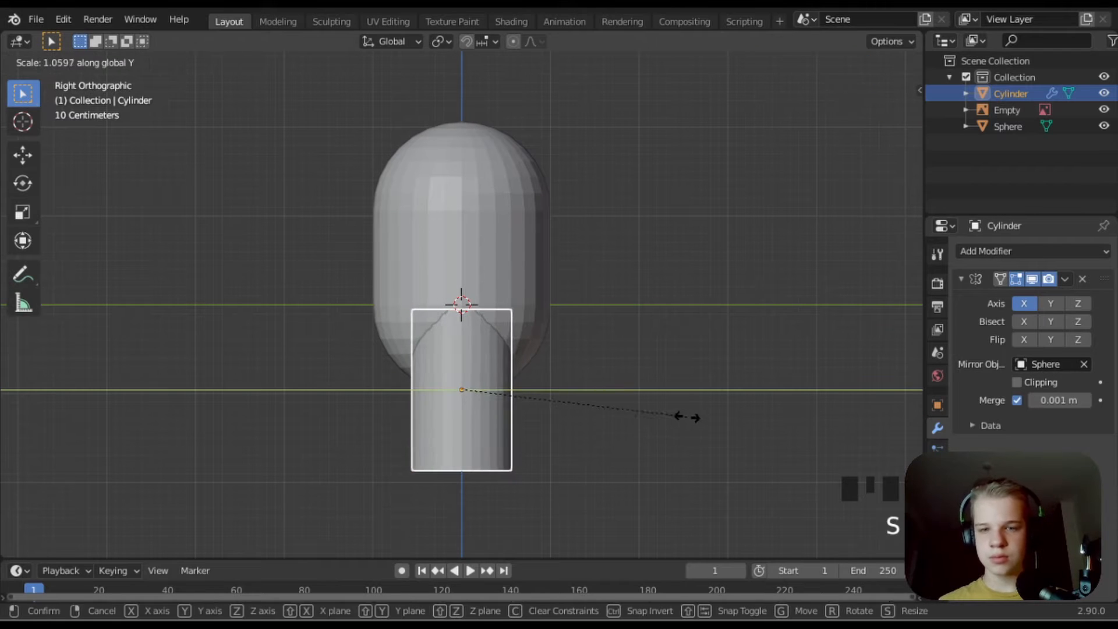
{"action": "left_click", "coordinate": [687, 416]}
{"action": "key", "text": "alt+a"}
- In the leg cylinder's mesh, select the bottom vertices in wireframe and raise them about 0.16 m along Z
{"action": "middle_click_drag", "start_coordinate": [473, 449], "coordinate": [574, 452]}
{"action": "scroll", "coordinate": [573, 452], "scroll_direction": "up", "scroll_amount": 2}
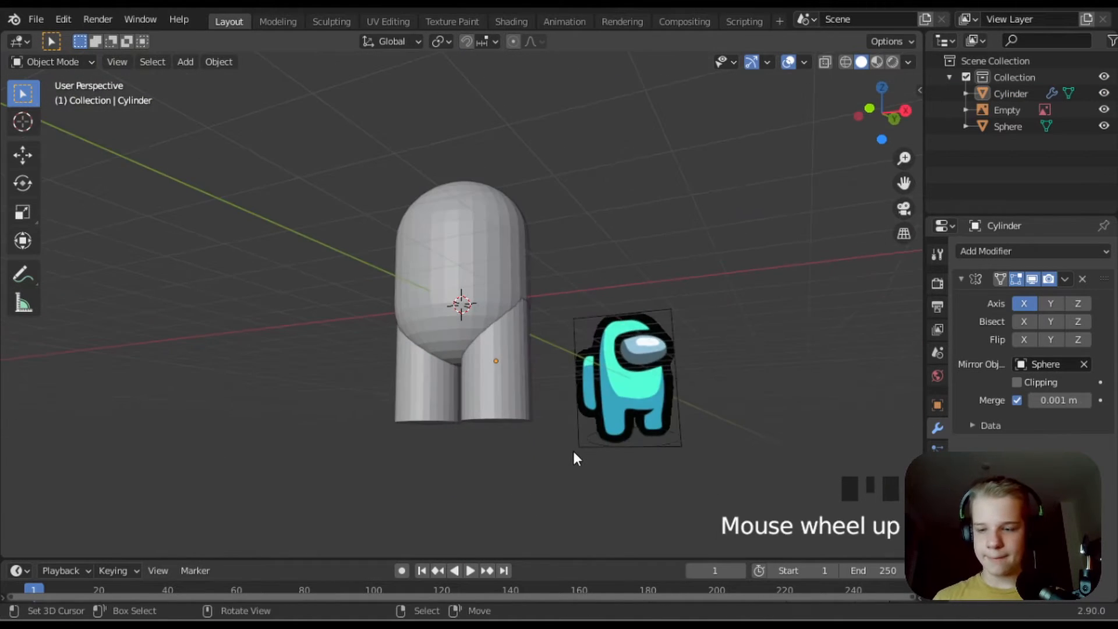
{"action": "key", "text": "KP_1"}
{"action": "scroll", "coordinate": [578, 450], "scroll_direction": "up", "scroll_amount": 4}
{"action": "right_click", "coordinate": [576, 444]}
{"action": "key", "text": "Tab"}
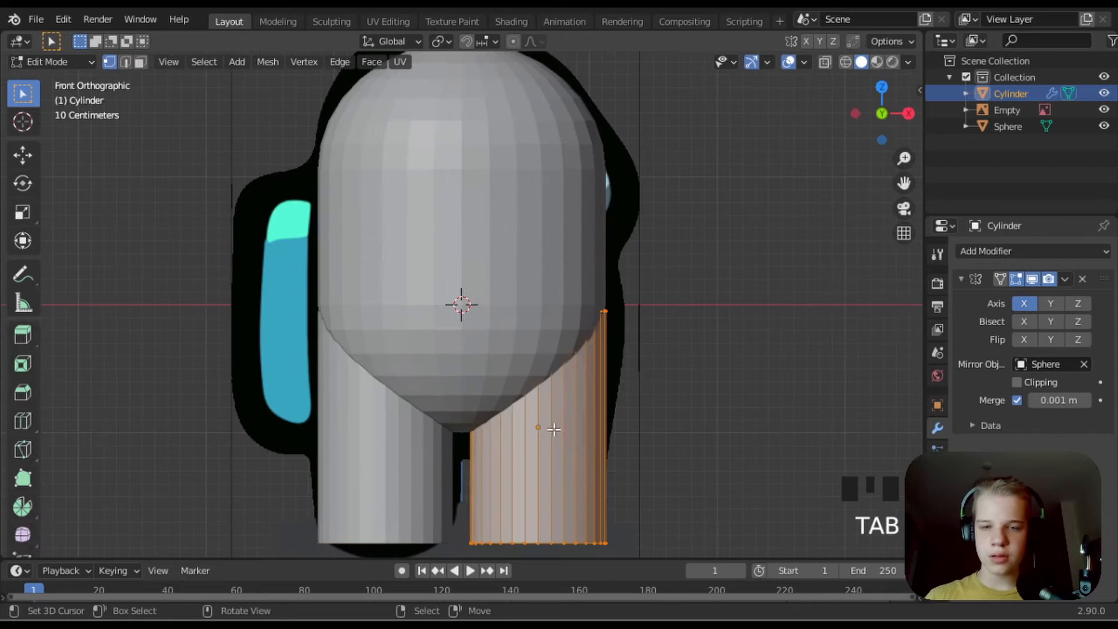
{"action": "scroll", "coordinate": [554, 430], "scroll_direction": "down", "scroll_amount": 5}
{"action": "key", "text": "z"}
{"action": "left_click", "coordinate": [409, 429]}
{"action": "scroll", "coordinate": [462, 509], "scroll_direction": "up", "scroll_amount": 4}
{"action": "left_click_drag", "start_coordinate": [456, 516], "coordinate": [737, 446]}
{"action": "key", "text": "g"}
{"action": "key", "text": "z"}
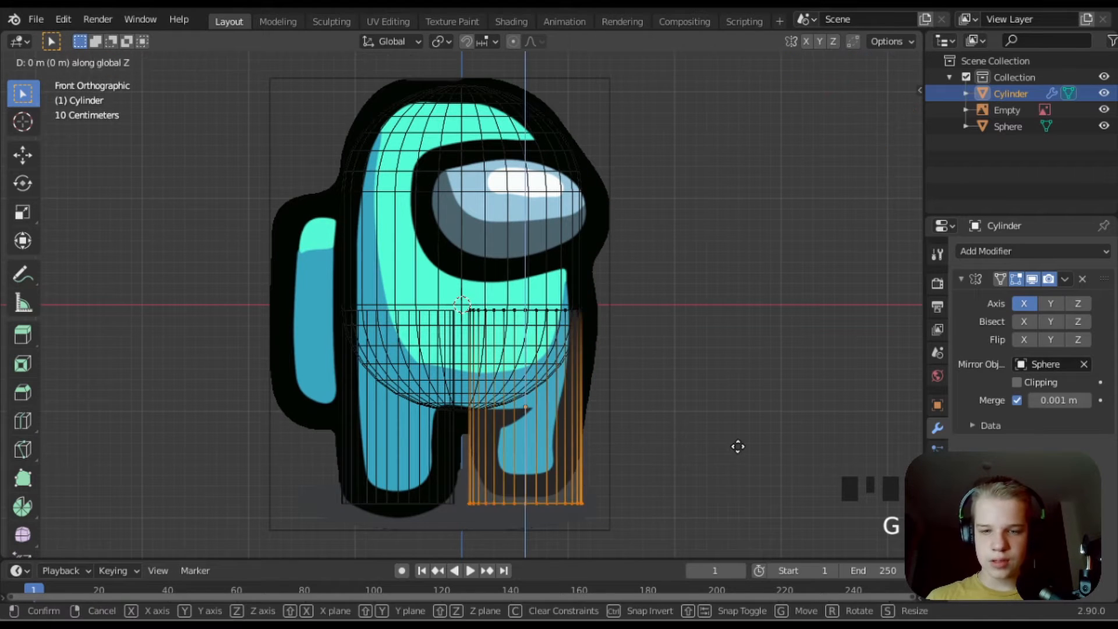
{"action": "left_click", "coordinate": [736, 429]}
- Bevel the bottom rim of the legs about 0.19 m wide with 3 segments in solid shading, and return to Object Mode
{"action": "key", "text": "z"}
{"action": "left_click", "coordinate": [823, 429]}
{"action": "key", "text": "ctrl+b"}
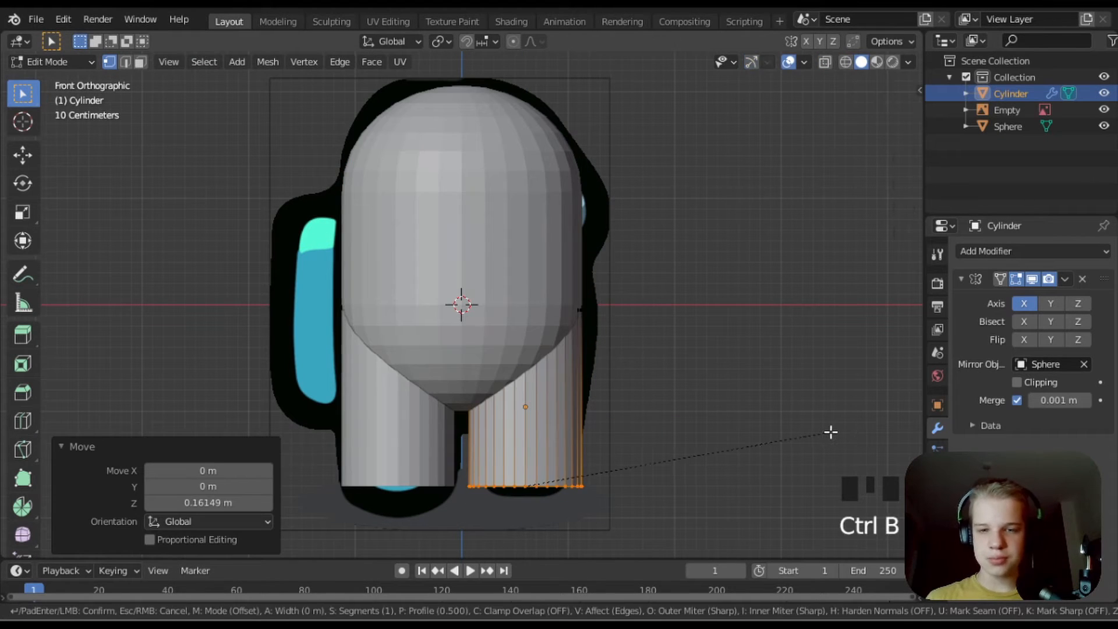
{"action": "scroll", "coordinate": [853, 412], "scroll_direction": "up", "scroll_amount": 2}
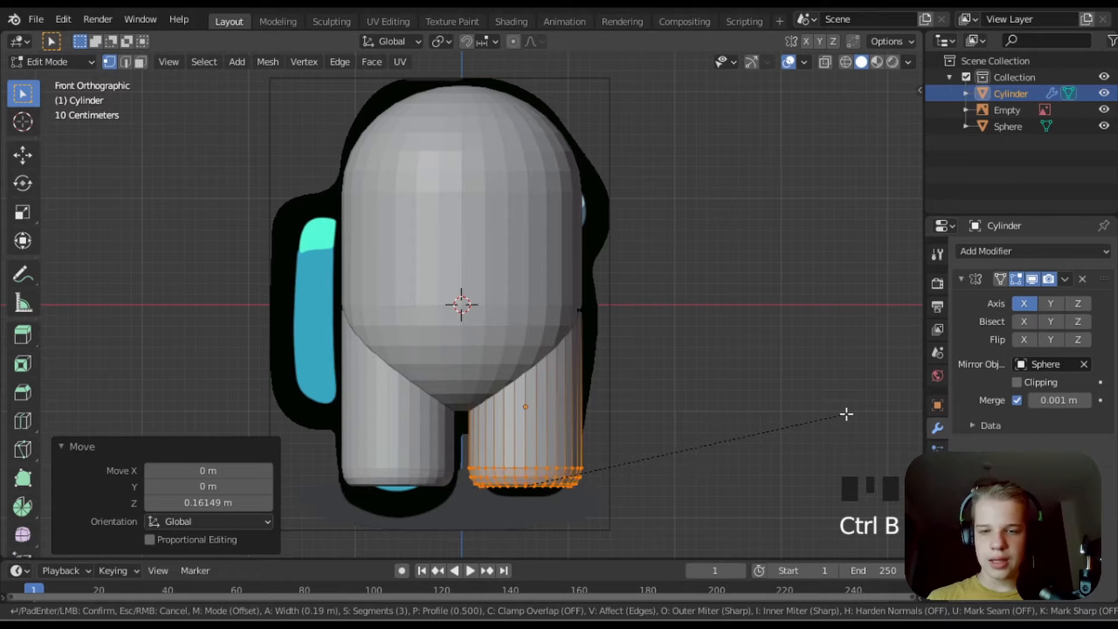
{"action": "left_click", "coordinate": [847, 413]}
{"action": "key", "text": "Tab"}
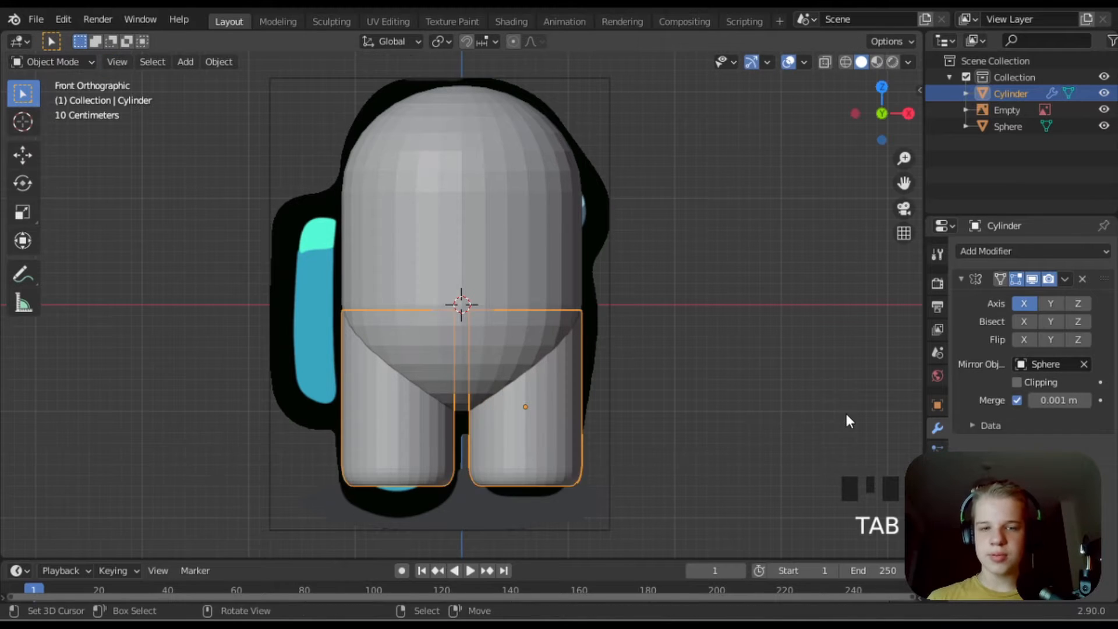
- Add a cube at the world origin
{"action": "scroll", "coordinate": [620, 442], "scroll_direction": "down", "scroll_amount": 5}
{"action": "scroll", "coordinate": [229, 395], "scroll_direction": "up", "scroll_amount": 3}
{"action": "middle_click_drag", "start_coordinate": [620, 442], "coordinate": [427, 423]}
{"action": "key", "text": "KP_1"}
{"action": "key", "text": "KP_3"}
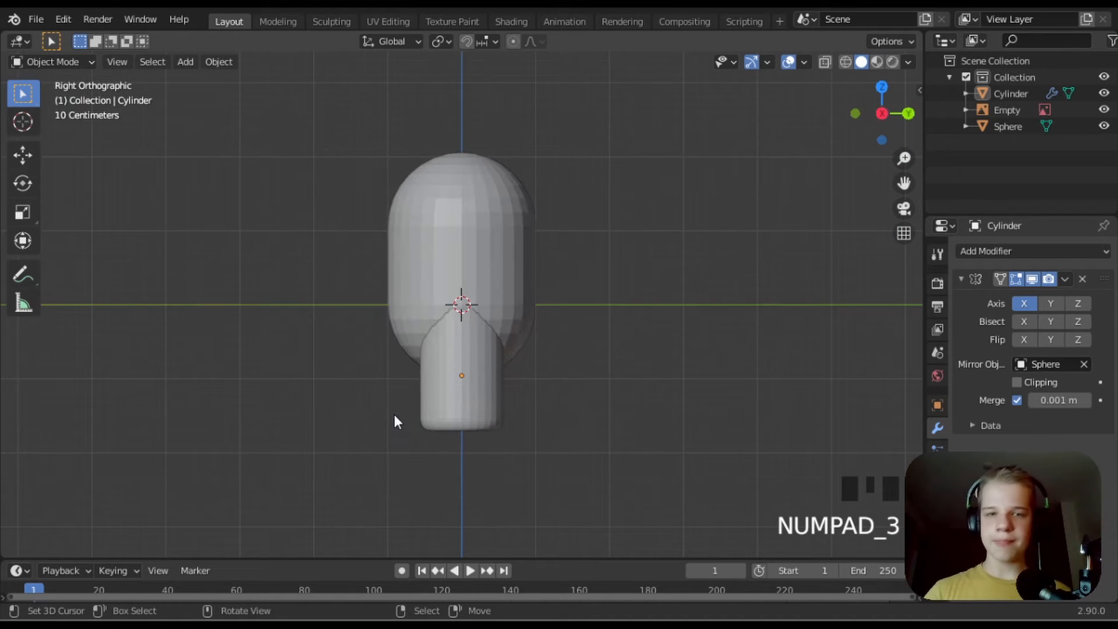
{"action": "key", "text": "shift+a"}
{"action": "mouse_move", "coordinate": [380, 282]}
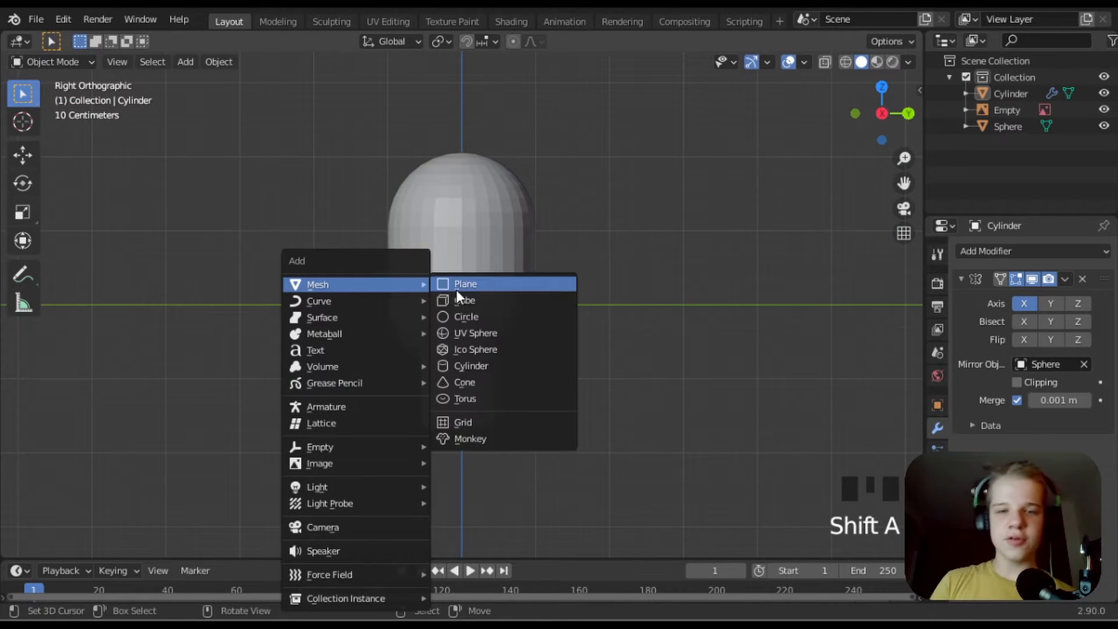
{"action": "left_click", "coordinate": [460, 300]}
- In the front wireframe view, move the cube about 0.93 m up along Z onto the reference visor
{"action": "key", "text": "KP_1"}
{"action": "key", "text": "z"}
{"action": "left_click", "coordinate": [291, 246]}
{"action": "scroll", "coordinate": [731, 383], "scroll_direction": "up", "scroll_amount": 4}
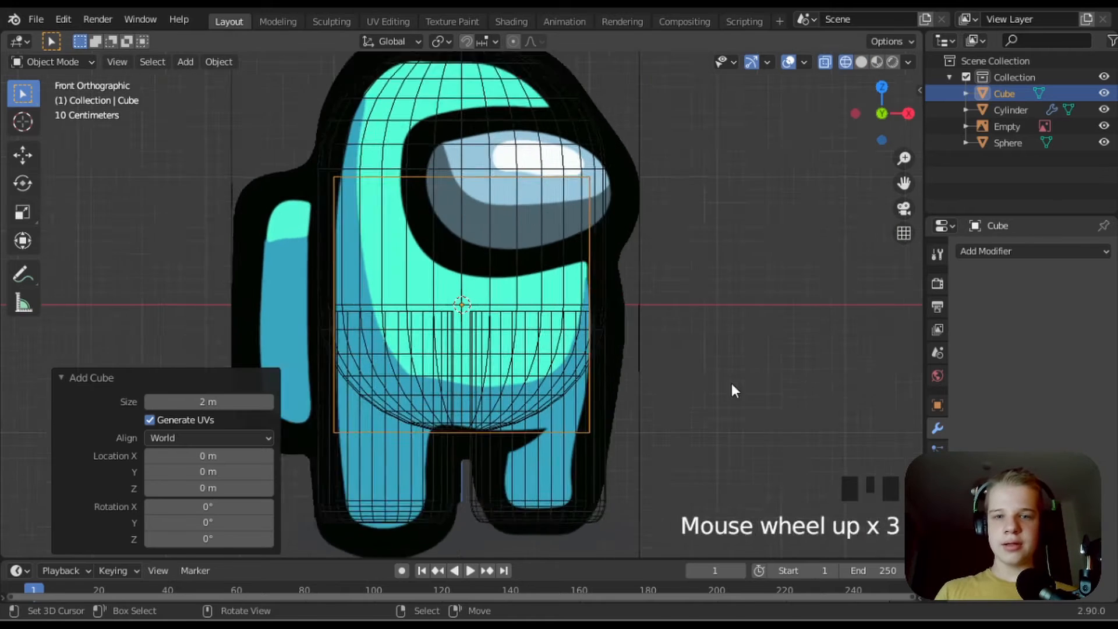
{"action": "key", "text": "g"}
{"action": "right_click", "coordinate": [742, 254]}
{"action": "key", "text": "g"}
{"action": "key", "text": "z"}
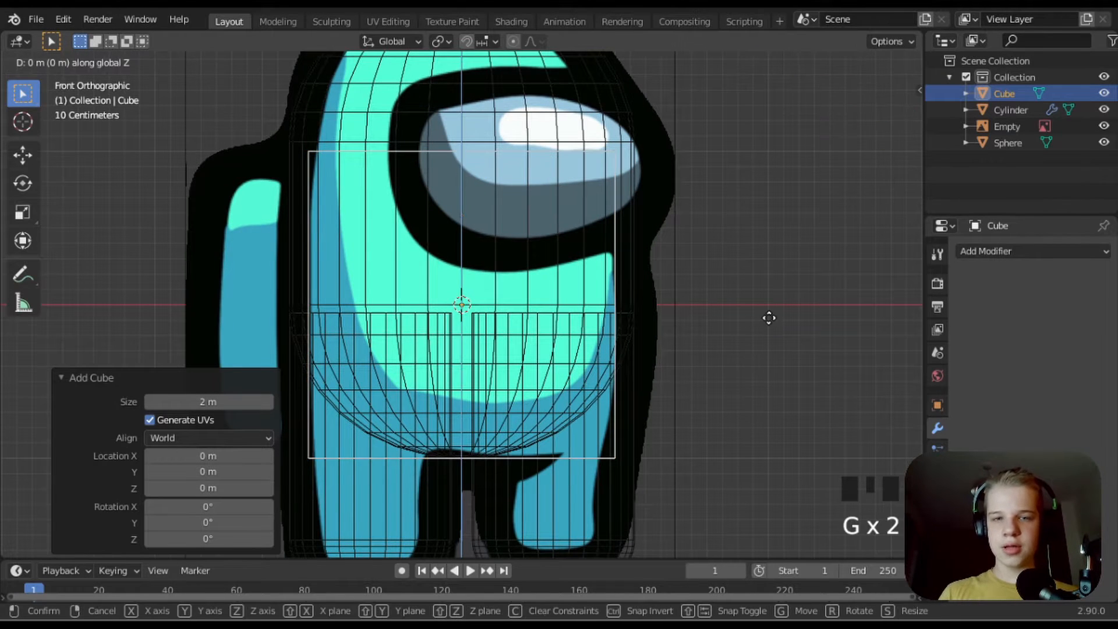
{"action": "left_click", "coordinate": [828, 173]}
- Scale the cube to 0.545 along Z, and to 0.892 along X in solid shading
{"action": "middle_click_drag", "start_coordinate": [829, 173], "coordinate": [815, 282], "text": "shift"}
{"action": "key", "text": "s"}
{"action": "key", "text": "z"}
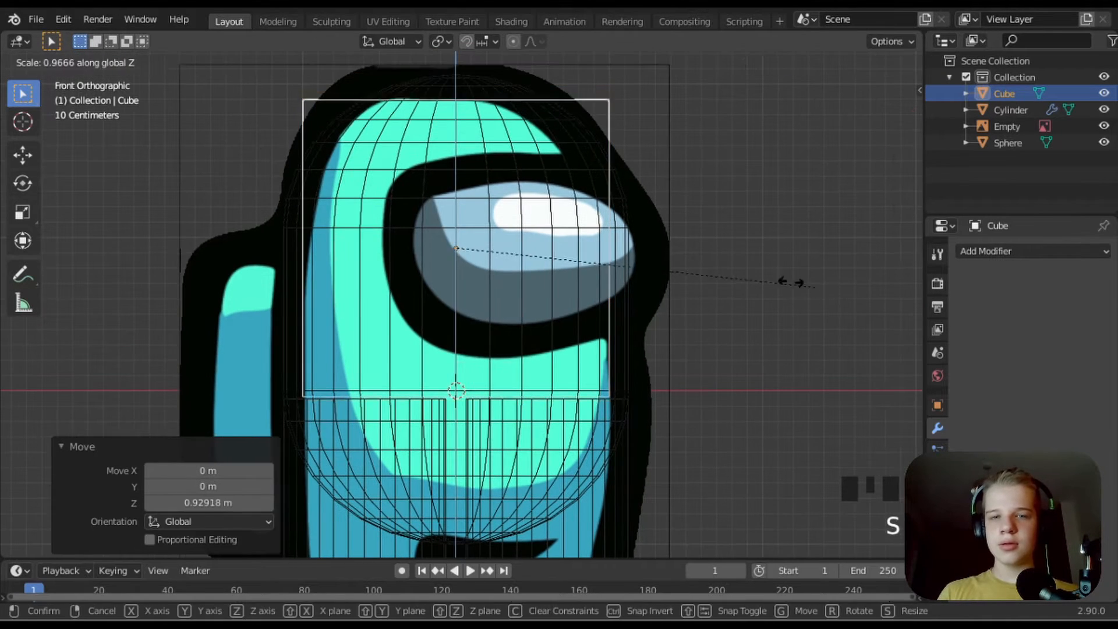
{"action": "left_click", "coordinate": [644, 265]}
{"action": "key", "text": "z"}
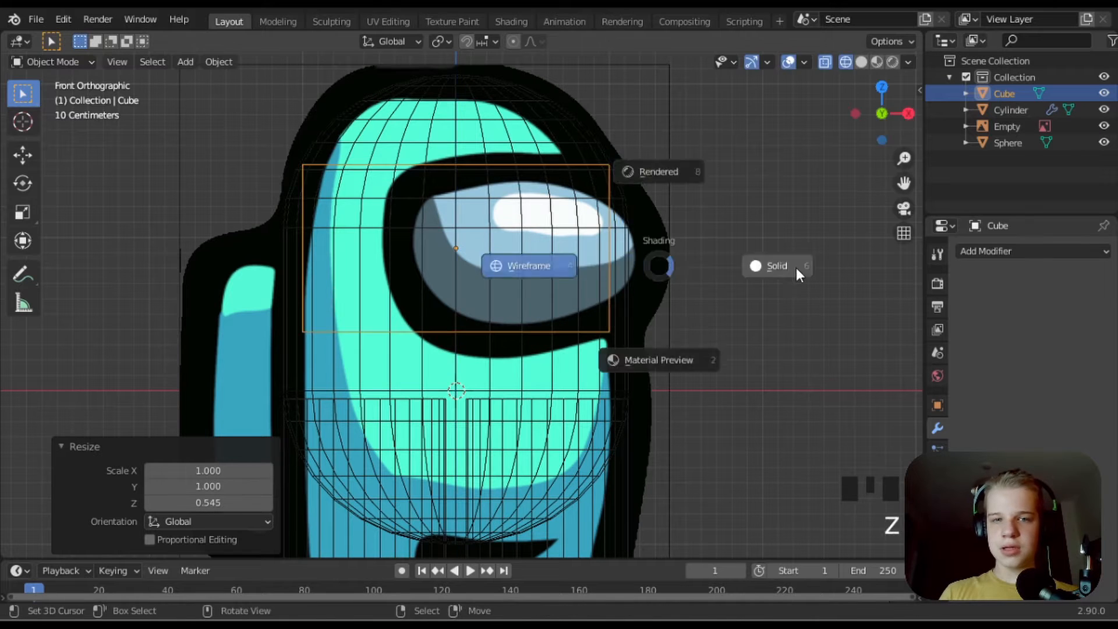
{"action": "left_click", "coordinate": [795, 267]}
{"action": "key", "text": "s"}
{"action": "key", "text": "x"}
{"action": "left_click", "coordinate": [759, 268]}
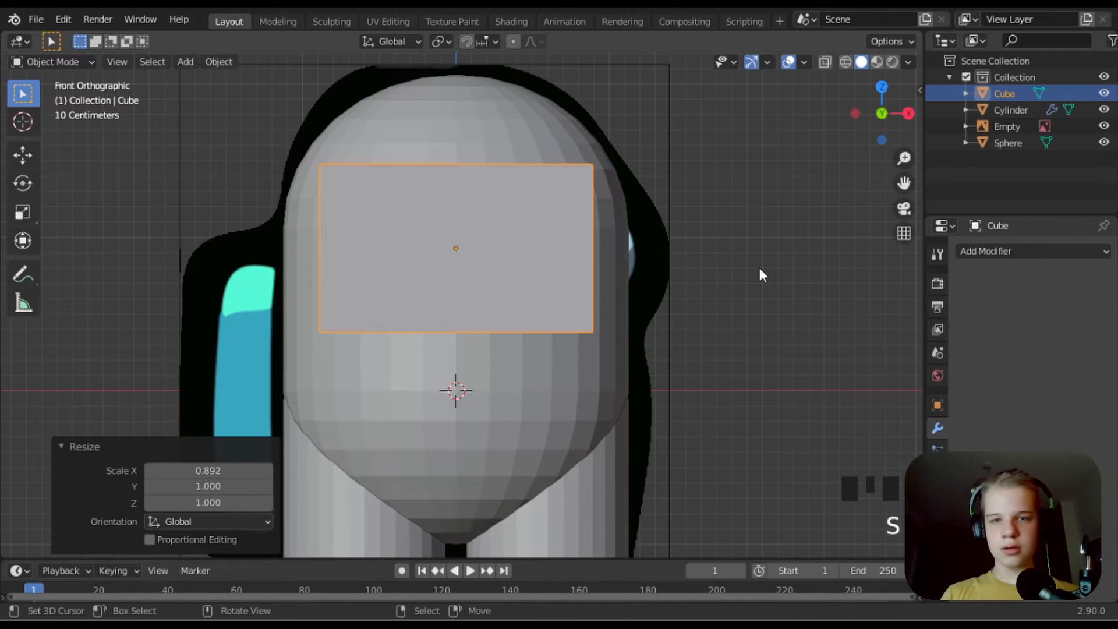
- Examine how the visor cube sits against the body from the side and from above
{"action": "scroll", "coordinate": [758, 266], "scroll_direction": "down", "scroll_amount": 4}
{"action": "key", "text": "Tab"}
{"action": "scroll", "coordinate": [757, 267], "scroll_direction": "up", "scroll_amount": 5}
{"action": "scroll", "coordinate": [755, 269], "scroll_direction": "down", "scroll_amount": 5}
{"action": "middle_click_drag", "start_coordinate": [741, 277], "coordinate": [511, 279]}
{"action": "scroll", "coordinate": [511, 278], "scroll_direction": "up", "scroll_amount": 2}
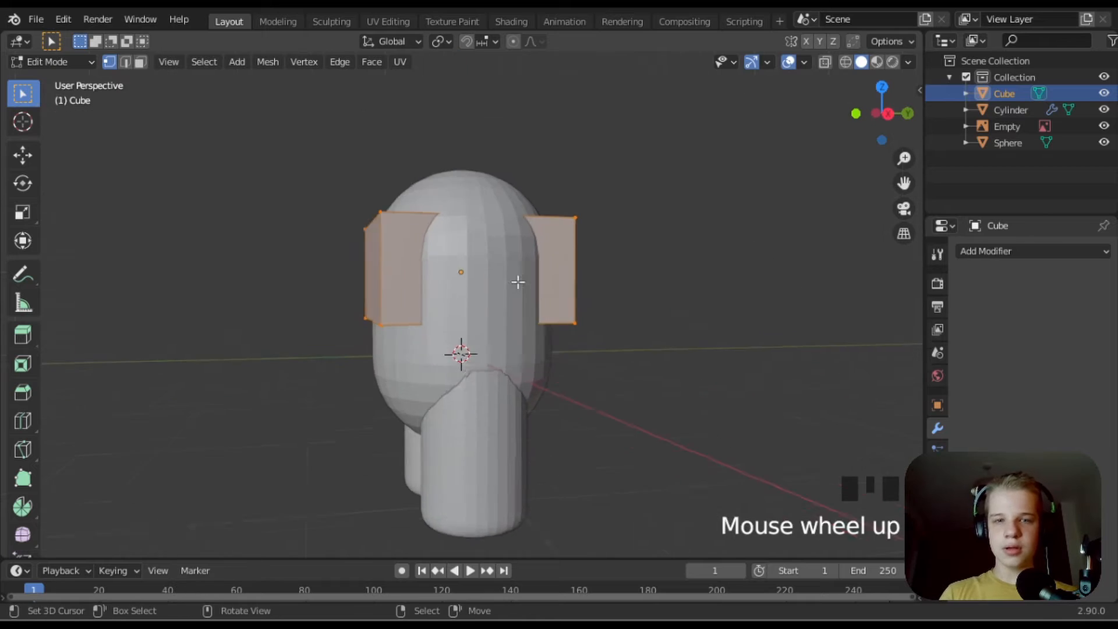
{"action": "key", "text": "KP_7"}
{"action": "key", "text": "Tab"}
{"action": "key", "text": "z"}
{"action": "left_click", "coordinate": [903, 270]}
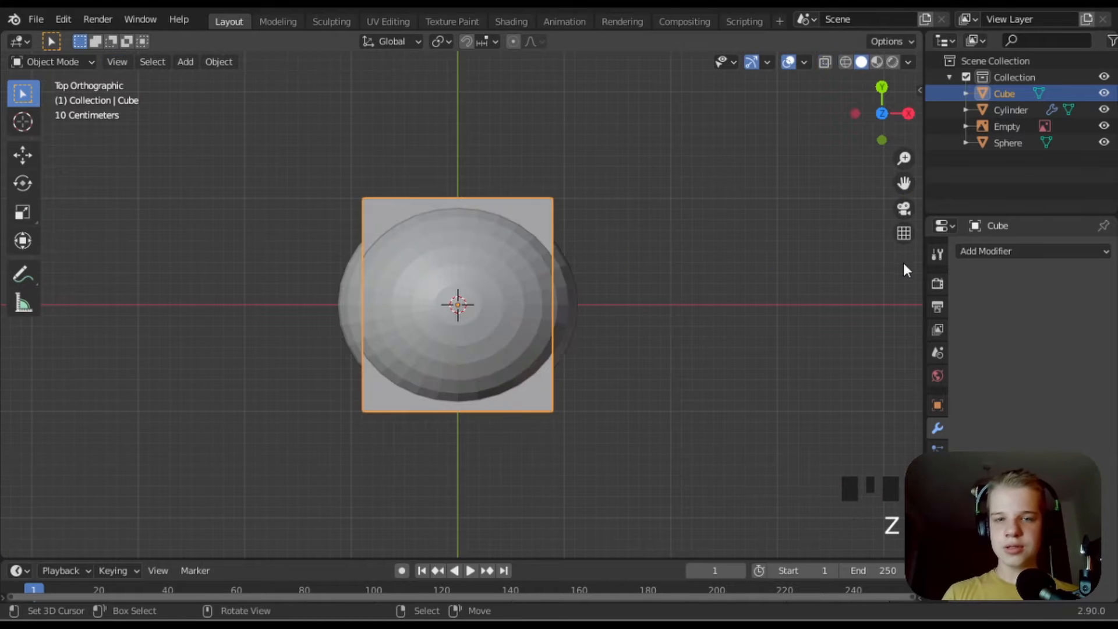
- Show the cube's transform values and give it a level 2 Subdivision Surface modifier
{"action": "key", "text": "n"}
{"action": "left_click", "coordinate": [911, 98]}
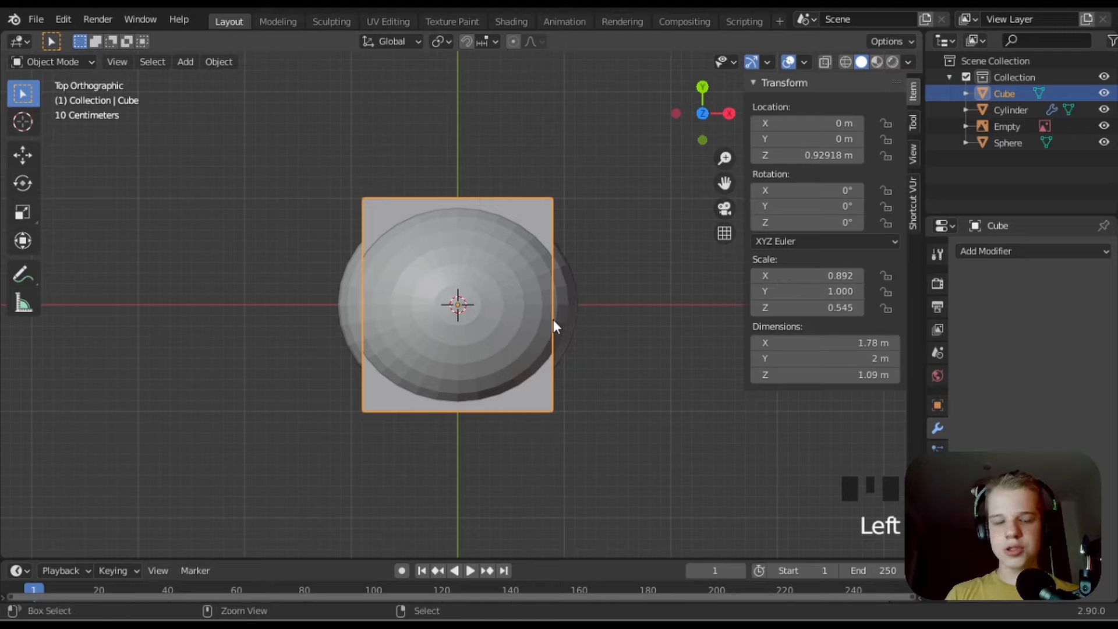
{"action": "key", "text": "ctrl+a"}
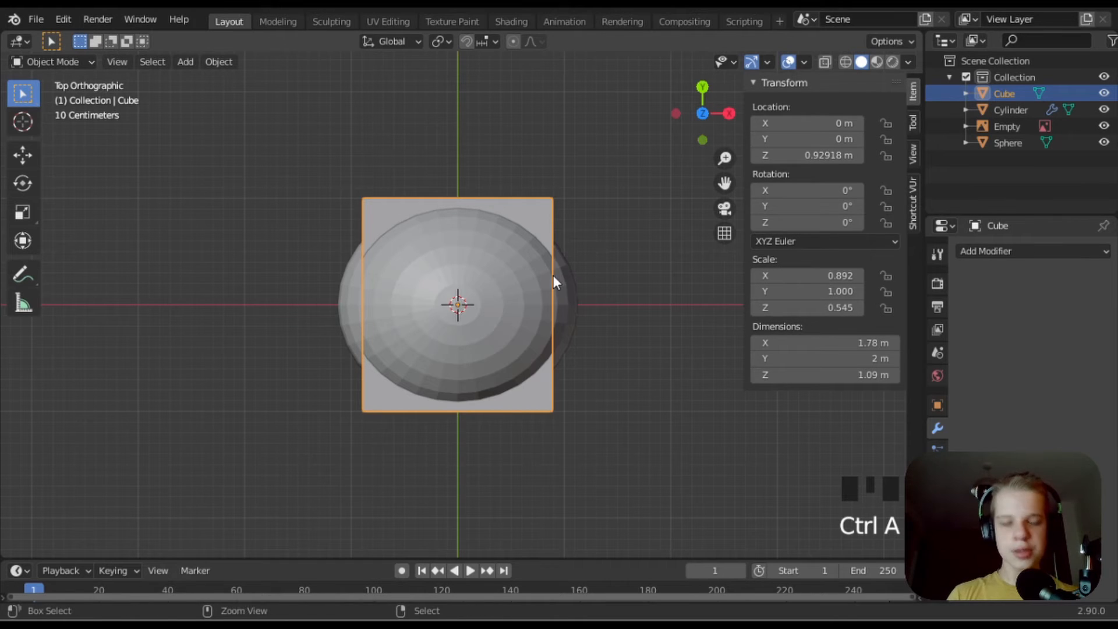
{"action": "key", "text": "ctrl+2"}
{"action": "mouse_move", "coordinate": [553, 275]}
{"action": "middle_mouse_down"}
{"action": "mouse_move", "coordinate": [665, 405]}
{"action": "mouse_move", "coordinate": [437, 297]}
{"action": "middle_mouse_up"}
- Hide every object except the subdivided cube and view it in solid shading
{"action": "key", "text": "z"}
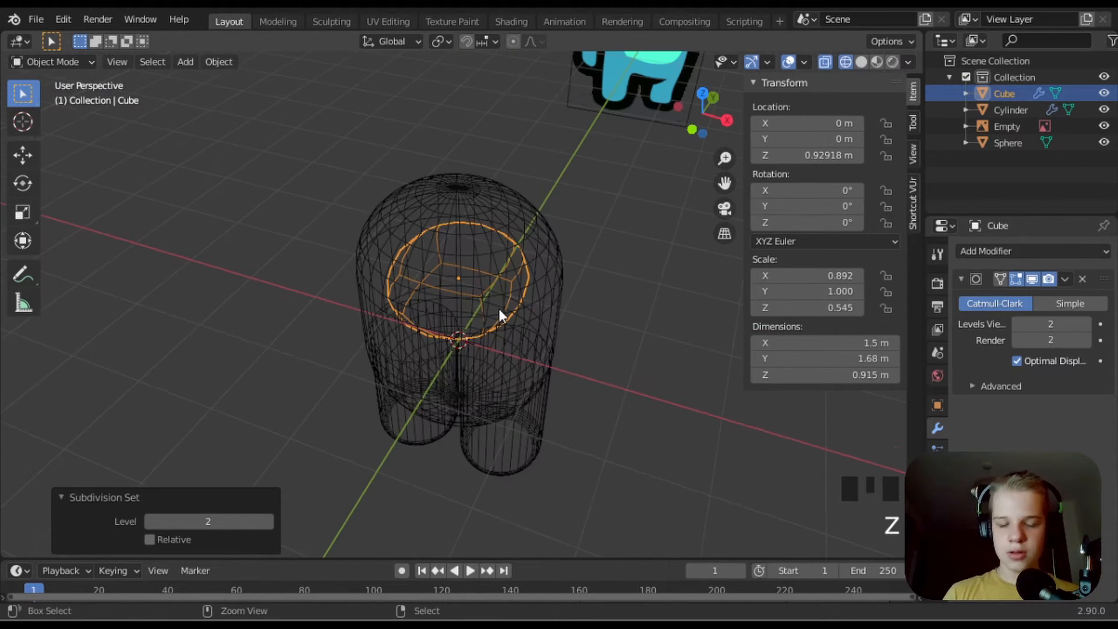
{"action": "key", "text": "ctrl+i"}
{"action": "key", "text": "h"}
{"action": "key", "text": "z"}
{"action": "mouse_move", "coordinate": [603, 317]}
{"action": "middle_mouse_down"}
{"action": "mouse_move", "coordinate": [453, 269]}
{"action": "mouse_move", "coordinate": [616, 347]}
{"action": "middle_mouse_up"}
{"action": "scroll", "coordinate": [441, 293], "scroll_direction": "up", "scroll_amount": 3}
{"action": "left_click", "coordinate": [442, 292]}
- Apply the scale of the visor cube and deselect it
{"action": "key", "text": "ctrl+a"}
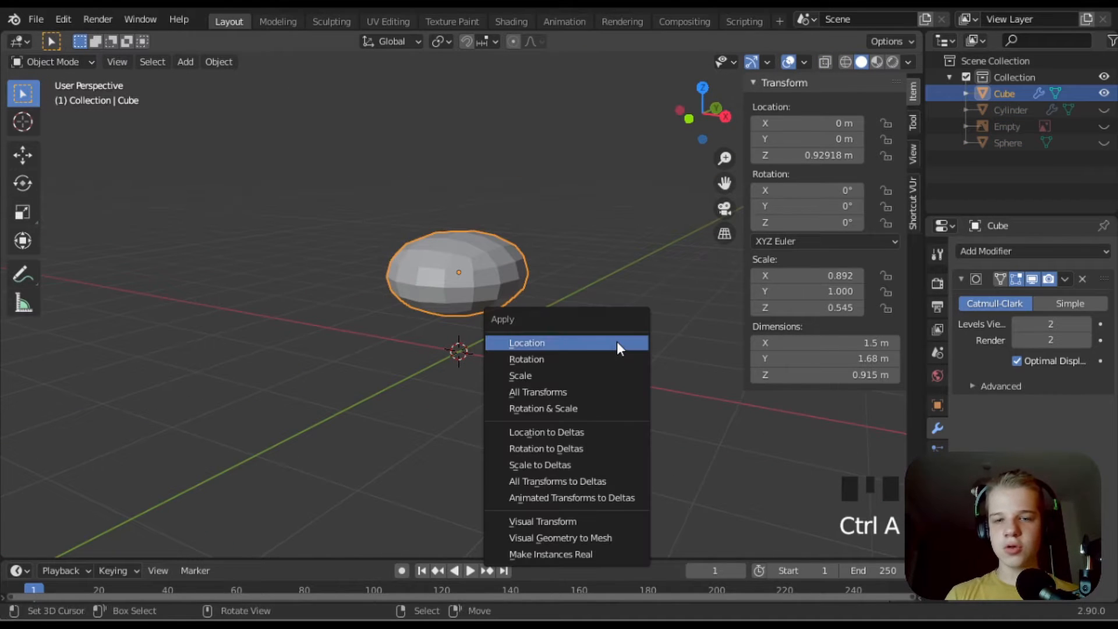
{"action": "left_click", "coordinate": [604, 375]}
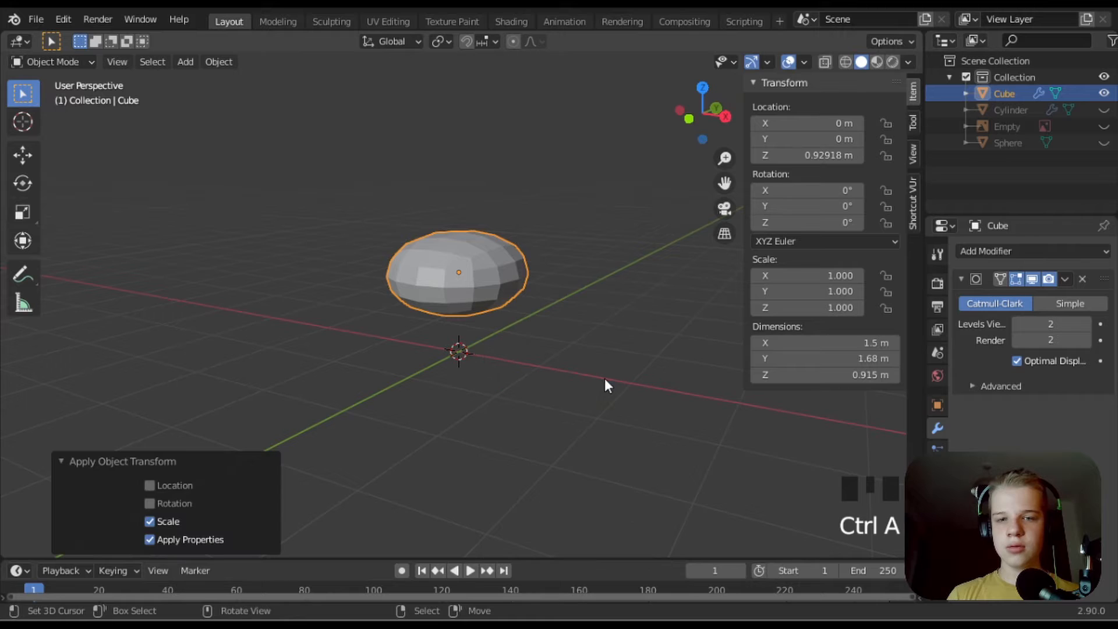
{"action": "key", "text": "alt+a"}
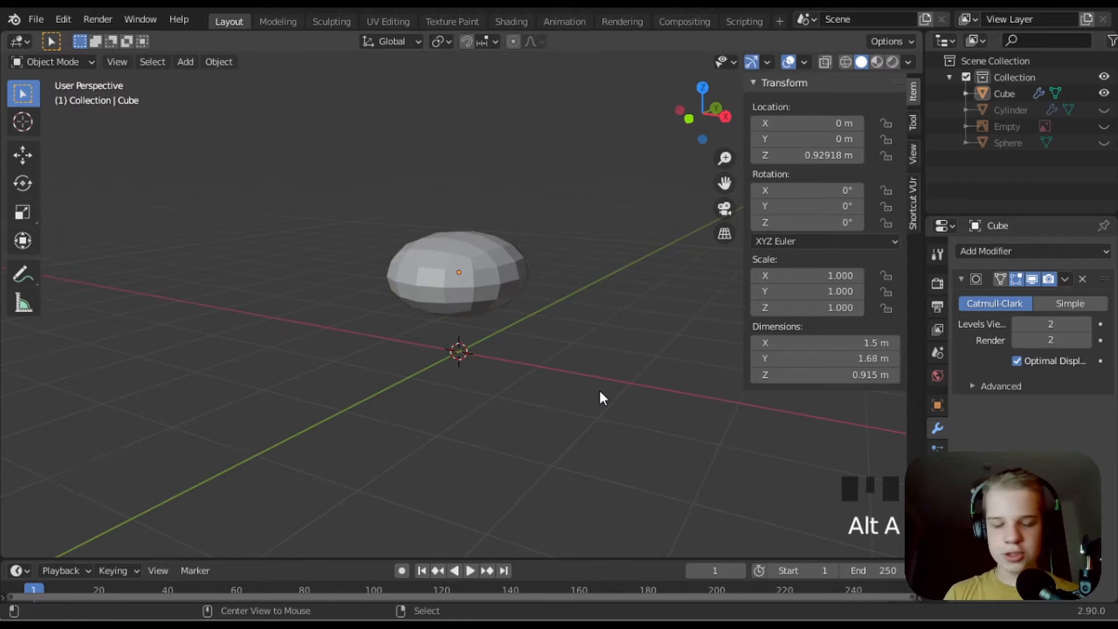
- Reveal the hidden objects and select the visor cube inside the body in wireframe shading
{"action": "key", "text": "alt+h"}
{"action": "key", "text": "z"}
{"action": "left_click", "coordinate": [337, 329]}
{"action": "right_click", "coordinate": [437, 287]}
{"action": "right_click", "coordinate": [465, 278]}
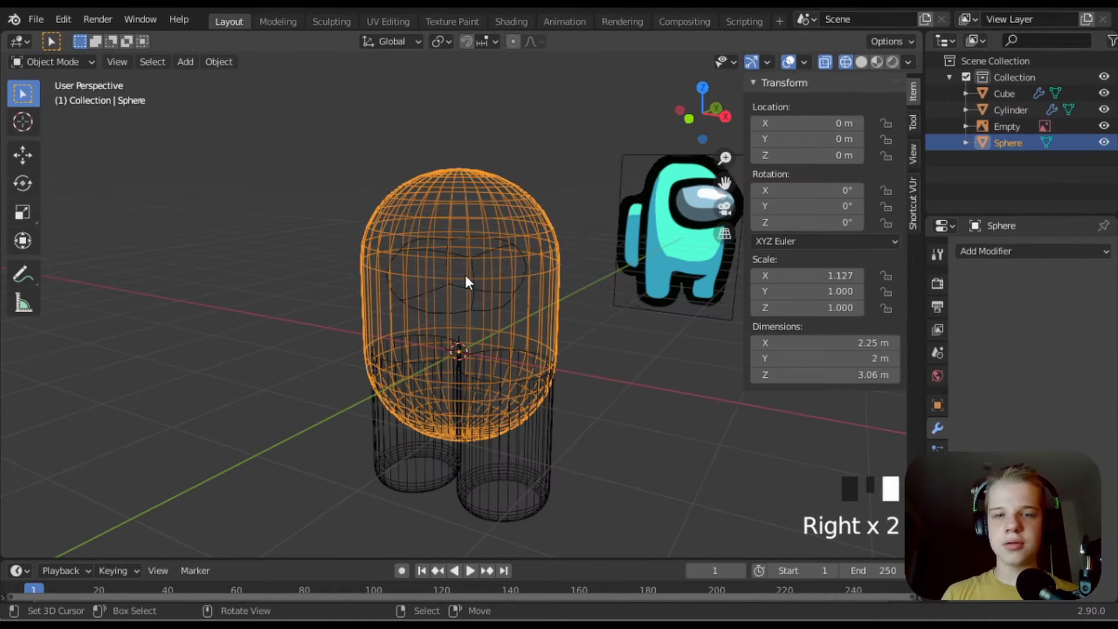
{"action": "right_click", "coordinate": [475, 274]}
- From the top view in solid shading, scale the visor cube to 0.663 along Y
{"action": "key", "text": "KP_7"}
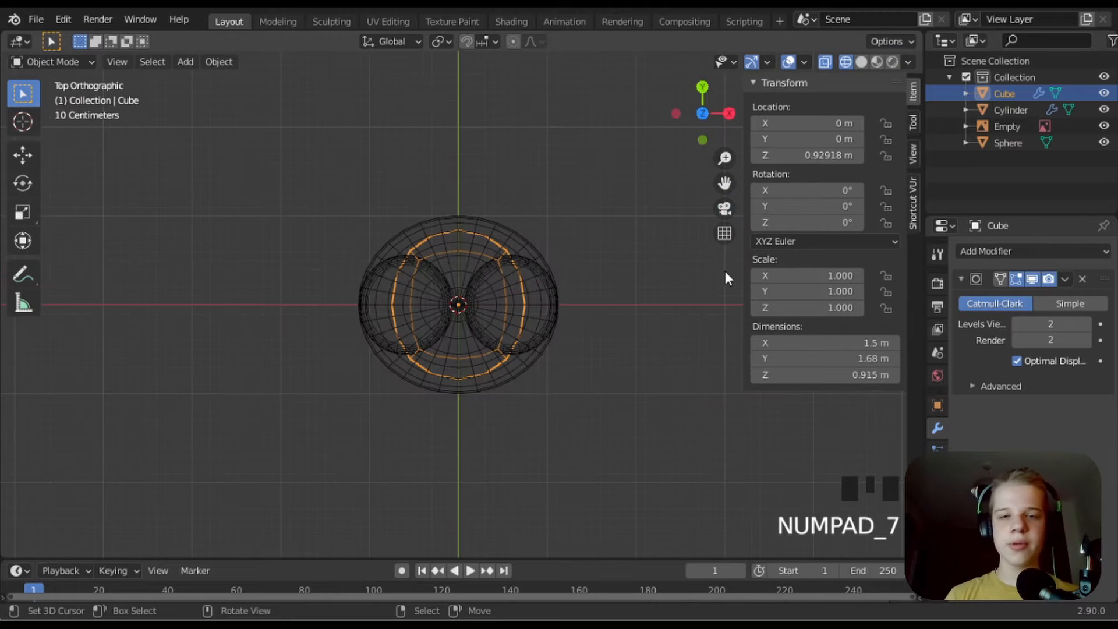
{"action": "key", "text": "z"}
{"action": "key", "text": "s"}
{"action": "key", "text": "y"}
{"action": "left_click", "coordinate": [559, 365]}
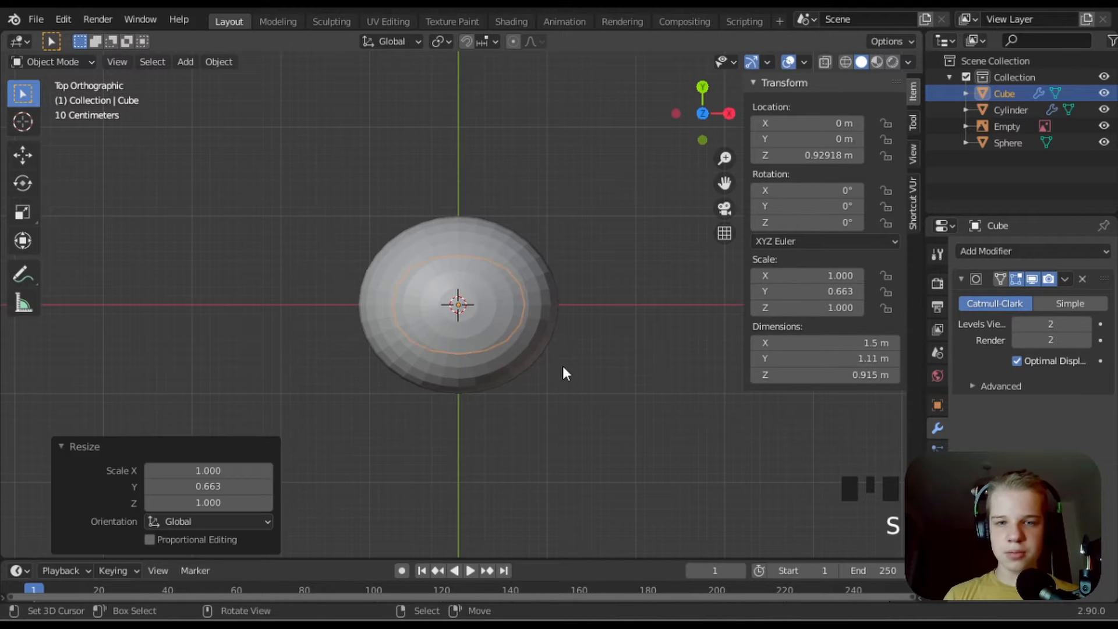
- Move the whole visor mesh forward along Y so that it protrudes from the front of the body
{"action": "key", "text": "Tab"}
{"action": "key", "text": "z"}
{"action": "left_click", "coordinate": [492, 379]}
{"action": "key", "text": "g"}
{"action": "key", "text": "y"}
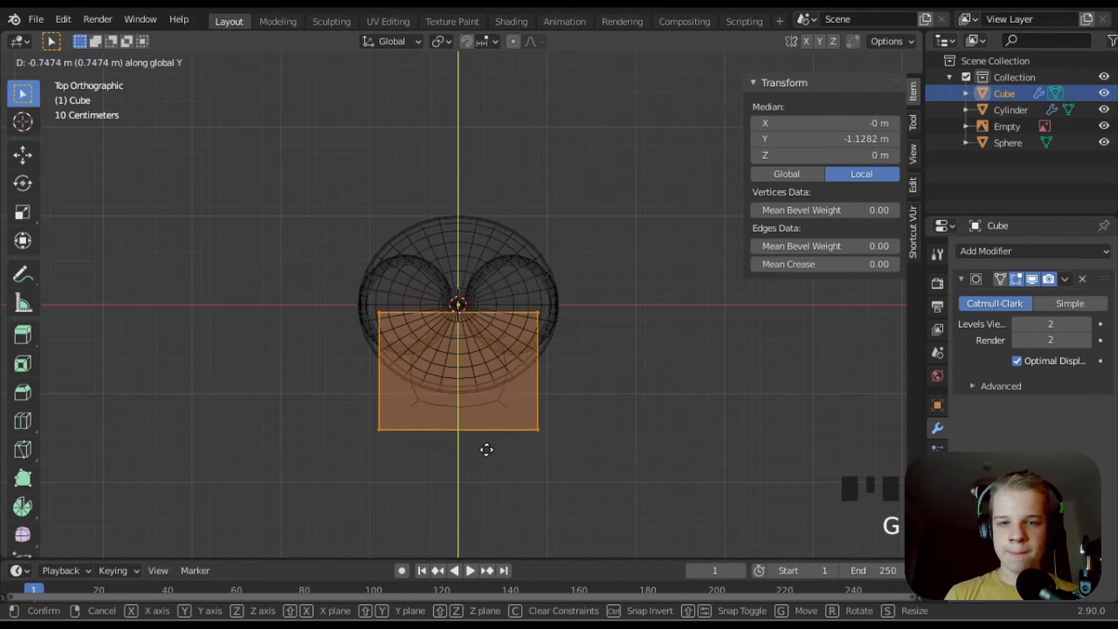
{"action": "left_click", "coordinate": [493, 452]}
{"action": "key", "text": "z"}
{"action": "left_click", "coordinate": [709, 424]}
{"action": "scroll", "coordinate": [710, 425], "scroll_direction": "up", "scroll_amount": 2}
{"action": "key", "text": "z"}
{"action": "key", "text": "alt+a"}
{"action": "left_click_drag", "start_coordinate": [515, 385], "coordinate": [669, 301]}
{"action": "key", "text": "g"}
{"action": "right_click", "coordinate": [609, 337]}
- Split the visor cube lengthwise with one centred loop cut and delete the vertices of its negative-X half
{"action": "key", "text": "ctrl+r"}
{"action": "left_click", "coordinate": [474, 495]}
{"action": "right_click", "coordinate": [477, 501]}
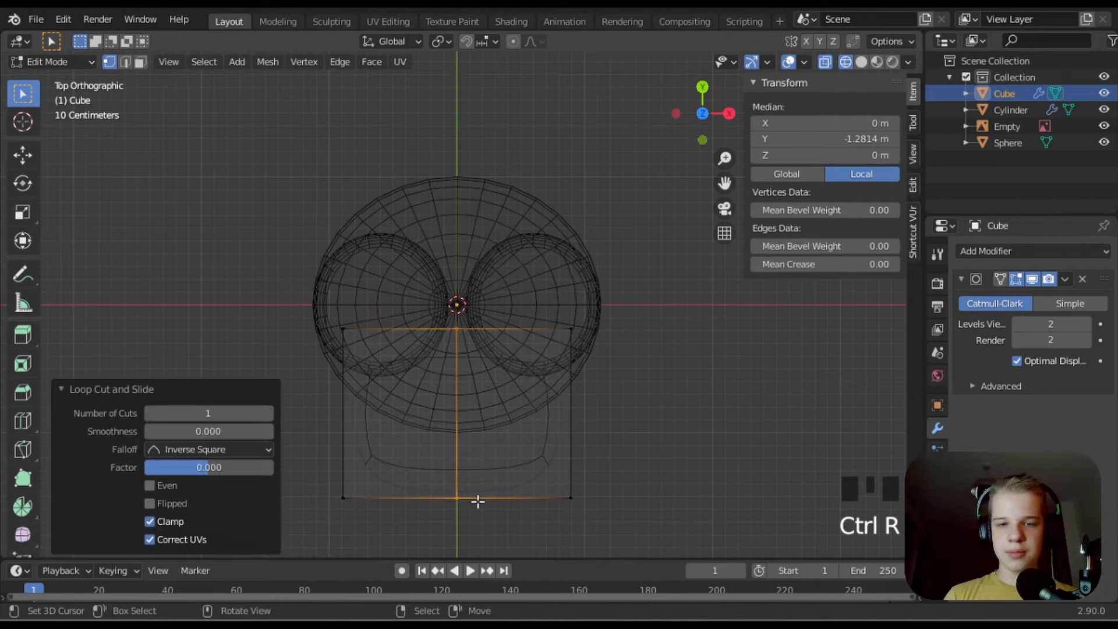
{"action": "left_click_drag", "start_coordinate": [314, 513], "coordinate": [435, 260]}
{"action": "key", "text": "x"}
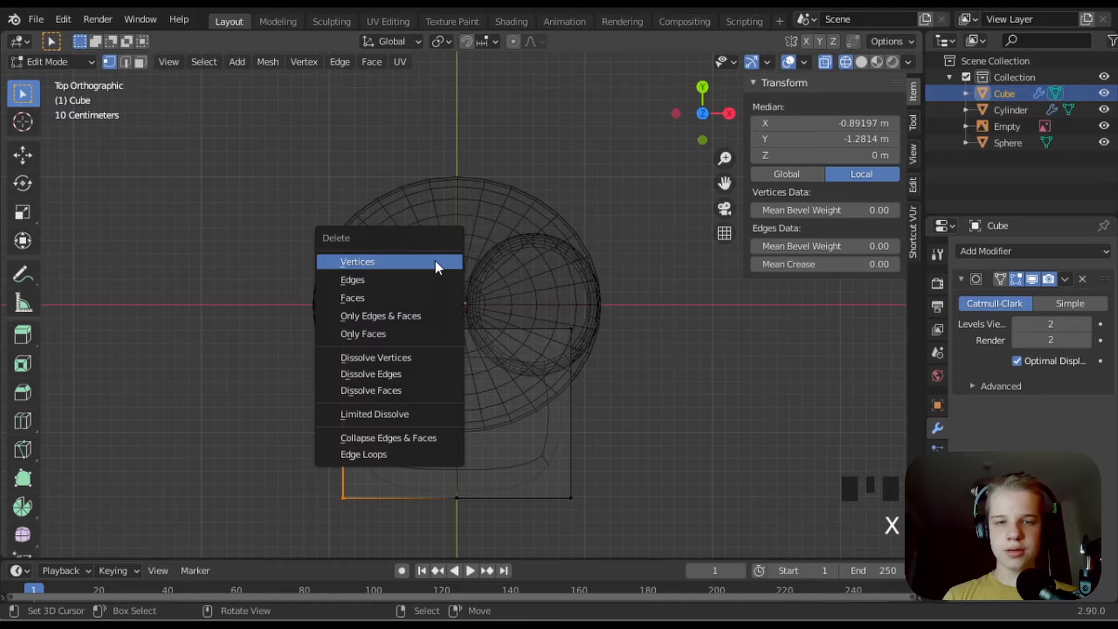
{"action": "left_click", "coordinate": [435, 261]}
- Add a Mirror modifier on the X axis with clipping to the visor and place it above the subdivision modifier
{"action": "left_click", "coordinate": [995, 253]}
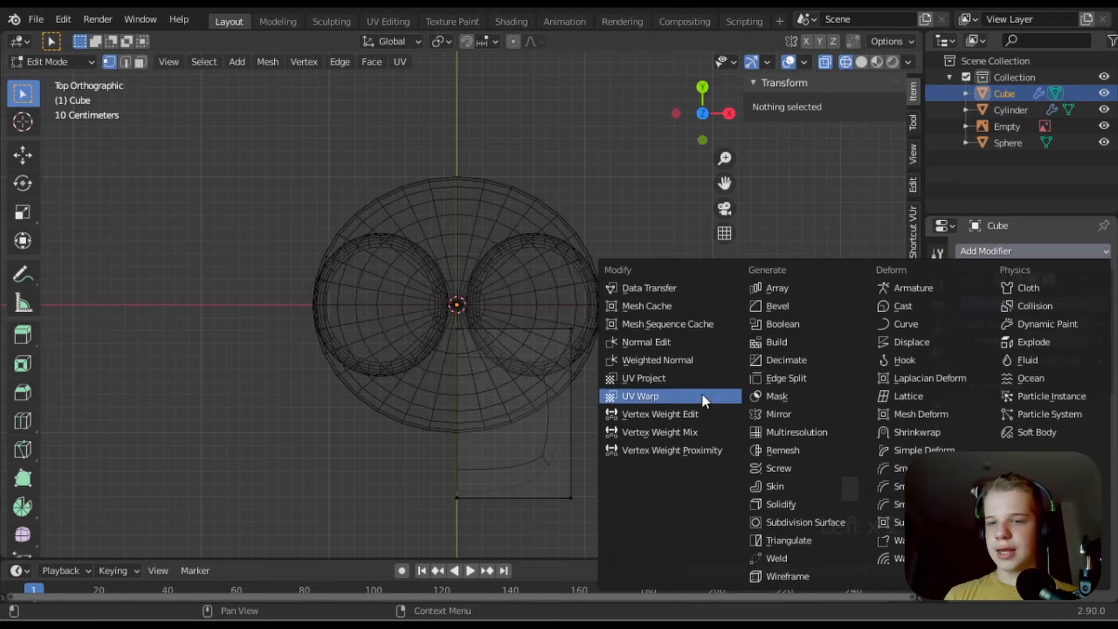
{"action": "left_click", "coordinate": [803, 413]}
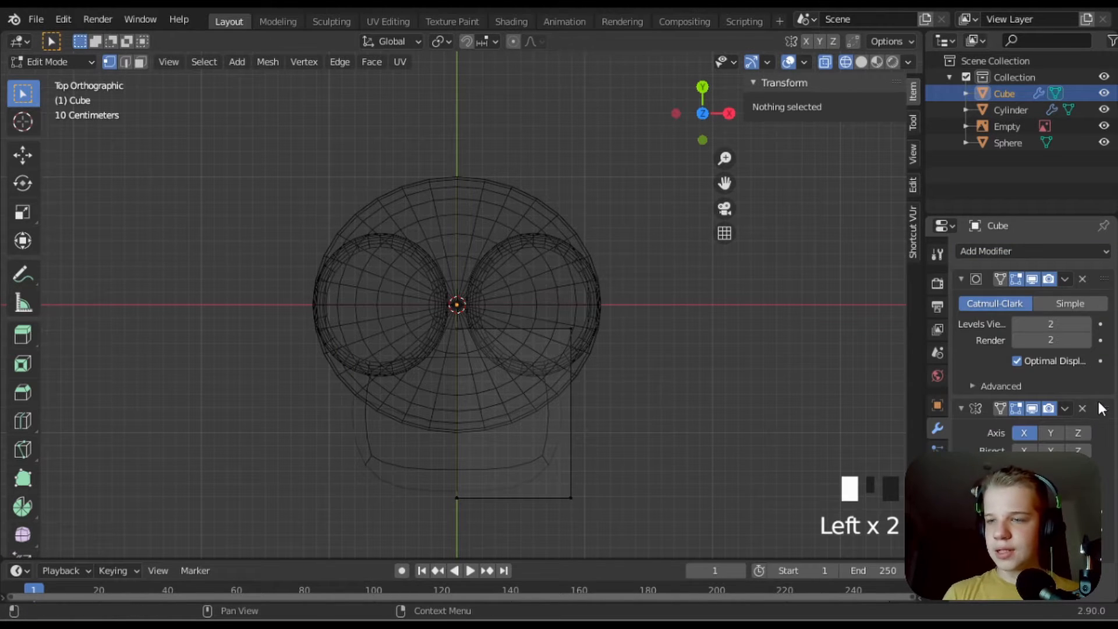
{"action": "left_click_drag", "start_coordinate": [1100, 408], "coordinate": [1107, 273]}
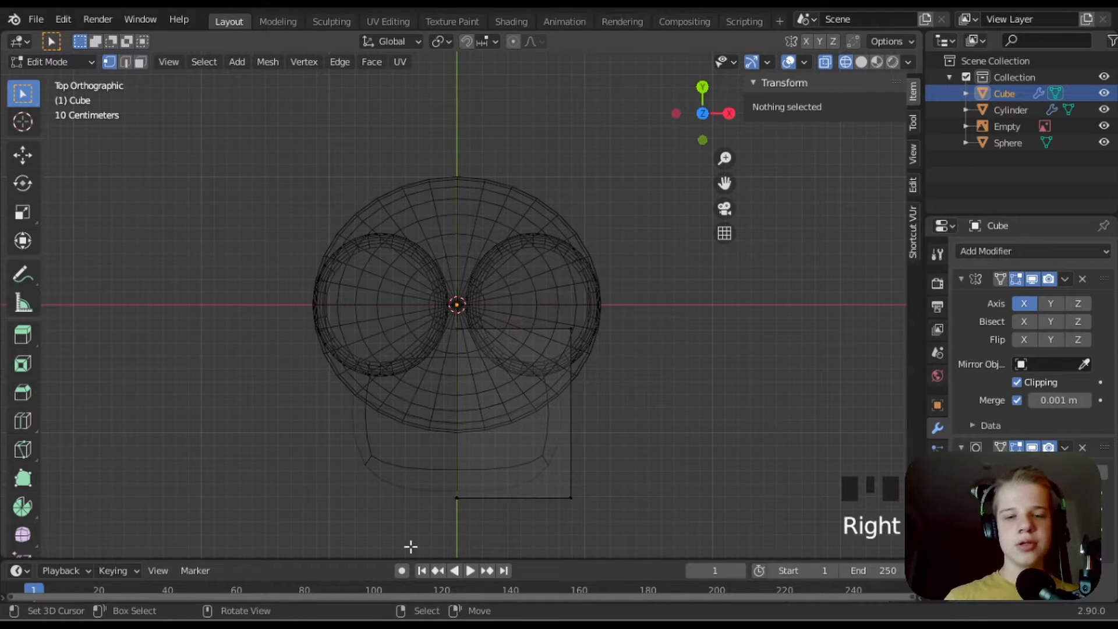
{"action": "right_click", "coordinate": [458, 499]}
{"action": "key", "text": "g"}
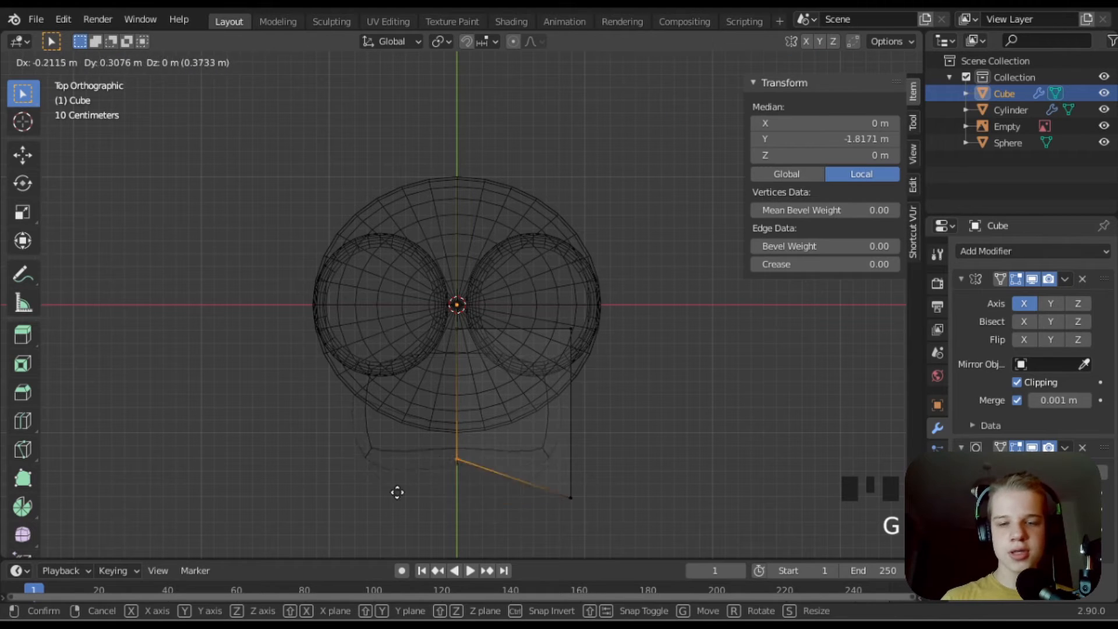
{"action": "right_click", "coordinate": [408, 493]}
- Move the visor's outer front corner by about 0.135 m in X and 0.686 m in Y, and pull its outer rear corner inward
{"action": "left_click_drag", "start_coordinate": [528, 521], "coordinate": [641, 408]}
{"action": "key", "text": "g"}
{"action": "left_click", "coordinate": [655, 318]}
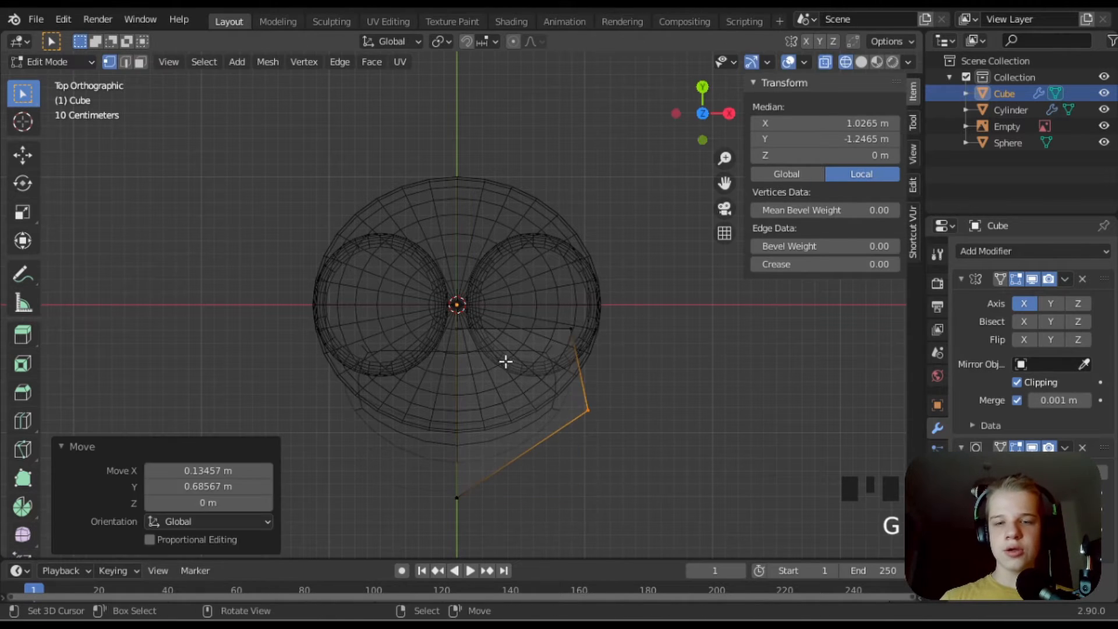
{"action": "right_click", "coordinate": [571, 327]}
{"action": "key", "text": "g"}
{"action": "left_click", "coordinate": [569, 281]}
- Shift the visor's outer front corner slightly outward and move its rear centre edge about 0.423 m forward along Y
{"action": "left_click_drag", "start_coordinate": [528, 436], "coordinate": [639, 389]}
{"action": "key", "text": "g"}
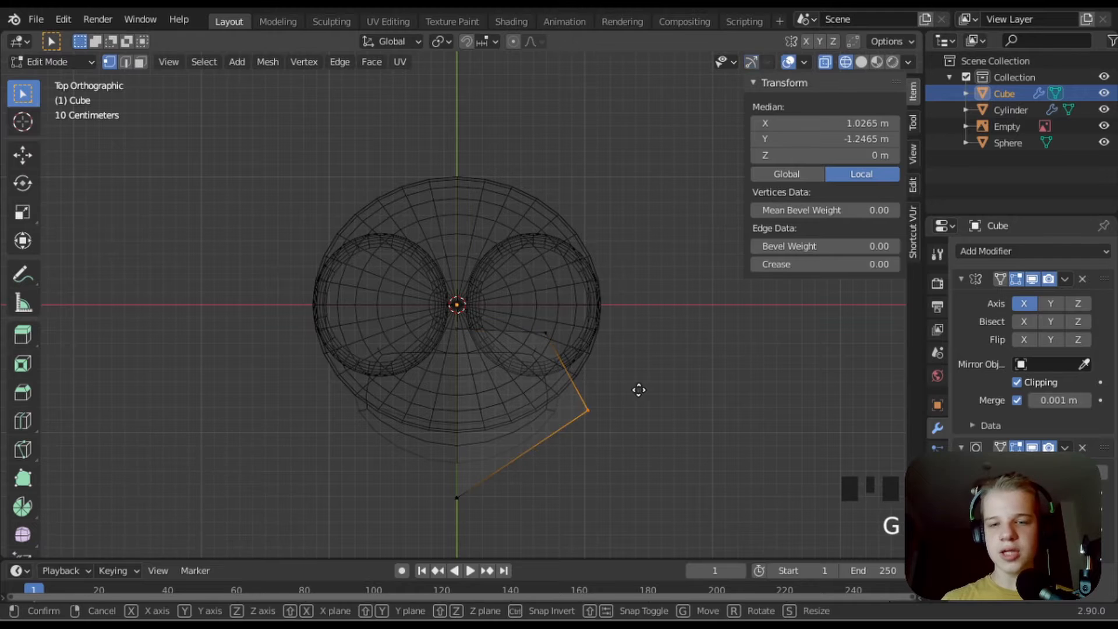
{"action": "left_click", "coordinate": [656, 393]}
{"action": "left_click_drag", "start_coordinate": [390, 348], "coordinate": [442, 325]}
{"action": "key", "text": "g"}
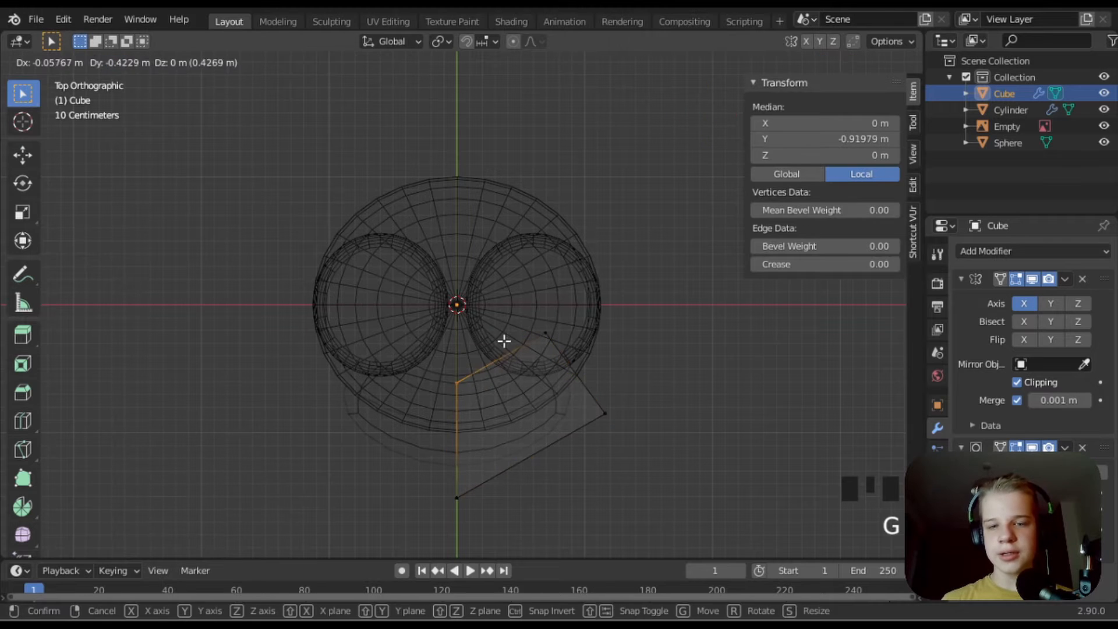
{"action": "left_click", "coordinate": [504, 341]}
- From the right side view, add one centred horizontal loop cut around the visor at mid-height
{"action": "key", "text": "z"}
{"action": "key", "text": "KP_1"}
{"action": "key", "text": "KP_3"}
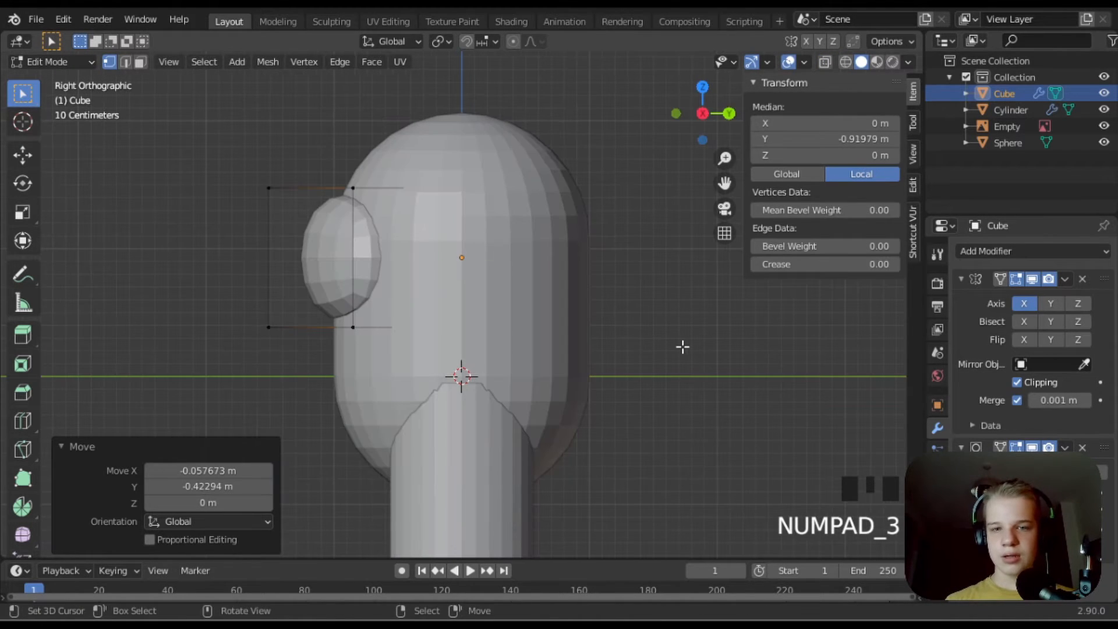
{"action": "key", "text": "Tab"}
{"action": "key", "text": "z"}
{"action": "left_click", "coordinate": [212, 320]}
{"action": "key", "text": "Tab"}
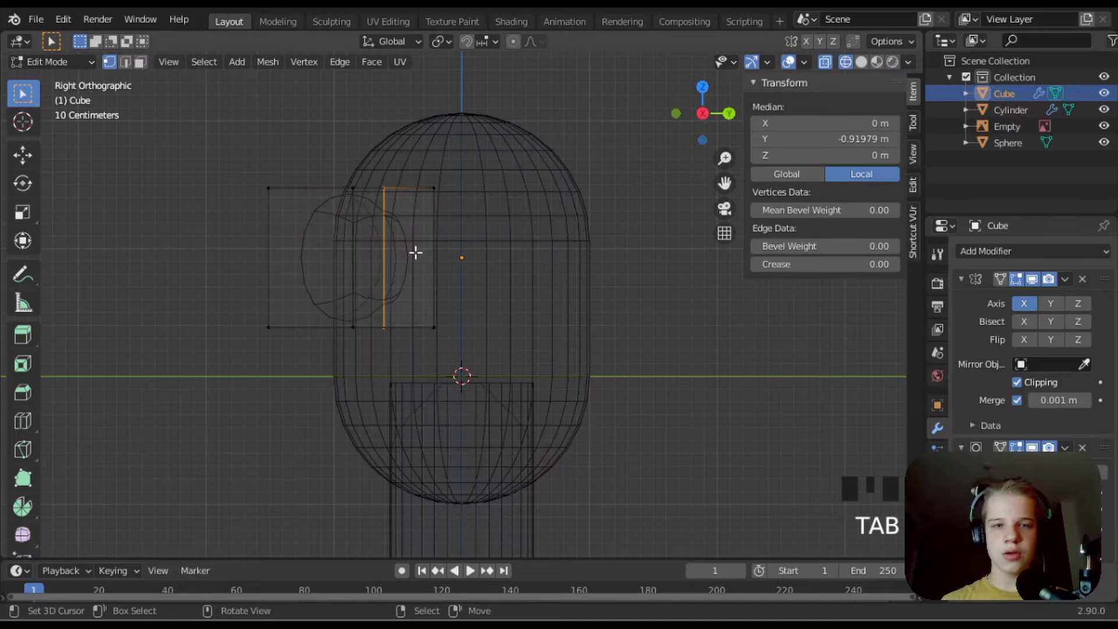
{"action": "key", "text": "ctrl+r"}
{"action": "left_click", "coordinate": [412, 251]}
{"action": "right_click", "coordinate": [412, 252]}
{"action": "scroll", "coordinate": [641, 282], "scroll_direction": "up", "scroll_amount": 1}
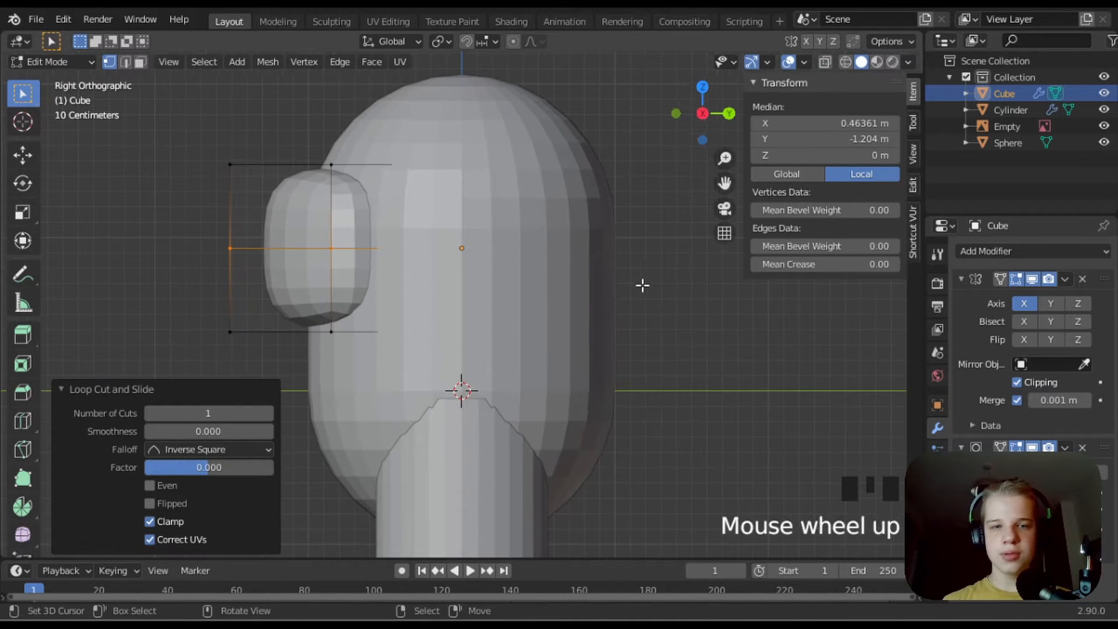
- Move the visor's middle loop slightly forward and shift the whole visor mesh back towards the body
{"action": "key", "text": "g"}
{"action": "left_click", "coordinate": [621, 284]}
{"action": "key", "text": "alt+z"}
{"action": "key", "text": "a"}
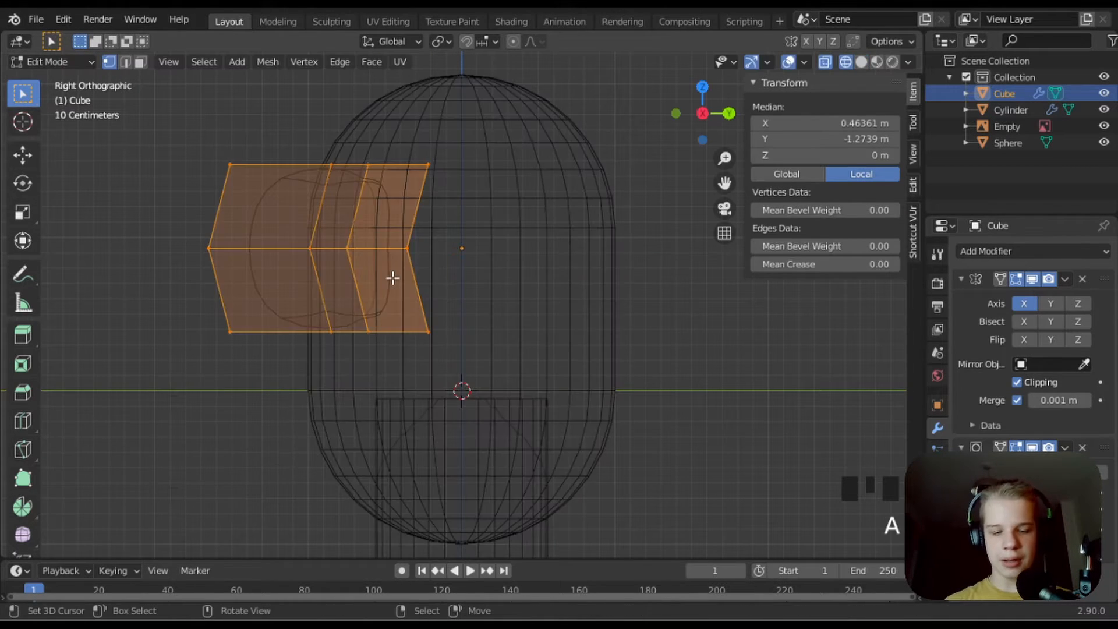
{"action": "key", "text": "g"}
{"action": "left_click", "coordinate": [417, 274]}
{"action": "key", "text": "alt+z"}
{"action": "key", "text": "Tab"}
{"action": "scroll", "coordinate": [373, 293], "scroll_direction": "down", "scroll_amount": 3}
{"action": "middle_click_drag", "start_coordinate": [384, 294], "coordinate": [535, 320]}
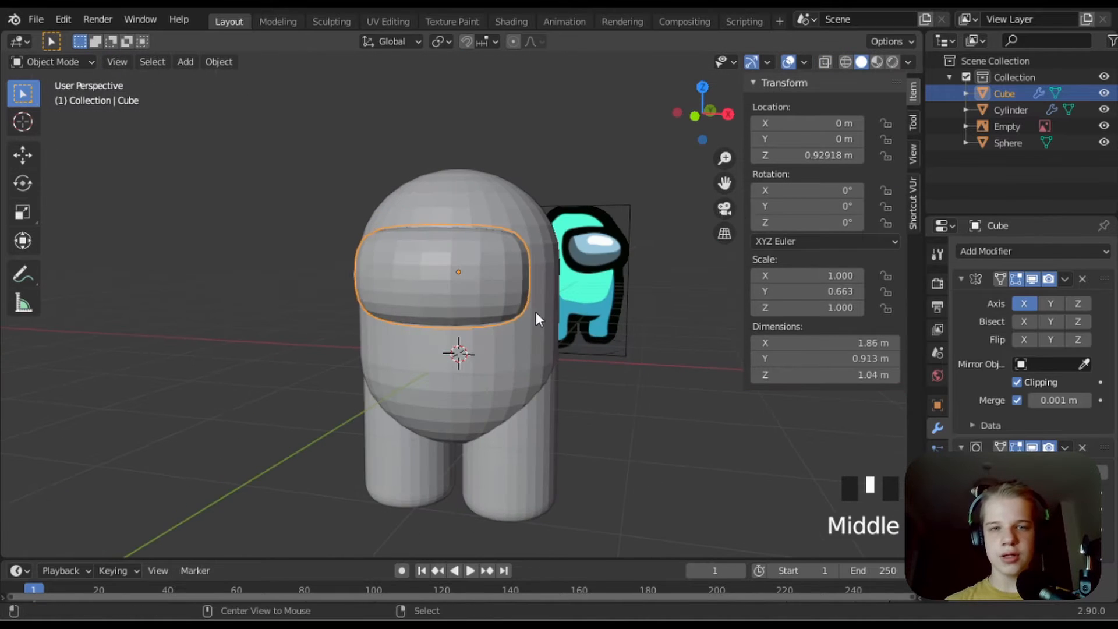
- Slide the visor's outer side edges by a factor of -0.231 in edge selection mode and return to object mode
{"action": "key", "text": "alt+a"}
{"action": "key", "text": "KP_1"}
{"action": "key", "text": "Tab"}
{"action": "middle_click_drag", "start_coordinate": [599, 335], "coordinate": [512, 291]}
{"action": "key", "text": "2"}
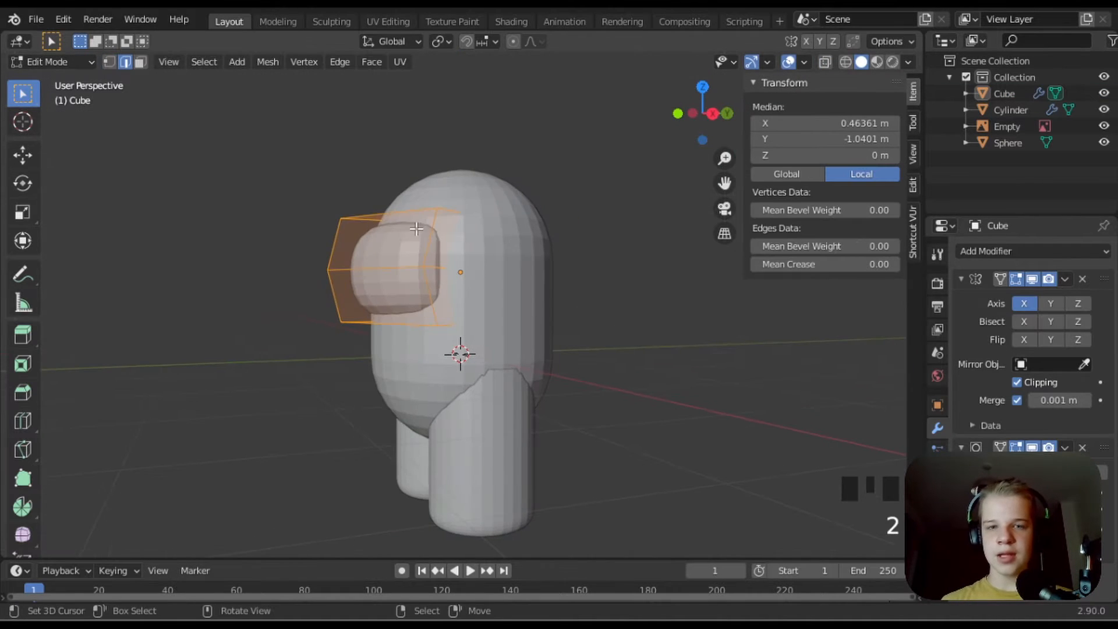
{"action": "right_click", "coordinate": [450, 210]}
{"action": "middle_click_drag", "start_coordinate": [448, 324], "coordinate": [599, 399]}
{"action": "key", "text": "g"}
{"action": "key", "text": "g"}
{"action": "left_click", "coordinate": [682, 385]}
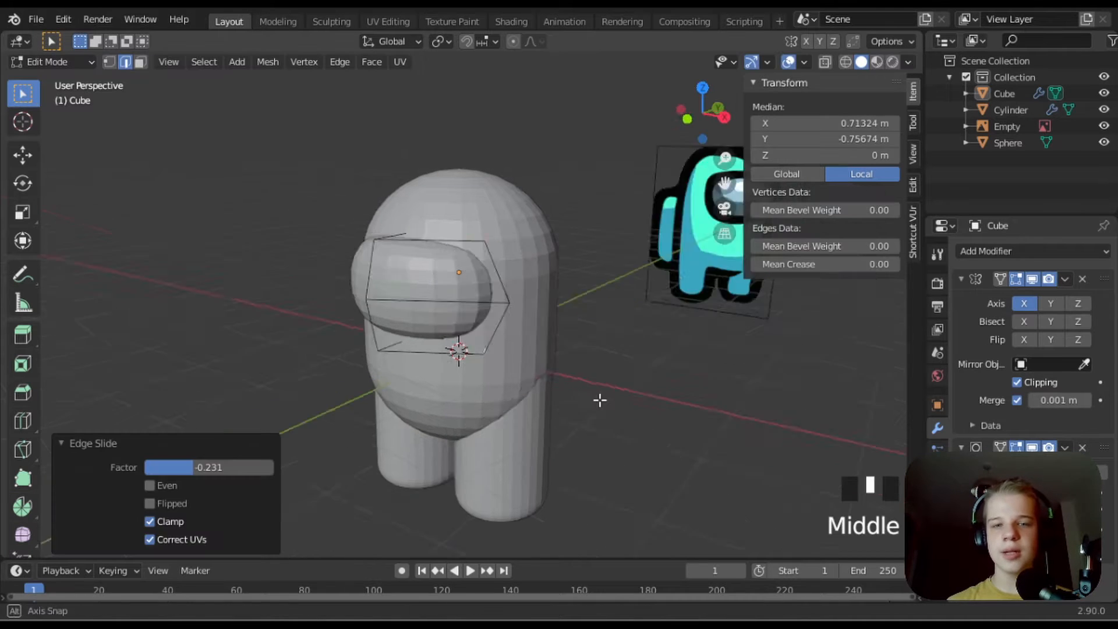
{"action": "key", "text": "Tab"}
- Add a new mesh cube from the right side view as the base of the backpack
{"action": "middle_click_drag", "start_coordinate": [644, 367], "coordinate": [609, 421]}
{"action": "key", "text": "KP_3"}
{"action": "key", "text": "KP_3"}
{"action": "key", "text": "KP_3"}
{"action": "middle_click_drag", "start_coordinate": [508, 387], "coordinate": [578, 329]}
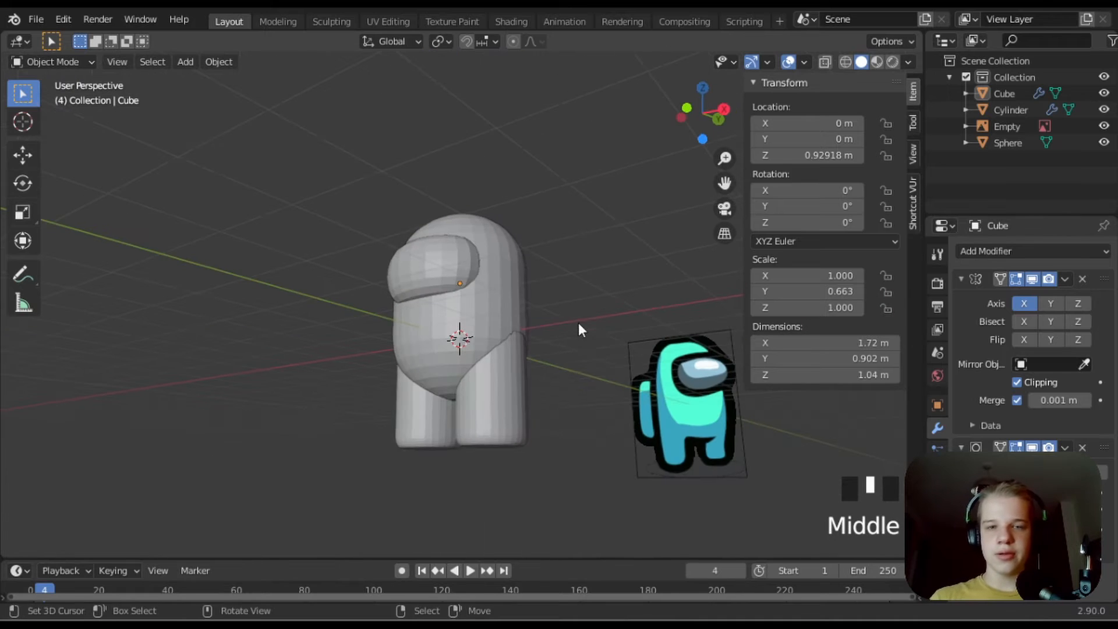
{"action": "key", "text": "KP_3"}
{"action": "key", "text": "shift+a"}
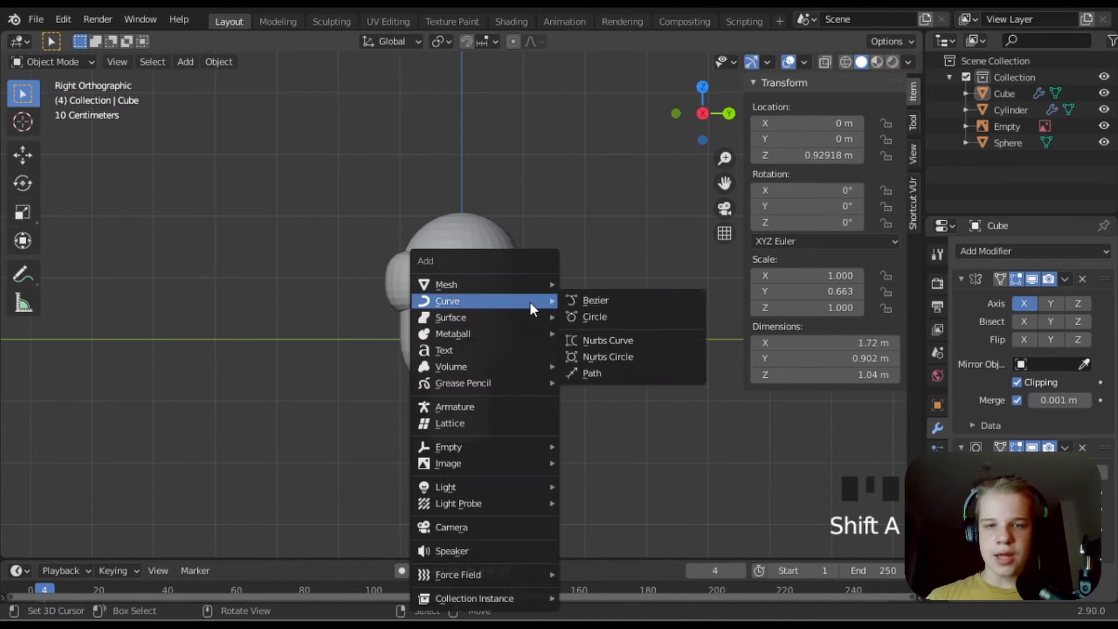
{"action": "mouse_move", "coordinate": [508, 287]}
{"action": "left_click", "coordinate": [595, 298]}
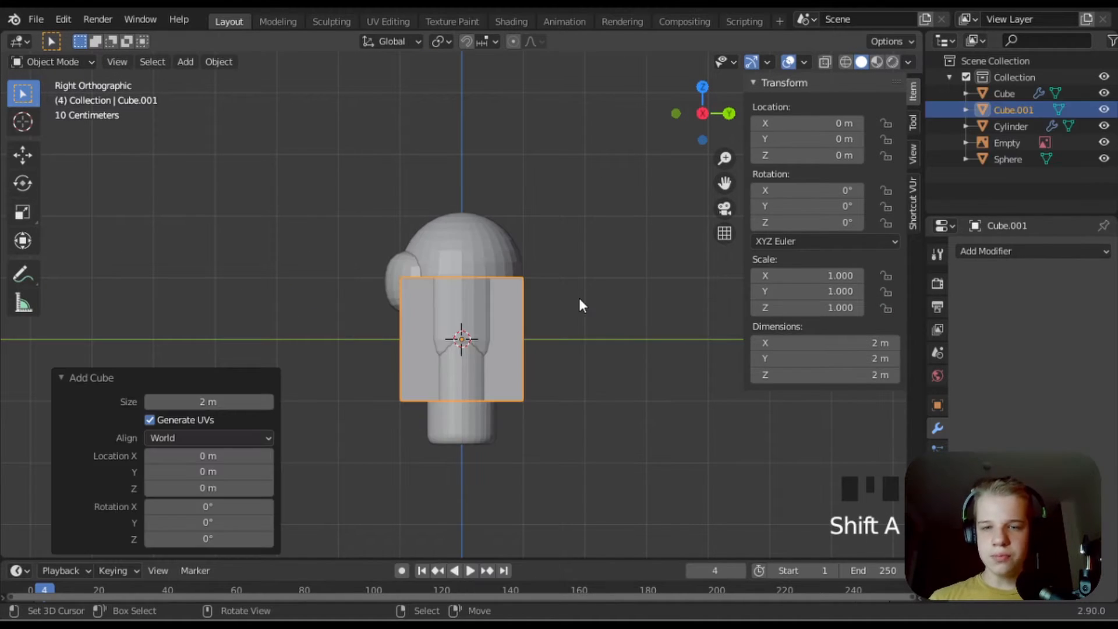
- Place the new cube behind the body at Y 1.0763 m and Z 0.18603 m, and scale it to 0.746
{"action": "key", "text": "g"}
{"action": "left_click", "coordinate": [551, 300]}
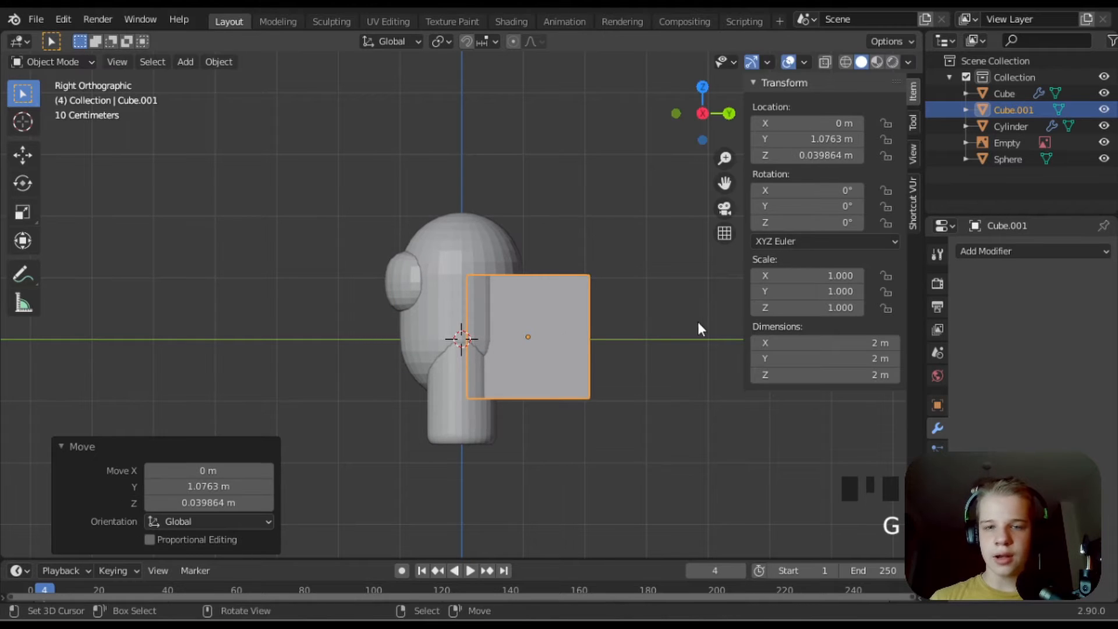
{"action": "key", "text": "s"}
{"action": "left_click", "coordinate": [651, 332]}
{"action": "key", "text": "g"}
{"action": "left_click", "coordinate": [652, 318]}
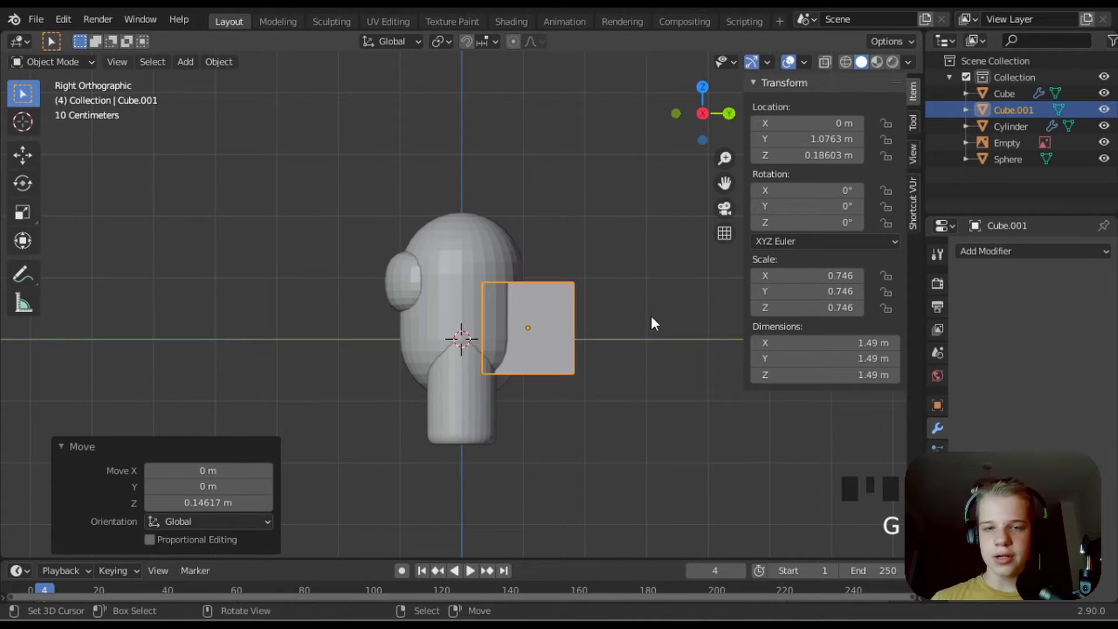
- Thin the backpack cube by moving its rear vertices -0.4385 m along Y
{"action": "key", "text": "Tab"}
{"action": "left_click_drag", "start_coordinate": [512, 438], "coordinate": [698, 192]}
{"action": "key", "text": "1"}
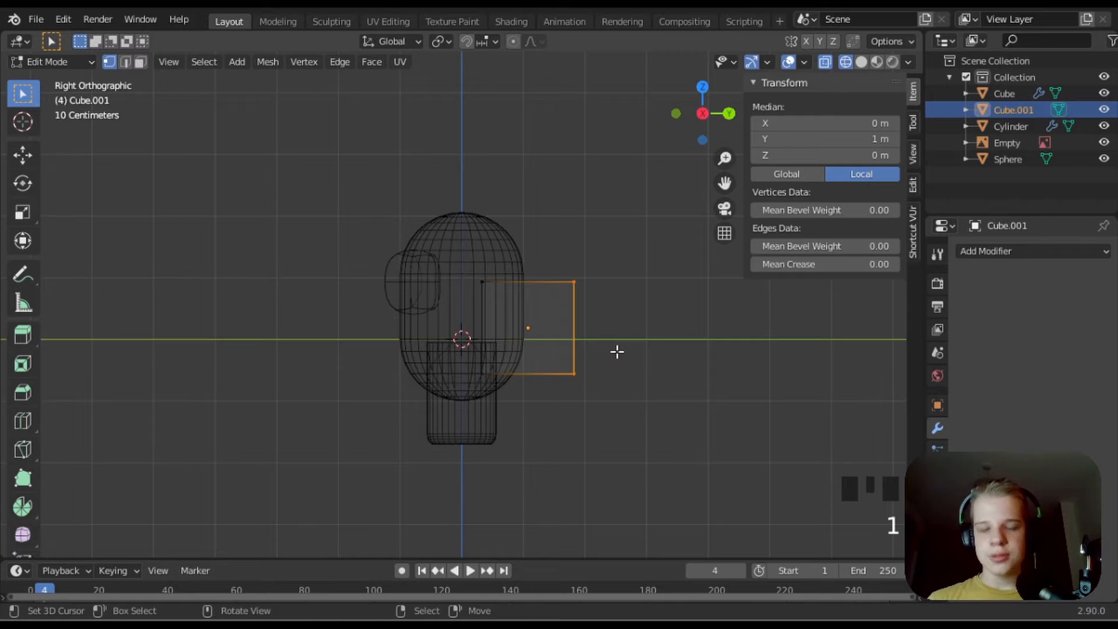
{"action": "key", "text": "g"}
{"action": "key", "text": "y"}
{"action": "left_click", "coordinate": [589, 351]}
{"action": "key", "text": "z"}
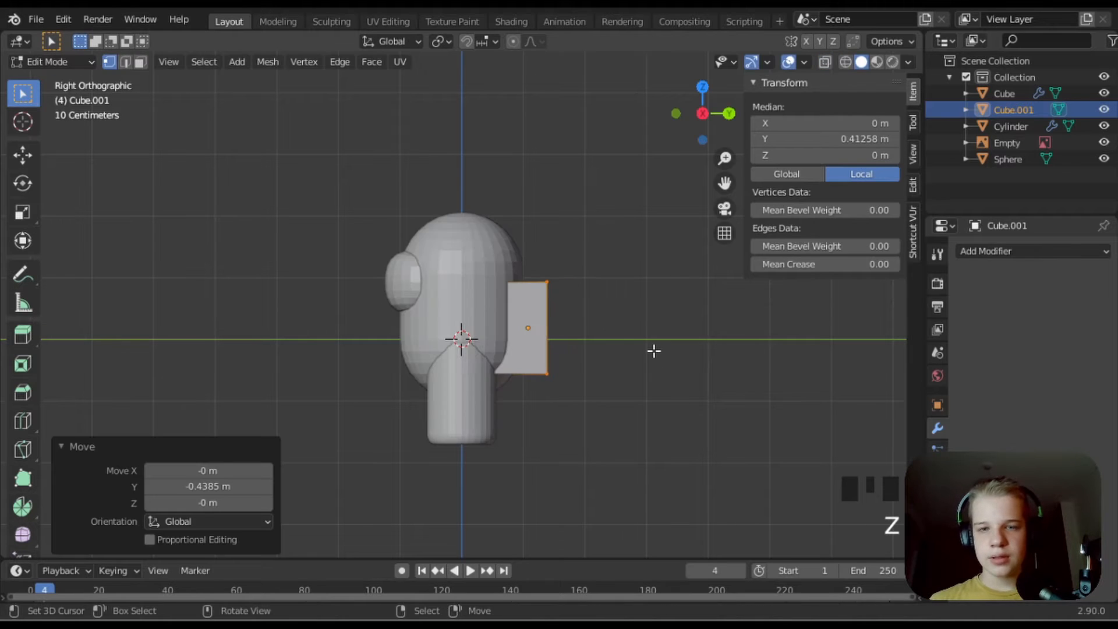
{"action": "key", "text": "Tab"}
- Apply a level 3 subdivision surface to the backpack cube
{"action": "middle_click_drag", "start_coordinate": [658, 348], "coordinate": [494, 406]}
{"action": "key", "text": "ctrl+2"}
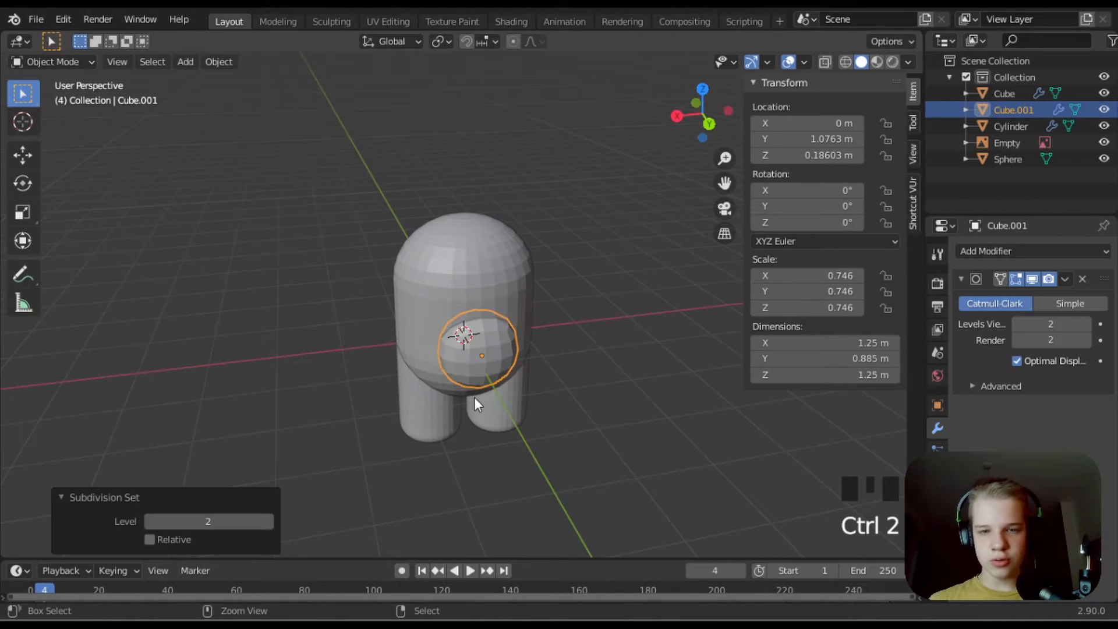
{"action": "key", "text": "ctrl+3"}
{"action": "middle_click_drag", "start_coordinate": [417, 417], "coordinate": [603, 383]}
- Crease all edges of the backpack mesh to about 0.24 from the top view in wireframe shading
{"action": "key", "text": "KP_7"}
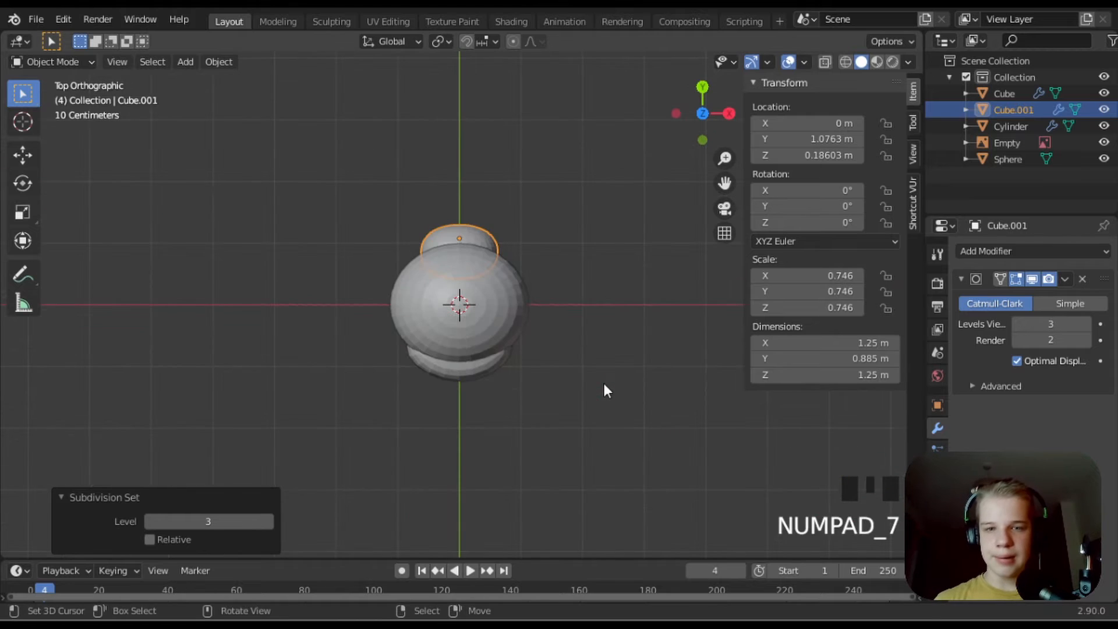
{"action": "key", "text": "Tab"}
{"action": "key", "text": "shift+z"}
{"action": "scroll", "coordinate": [599, 361], "scroll_direction": "up", "scroll_amount": 3}
{"action": "key", "text": "a"}
{"action": "key", "text": "shift+e"}
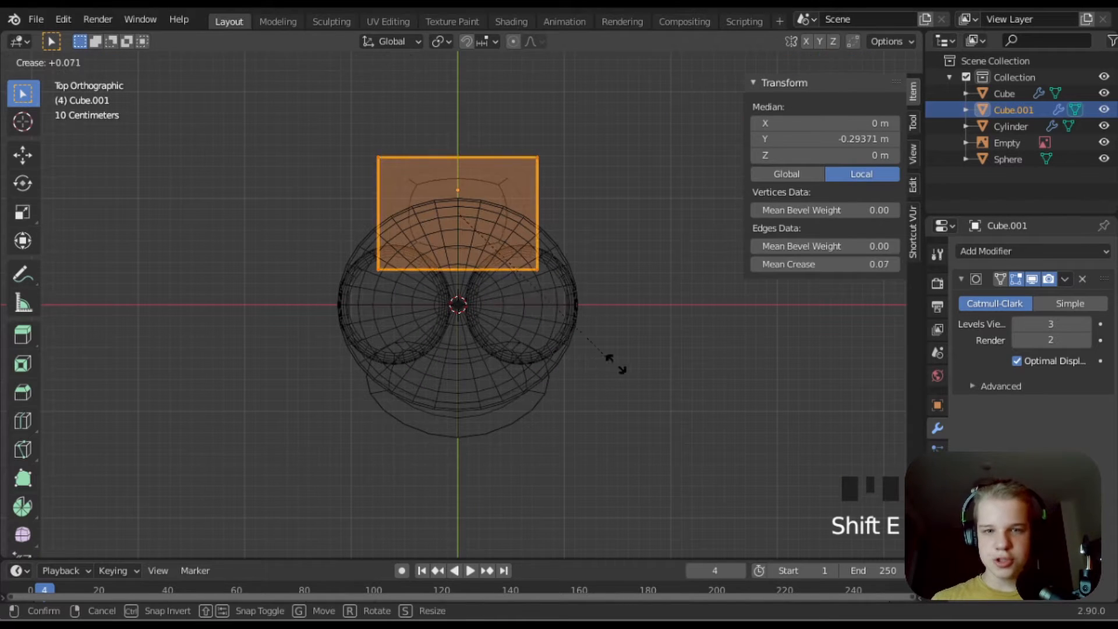
{"action": "left_click", "coordinate": [652, 368]}
- Split the backpack with a centred loop cut and delete the vertices of its negative-X half
{"action": "middle_click_drag", "start_coordinate": [564, 257], "coordinate": [554, 357], "text": "shift"}
{"action": "scroll", "coordinate": [438, 276], "scroll_direction": "up", "scroll_amount": 3}
{"action": "key", "text": "alt+a"}
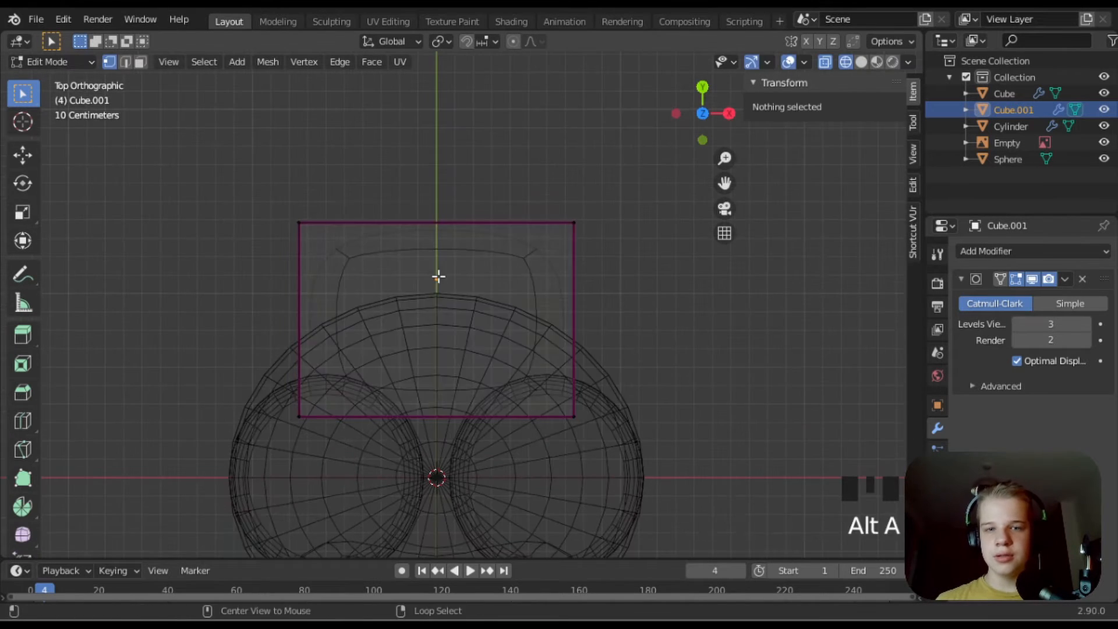
{"action": "left_click", "coordinate": [404, 302]}
{"action": "right_click", "coordinate": [404, 302]}
{"action": "key", "text": "alt+a"}
{"action": "left_click_drag", "start_coordinate": [252, 451], "coordinate": [367, 152]}
{"action": "key", "text": "x"}
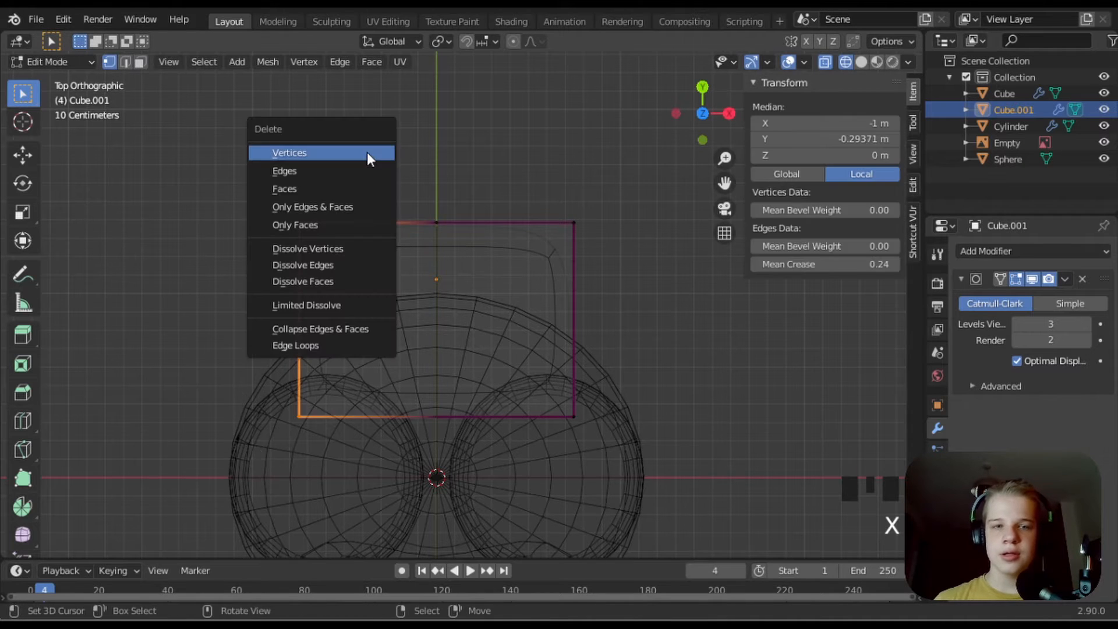
{"action": "left_click", "coordinate": [367, 152]}
- Add a Mirror modifier on the X axis to the backpack and place it above the subdivision modifier
{"action": "left_click", "coordinate": [994, 249]}
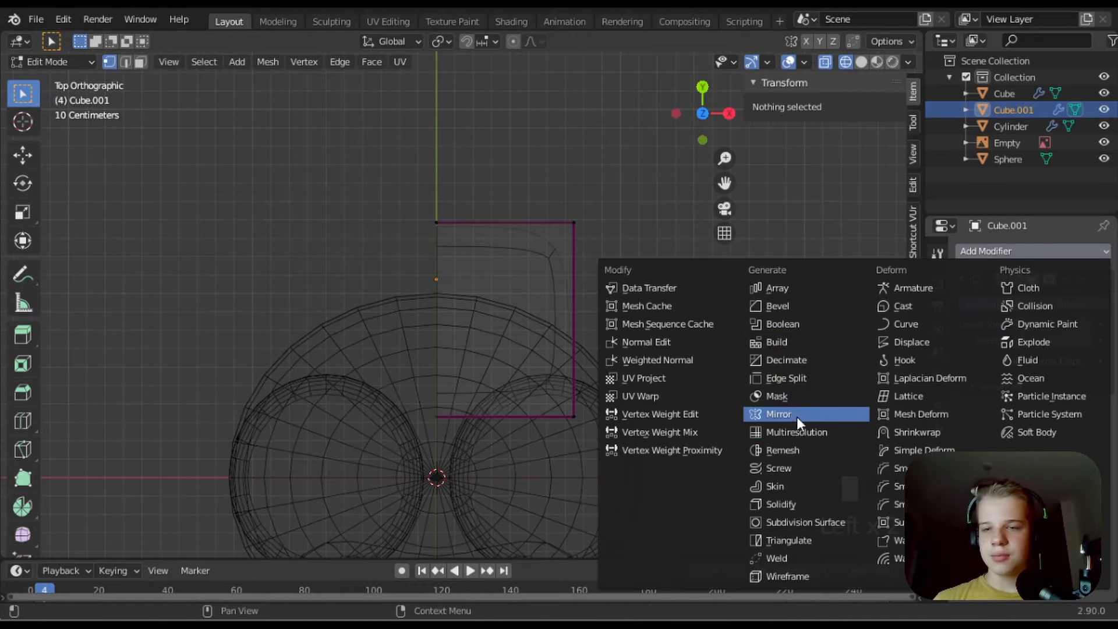
{"action": "left_click", "coordinate": [796, 417]}
{"action": "mouse_move", "coordinate": [1105, 409]}
{"action": "left_mouse_down"}
{"action": "mouse_move", "coordinate": [1110, 312]}
{"action": "mouse_move", "coordinate": [1091, 257]}
{"action": "left_mouse_up"}
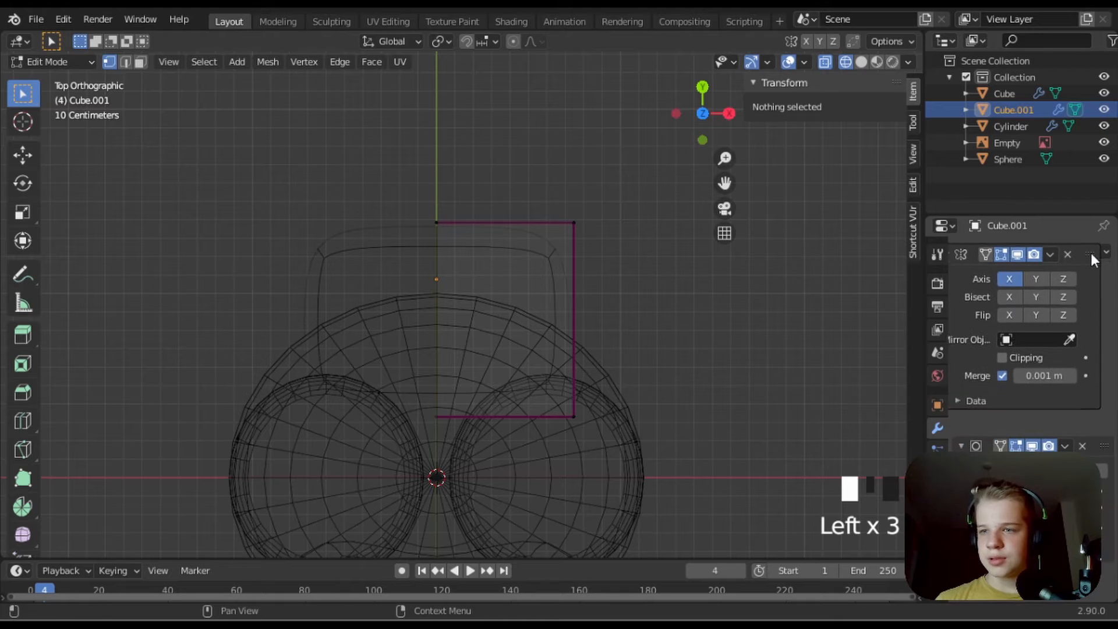
- Move the backpack's outer rear corner by about 0.2 m in X and -0.254 m in Y
{"action": "key", "text": "z"}
{"action": "key", "text": "z"}
{"action": "left_click", "coordinate": [573, 222]}
{"action": "key", "text": "g"}
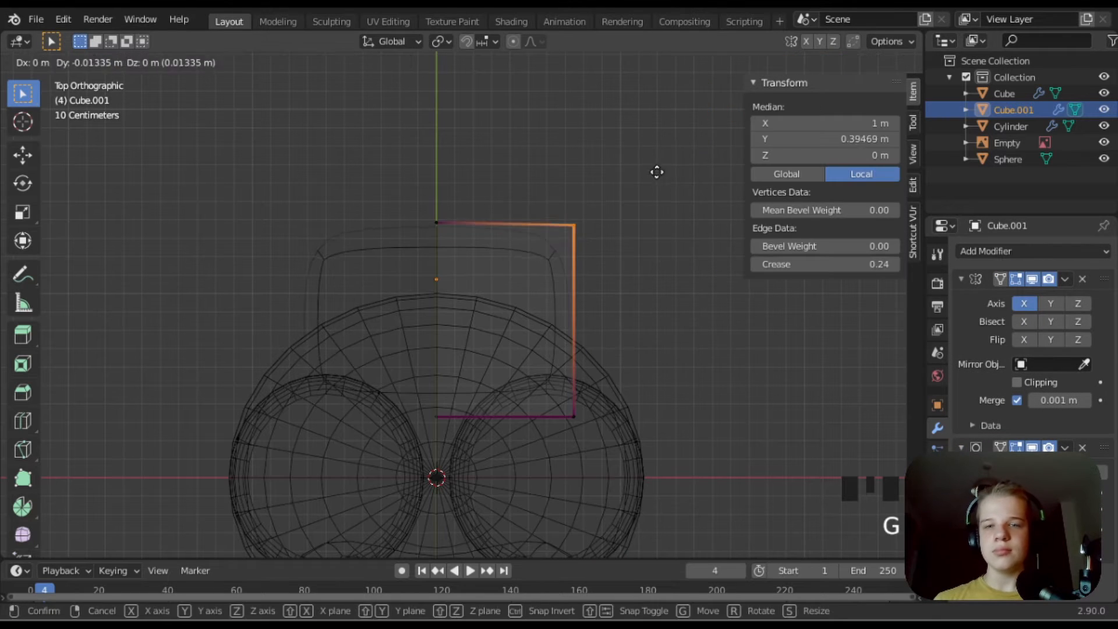
{"action": "left_click", "coordinate": [688, 204]}
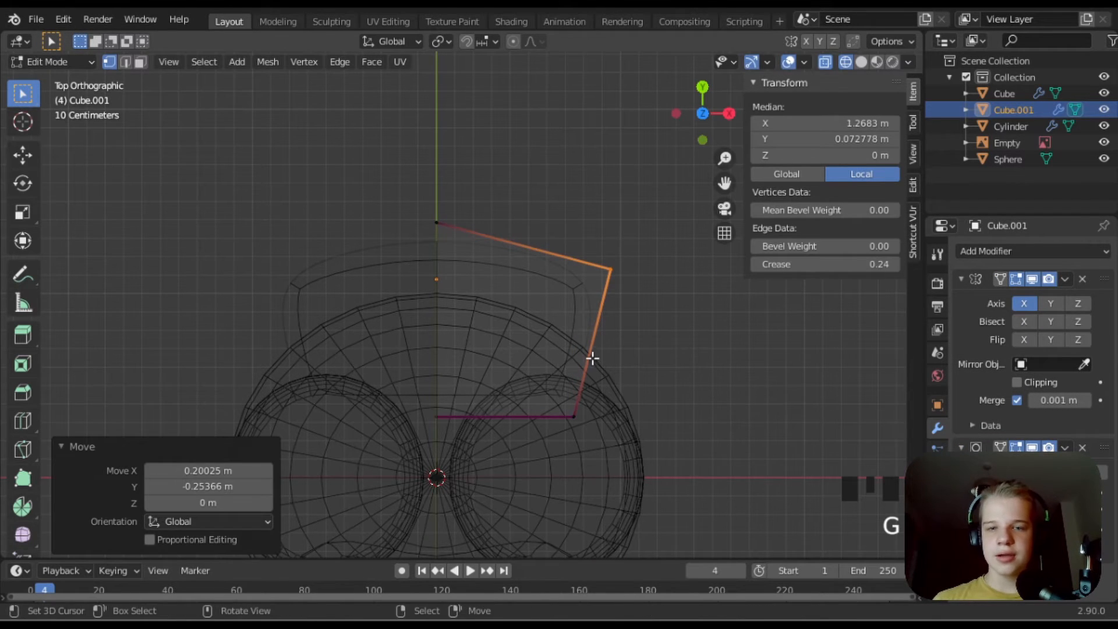
- Add one centred horizontal loop cut around the backpack at mid-height
{"action": "middle_click_drag", "start_coordinate": [592, 358], "coordinate": [483, 292]}
{"action": "key", "text": "z"}
{"action": "scroll", "coordinate": [644, 302], "scroll_direction": "down", "scroll_amount": 5}
{"action": "mouse_move", "coordinate": [644, 302]}
{"action": "middle_mouse_down"}
{"action": "mouse_move", "coordinate": [487, 372]}
{"action": "mouse_move", "coordinate": [559, 338]}
{"action": "middle_mouse_up"}
{"action": "key", "text": "ctrl+r"}
{"action": "double_click", "coordinate": [487, 372]}
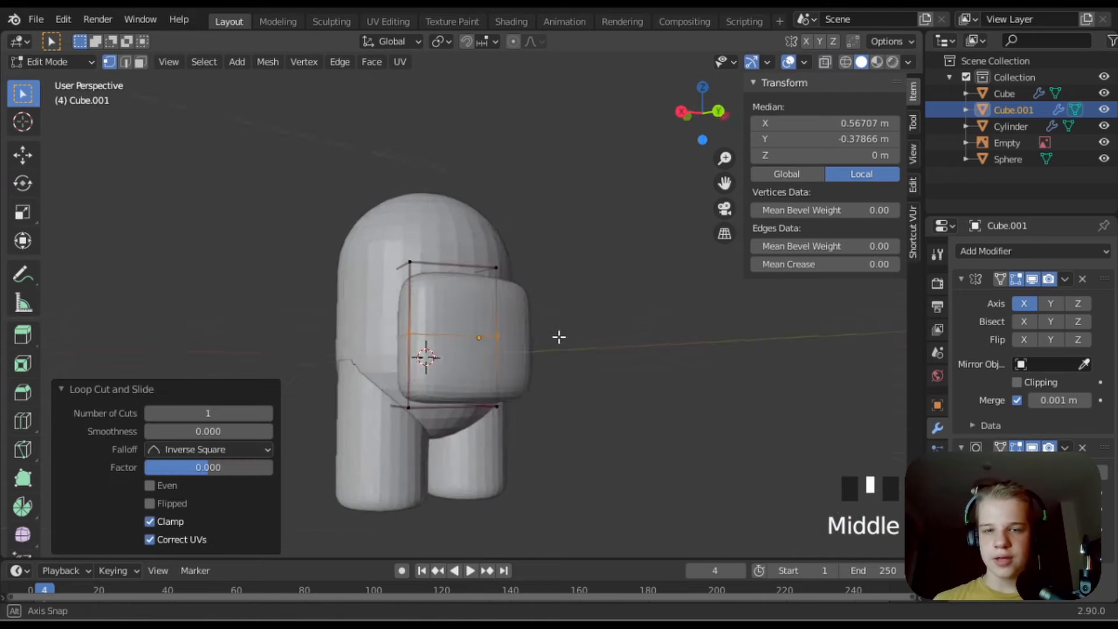
- Edge-slide the upper and lower outer side edges of the backpack toward its centre by a factor of about 0.3
{"action": "scroll", "coordinate": [512, 339], "scroll_direction": "up", "scroll_amount": 3}
{"action": "key", "text": "alt+a"}
{"action": "key", "text": "z"}
{"action": "key", "text": "z"}
{"action": "middle_click_drag", "start_coordinate": [294, 307], "coordinate": [367, 266]}
{"action": "key", "text": "2"}
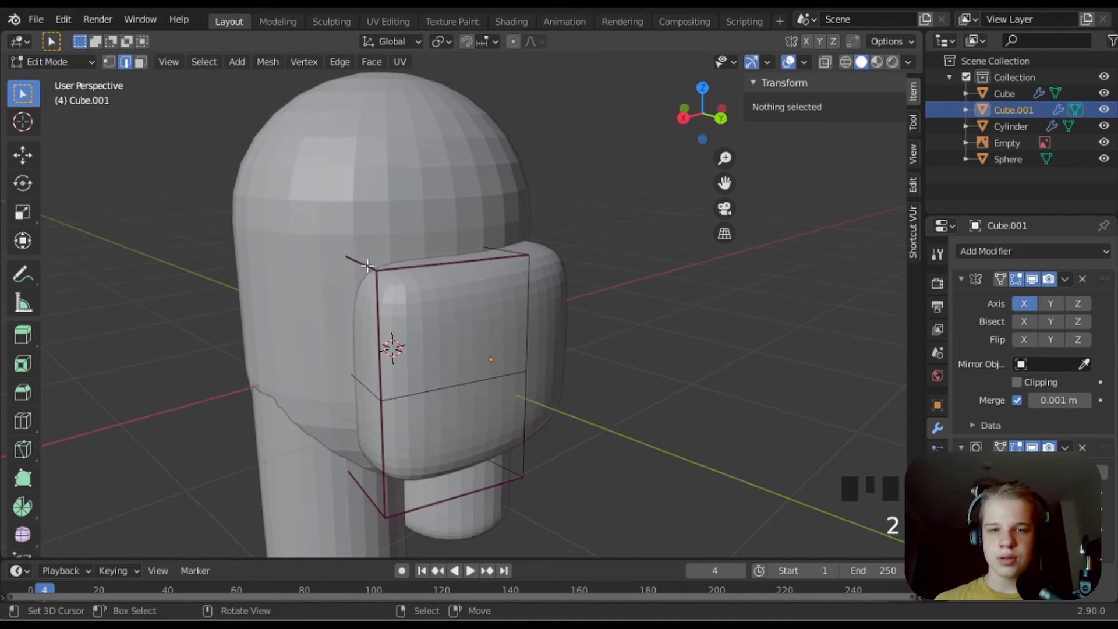
{"action": "right_click", "coordinate": [367, 265]}
{"action": "key", "text": "f"}
{"action": "key", "text": "f"}
{"action": "key", "text": "f"}
{"action": "key", "text": "ctrl+z"}
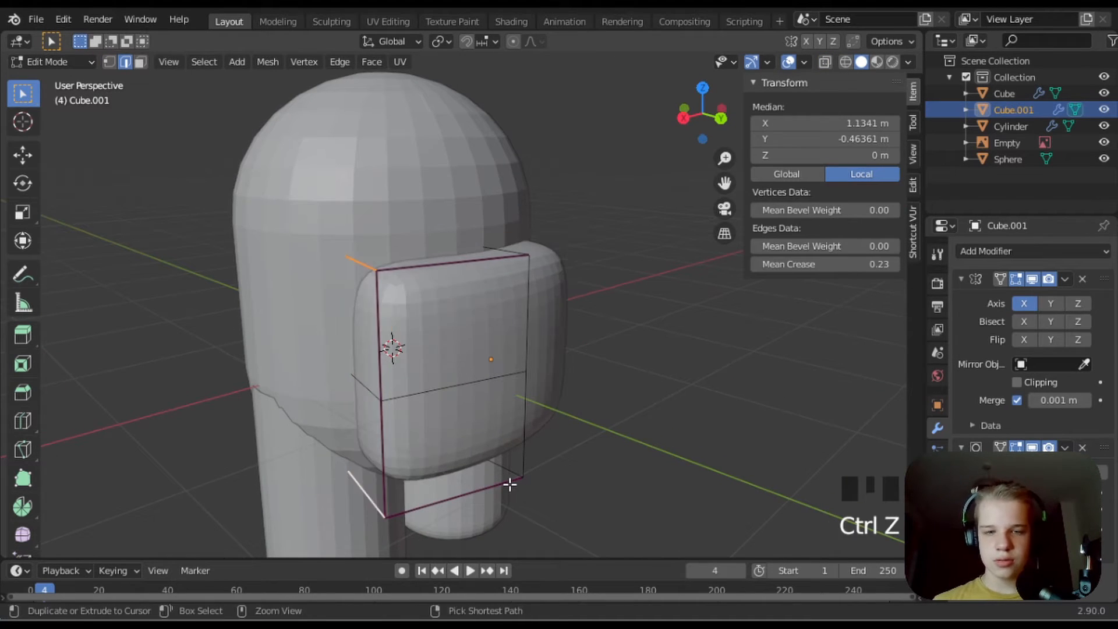
{"action": "key", "text": "g"}
{"action": "key", "text": "g"}
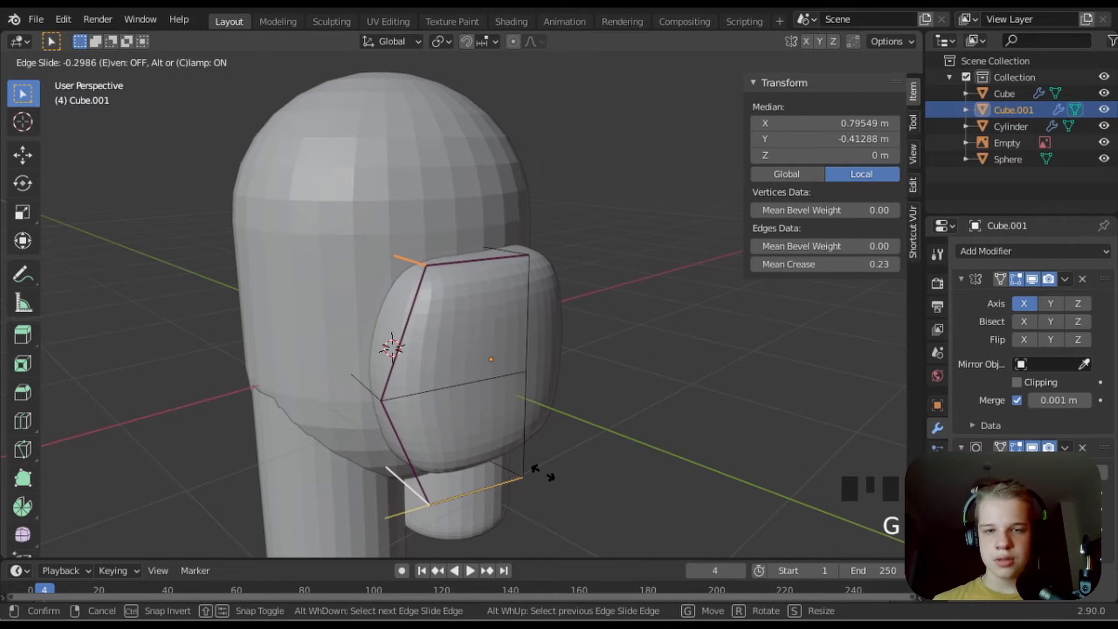
{"action": "left_click", "coordinate": [543, 473]}
- Slide the backpack's upper and lower rear vertices toward the body, leaving the mid-height vertices in place
{"action": "key", "text": "Tab"}
{"action": "scroll", "coordinate": [553, 442], "scroll_direction": "down", "scroll_amount": 5}
{"action": "middle_click_drag", "start_coordinate": [553, 443], "coordinate": [572, 407]}
{"action": "key", "text": "KP_3"}
{"action": "key", "text": "Tab"}
{"action": "scroll", "coordinate": [481, 404], "scroll_direction": "up", "scroll_amount": 7}
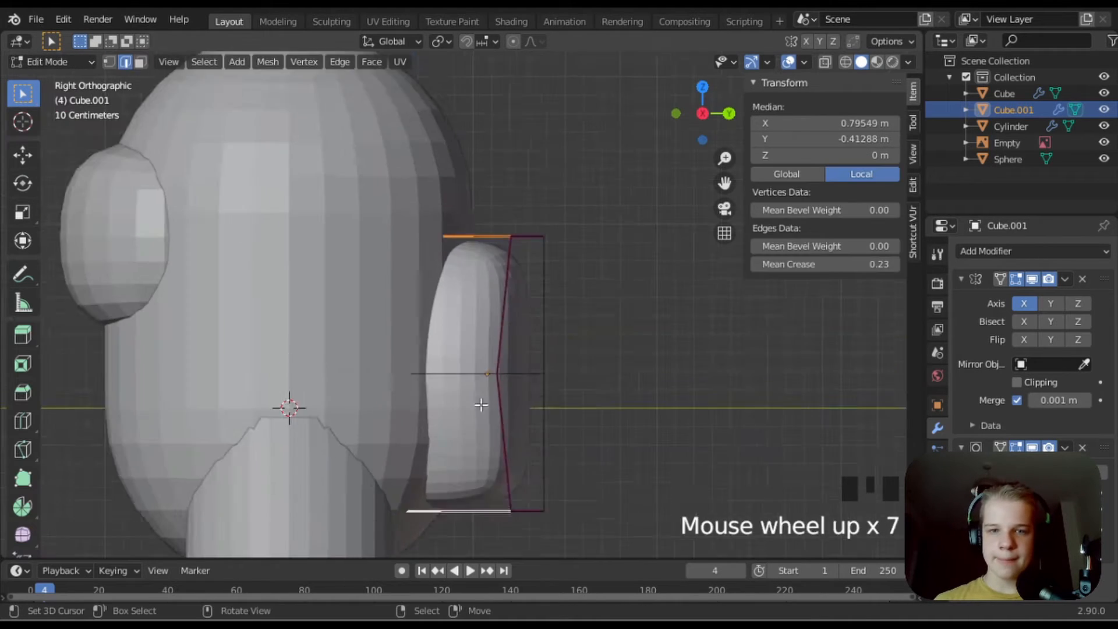
{"action": "scroll", "coordinate": [481, 404], "scroll_direction": "up", "scroll_amount": 1}
{"action": "key", "text": "z"}
{"action": "left_click", "coordinate": [564, 207]}
{"action": "scroll", "coordinate": [492, 347], "scroll_direction": "down", "scroll_amount": 1}
{"action": "left_click", "coordinate": [555, 279]}
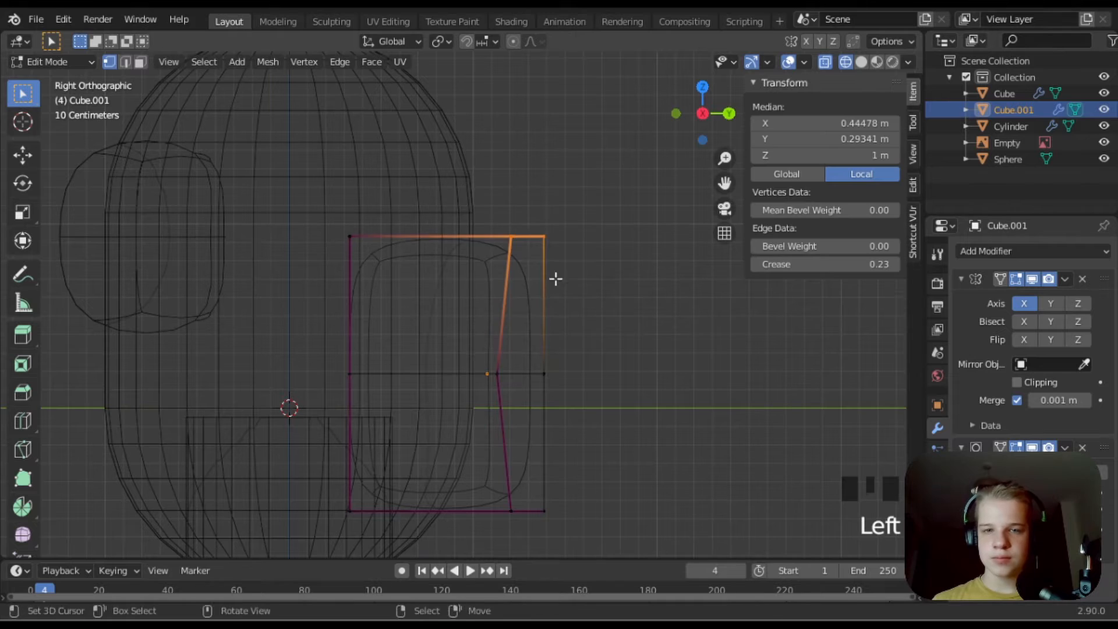
{"action": "middle_click_drag", "start_coordinate": [555, 279], "coordinate": [543, 155], "text": "shift"}
{"action": "left_click", "coordinate": [542, 365], "text": "shift"}
{"action": "key", "text": "g"}
{"action": "key", "text": "g"}
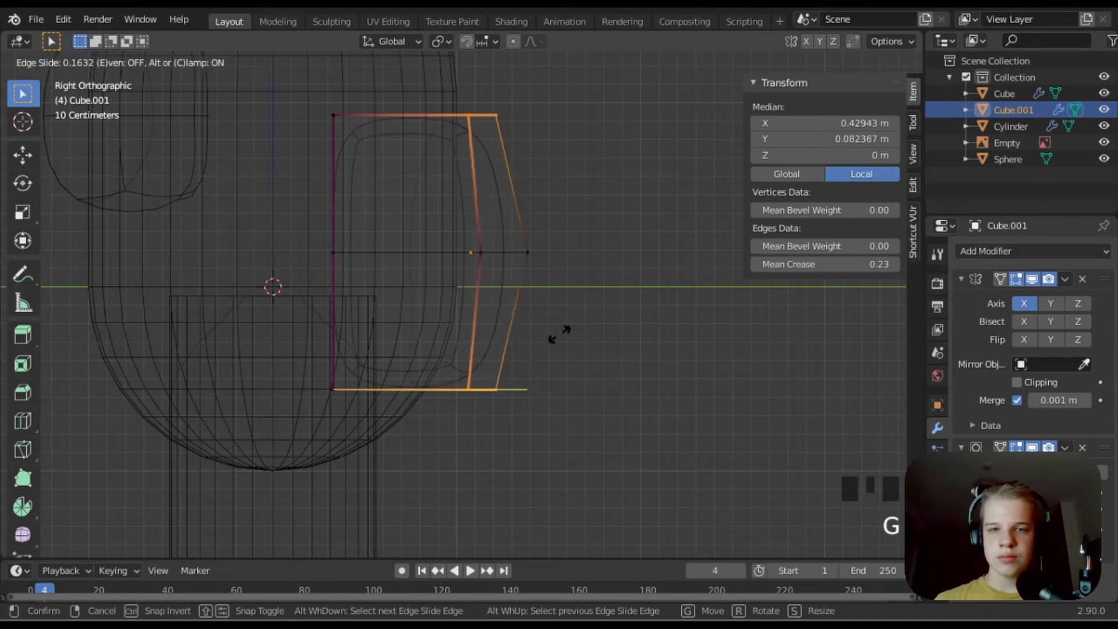
{"action": "left_click", "coordinate": [546, 332]}
{"action": "key", "text": "z"}
{"action": "key", "text": "Tab"}
- Move the whole backpack mesh away from the body along the Y axis
{"action": "scroll", "coordinate": [670, 336], "scroll_direction": "down", "scroll_amount": 5}
{"action": "middle_click_drag", "start_coordinate": [618, 334], "coordinate": [451, 328]}
{"action": "left_click", "coordinate": [375, 331]}
{"action": "middle_click_drag", "start_coordinate": [372, 331], "coordinate": [202, 333]}
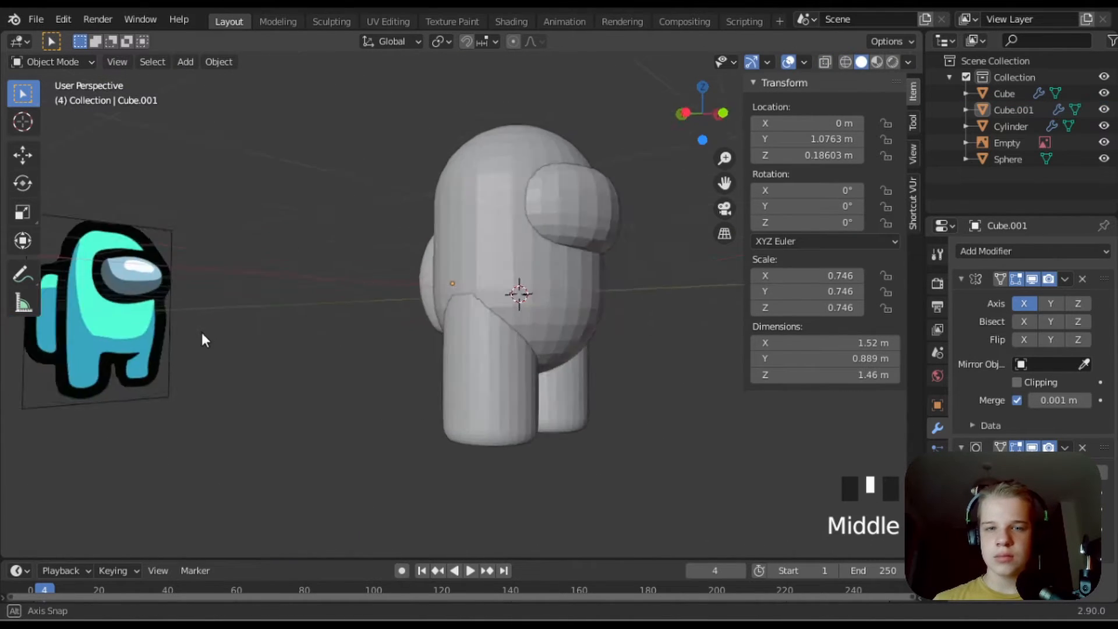
{"action": "scroll", "coordinate": [496, 369], "scroll_direction": "down", "scroll_amount": 2}
{"action": "key", "text": "KP_3"}
{"action": "key", "text": "Tab"}
{"action": "scroll", "coordinate": [656, 311], "scroll_direction": "up", "scroll_amount": 6}
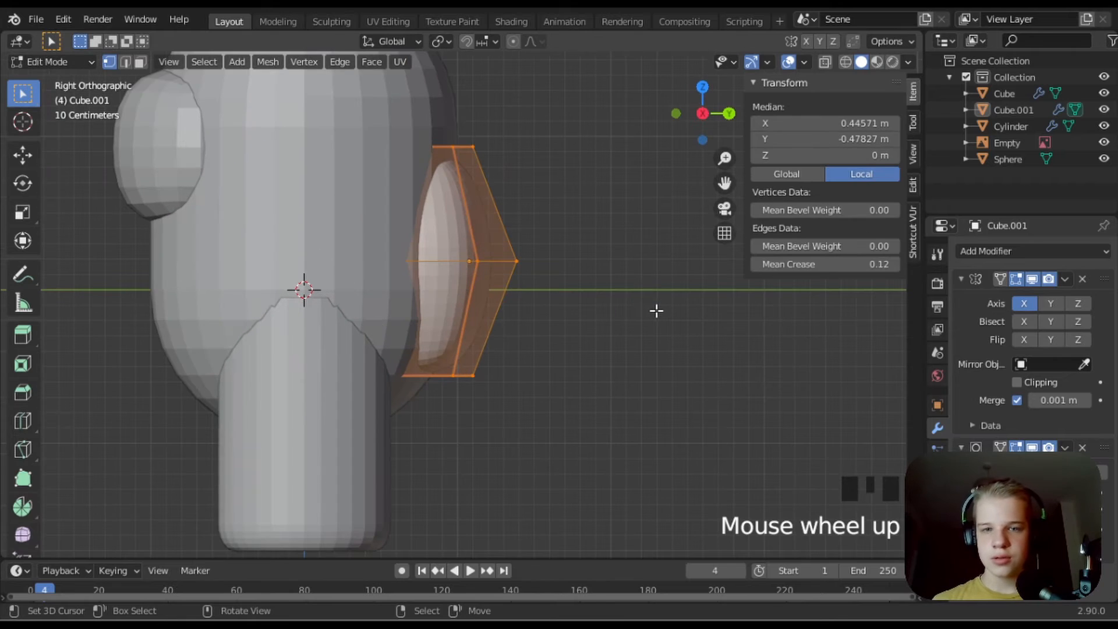
{"action": "key", "text": "g"}
{"action": "key", "text": "y"}
{"action": "left_click", "coordinate": [689, 304]}
- Pull the backpack's mid-height rear vertices back toward the body along the Y axis
{"action": "left_click_drag", "start_coordinate": [458, 271], "coordinate": [687, 200]}
{"action": "key", "text": "g"}
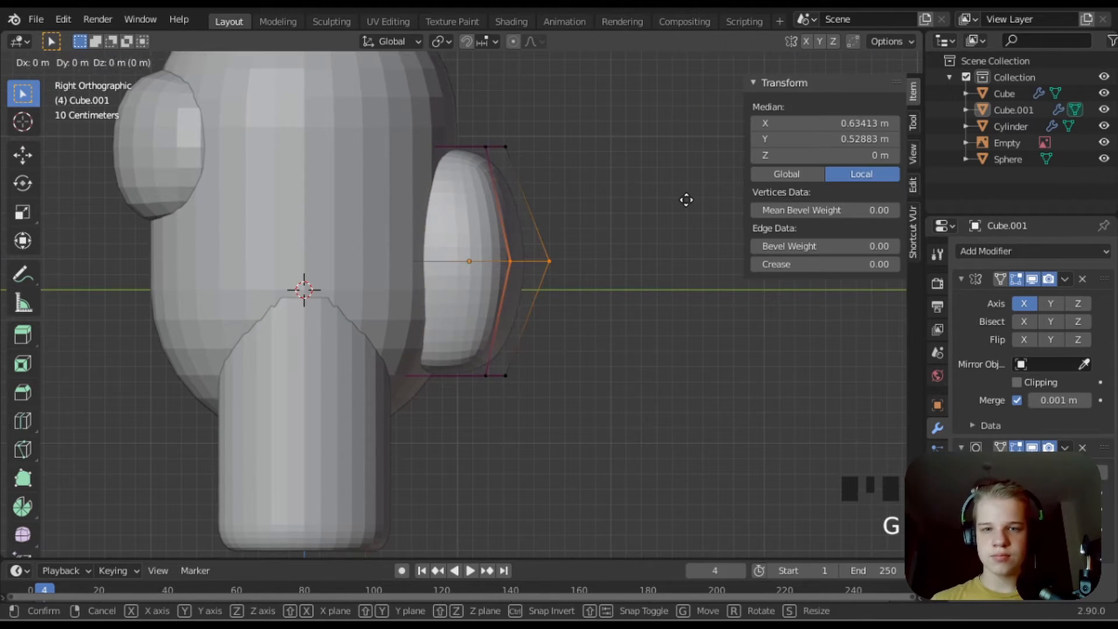
{"action": "key", "text": "y"}
{"action": "left_click", "coordinate": [664, 198]}
- Select all of the backpack's rear vertices and shift them along the Y axis
{"action": "left_click_drag", "start_coordinate": [431, 443], "coordinate": [616, 98]}
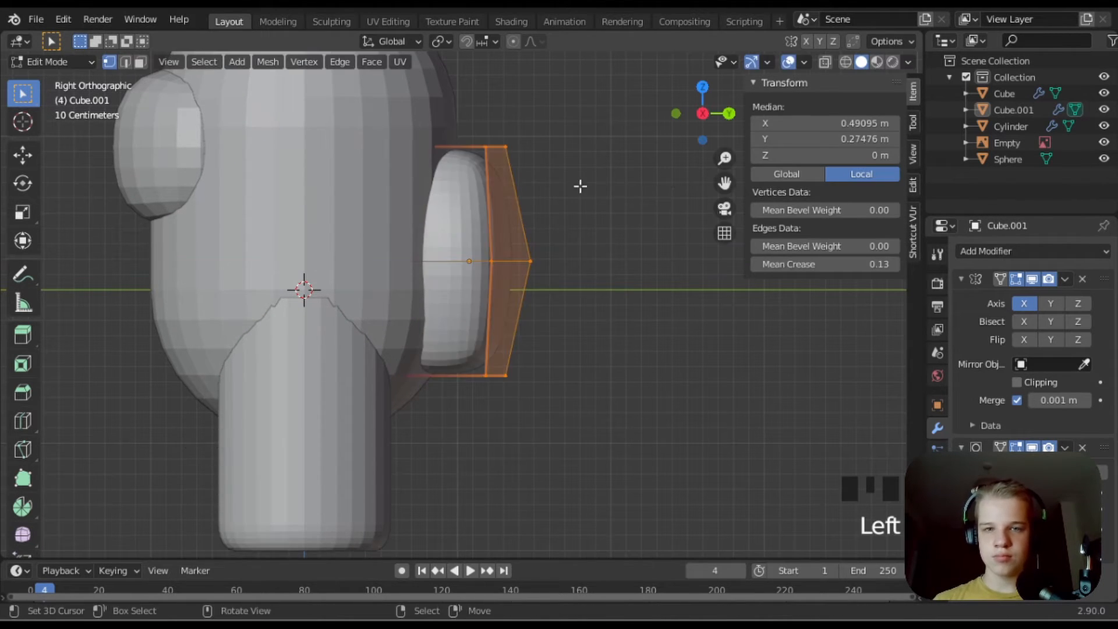
{"action": "scroll", "coordinate": [593, 270], "scroll_direction": "down", "scroll_amount": 1}
{"action": "key", "text": "g"}
{"action": "middle_click_drag", "start_coordinate": [594, 269], "coordinate": [367, 368]}
{"action": "key", "text": "y"}
{"action": "left_click", "coordinate": [590, 283]}
{"action": "key", "text": "Tab"}
- Move the backpack's outer side vertices by 0.26273 m in X and -0.13457 m in Y
{"action": "scroll", "coordinate": [546, 301], "scroll_direction": "down", "scroll_amount": 5}
{"action": "scroll", "coordinate": [367, 368], "scroll_direction": "up", "scroll_amount": 5}
{"action": "key", "text": "KP_7"}
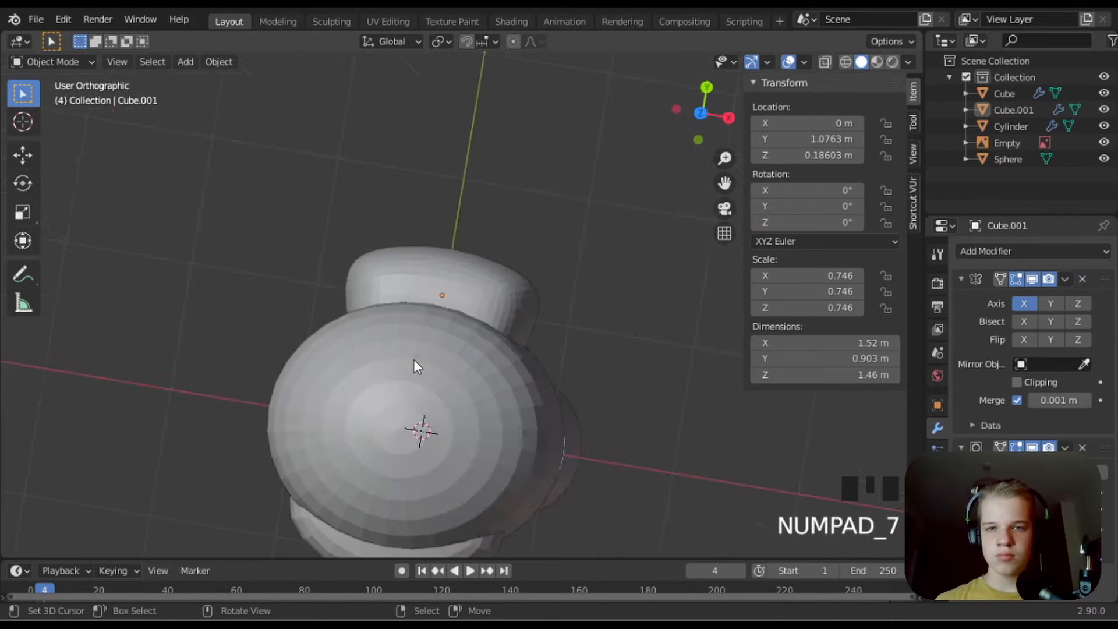
{"action": "key", "text": "Tab"}
{"action": "key", "text": "shift+z"}
{"action": "key", "text": "alt+a"}
{"action": "left_click_drag", "start_coordinate": [487, 391], "coordinate": [637, 252]}
{"action": "key", "text": "g"}
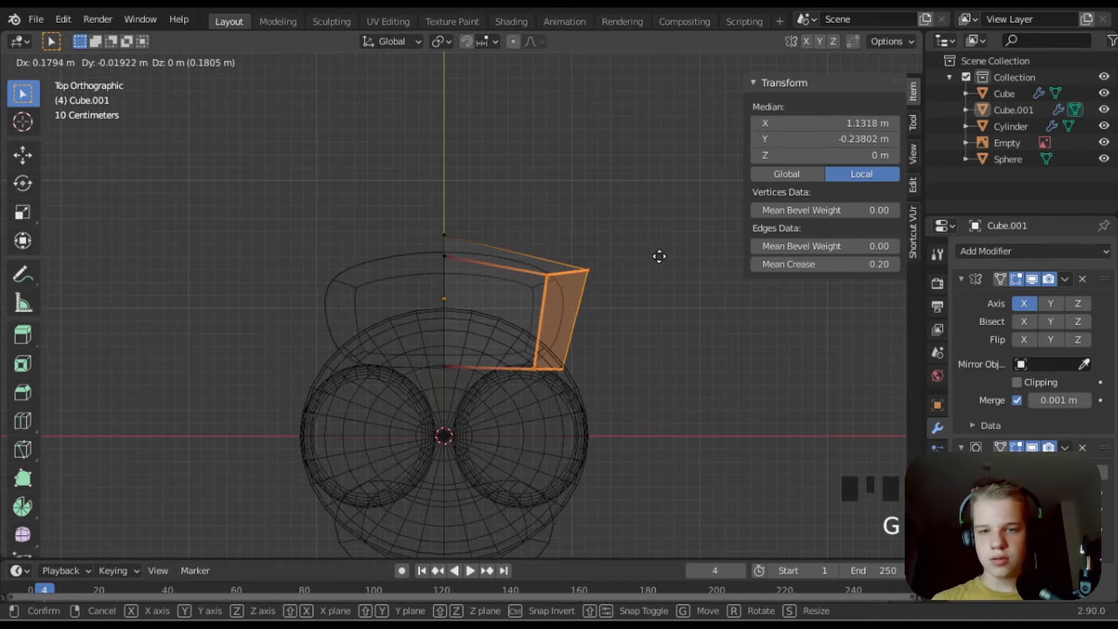
{"action": "key", "text": "x"}
{"action": "right_click", "coordinate": [662, 267]}
{"action": "key", "text": "g"}
{"action": "left_click", "coordinate": [695, 292]}
{"action": "key", "text": "z"}
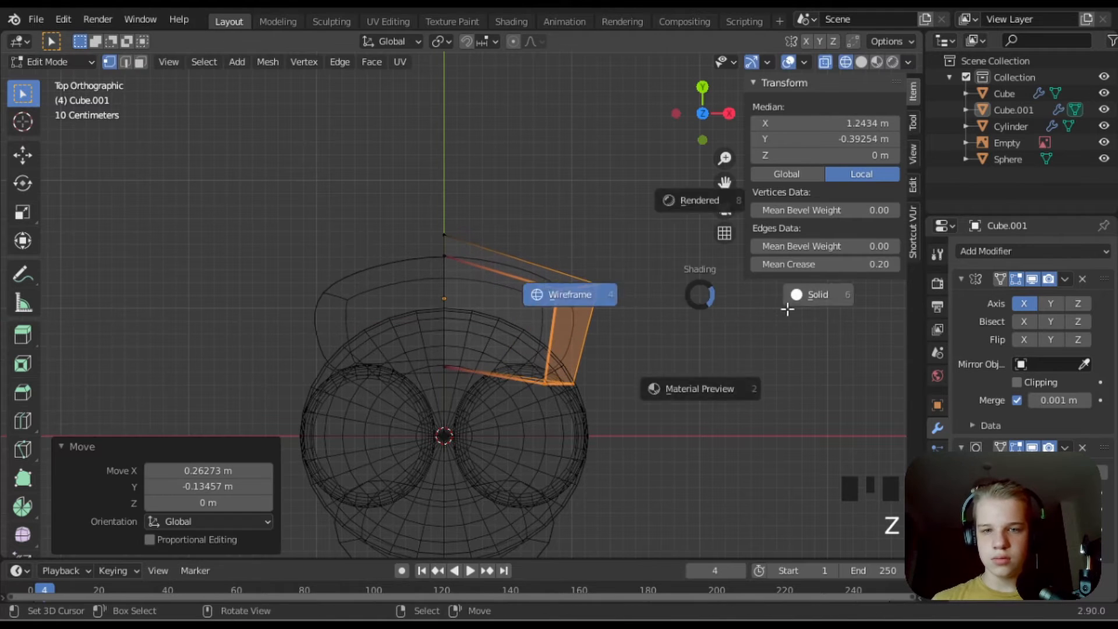
{"action": "left_click", "coordinate": [788, 300]}
{"action": "key", "text": "Tab"}
- Raise the mean crease of all visor edges to about 0.24
{"action": "mouse_move", "coordinate": [594, 345]}
{"action": "middle_mouse_down"}
{"action": "mouse_move", "coordinate": [410, 292]}
{"action": "mouse_move", "coordinate": [285, 201]}
{"action": "mouse_move", "coordinate": [537, 208]}
{"action": "middle_mouse_up"}
{"action": "scroll", "coordinate": [350, 198], "scroll_direction": "up", "scroll_amount": 5}
{"action": "scroll", "coordinate": [351, 198], "scroll_direction": "down", "scroll_amount": 8}
{"action": "scroll", "coordinate": [537, 208], "scroll_direction": "up", "scroll_amount": 7}
{"action": "middle_click_drag", "start_coordinate": [530, 290], "coordinate": [357, 274]}
{"action": "scroll", "coordinate": [681, 342], "scroll_direction": "down", "scroll_amount": 3}
{"action": "scroll", "coordinate": [357, 274], "scroll_direction": "up", "scroll_amount": 2}
{"action": "right_click", "coordinate": [306, 225]}
{"action": "key", "text": "KP_1"}
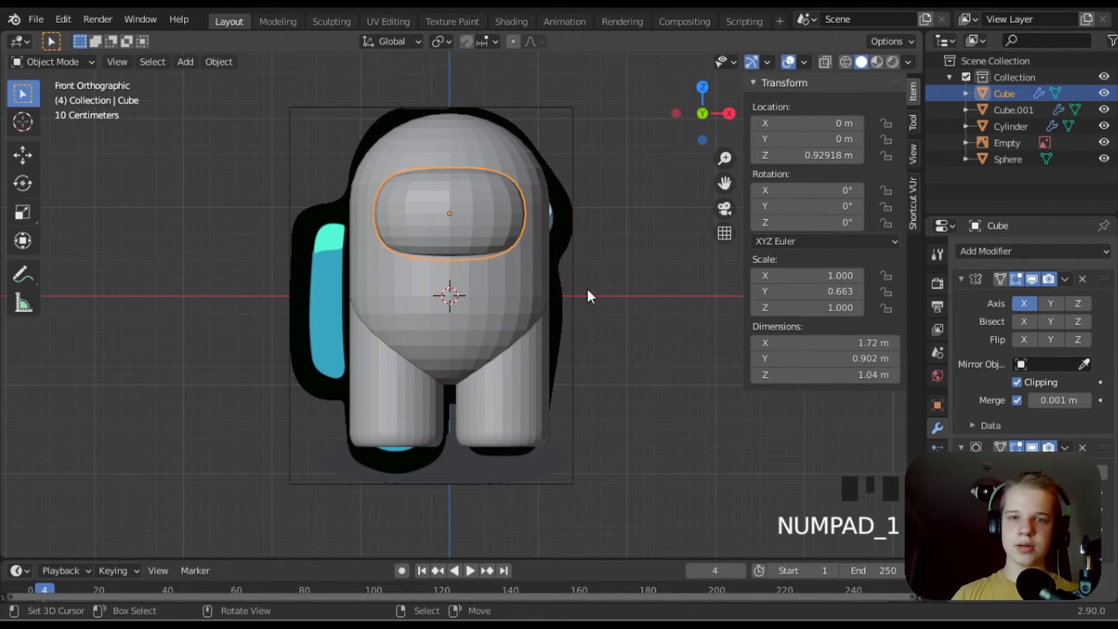
{"action": "key", "text": "Tab"}
{"action": "key", "text": "s"}
{"action": "key", "text": "z"}
{"action": "middle_click_drag", "start_coordinate": [582, 226], "coordinate": [569, 310], "text": "shift"}
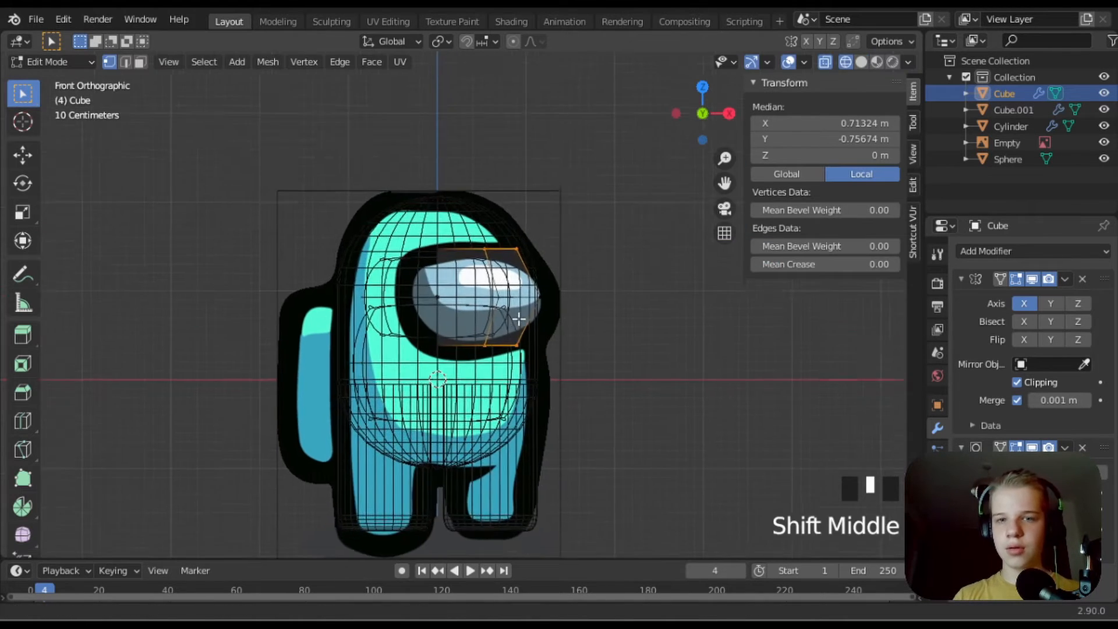
{"action": "scroll", "coordinate": [569, 309], "scroll_direction": "up", "scroll_amount": 3}
{"action": "key", "text": "a"}
{"action": "key", "text": "z"}
{"action": "key", "text": "shift+e"}
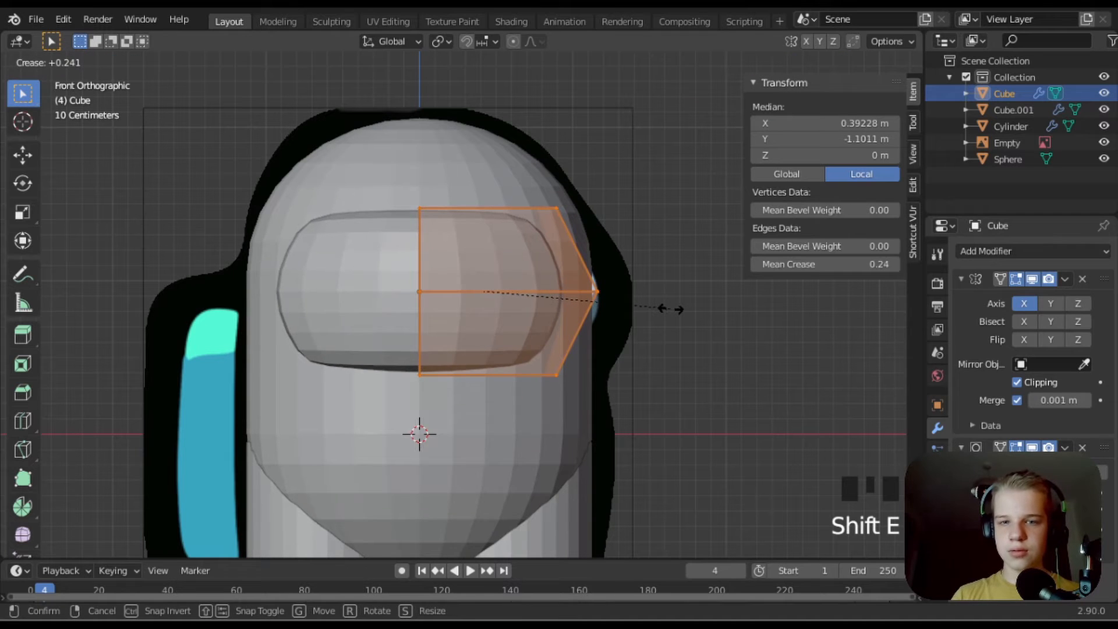
{"action": "left_click", "coordinate": [670, 309]}
- Move the visor's inner side vertices, nearest the body, by about 0.2 m in X and 0.06 m in Y
{"action": "key", "text": "Tab"}
{"action": "key", "text": "KP_7"}
{"action": "scroll", "coordinate": [665, 311], "scroll_direction": "down", "scroll_amount": 2}
{"action": "middle_click_drag", "start_coordinate": [665, 311], "coordinate": [600, 336], "text": "shift"}
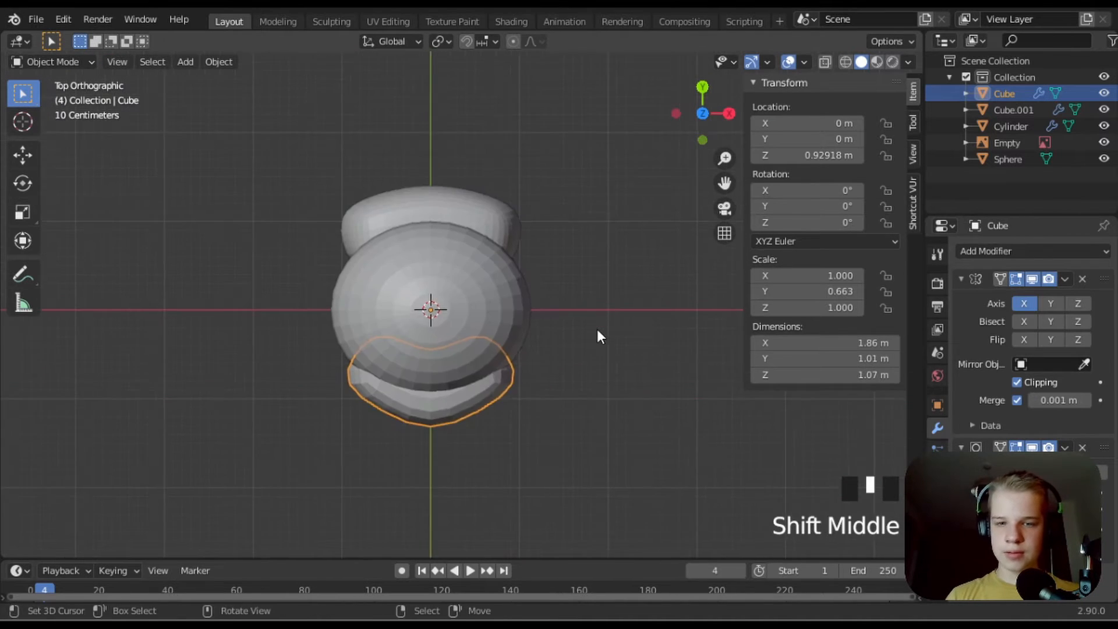
{"action": "scroll", "coordinate": [593, 333], "scroll_direction": "up", "scroll_amount": 5}
{"action": "key", "text": "Tab"}
{"action": "key", "text": "z"}
{"action": "key", "text": "alt+a"}
{"action": "left_click_drag", "start_coordinate": [457, 441], "coordinate": [585, 295]}
{"action": "key", "text": "g"}
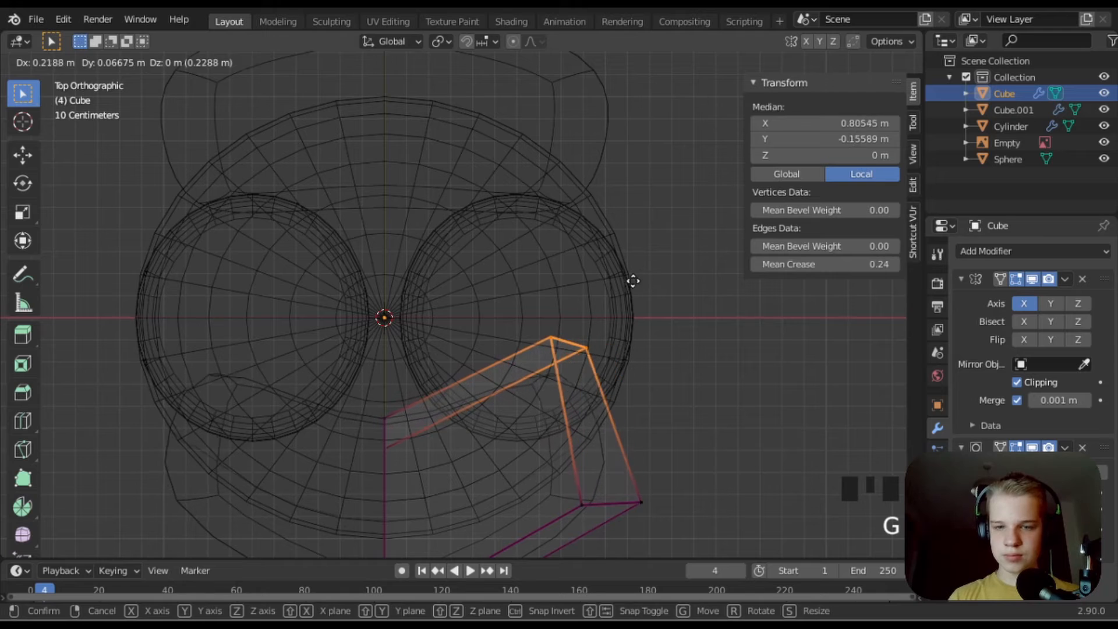
{"action": "left_click", "coordinate": [633, 282]}
{"action": "key", "text": "z"}
{"action": "key", "text": "Tab"}
- Reduce the edge crease across the whole visor to round its corners again
{"action": "key", "text": "KP_1"}
{"action": "key", "text": "alt+a"}
{"action": "scroll", "coordinate": [561, 328], "scroll_direction": "down", "scroll_amount": 5}
{"action": "key", "text": "Tab"}
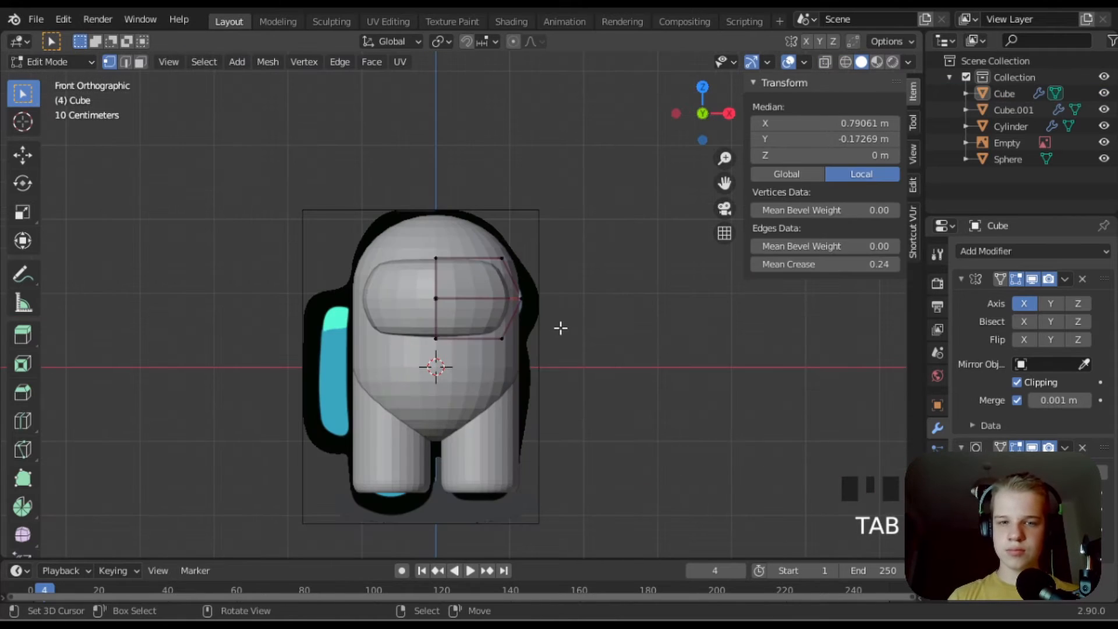
{"action": "scroll", "coordinate": [560, 328], "scroll_direction": "up", "scroll_amount": 4}
{"action": "key", "text": "a"}
{"action": "key", "text": "shift+e"}
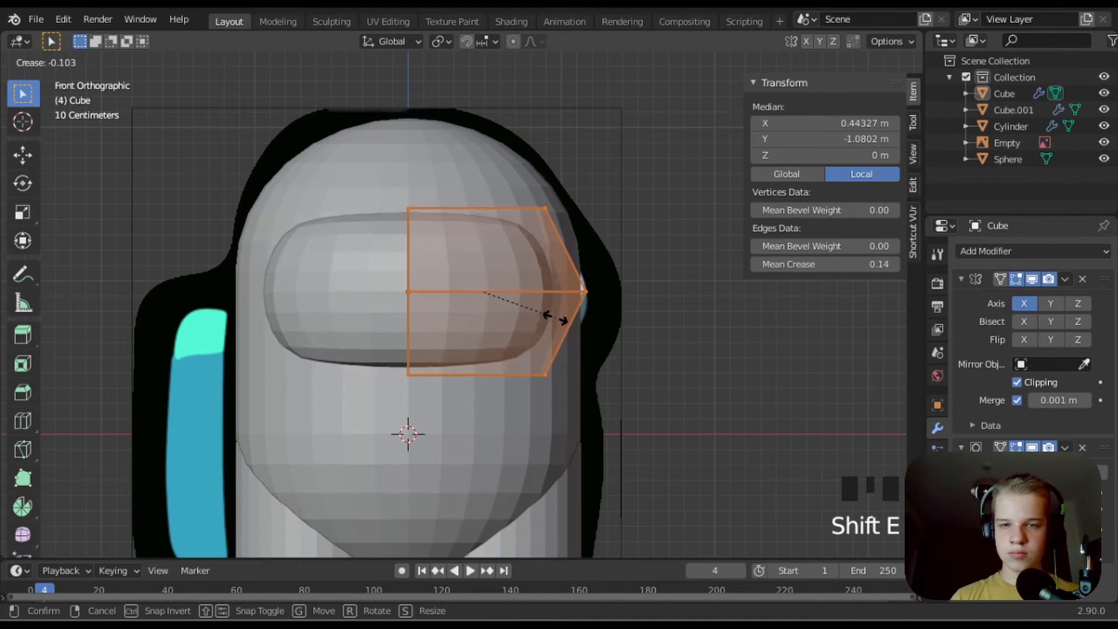
{"action": "left_click", "coordinate": [516, 317]}
{"action": "key", "text": "Tab"}
- Duplicate the body, visor, backpack and legs in place, without the reference image
{"action": "scroll", "coordinate": [516, 318], "scroll_direction": "down", "scroll_amount": 6}
{"action": "middle_click_drag", "start_coordinate": [516, 319], "coordinate": [315, 405]}
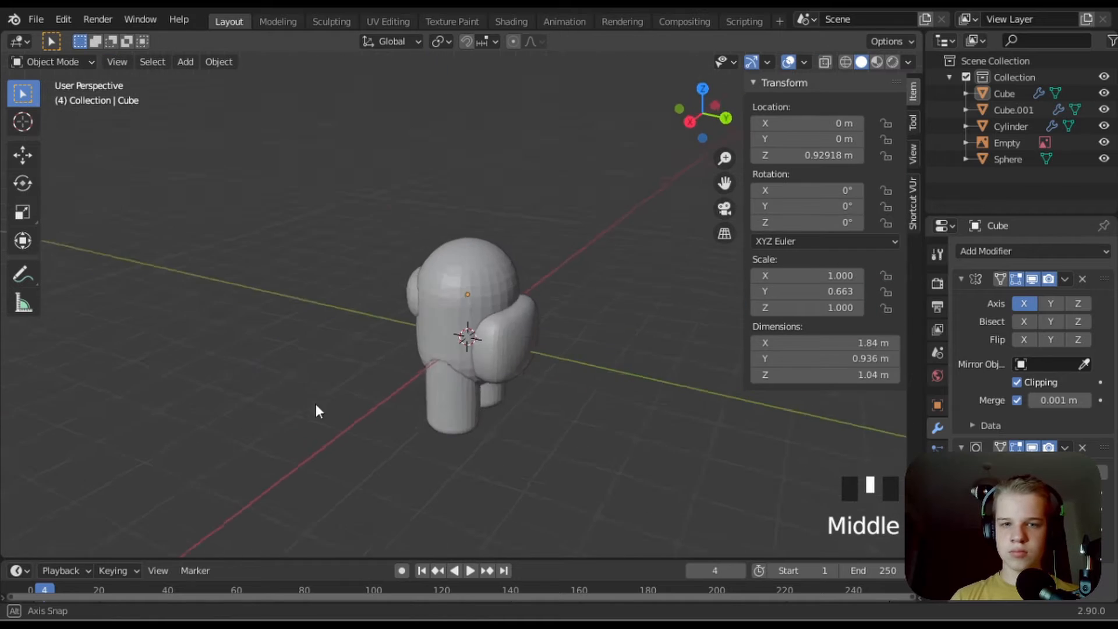
{"action": "scroll", "coordinate": [524, 379], "scroll_direction": "up", "scroll_amount": 2}
{"action": "scroll", "coordinate": [524, 378], "scroll_direction": "down", "scroll_amount": 5}
{"action": "middle_click_drag", "start_coordinate": [524, 378], "coordinate": [313, 337]}
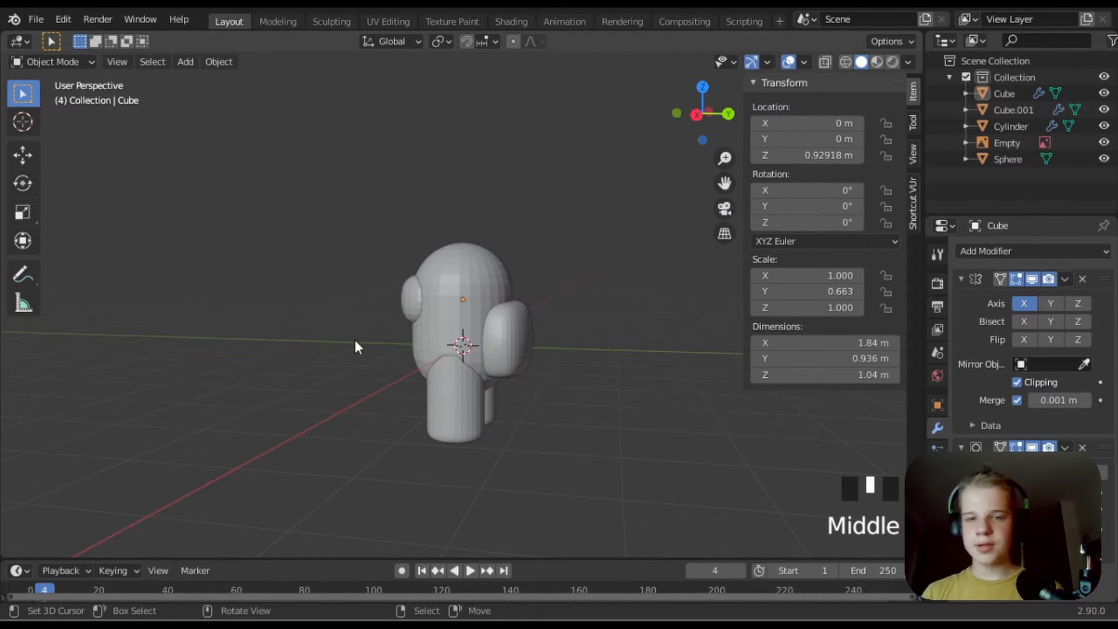
{"action": "scroll", "coordinate": [355, 347], "scroll_direction": "down", "scroll_amount": 2}
{"action": "left_click_drag", "start_coordinate": [274, 469], "coordinate": [584, 213]}
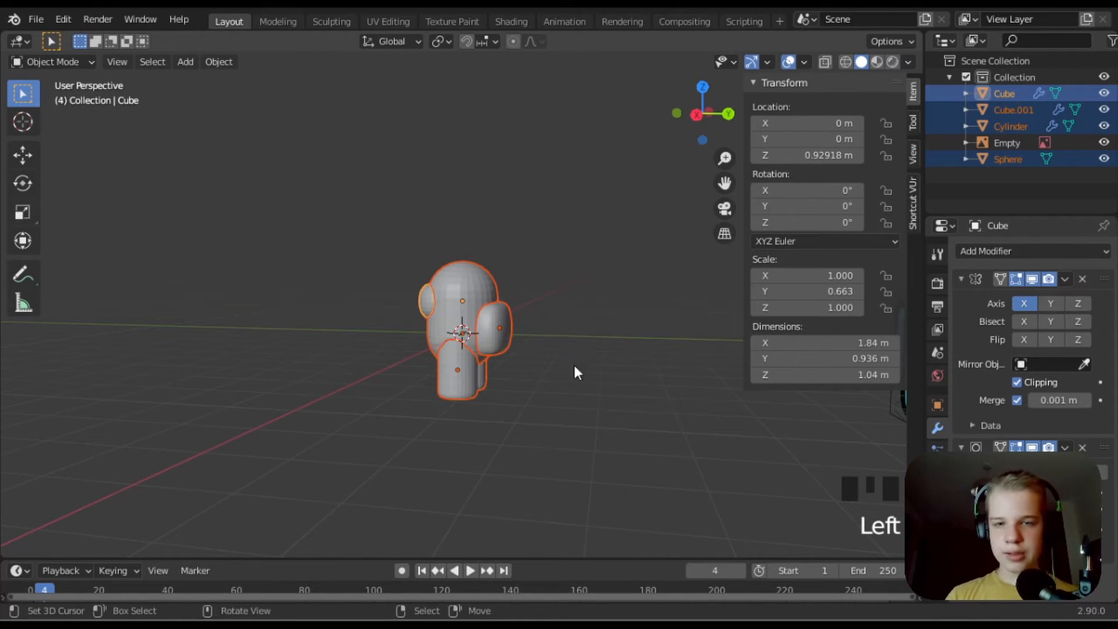
{"action": "key", "text": "shift+d"}
{"action": "right_click", "coordinate": [530, 377]}
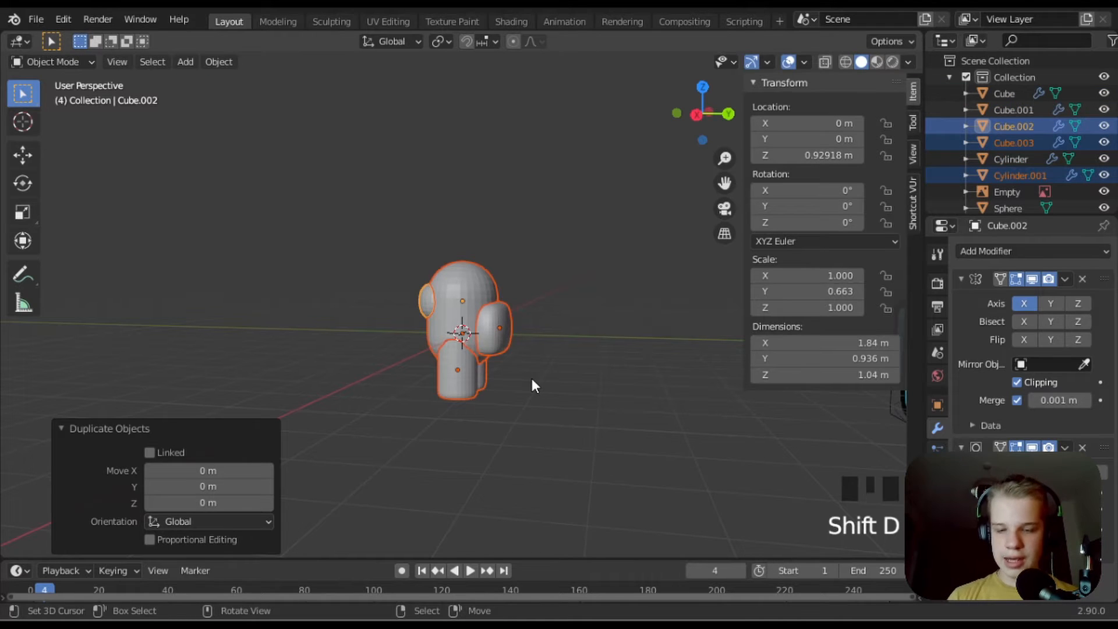
- Move the duplicated parts into a new collection named Hidden and hide that collection
{"action": "key", "text": "m"}
{"action": "left_click", "coordinate": [490, 383]}
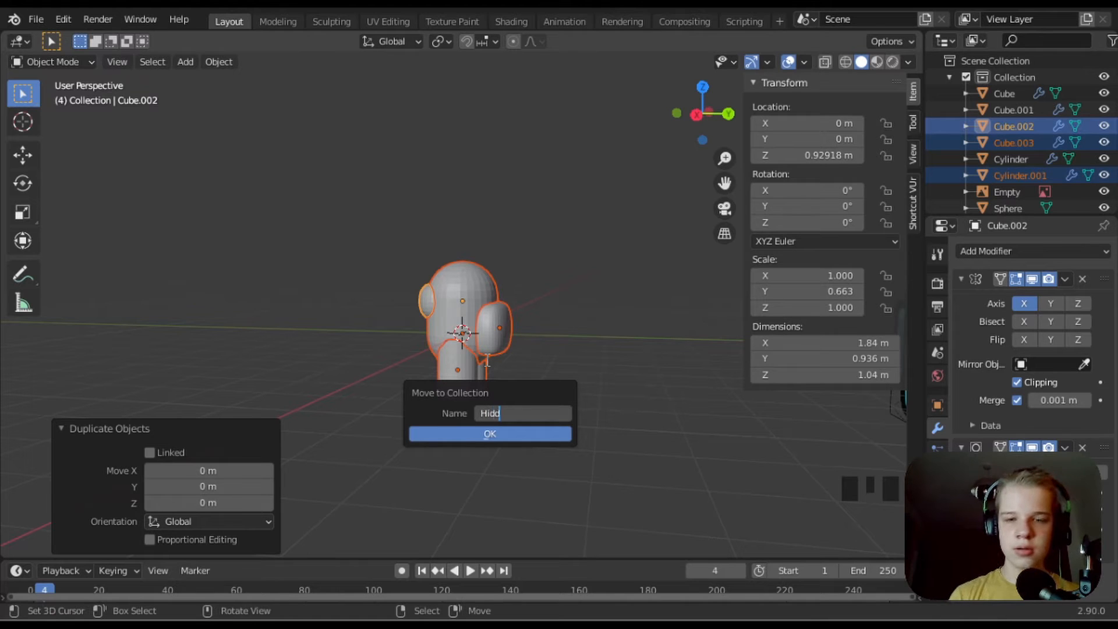
{"action": "left_click", "coordinate": [497, 431]}
{"action": "key", "text": "alt+a"}
{"action": "middle_click_drag", "start_coordinate": [484, 353], "coordinate": [507, 370]}
{"action": "scroll", "coordinate": [507, 370], "scroll_direction": "up", "scroll_amount": 2}
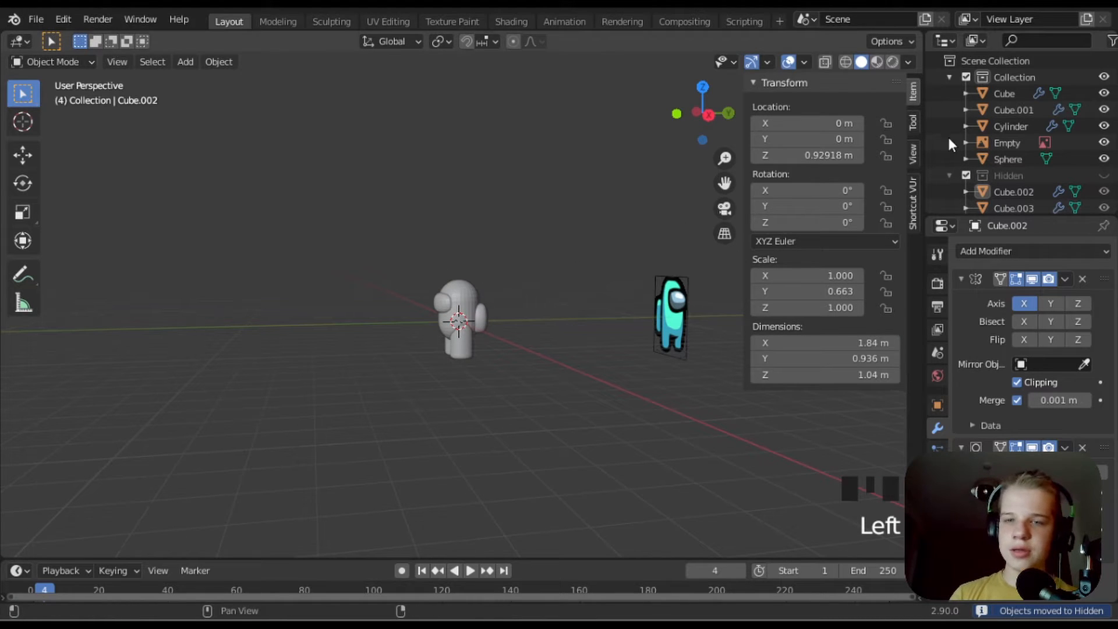
- Apply Visual Geometry to Mesh to the original visor, backpack, legs and body, with the body as active object
{"action": "middle_click_drag", "start_coordinate": [331, 297], "coordinate": [628, 359]}
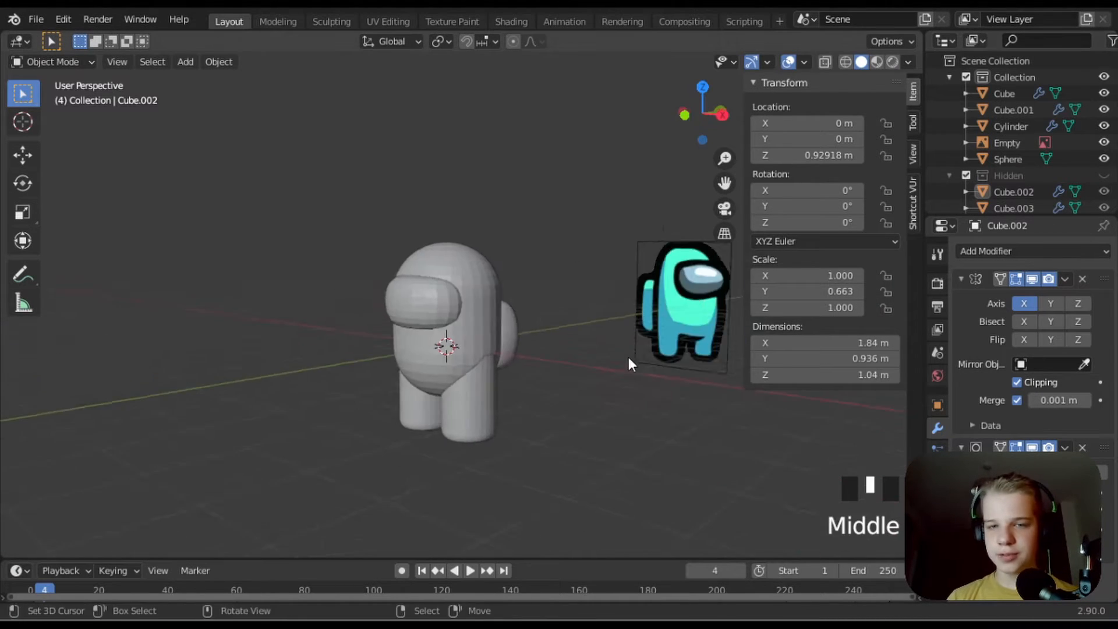
{"action": "scroll", "coordinate": [557, 357], "scroll_direction": "down", "scroll_amount": 3}
{"action": "key", "text": "n"}
{"action": "scroll", "coordinate": [557, 351], "scroll_direction": "up", "scroll_amount": 2}
{"action": "left_click_drag", "start_coordinate": [357, 513], "coordinate": [553, 230]}
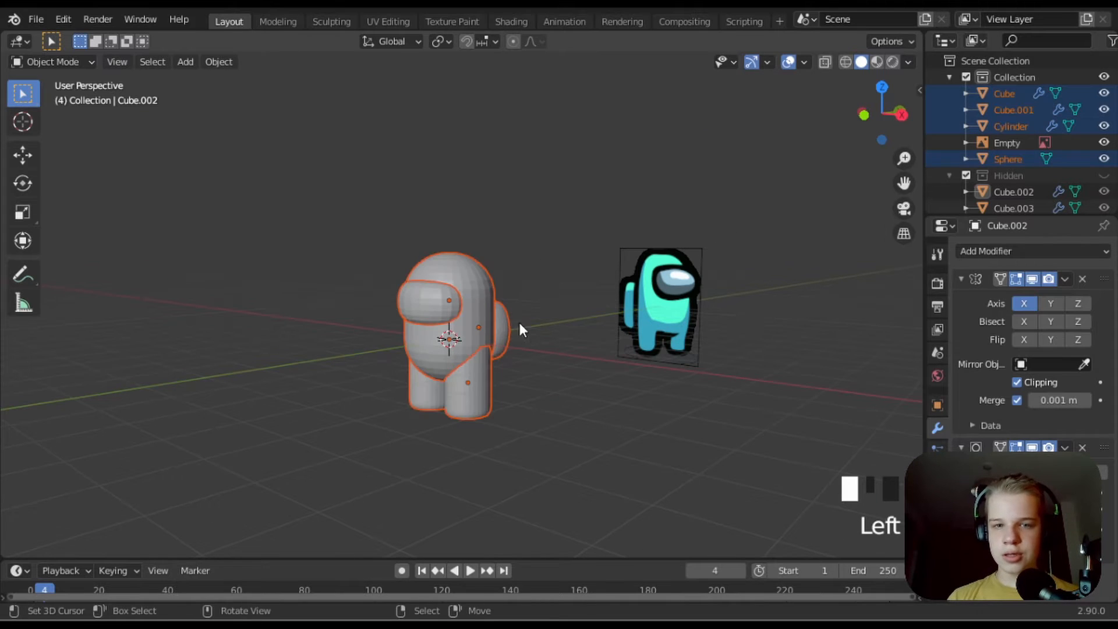
{"action": "scroll", "coordinate": [500, 329], "scroll_direction": "up", "scroll_amount": 4}
{"action": "scroll", "coordinate": [558, 347], "scroll_direction": "down", "scroll_amount": 4}
{"action": "middle_click_drag", "start_coordinate": [465, 364], "coordinate": [439, 309]}
{"action": "right_click", "coordinate": [488, 285], "text": "shift"}
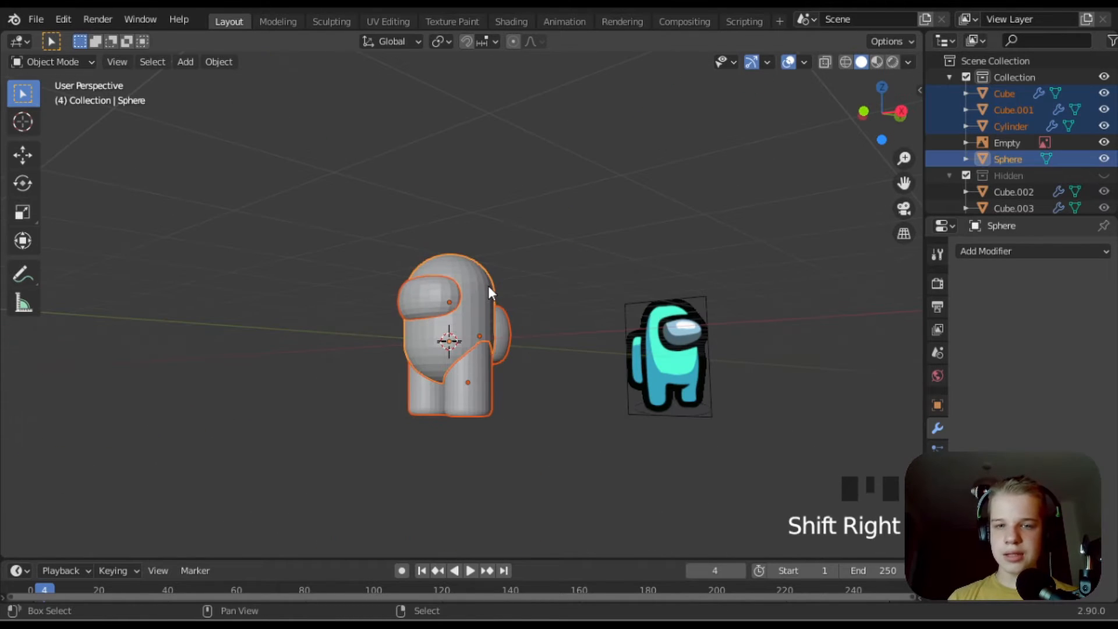
{"action": "key", "text": "ctrl+a"}
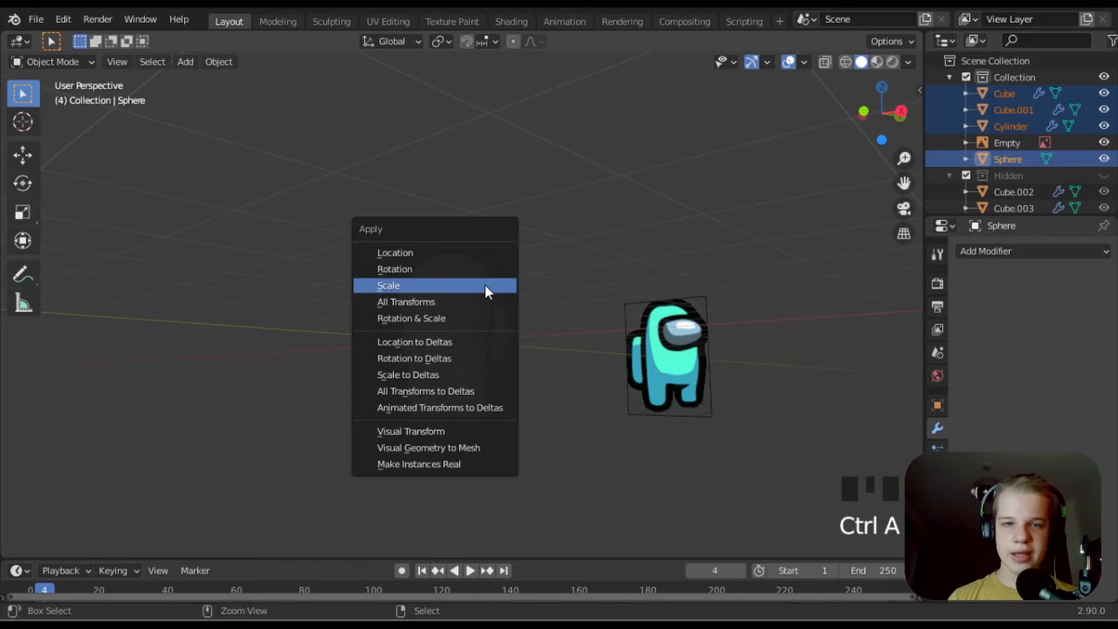
{"action": "left_click", "coordinate": [411, 452]}
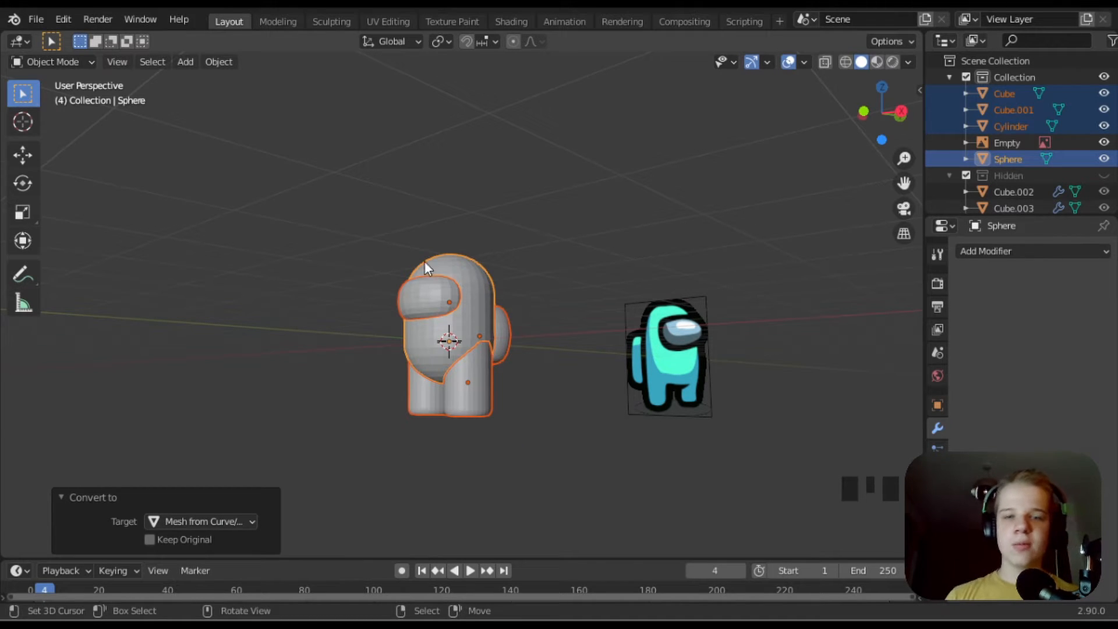
- Join the visor, body, legs and backpack into one object, with the backpack active and the reference image excluded
{"action": "right_click", "coordinate": [459, 347]}
{"action": "right_click", "coordinate": [460, 348]}
{"action": "right_click", "coordinate": [477, 365]}
{"action": "right_click", "coordinate": [503, 340]}
{"action": "scroll", "coordinate": [565, 357], "scroll_direction": "down", "scroll_amount": 8}
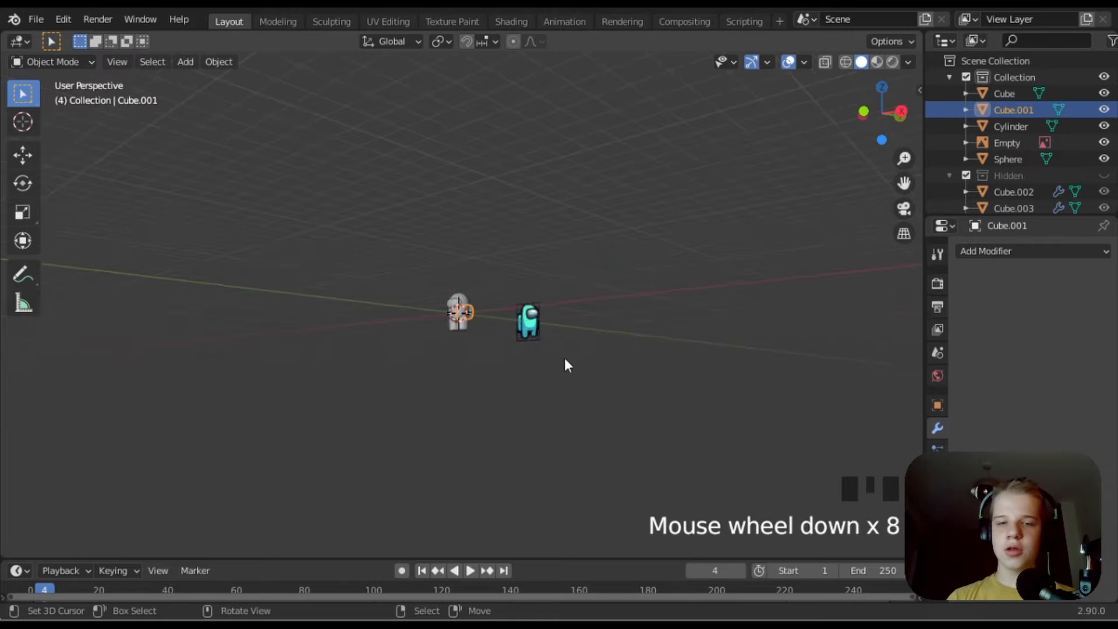
{"action": "scroll", "coordinate": [417, 413], "scroll_direction": "up", "scroll_amount": 6}
{"action": "middle_click_drag", "start_coordinate": [564, 357], "coordinate": [512, 435]}
{"action": "right_click", "coordinate": [412, 415]}
{"action": "scroll", "coordinate": [373, 429], "scroll_direction": "up", "scroll_amount": 7}
{"action": "scroll", "coordinate": [596, 407], "scroll_direction": "down", "scroll_amount": 5}
{"action": "key", "text": "a"}
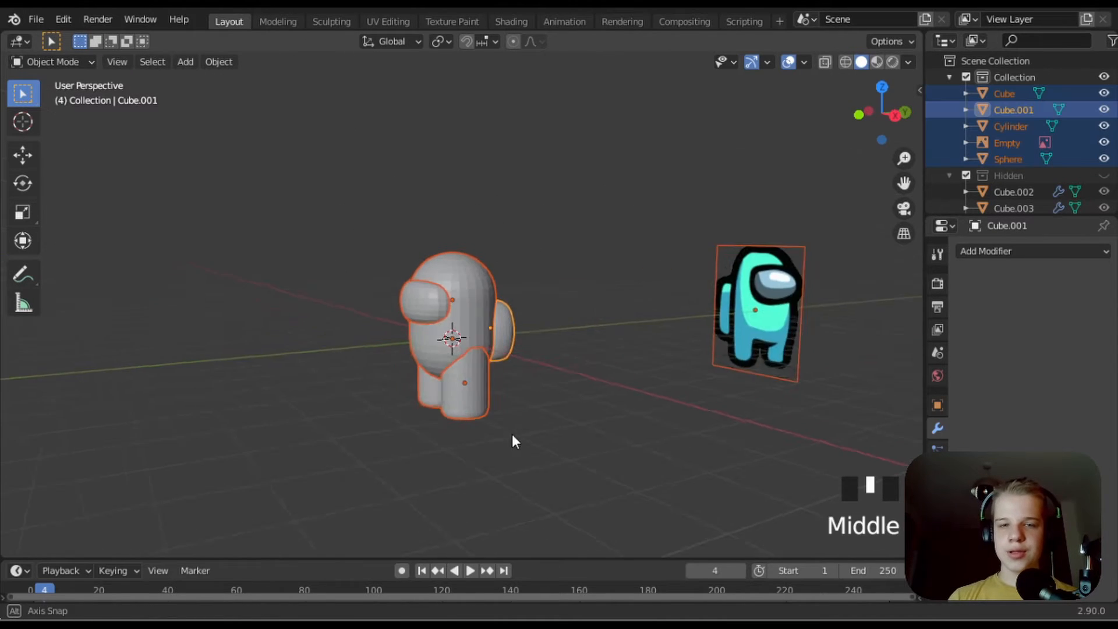
{"action": "scroll", "coordinate": [511, 434], "scroll_direction": "up", "scroll_amount": 3}
{"action": "left_click_drag", "start_coordinate": [318, 472], "coordinate": [515, 236]}
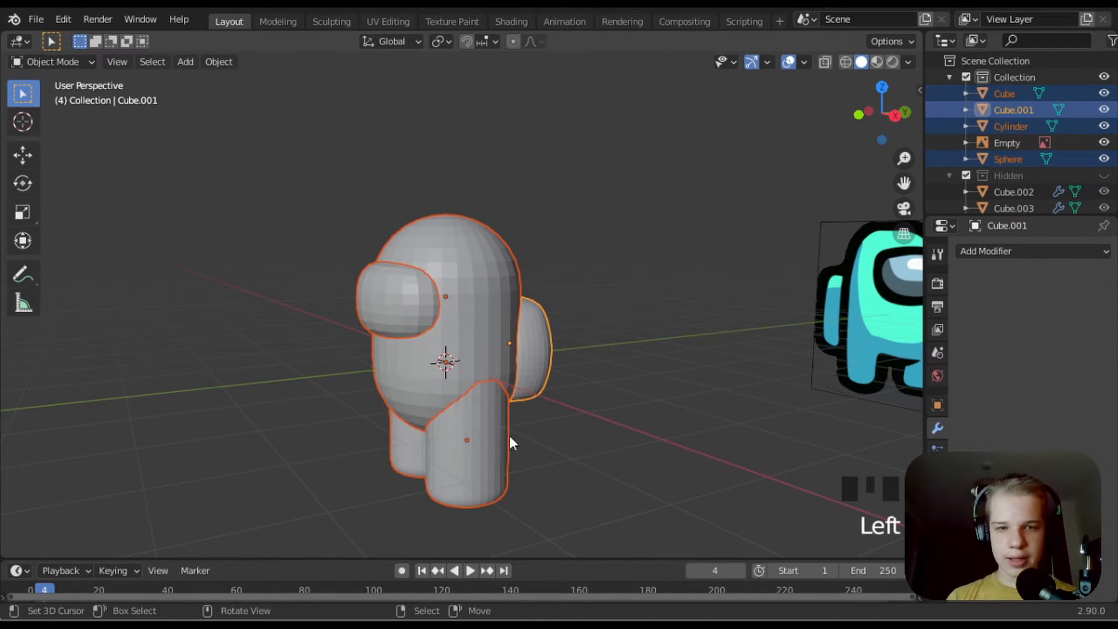
{"action": "key", "text": "ctrl+j"}
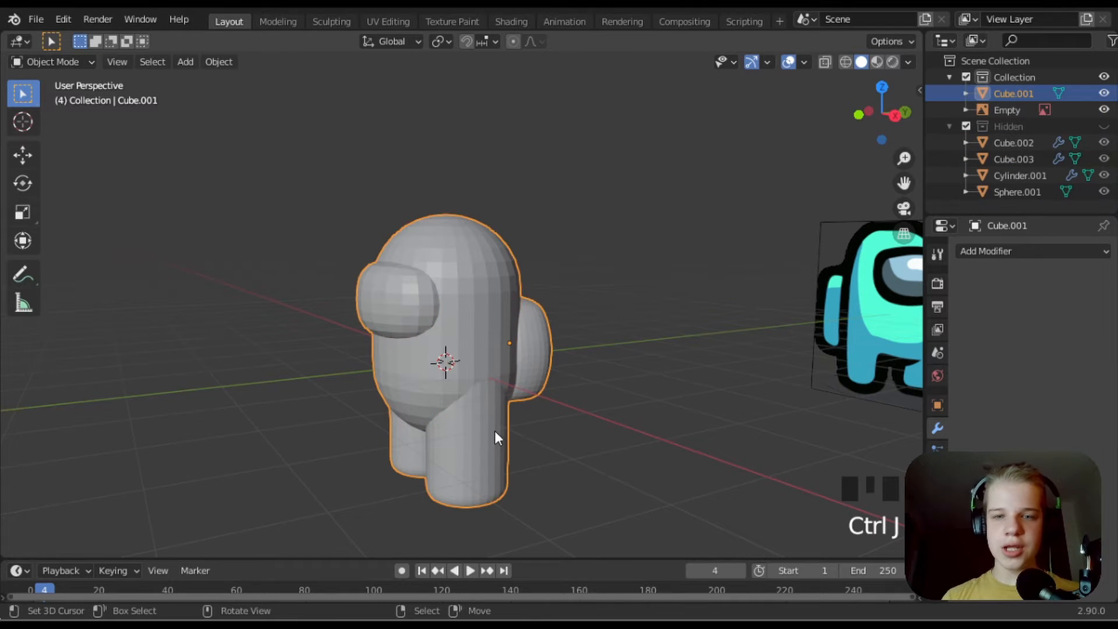
- Switch the joined character from Object Mode to Sculpt Mode
{"action": "scroll", "coordinate": [495, 431], "scroll_direction": "down", "scroll_amount": 5}
{"action": "scroll", "coordinate": [743, 444], "scroll_direction": "up", "scroll_amount": 3}
{"action": "middle_click_drag", "start_coordinate": [494, 431], "coordinate": [617, 379]}
{"action": "scroll", "coordinate": [461, 424], "scroll_direction": "down", "scroll_amount": 3}
{"action": "scroll", "coordinate": [617, 379], "scroll_direction": "up", "scroll_amount": 3}
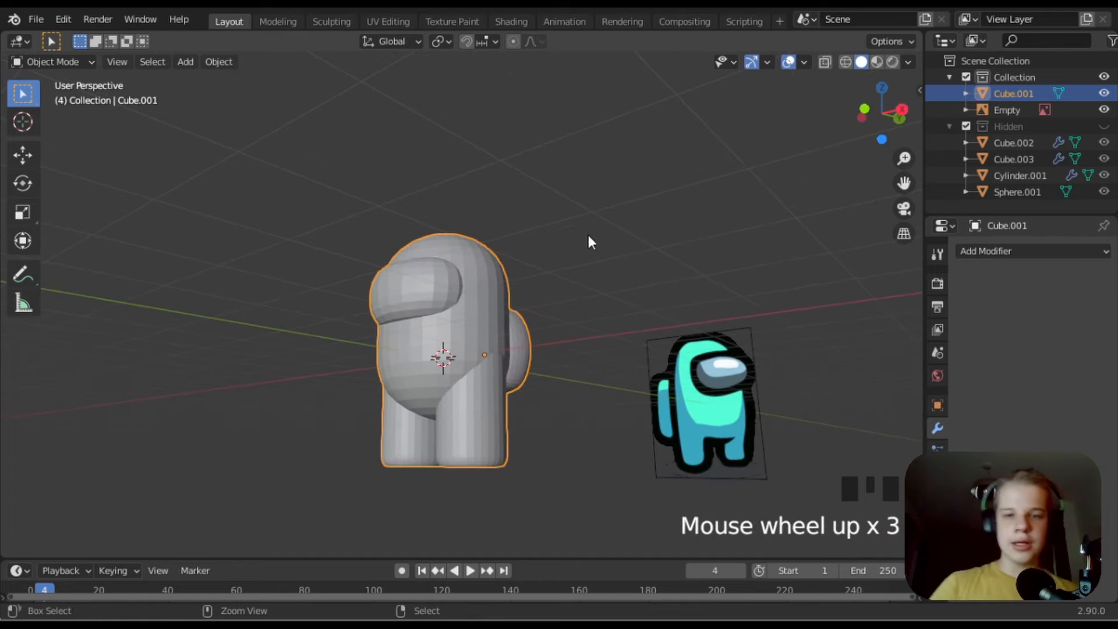
{"action": "key", "text": "ctrl+Tab"}
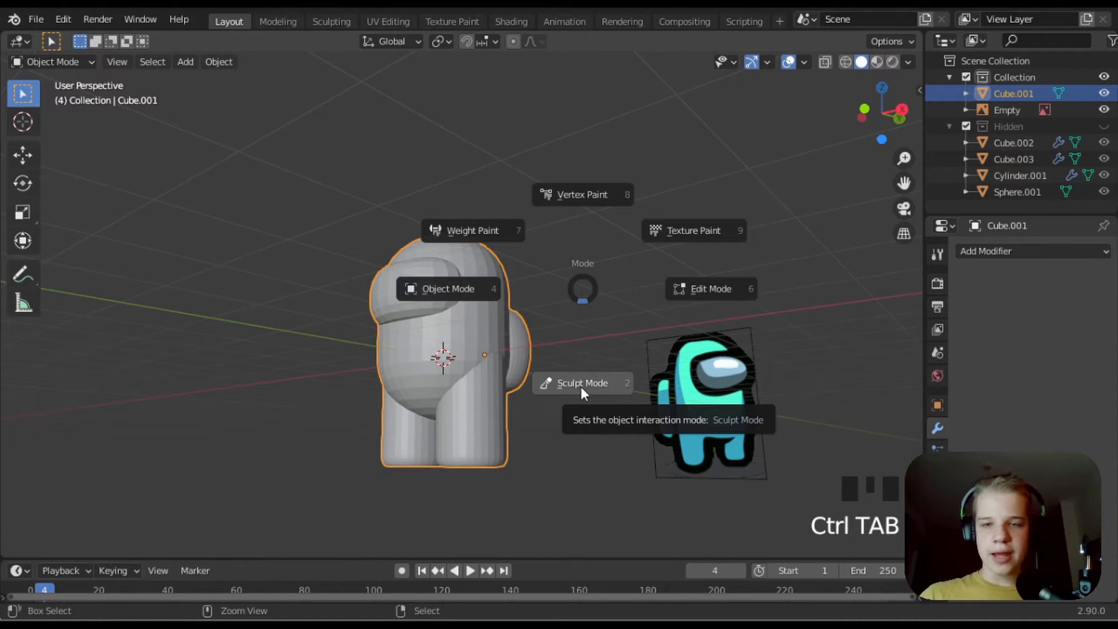
{"action": "left_click", "coordinate": [581, 386]}
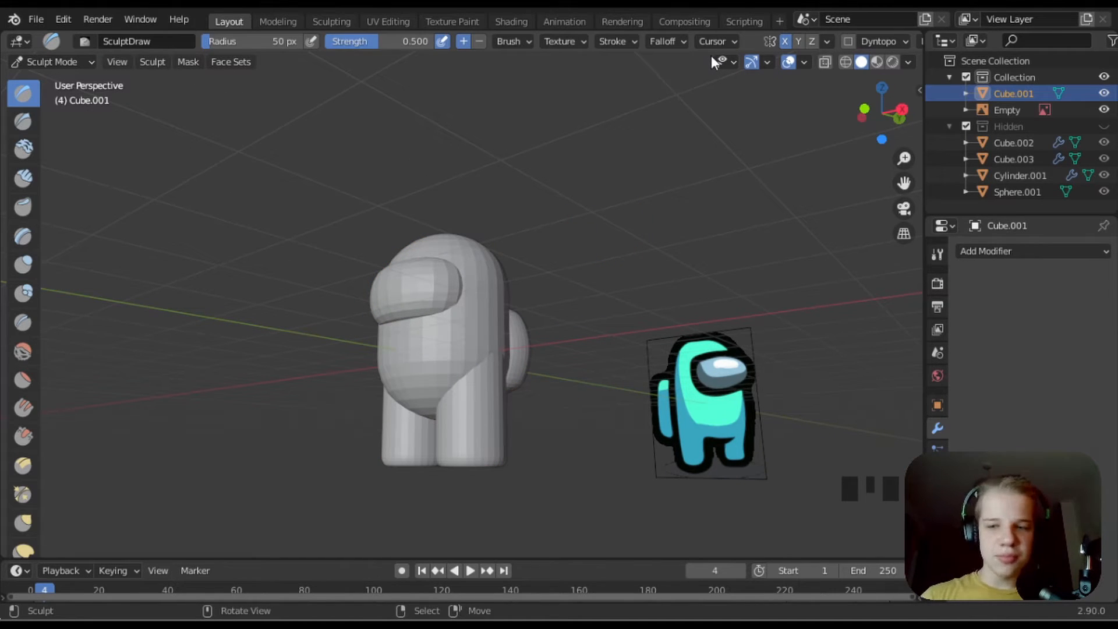
- Try remeshing the character with a voxel size of 0.1 m
{"action": "scroll", "coordinate": [874, 39], "scroll_direction": "down", "scroll_amount": 5}
{"action": "left_click", "coordinate": [842, 43]}
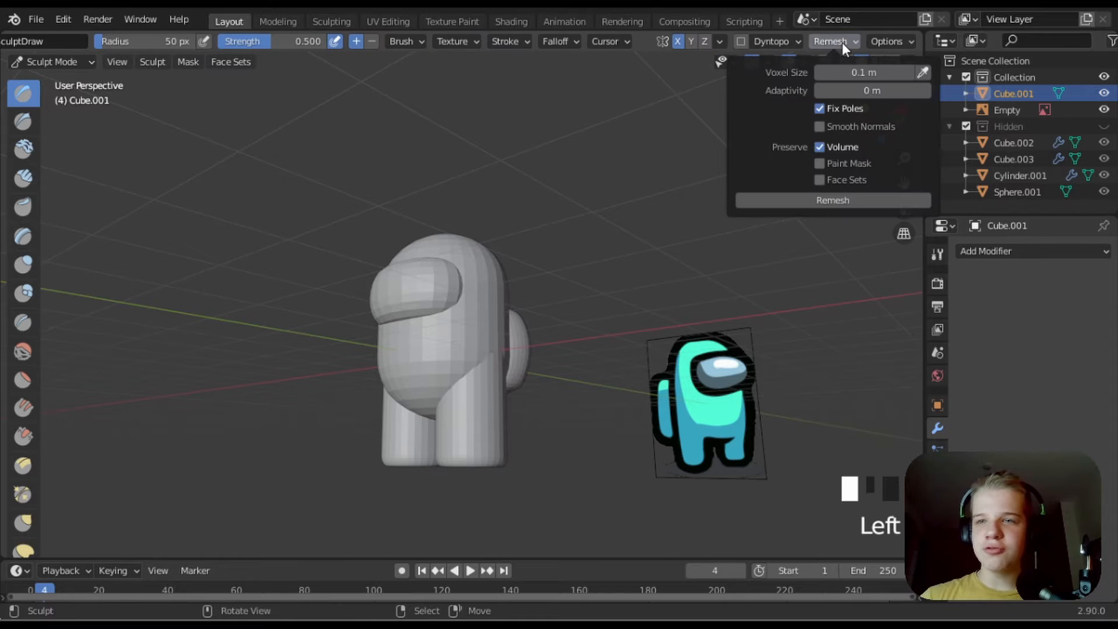
{"action": "scroll", "coordinate": [781, 88], "scroll_direction": "up", "scroll_amount": 3}
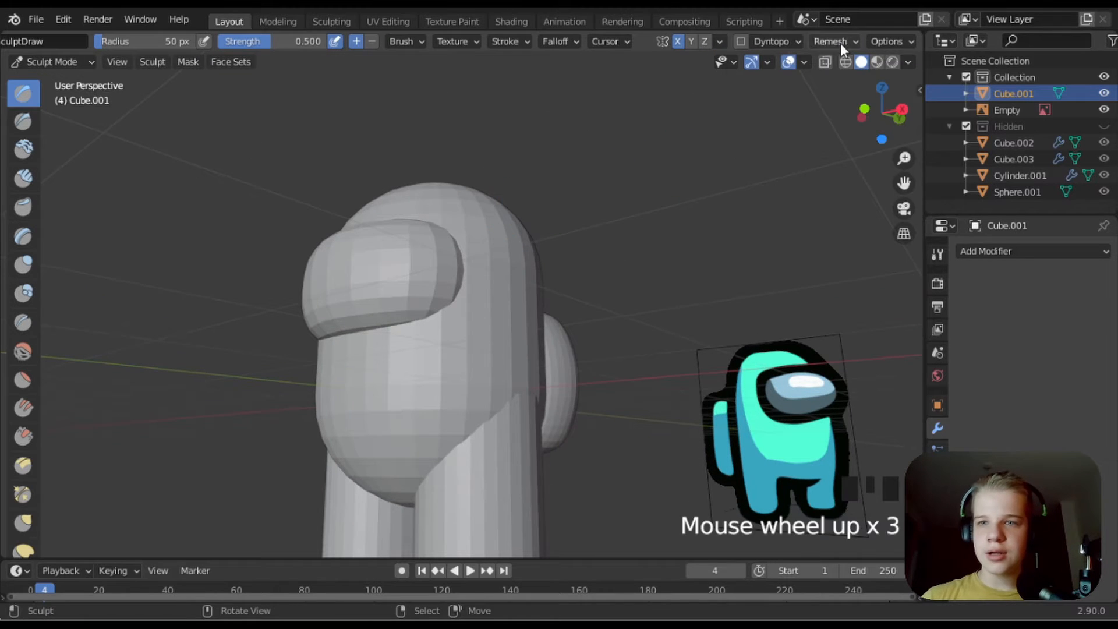
{"action": "left_click", "coordinate": [840, 43]}
{"action": "left_click", "coordinate": [815, 198]}
{"action": "scroll", "coordinate": [604, 219], "scroll_direction": "down", "scroll_amount": 3}
{"action": "key", "text": "ctrl+z"}
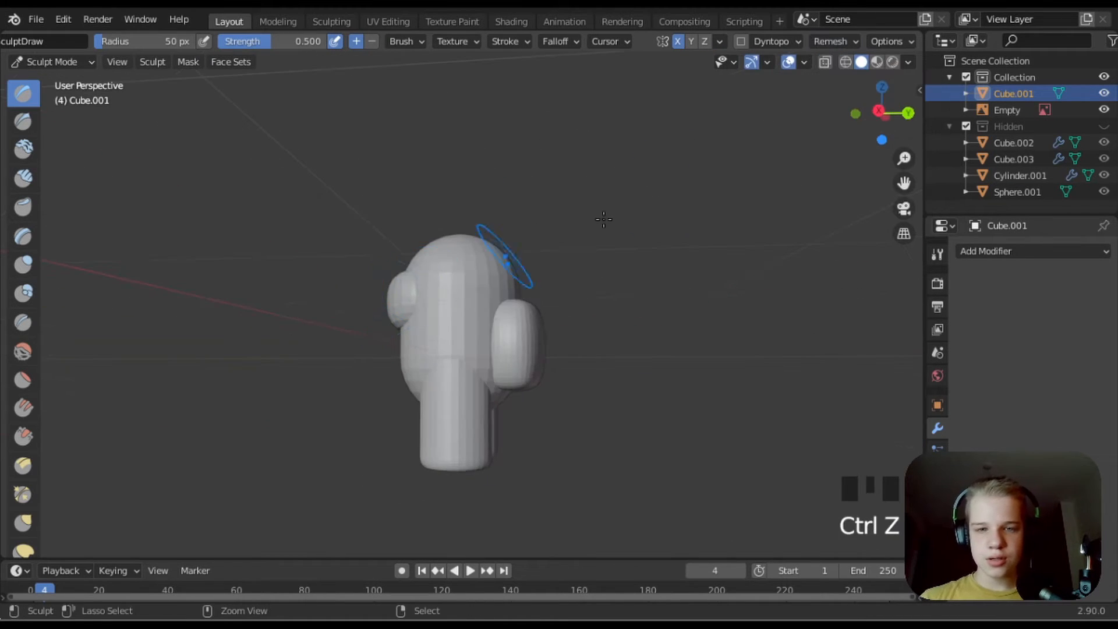
- Try remeshing the character with a voxel size of 0.05 m
{"action": "left_click", "coordinate": [836, 42]}
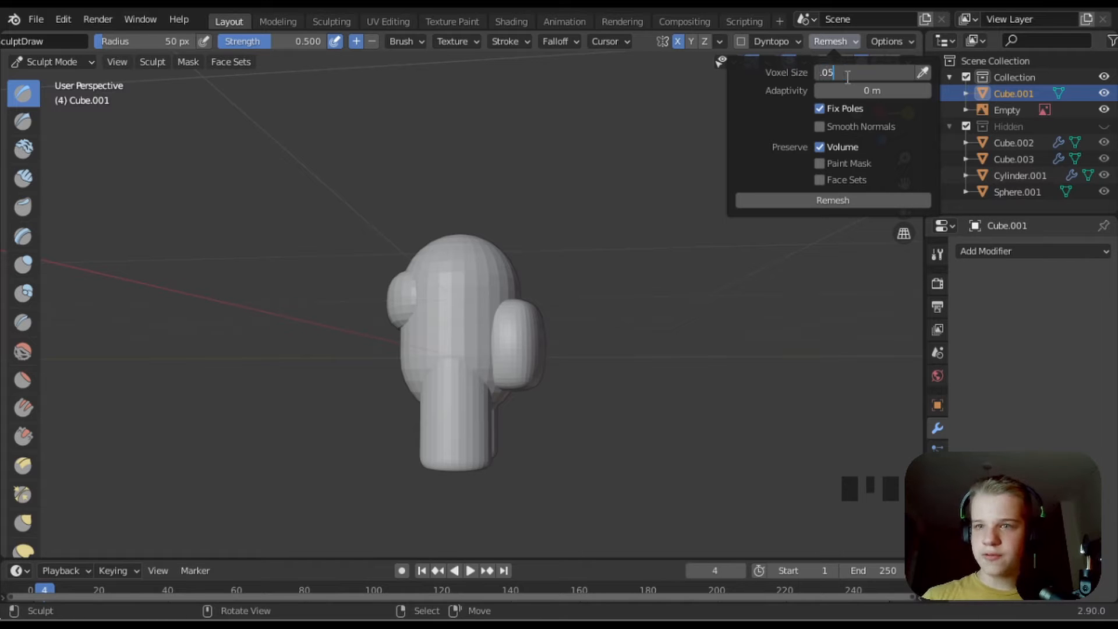
{"action": "left_click", "coordinate": [793, 197]}
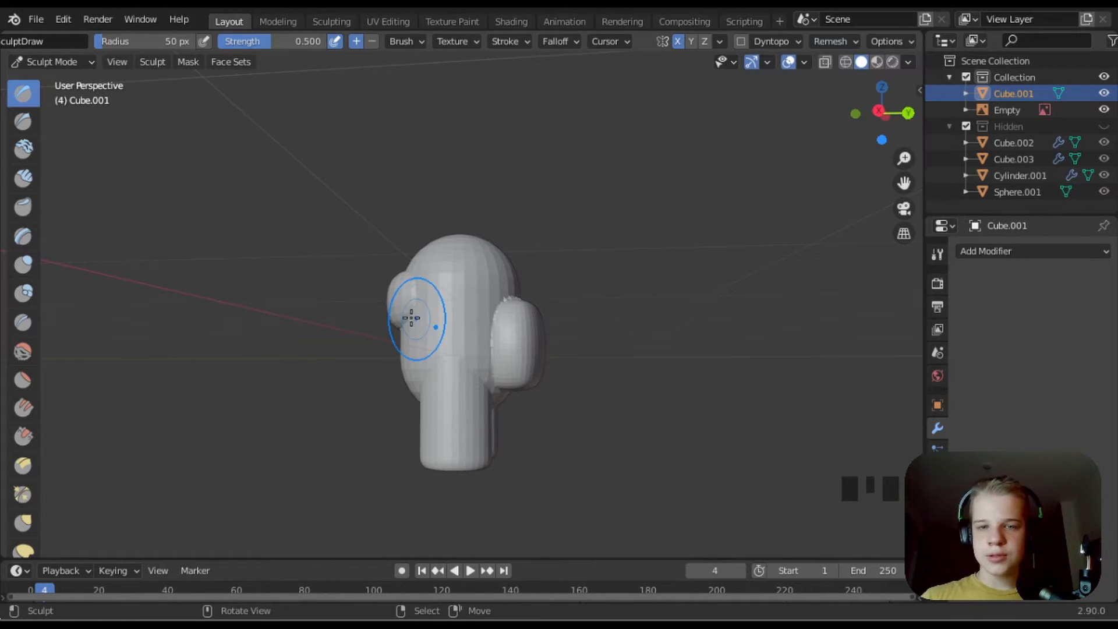
{"action": "scroll", "coordinate": [465, 323], "scroll_direction": "up", "scroll_amount": 3}
{"action": "middle_click_drag", "start_coordinate": [632, 345], "coordinate": [790, 355]}
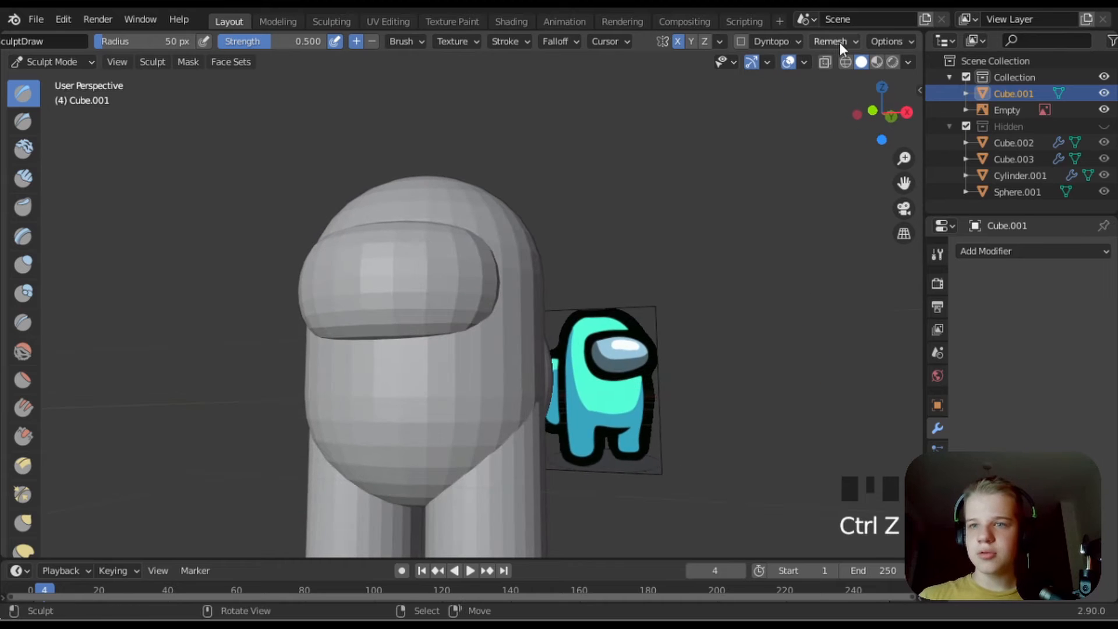
- Remesh the character with a voxel size of 0.02 m
{"action": "left_click", "coordinate": [840, 43]}
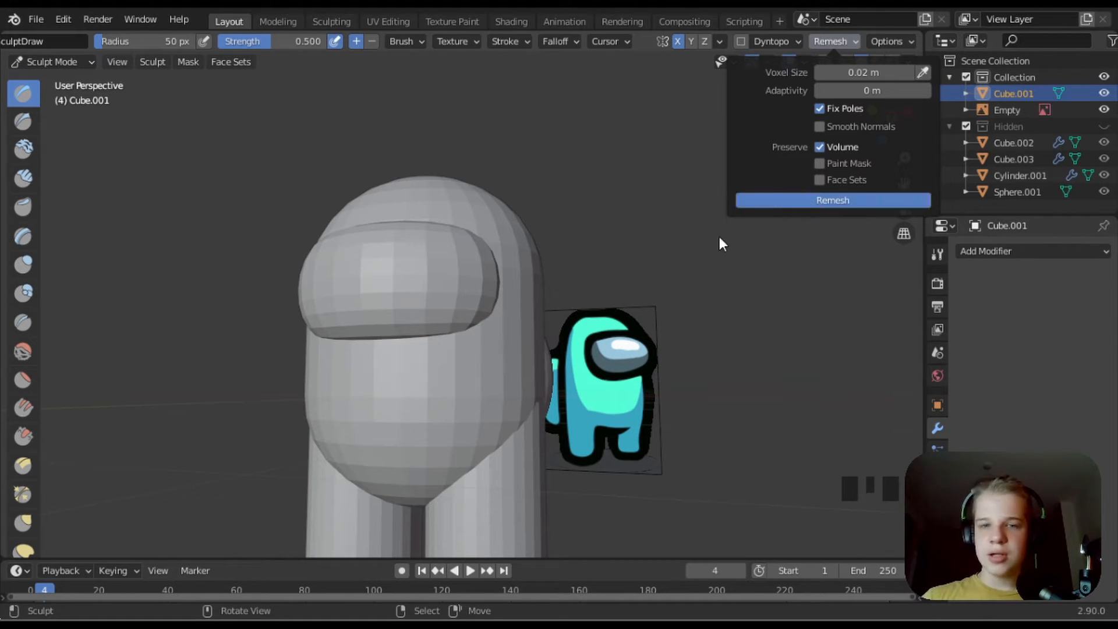
{"action": "middle_click_drag", "start_coordinate": [444, 374], "coordinate": [375, 482]}
{"action": "scroll", "coordinate": [662, 228], "scroll_direction": "up", "scroll_amount": 2}
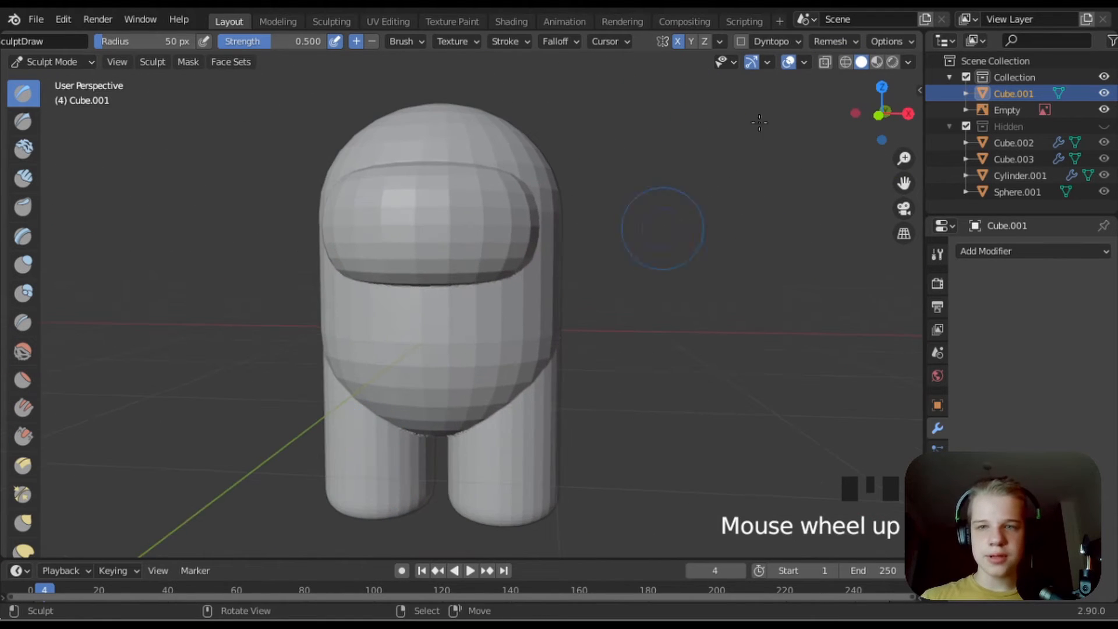
- Turn on the Statistics overlay for the viewport
{"action": "left_click", "coordinate": [767, 62]}
{"action": "left_click", "coordinate": [806, 62]}
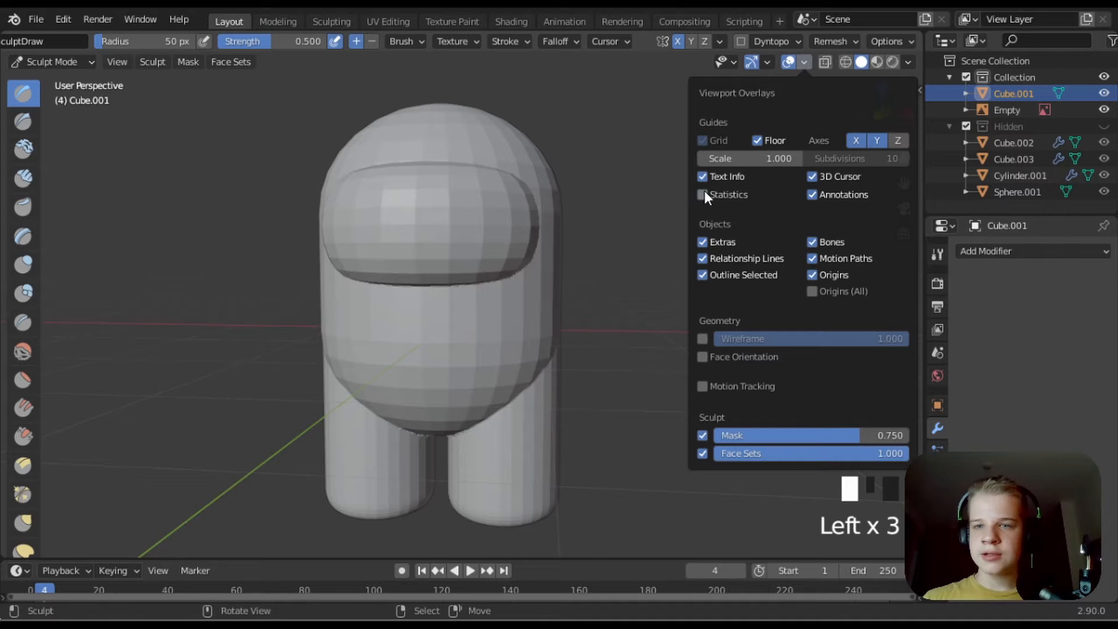
{"action": "left_click", "coordinate": [702, 195]}
- Set the brush radius to 164 px and smooth the belly, the leg joints and the visor on the character's front
{"action": "mouse_move", "coordinate": [401, 255]}
{"action": "middle_mouse_down"}
{"action": "mouse_move", "coordinate": [437, 308]}
{"action": "mouse_move", "coordinate": [452, 287]}
{"action": "middle_mouse_up"}
{"action": "scroll", "coordinate": [434, 322], "scroll_direction": "up", "scroll_amount": 5}
{"action": "scroll", "coordinate": [541, 233], "scroll_direction": "down", "scroll_amount": 3}
{"action": "key", "text": "f"}
{"action": "left_click", "coordinate": [519, 291]}
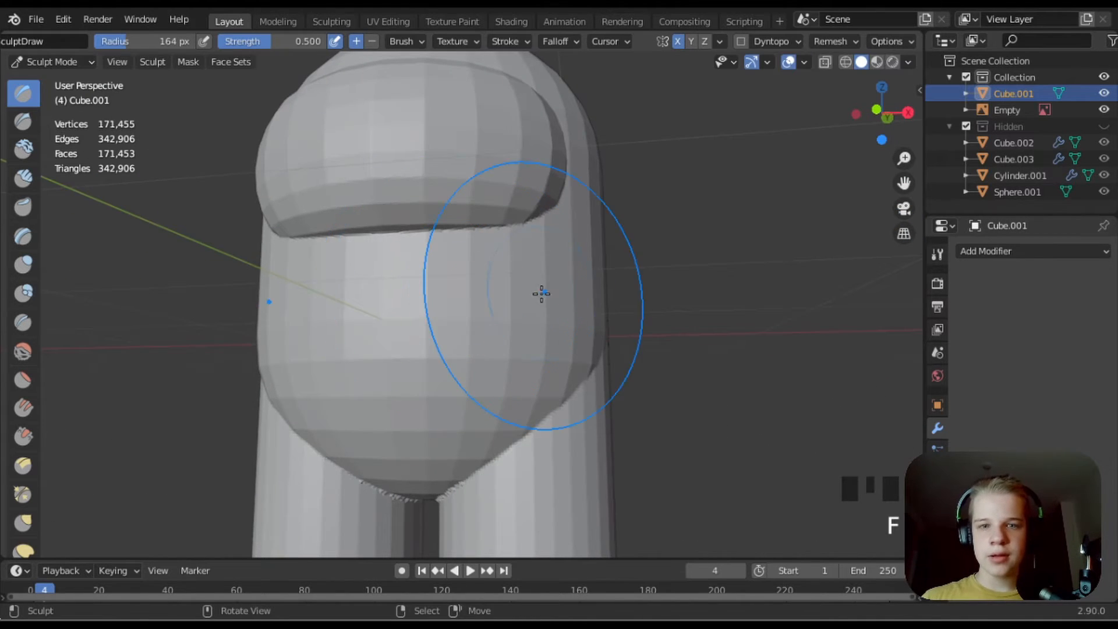
{"action": "middle_click_drag", "start_coordinate": [541, 294], "coordinate": [522, 290]}
{"action": "scroll", "coordinate": [522, 290], "scroll_direction": "down", "scroll_amount": 1}
{"action": "mouse_move", "coordinate": [522, 289]}
{"action": "left_mouse_down", "text": "shift"}
{"action": "mouse_move", "coordinate": [552, 294]}
{"action": "mouse_move", "coordinate": [481, 365]}
{"action": "left_mouse_up", "text": "shift"}
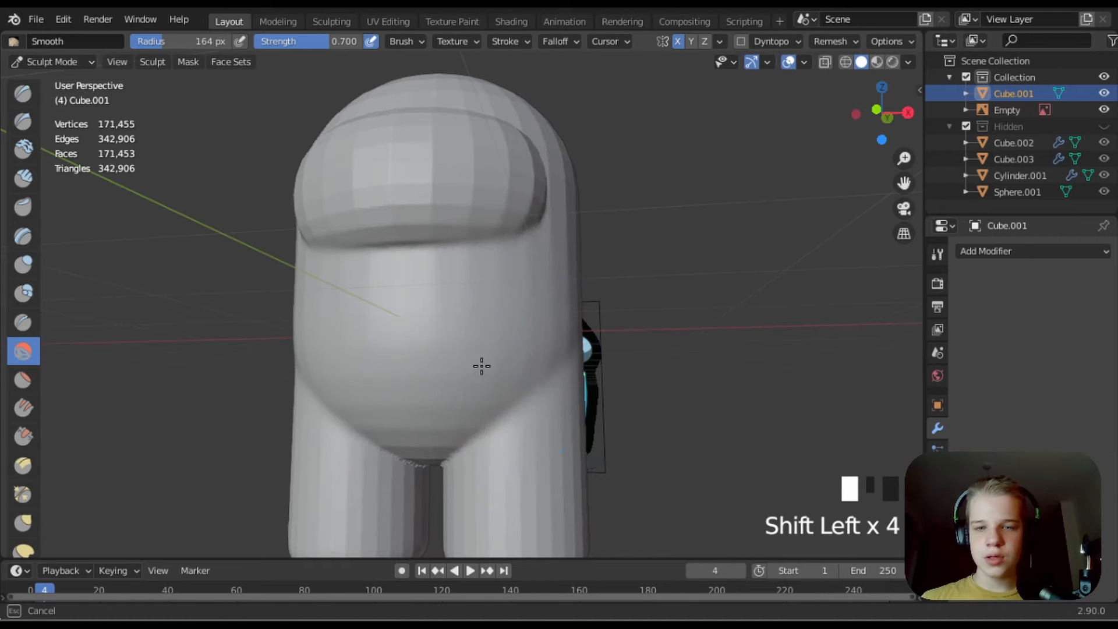
{"action": "left_click_drag", "start_coordinate": [423, 273], "coordinate": [447, 283], "text": "shift"}
{"action": "scroll", "coordinate": [466, 302], "scroll_direction": "down", "scroll_amount": 1}
{"action": "middle_click_drag", "start_coordinate": [479, 309], "coordinate": [448, 364]}
{"action": "left_click_drag", "start_coordinate": [374, 311], "coordinate": [471, 274], "text": "shift"}
- Smooth the head, the body's sides and the seams where the visor and backpack meet the body
{"action": "middle_click_drag", "start_coordinate": [471, 274], "coordinate": [400, 199]}
{"action": "left_click_drag", "start_coordinate": [399, 200], "coordinate": [487, 279], "text": "shift"}
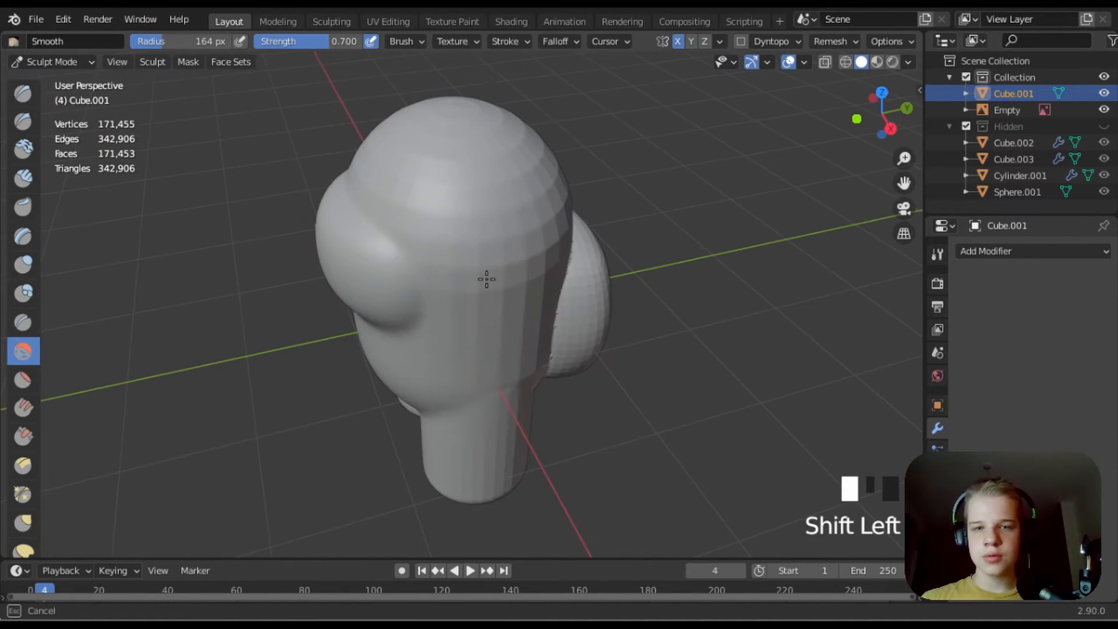
{"action": "left_click_drag", "start_coordinate": [508, 352], "coordinate": [502, 326], "text": "shift"}
{"action": "left_click_drag", "start_coordinate": [495, 303], "coordinate": [506, 350], "text": "shift"}
{"action": "left_click_drag", "start_coordinate": [506, 350], "coordinate": [512, 303], "text": "shift"}
{"action": "middle_click_drag", "start_coordinate": [524, 279], "coordinate": [413, 308]}
{"action": "left_click_drag", "start_coordinate": [414, 309], "coordinate": [431, 267], "text": "shift"}
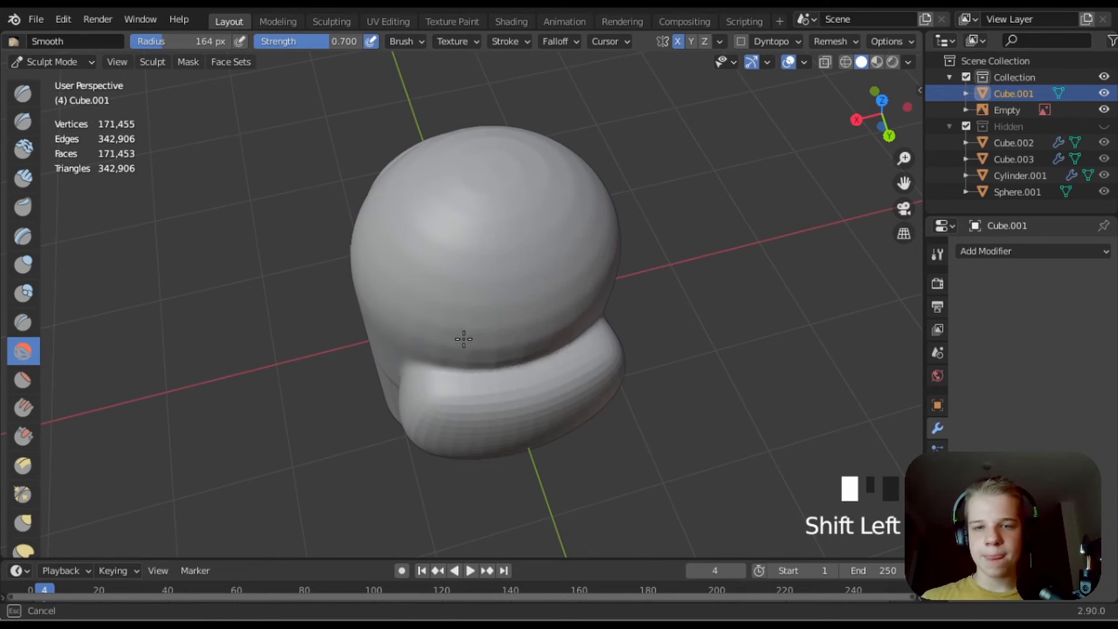
{"action": "middle_click_drag", "start_coordinate": [504, 252], "coordinate": [588, 227]}
{"action": "left_click_drag", "start_coordinate": [513, 195], "coordinate": [520, 185], "text": "shift"}
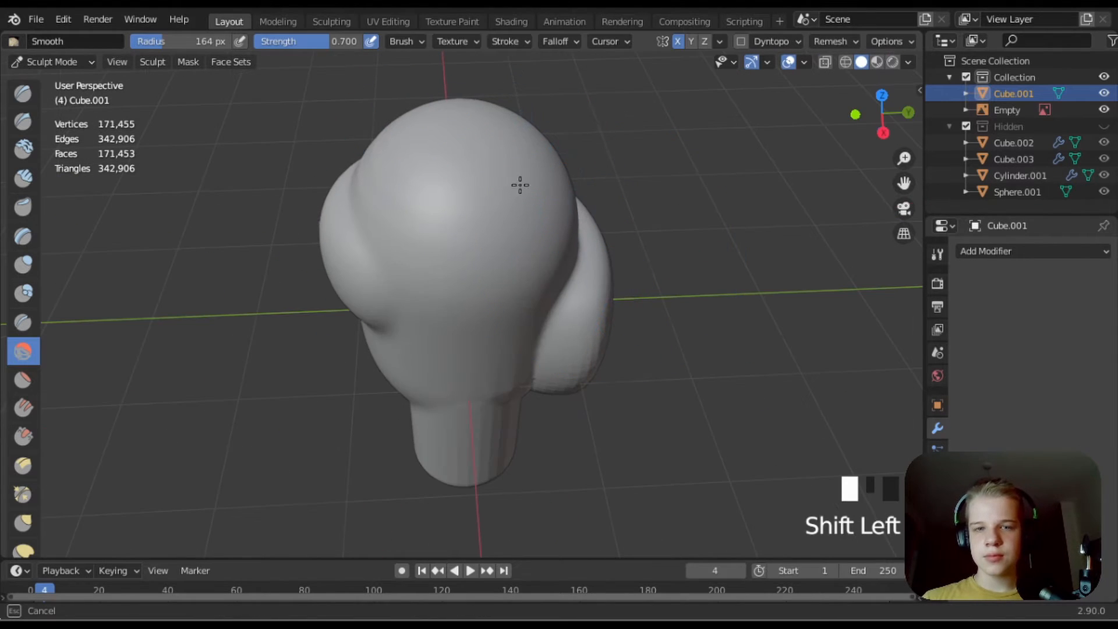
{"action": "left_click_drag", "start_coordinate": [377, 195], "coordinate": [402, 232], "text": "shift"}
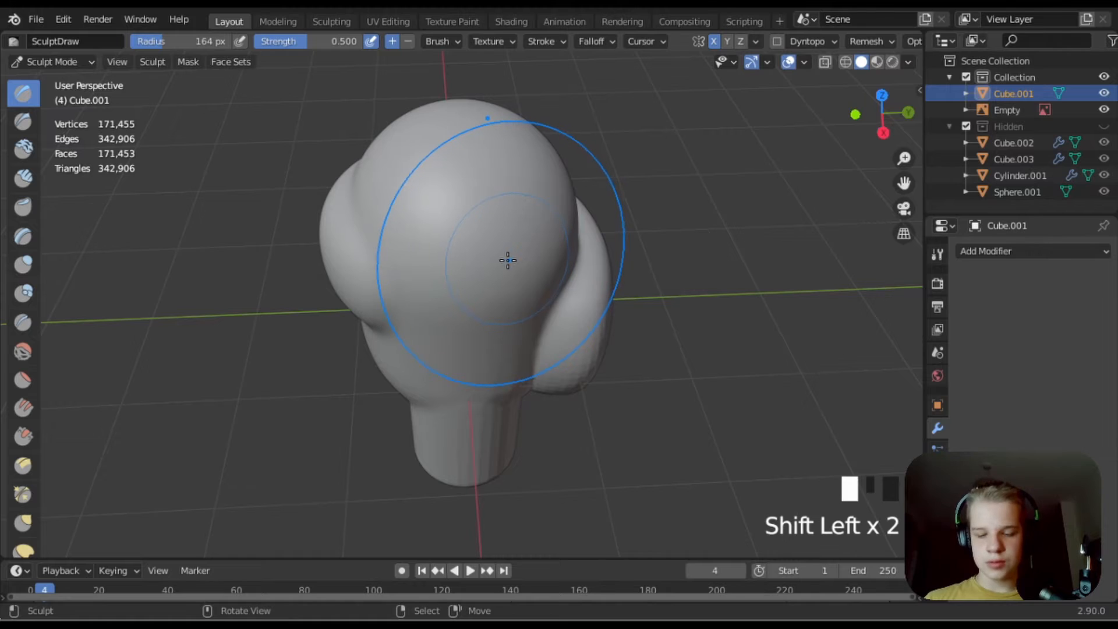
- Apply the character's scale in Object Mode and return to Sculpt Mode
{"action": "key", "text": "n"}
{"action": "key", "text": "n"}
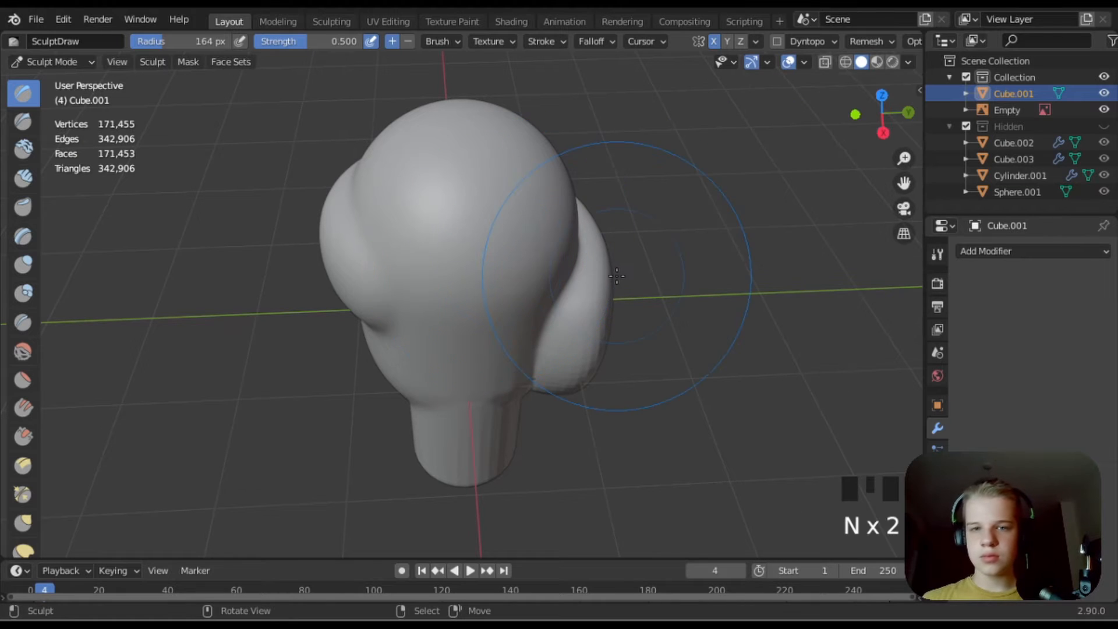
{"action": "key", "text": "ctrl+Tab"}
{"action": "left_click", "coordinate": [435, 291]}
{"action": "key", "text": "ctrl+a"}
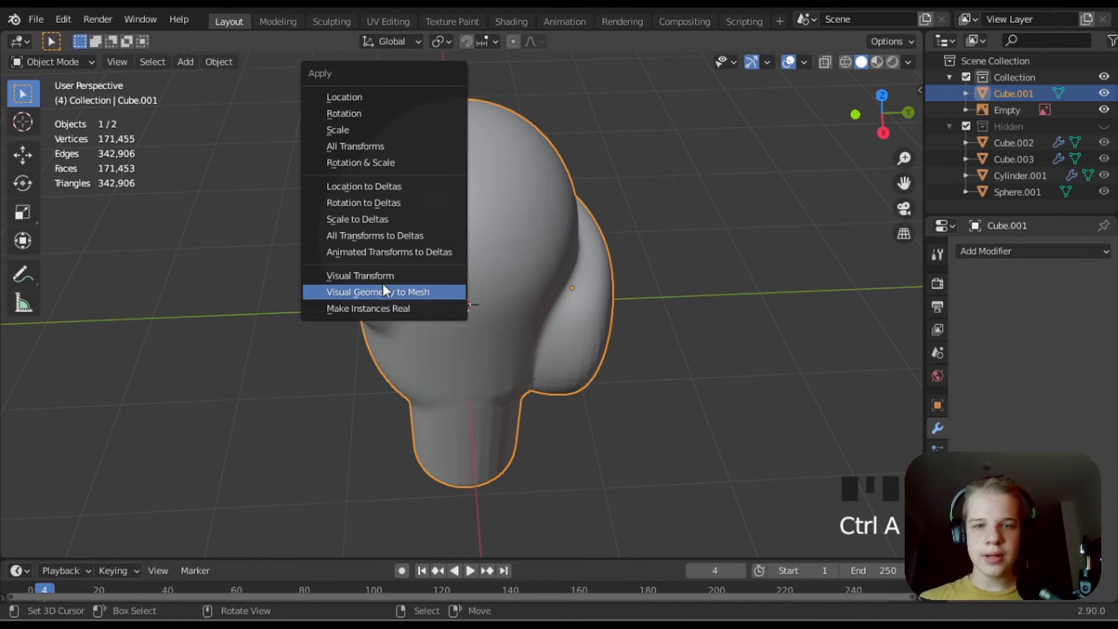
{"action": "left_click", "coordinate": [375, 131]}
{"action": "key", "text": "ctrl+Tab"}
{"action": "left_click", "coordinate": [589, 327]}
- Smooth the legs, their bottom edges and their transition into the belly
{"action": "middle_click_drag", "start_coordinate": [589, 327], "coordinate": [466, 387]}
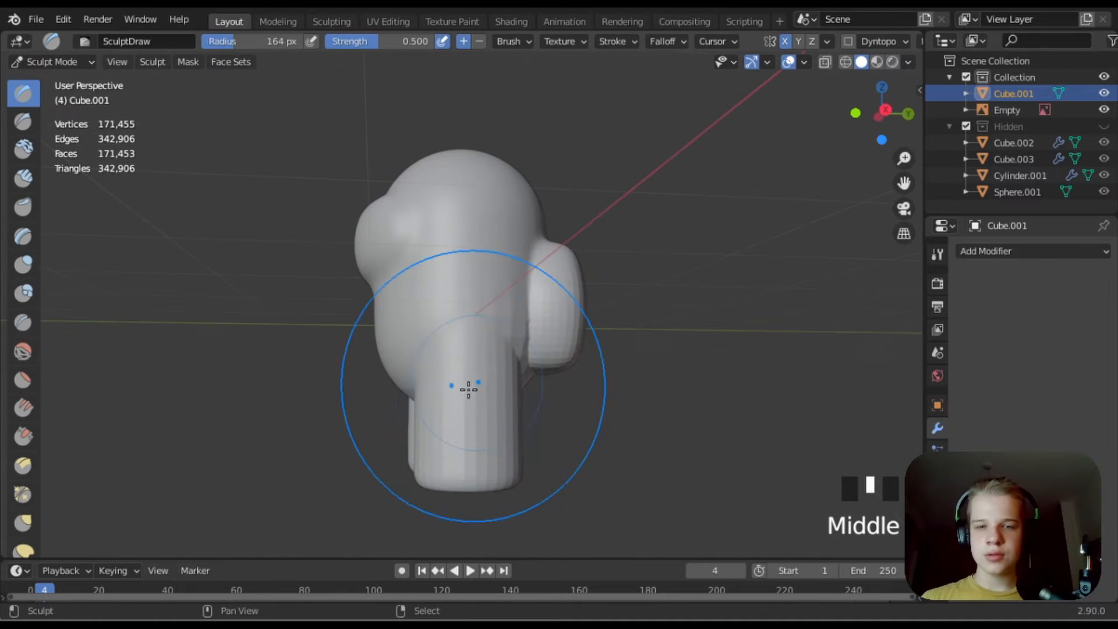
{"action": "middle_click_drag", "start_coordinate": [564, 324], "coordinate": [516, 341]}
{"action": "mouse_move", "coordinate": [516, 342]}
{"action": "left_mouse_down", "text": "shift"}
{"action": "mouse_move", "coordinate": [532, 357]}
{"action": "mouse_move", "coordinate": [428, 387]}
{"action": "left_mouse_up", "text": "shift"}
{"action": "middle_click_drag", "start_coordinate": [428, 387], "coordinate": [446, 347]}
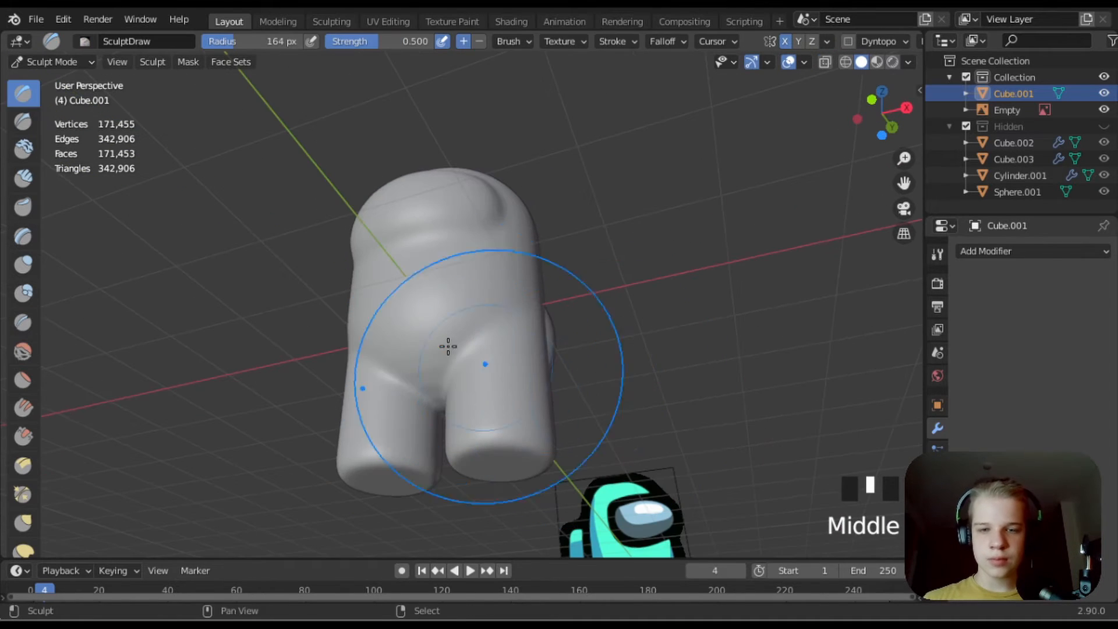
{"action": "left_click_drag", "start_coordinate": [447, 347], "coordinate": [465, 408], "text": "shift"}
{"action": "middle_click_drag", "start_coordinate": [466, 419], "coordinate": [497, 315]}
{"action": "left_click_drag", "start_coordinate": [498, 315], "coordinate": [420, 207], "text": "shift"}
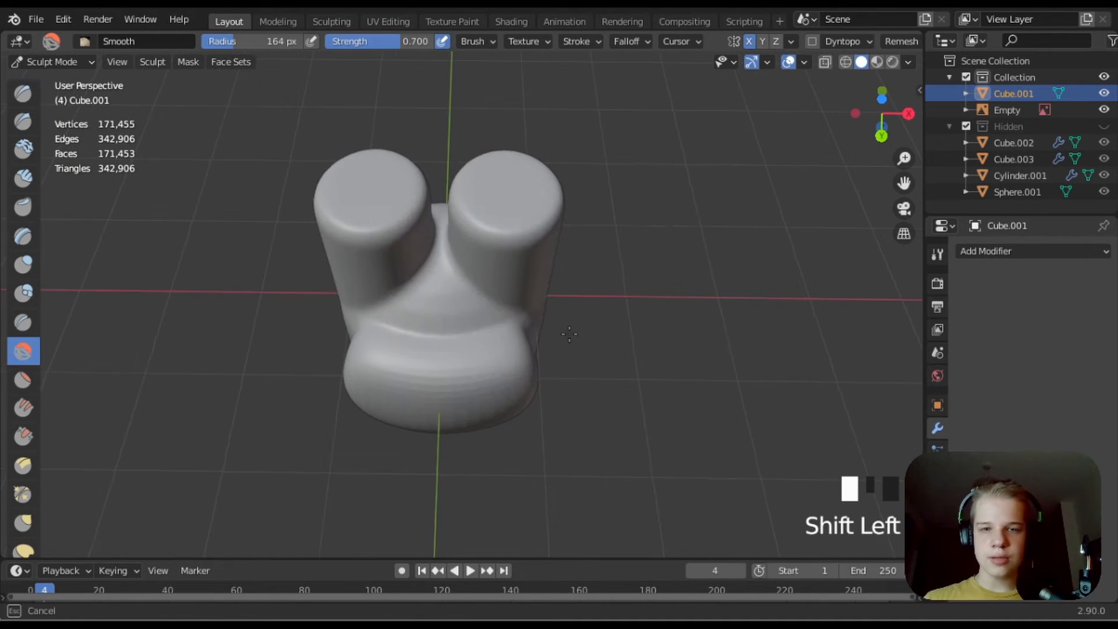
{"action": "left_click_drag", "start_coordinate": [569, 333], "coordinate": [561, 355], "text": "shift"}
- Smooth the visor's surface and lower edge from below, and the backpack with its seam to the body
{"action": "scroll", "coordinate": [483, 429], "scroll_direction": "up", "scroll_amount": 2}
{"action": "middle_click_drag", "start_coordinate": [483, 429], "coordinate": [452, 299]}
{"action": "left_click_drag", "start_coordinate": [342, 344], "coordinate": [573, 239], "text": "shift"}
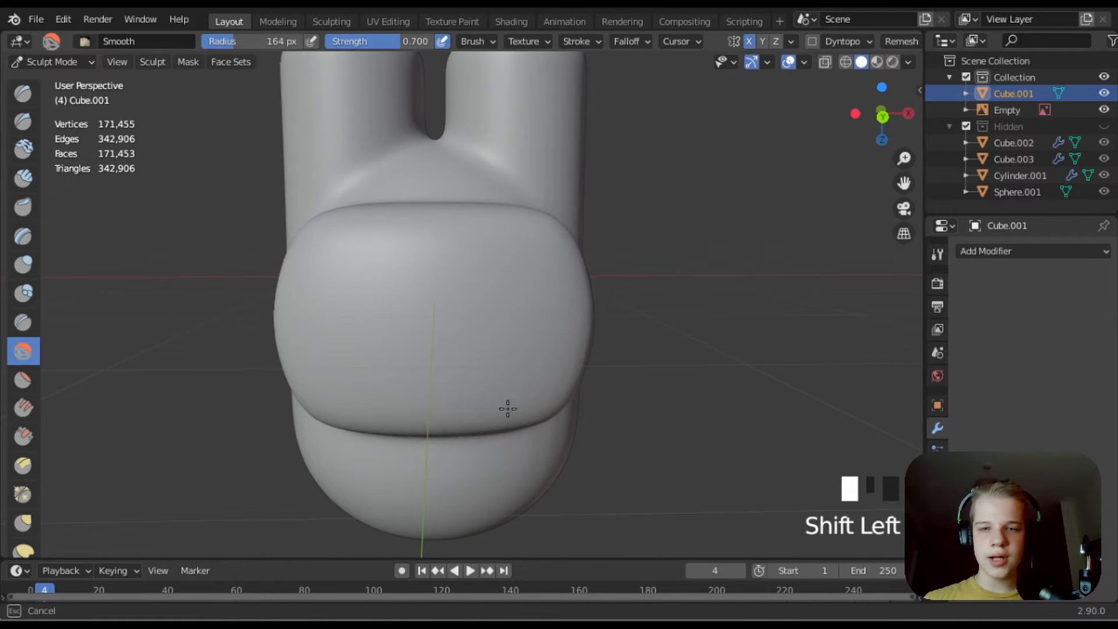
{"action": "left_click_drag", "start_coordinate": [507, 409], "coordinate": [506, 402], "text": "shift"}
{"action": "middle_click_drag", "start_coordinate": [506, 401], "coordinate": [501, 295]}
{"action": "scroll", "coordinate": [382, 312], "scroll_direction": "up", "scroll_amount": 2}
{"action": "scroll", "coordinate": [425, 260], "scroll_direction": "down", "scroll_amount": 3}
{"action": "middle_click_drag", "start_coordinate": [425, 260], "coordinate": [349, 325]}
{"action": "scroll", "coordinate": [349, 325], "scroll_direction": "up", "scroll_amount": 1}
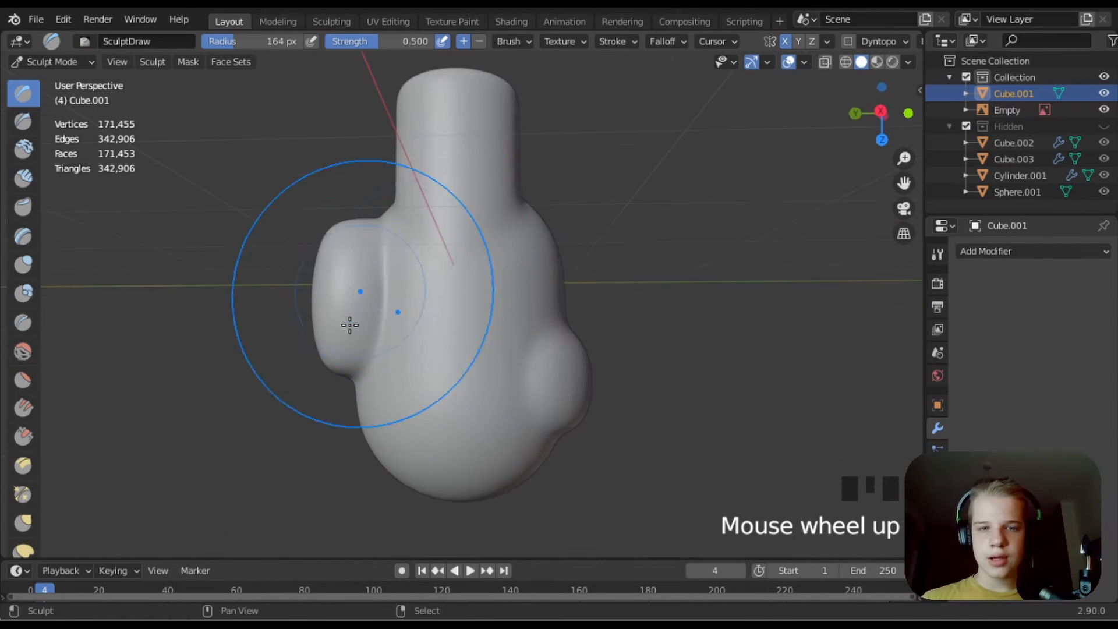
{"action": "mouse_move", "coordinate": [349, 325]}
{"action": "left_mouse_down", "text": "shift"}
{"action": "mouse_move", "coordinate": [342, 352]}
{"action": "mouse_move", "coordinate": [393, 340]}
{"action": "left_mouse_up", "text": "shift"}
- Smooth the underside of the body between the legs and the surrounding leg surfaces
{"action": "middle_click_drag", "start_coordinate": [542, 202], "coordinate": [428, 425]}
{"action": "scroll", "coordinate": [428, 425], "scroll_direction": "up", "scroll_amount": 2}
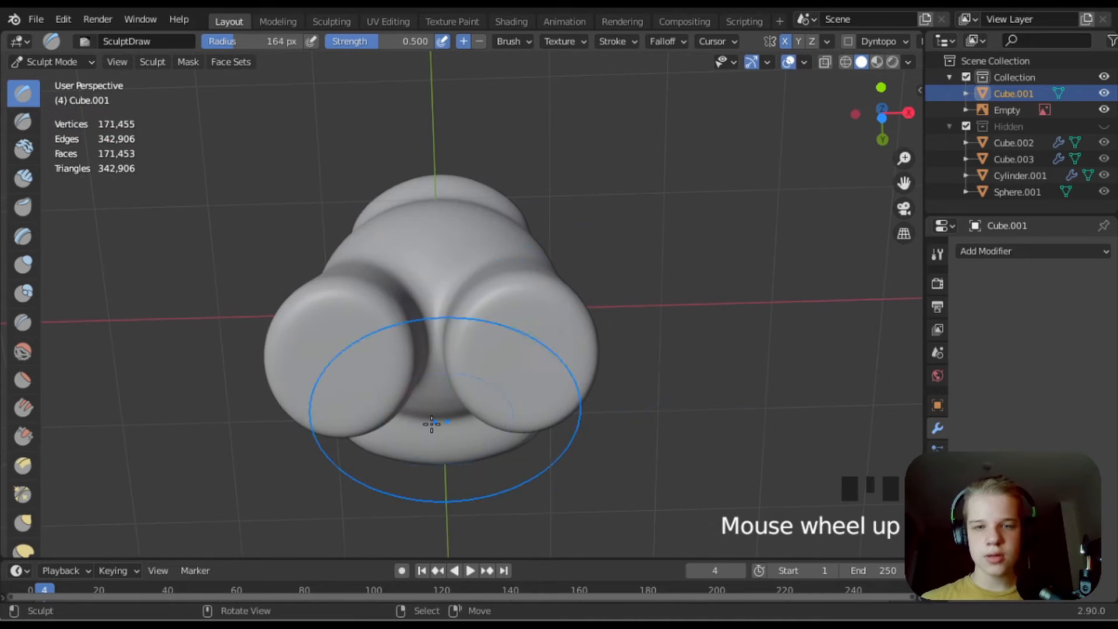
{"action": "left_click_drag", "start_coordinate": [428, 425], "coordinate": [462, 357], "text": "shift"}
{"action": "middle_click_drag", "start_coordinate": [462, 356], "coordinate": [499, 449]}
{"action": "left_click_drag", "start_coordinate": [499, 449], "coordinate": [399, 339], "text": "shift"}
{"action": "mouse_move", "coordinate": [399, 339]}
{"action": "middle_mouse_down"}
{"action": "mouse_move", "coordinate": [504, 382]}
{"action": "mouse_move", "coordinate": [497, 332]}
{"action": "middle_mouse_up"}
{"action": "left_click_drag", "start_coordinate": [497, 332], "coordinate": [482, 250], "text": "shift"}
- Choose the Crease brush and set its radius to 78 px
{"action": "key", "text": "KP_3"}
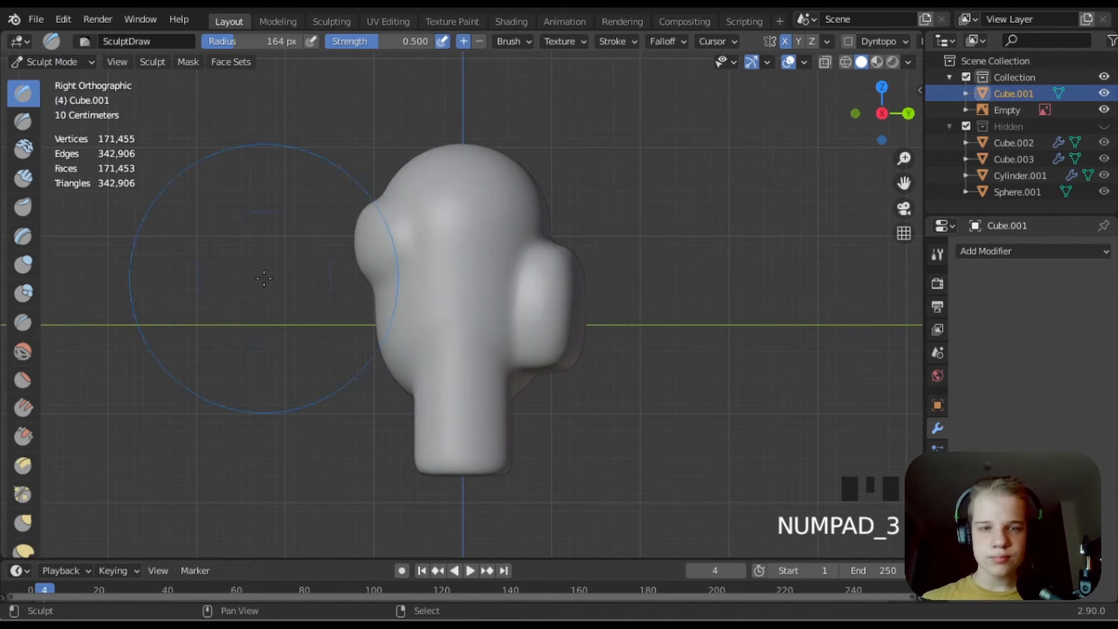
{"action": "scroll", "coordinate": [583, 321], "scroll_direction": "up", "scroll_amount": 4}
{"action": "key", "text": "shift+c"}
{"action": "key", "text": "f"}
{"action": "left_click", "coordinate": [701, 365]}
{"action": "key", "text": "f"}
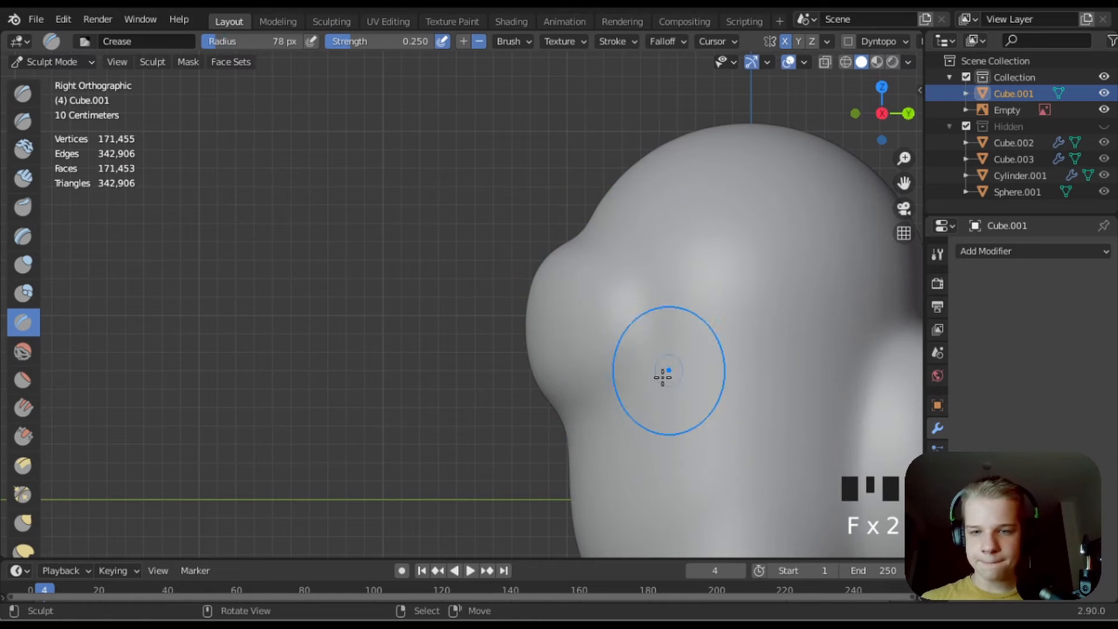
{"action": "left_click", "coordinate": [662, 375]}
- Try creasing the seam beneath the visor from an angled view with several strokes, and undo them
{"action": "scroll", "coordinate": [619, 424], "scroll_direction": "up", "scroll_amount": 2}
{"action": "mouse_move", "coordinate": [619, 424]}
{"action": "middle_mouse_down"}
{"action": "mouse_move", "coordinate": [750, 430]}
{"action": "mouse_move", "coordinate": [725, 333]}
{"action": "middle_mouse_up"}
{"action": "left_click_drag", "start_coordinate": [724, 332], "coordinate": [599, 395]}
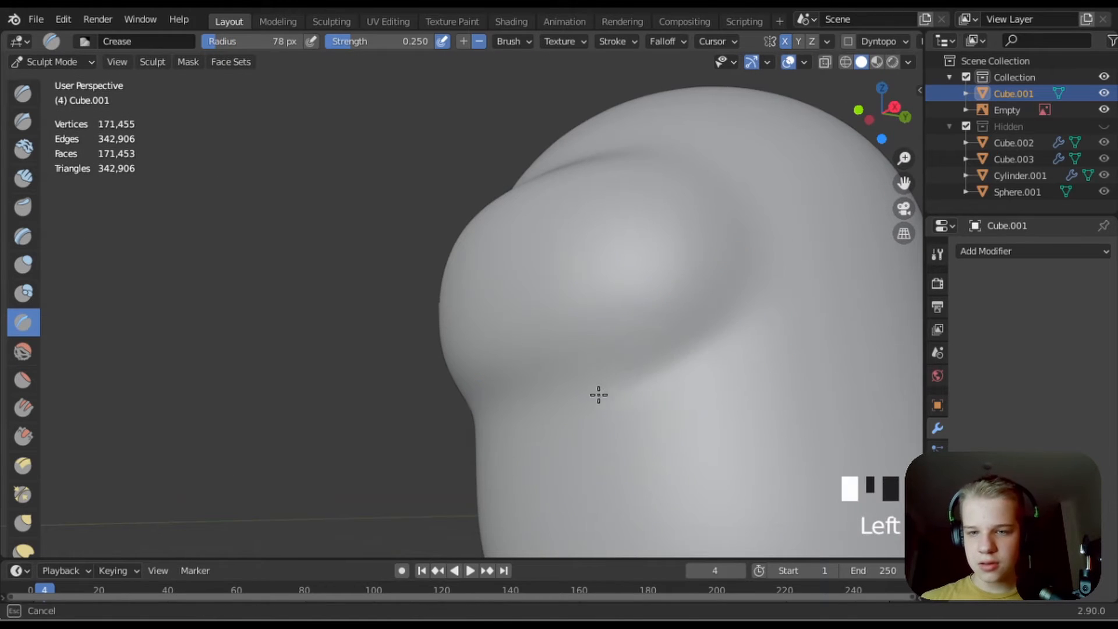
{"action": "left_click_drag", "start_coordinate": [709, 326], "coordinate": [443, 411]}
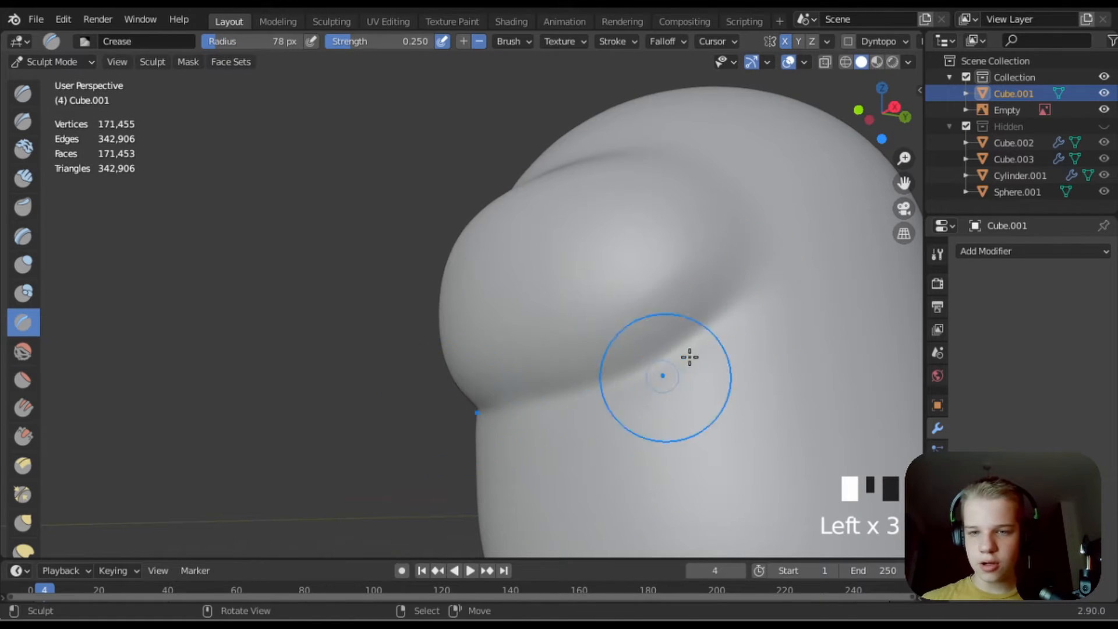
{"action": "left_click_drag", "start_coordinate": [689, 357], "coordinate": [503, 408]}
{"action": "key", "text": "KP_1"}
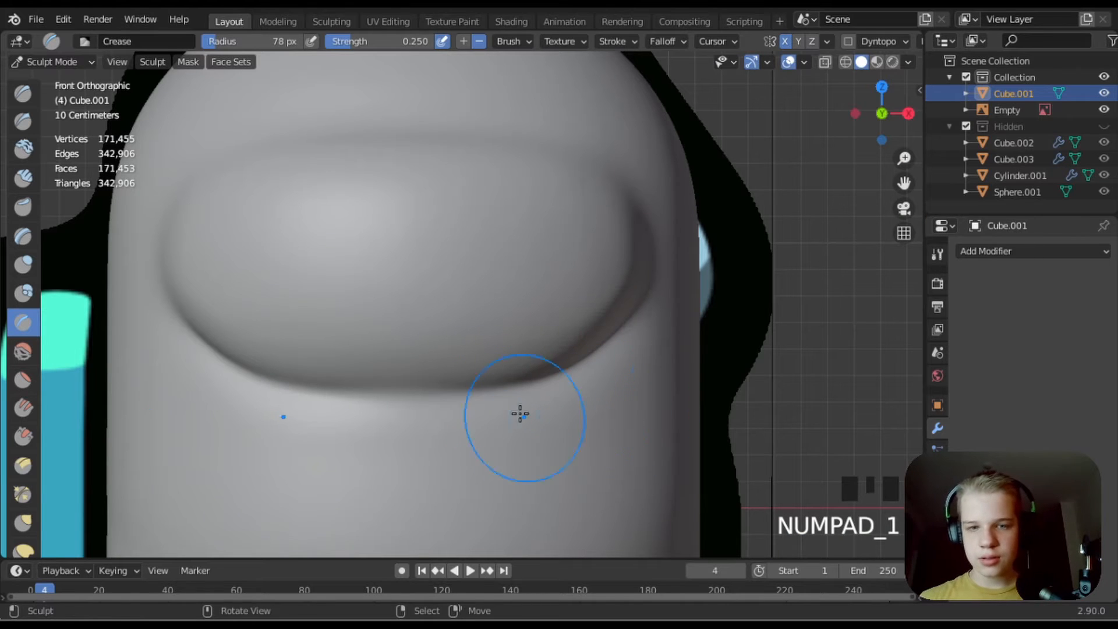
{"action": "middle_click_drag", "start_coordinate": [649, 288], "coordinate": [529, 297]}
{"action": "key", "text": "ctrl+z"}
{"action": "key", "text": "ctrl+z"}
{"action": "key", "text": "ctrl+z"}
{"action": "key", "text": "ctrl+z"}
- Crease the seam along the visor's lower edge and side from the front view, redoing the stroke once
{"action": "key", "text": "KP_1"}
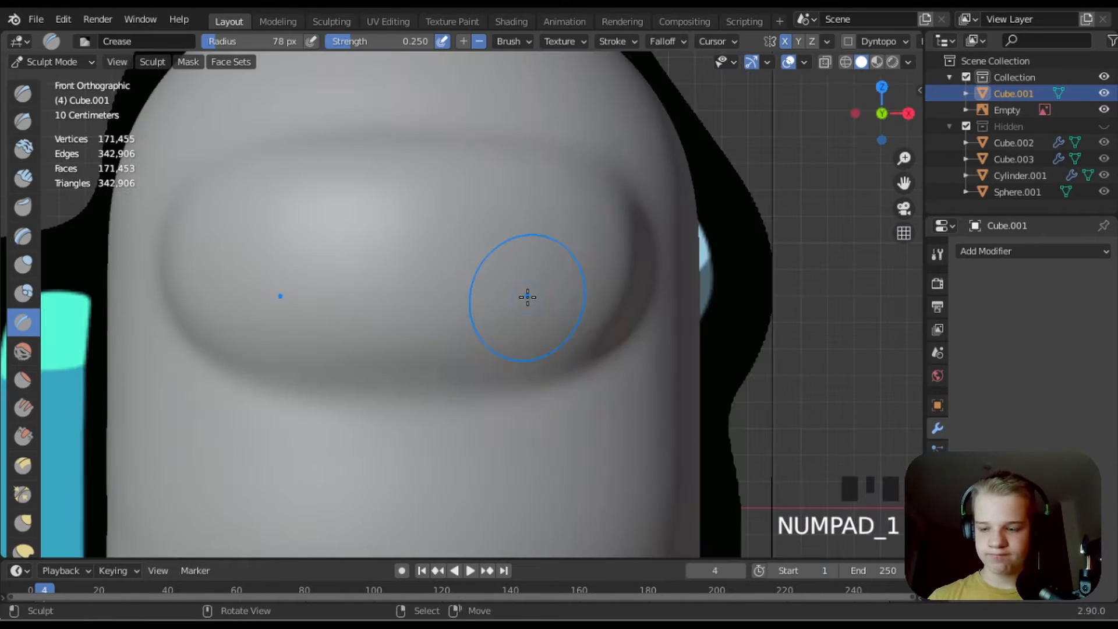
{"action": "left_click_drag", "start_coordinate": [640, 316], "coordinate": [632, 330]}
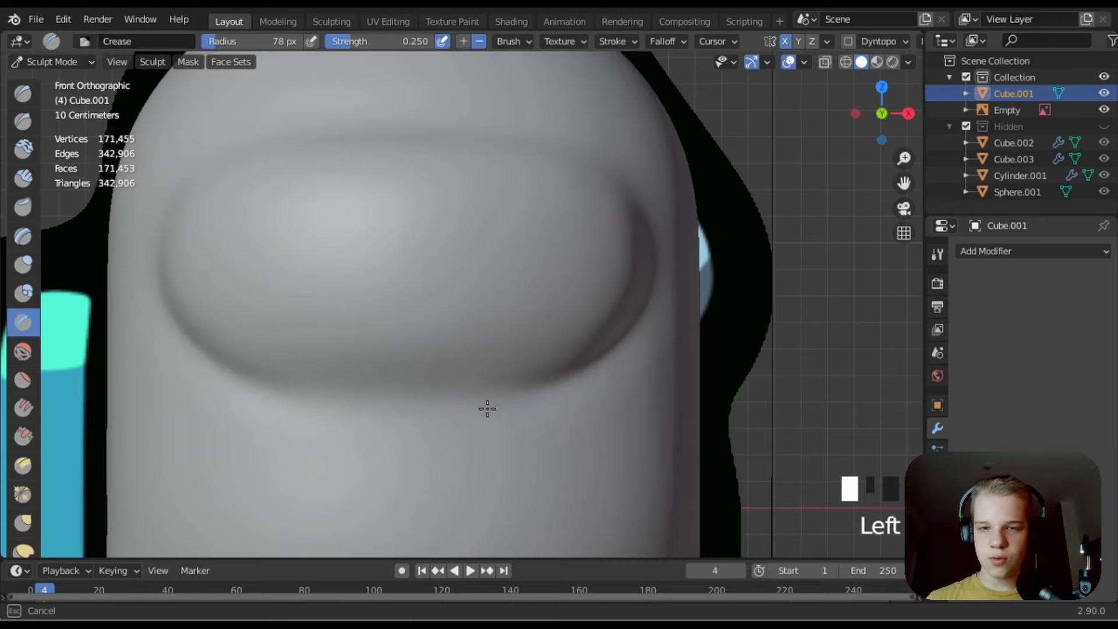
{"action": "mouse_move", "coordinate": [488, 408]}
{"action": "left_mouse_down"}
{"action": "mouse_move", "coordinate": [264, 402]}
{"action": "mouse_move", "coordinate": [611, 362]}
{"action": "mouse_move", "coordinate": [661, 299]}
{"action": "left_mouse_up"}
{"action": "key", "text": "ctrl+z"}
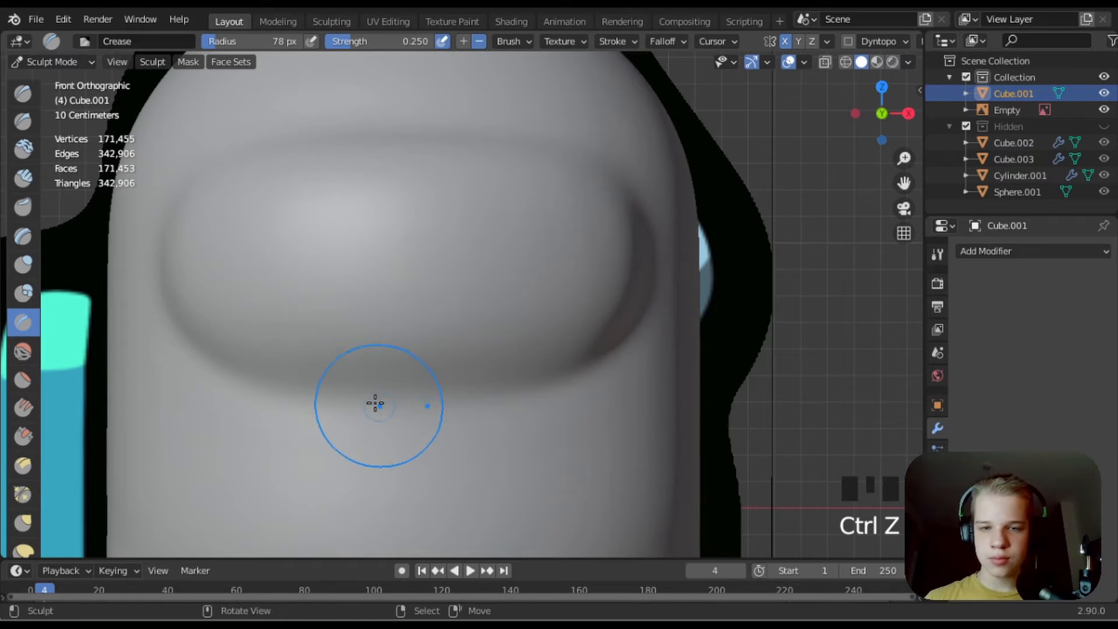
{"action": "mouse_move", "coordinate": [375, 403]}
{"action": "left_mouse_down"}
{"action": "mouse_move", "coordinate": [577, 387]}
{"action": "mouse_move", "coordinate": [707, 263]}
{"action": "left_mouse_up"}
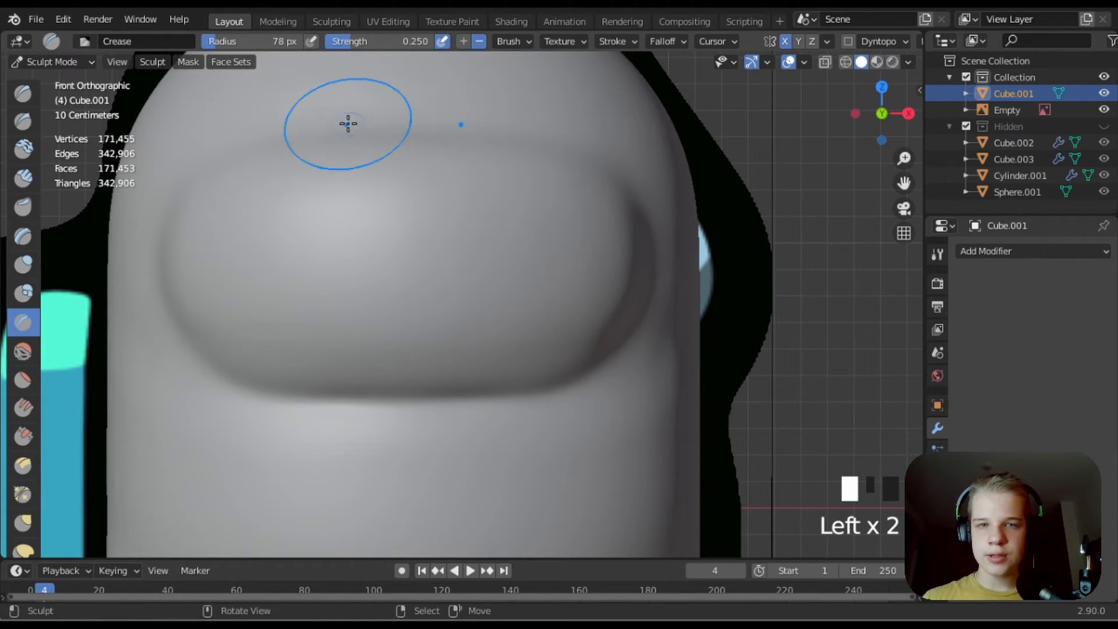
- Try creasing the visor's upper edge and side from the front view with several strokes, and undo them
{"action": "left_click_drag", "start_coordinate": [348, 123], "coordinate": [638, 147]}
{"action": "left_click_drag", "start_coordinate": [368, 109], "coordinate": [643, 193]}
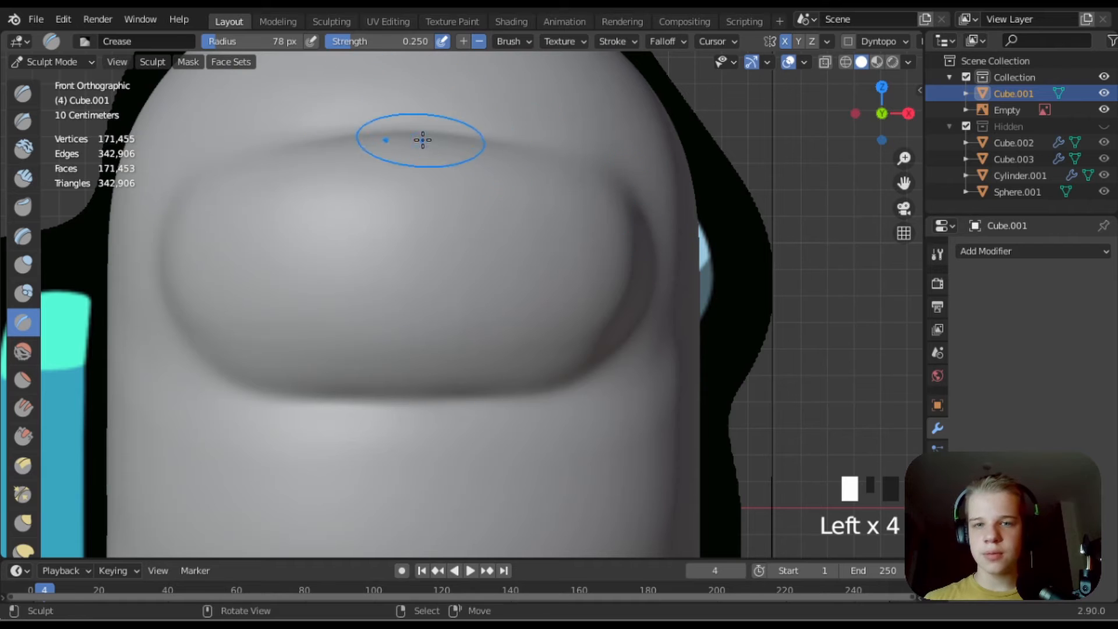
{"action": "key", "text": "ctrl+z"}
{"action": "left_click_drag", "start_coordinate": [410, 129], "coordinate": [665, 179]}
{"action": "mouse_move", "coordinate": [665, 180]}
{"action": "left_mouse_down"}
{"action": "mouse_move", "coordinate": [597, 174]}
{"action": "mouse_move", "coordinate": [641, 240]}
{"action": "mouse_move", "coordinate": [634, 350]}
{"action": "left_mouse_up"}
{"action": "key", "text": "ctrl+z"}
{"action": "key", "text": "ctrl+z"}
{"action": "key", "text": "ctrl+z"}
- Crease the visor's side and lower edge from the front view, and smooth the surrounding surface
{"action": "mouse_move", "coordinate": [644, 233]}
{"action": "left_mouse_down"}
{"action": "mouse_move", "coordinate": [626, 355]}
{"action": "mouse_move", "coordinate": [569, 399]}
{"action": "mouse_move", "coordinate": [544, 400]}
{"action": "left_mouse_up"}
{"action": "mouse_move", "coordinate": [631, 332]}
{"action": "left_mouse_down"}
{"action": "mouse_move", "coordinate": [433, 400]}
{"action": "mouse_move", "coordinate": [274, 389]}
{"action": "left_mouse_up"}
{"action": "mouse_move", "coordinate": [644, 312]}
{"action": "middle_mouse_down"}
{"action": "mouse_move", "coordinate": [457, 331]}
{"action": "mouse_move", "coordinate": [559, 245]}
{"action": "middle_mouse_up"}
{"action": "left_click_drag", "start_coordinate": [568, 239], "coordinate": [574, 349], "text": "shift"}
{"action": "mouse_move", "coordinate": [573, 402]}
{"action": "left_mouse_down", "text": "shift"}
{"action": "mouse_move", "coordinate": [568, 424]}
{"action": "mouse_move", "coordinate": [696, 359]}
{"action": "left_mouse_up", "text": "shift"}
{"action": "middle_click_drag", "start_coordinate": [697, 359], "coordinate": [577, 349]}
{"action": "scroll", "coordinate": [559, 250], "scroll_direction": "up", "scroll_amount": 2}
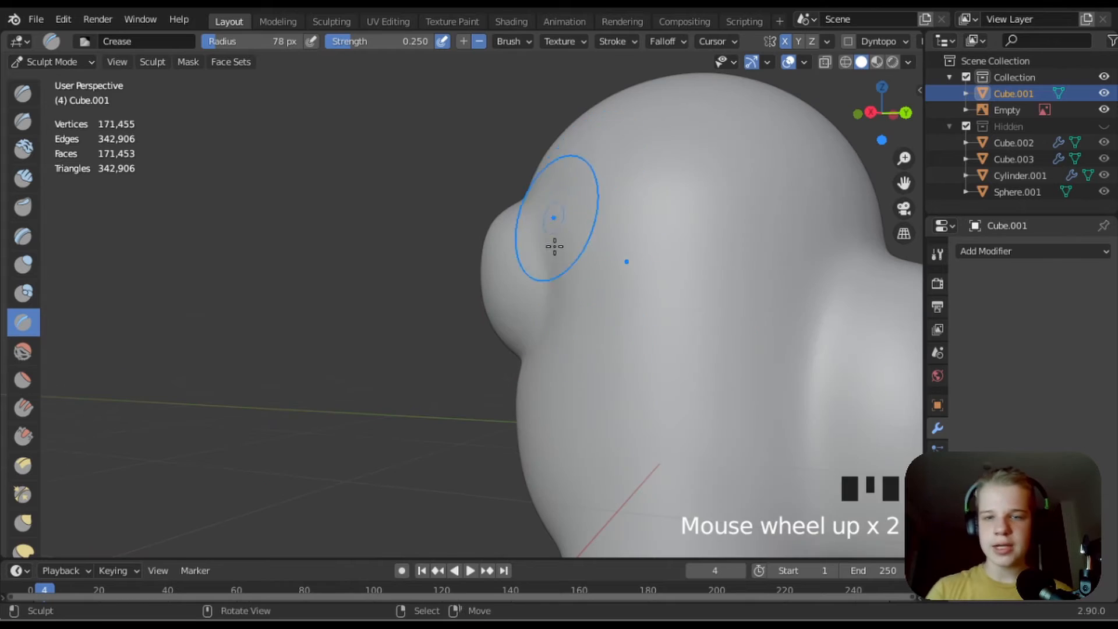
{"action": "middle_click_drag", "start_coordinate": [555, 247], "coordinate": [604, 269]}
- Reshape the front of the head around the visor in right side view using the Grab brush with a 142 px radius
{"action": "key", "text": "KP_3"}
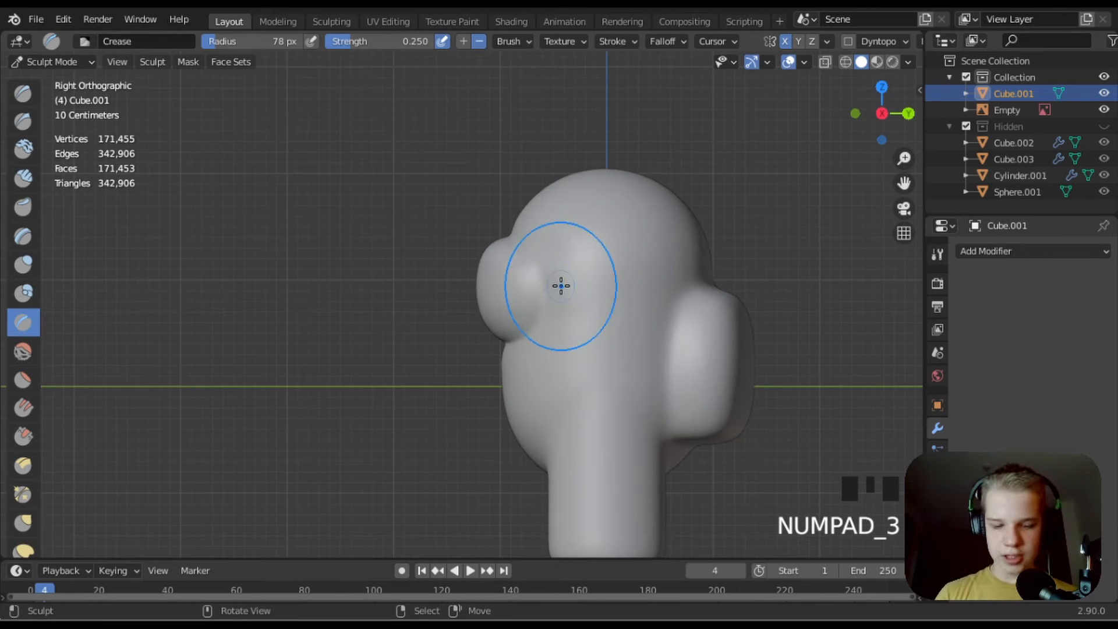
{"action": "key", "text": "g"}
{"action": "key", "text": "f"}
{"action": "left_click", "coordinate": [539, 312]}
{"action": "mouse_move", "coordinate": [539, 312]}
{"action": "left_mouse_down"}
{"action": "mouse_move", "coordinate": [494, 344]}
{"action": "mouse_move", "coordinate": [501, 384]}
{"action": "mouse_move", "coordinate": [468, 367]}
{"action": "mouse_move", "coordinate": [539, 218]}
{"action": "left_mouse_up"}
{"action": "scroll", "coordinate": [599, 338], "scroll_direction": "down", "scroll_amount": 2}
{"action": "mouse_move", "coordinate": [598, 343]}
{"action": "middle_mouse_down"}
{"action": "mouse_move", "coordinate": [464, 379]}
{"action": "mouse_move", "coordinate": [437, 370]}
{"action": "middle_mouse_up"}
{"action": "mouse_move", "coordinate": [460, 349]}
{"action": "left_mouse_down", "text": "shift"}
{"action": "mouse_move", "coordinate": [482, 272]}
{"action": "mouse_move", "coordinate": [499, 308]}
{"action": "left_mouse_up", "text": "shift"}
{"action": "mouse_move", "coordinate": [617, 372]}
{"action": "middle_mouse_down"}
{"action": "mouse_move", "coordinate": [694, 386]}
{"action": "mouse_move", "coordinate": [751, 372]}
{"action": "middle_mouse_up"}
{"action": "scroll", "coordinate": [655, 355], "scroll_direction": "down", "scroll_amount": 4}
{"action": "scroll", "coordinate": [474, 362], "scroll_direction": "up", "scroll_amount": 5}
{"action": "middle_click_drag", "start_coordinate": [474, 361], "coordinate": [611, 404]}
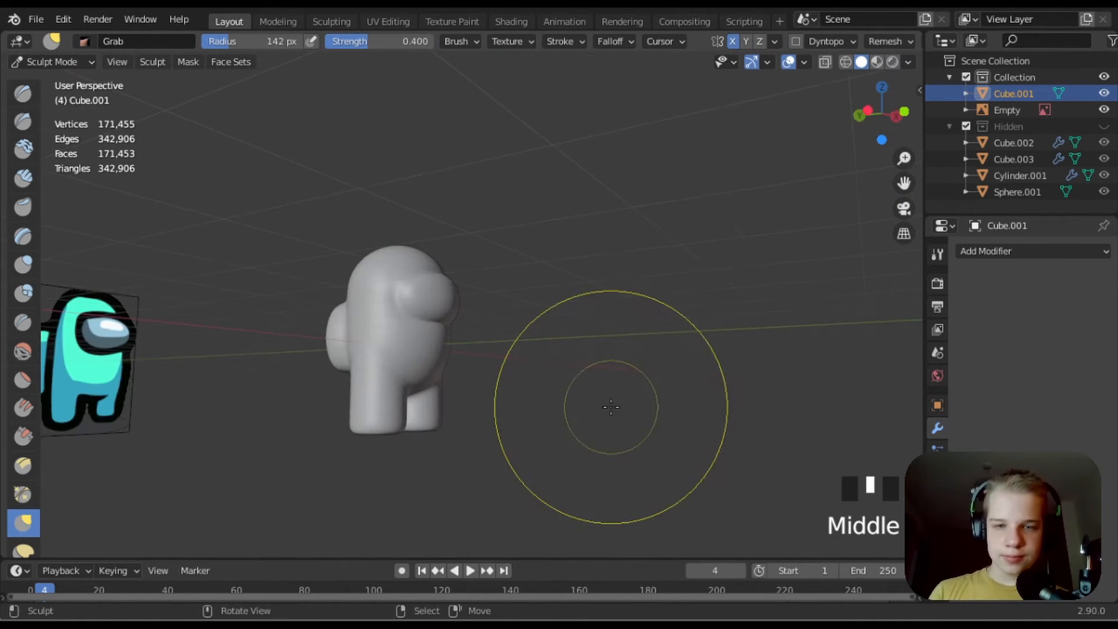
- Switch to Object Mode in right side view and save the file with the character selected
{"action": "key", "text": "KP_1"}
{"action": "key", "text": "KP_3"}
{"action": "key", "text": "ctrl+Tab"}
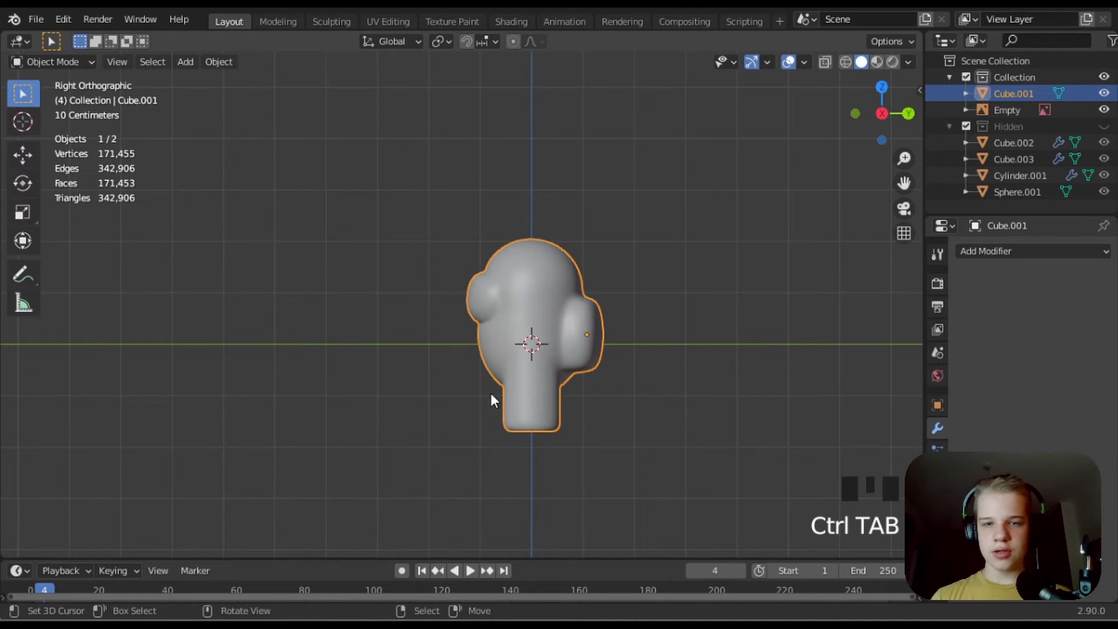
{"action": "scroll", "coordinate": [492, 392], "scroll_direction": "up", "scroll_amount": 4}
{"action": "key", "text": "alt+a"}
{"action": "scroll", "coordinate": [582, 410], "scroll_direction": "down", "scroll_amount": 4}
{"action": "middle_click_drag", "start_coordinate": [651, 430], "coordinate": [528, 423]}
{"action": "key", "text": "KP_3"}
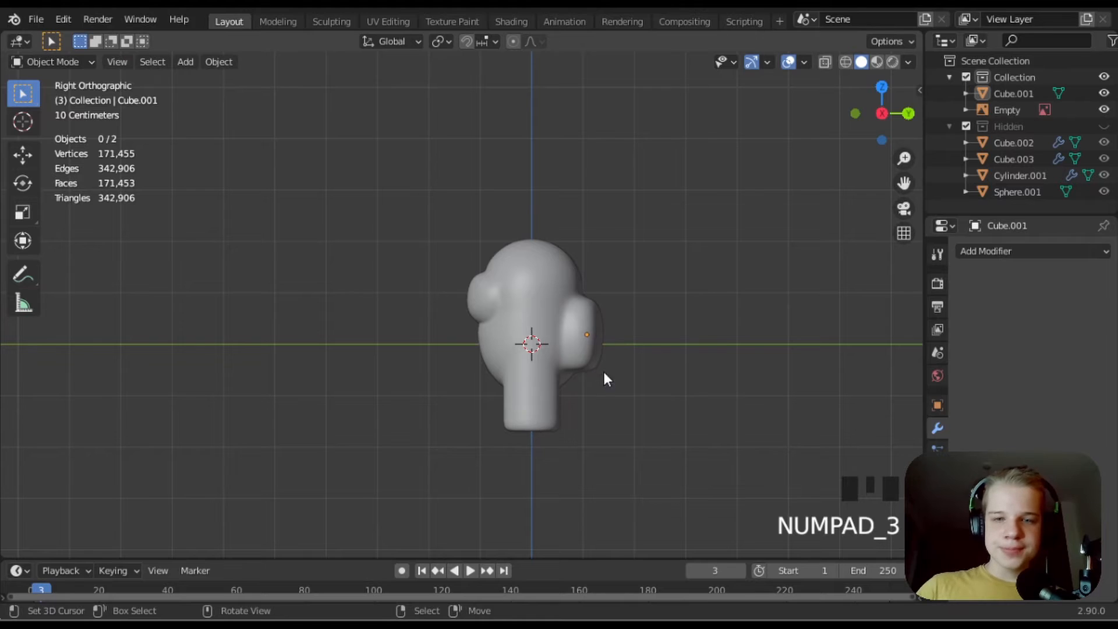
{"action": "scroll", "coordinate": [499, 332], "scroll_direction": "down", "scroll_amount": 5}
{"action": "scroll", "coordinate": [502, 329], "scroll_direction": "up", "scroll_amount": 6}
{"action": "right_click", "coordinate": [504, 329]}
{"action": "scroll", "coordinate": [504, 326], "scroll_direction": "down", "scroll_amount": 6}
{"action": "scroll", "coordinate": [588, 330], "scroll_direction": "up", "scroll_amount": 7}
{"action": "scroll", "coordinate": [588, 343], "scroll_direction": "down", "scroll_amount": 7}
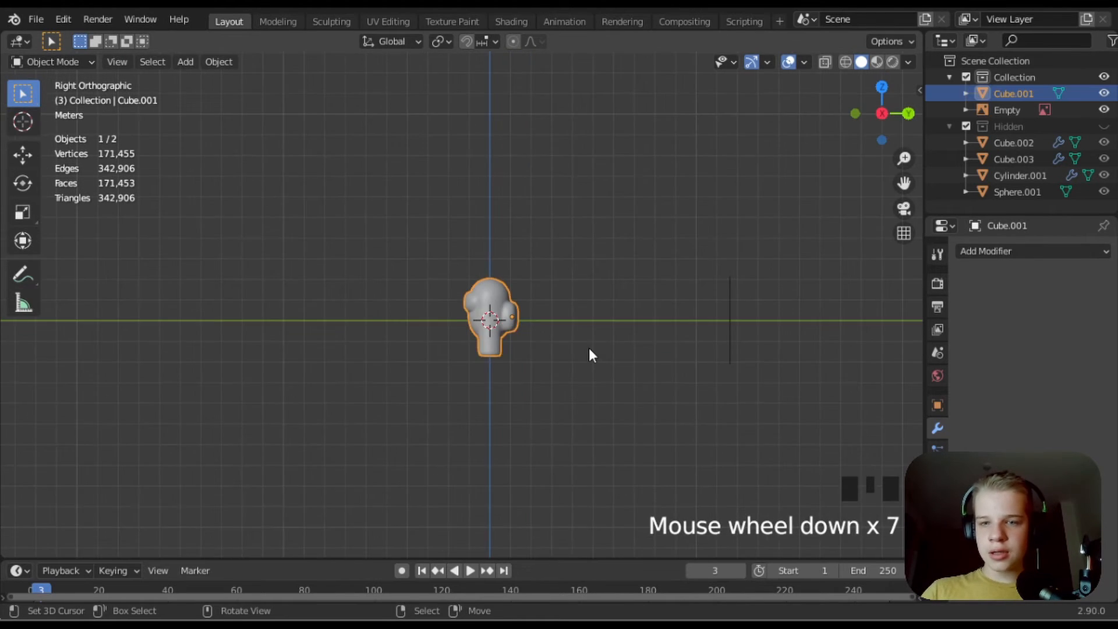
{"action": "scroll", "coordinate": [589, 348], "scroll_direction": "up", "scroll_amount": 7}
{"action": "key", "text": "ctrl+s"}
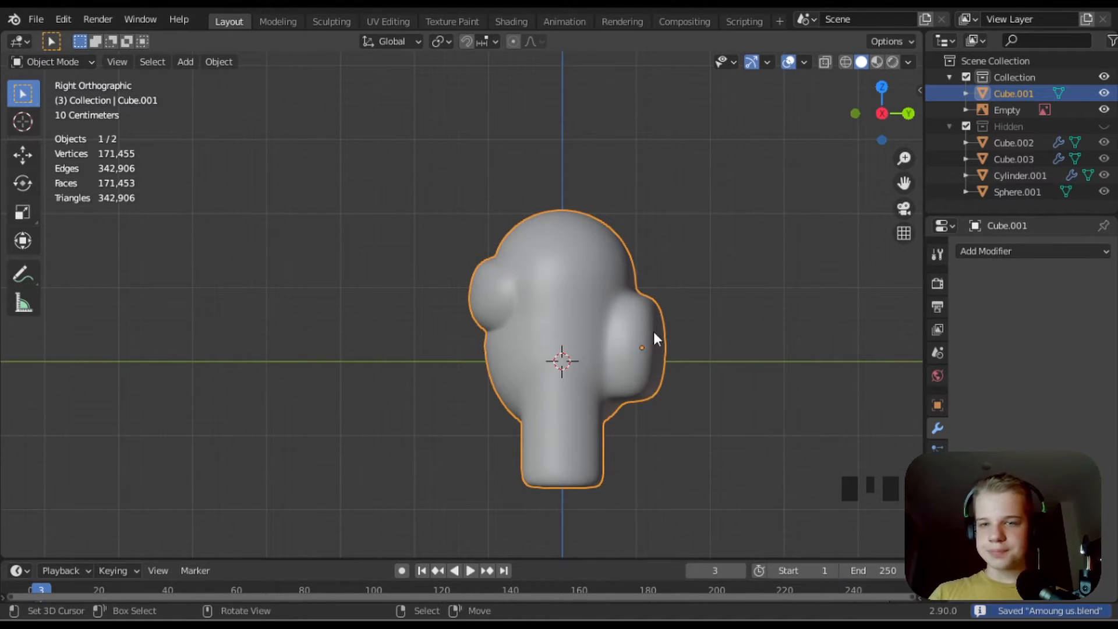
- Add a 2 m plane and move it out in front of the character in right side view
{"action": "scroll", "coordinate": [603, 273], "scroll_direction": "up", "scroll_amount": 6}
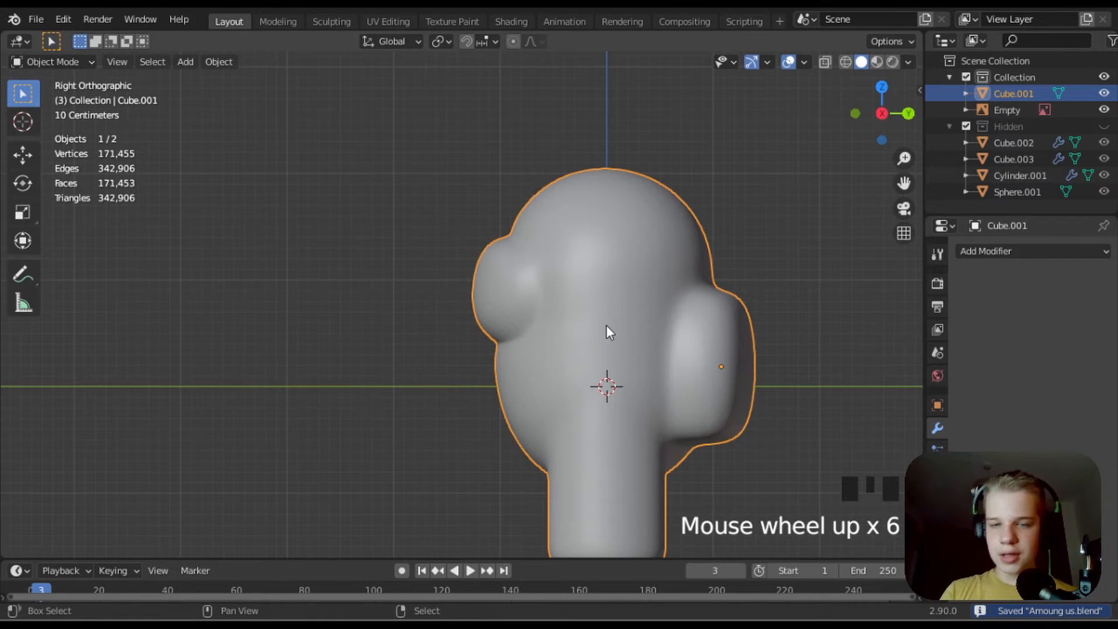
{"action": "key", "text": "shift+a"}
{"action": "mouse_move", "coordinate": [583, 284]}
{"action": "left_click", "coordinate": [658, 284]}
{"action": "scroll", "coordinate": [682, 388], "scroll_direction": "down", "scroll_amount": 3}
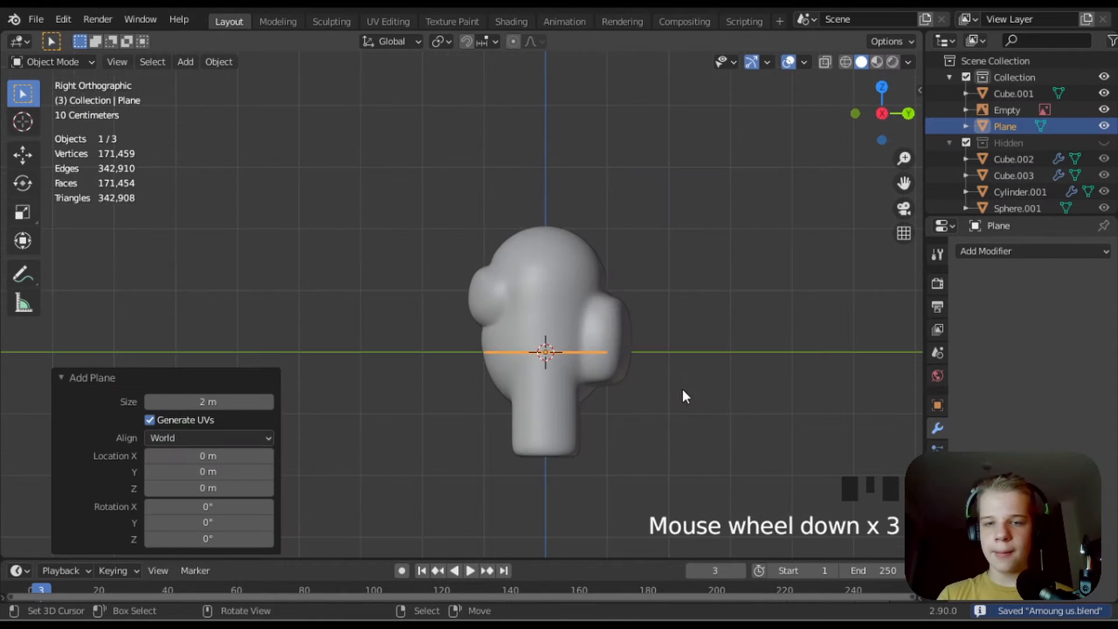
{"action": "key", "text": "g"}
{"action": "left_click", "coordinate": [606, 316]}
- Rotate the plane about -81° and move it close to the front of the visor
{"action": "key", "text": "r"}
{"action": "left_click", "coordinate": [492, 181]}
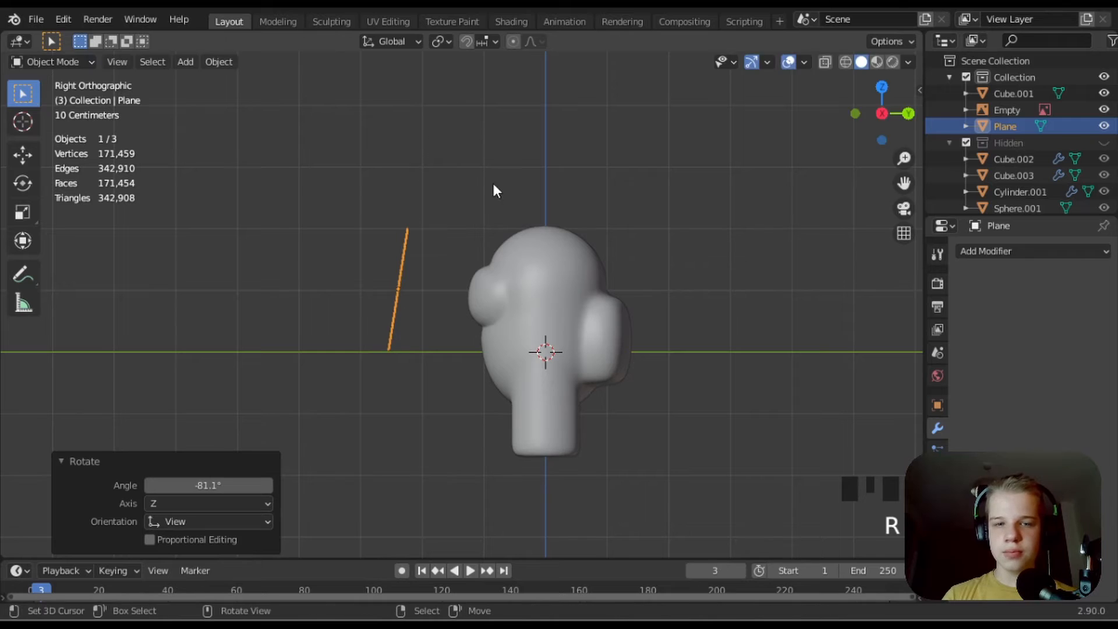
{"action": "key", "text": "g"}
{"action": "left_click", "coordinate": [555, 175]}
- Add Mirror, Subdivision Surface and Shrinkwrap modifiers to the plane
{"action": "left_click", "coordinate": [1007, 251]}
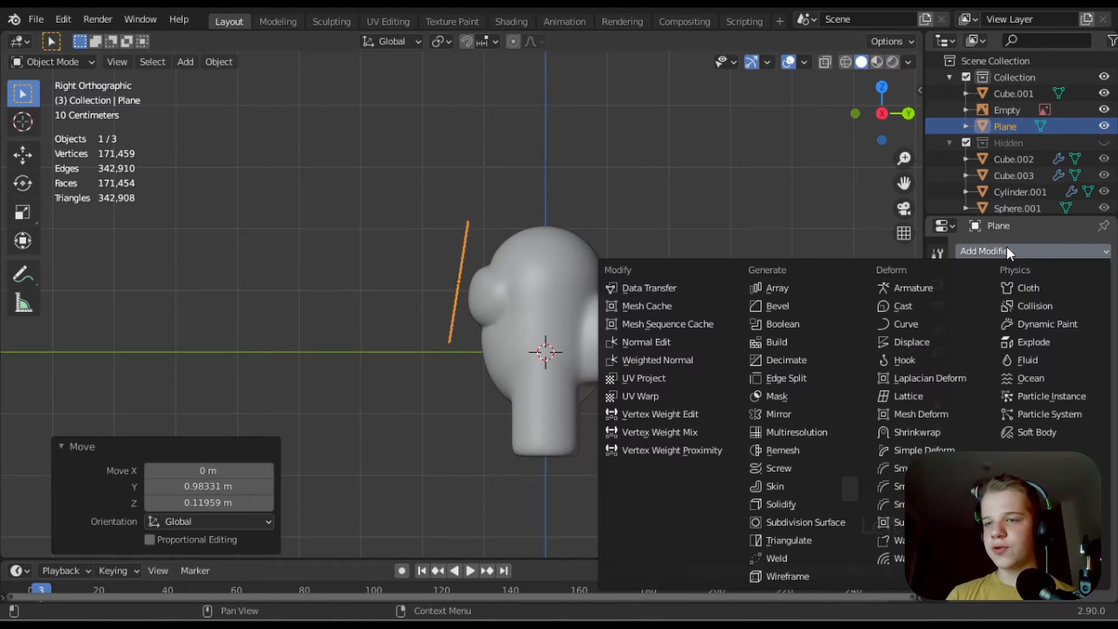
{"action": "left_click", "coordinate": [778, 414]}
{"action": "left_click", "coordinate": [1001, 251]}
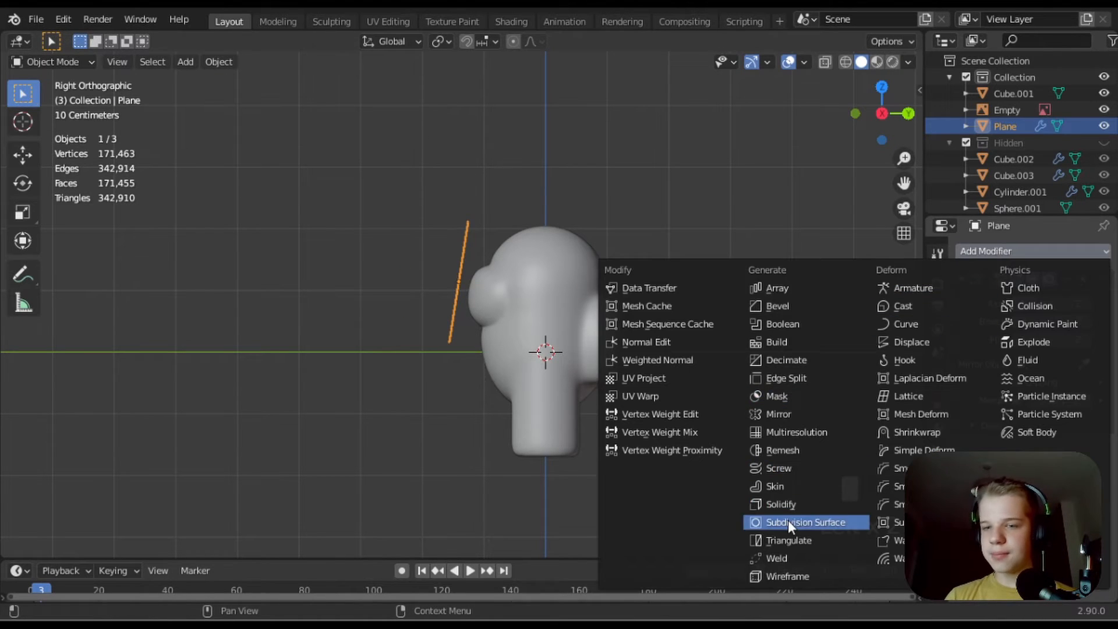
{"action": "left_click", "coordinate": [788, 522]}
{"action": "left_click", "coordinate": [999, 252]}
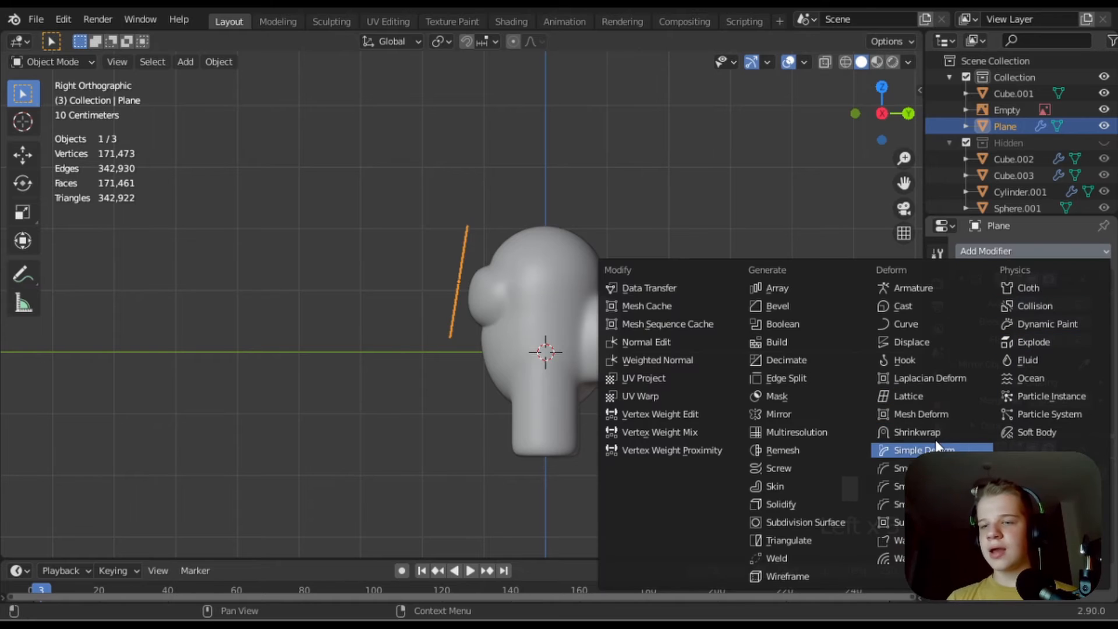
- Scale the plane to 0.520 in front view and move it down over the visor
{"action": "key", "text": "KP_1"}
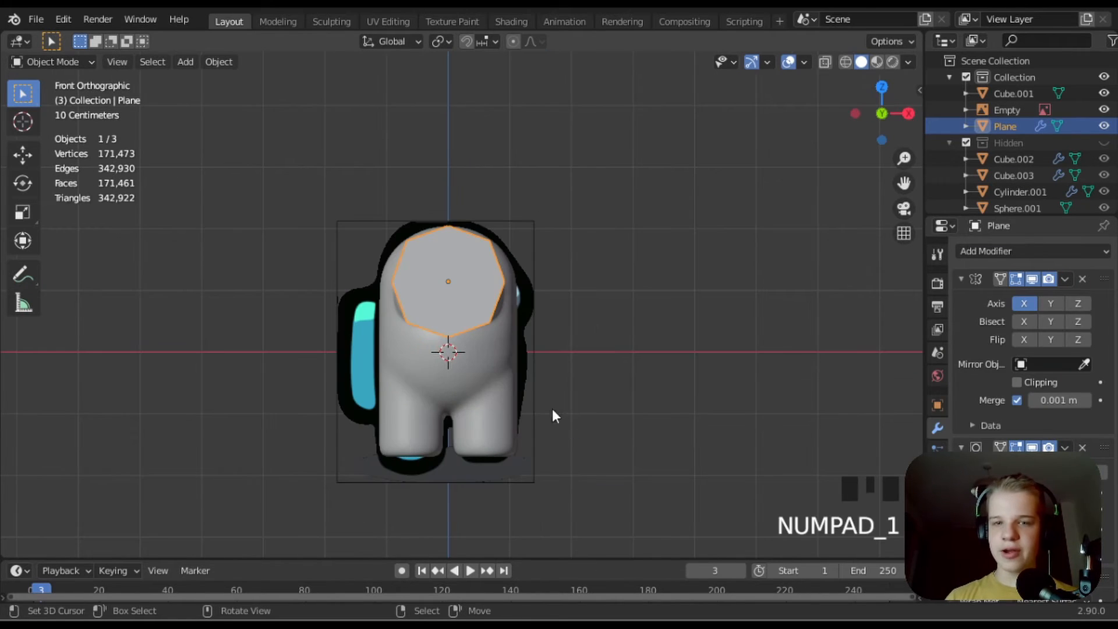
{"action": "scroll", "coordinate": [653, 247], "scroll_direction": "up", "scroll_amount": 5}
{"action": "key", "text": "z"}
{"action": "key", "text": "z"}
{"action": "key", "text": "Tab"}
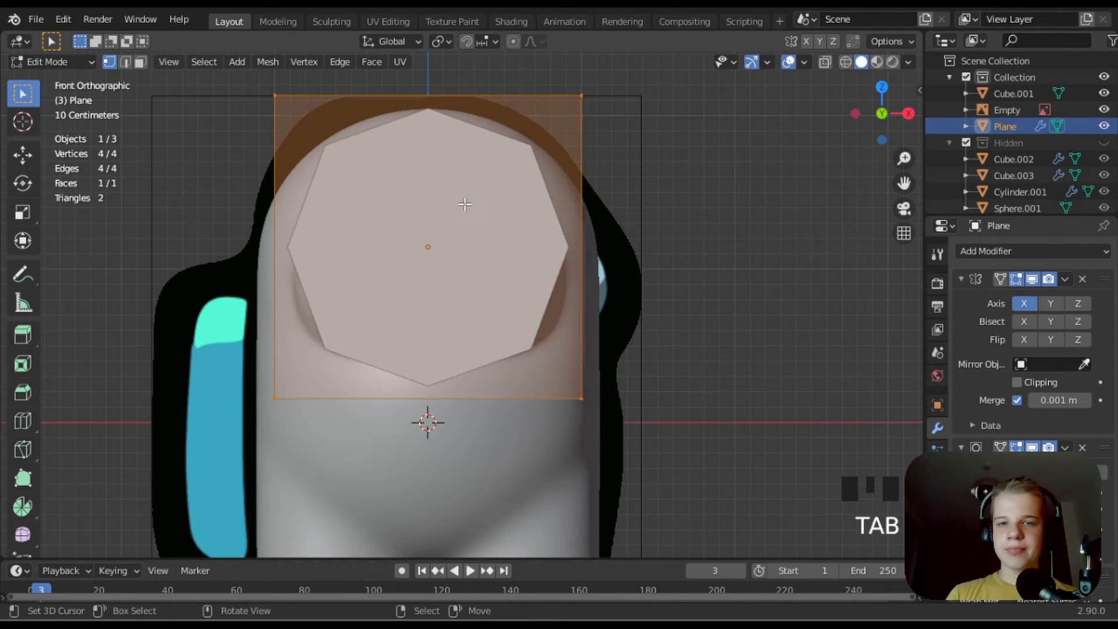
{"action": "key", "text": "Tab"}
{"action": "scroll", "coordinate": [609, 246], "scroll_direction": "down", "scroll_amount": 5}
{"action": "scroll", "coordinate": [609, 247], "scroll_direction": "up", "scroll_amount": 7}
{"action": "key", "text": "s"}
{"action": "left_click", "coordinate": [632, 265]}
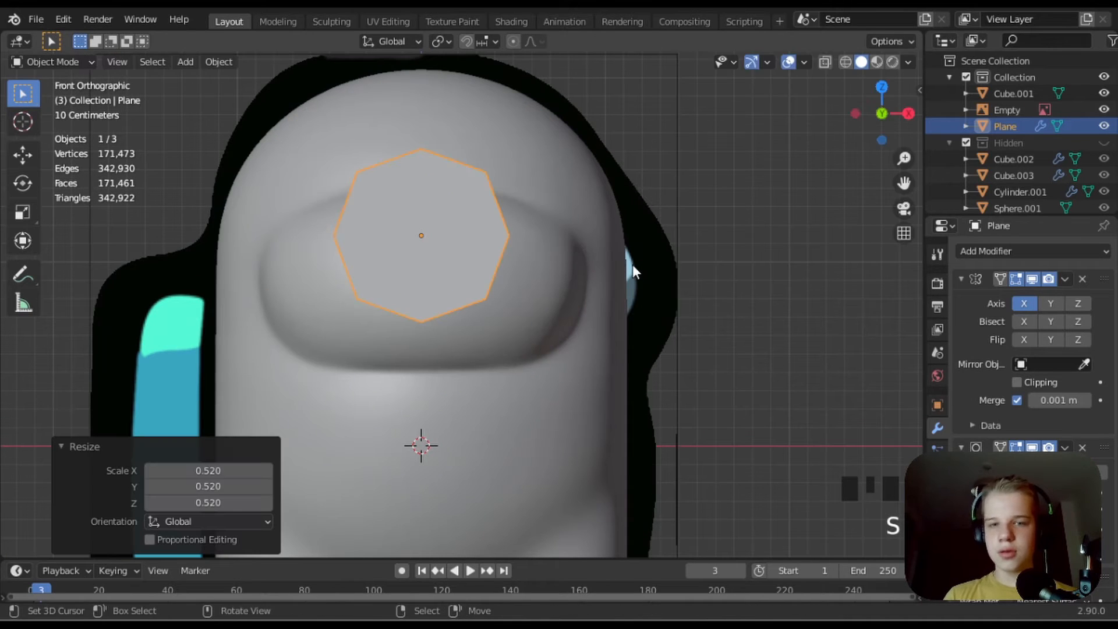
{"action": "key", "text": "g"}
{"action": "left_click", "coordinate": [625, 313]}
{"action": "key", "text": "ctrl+z"}
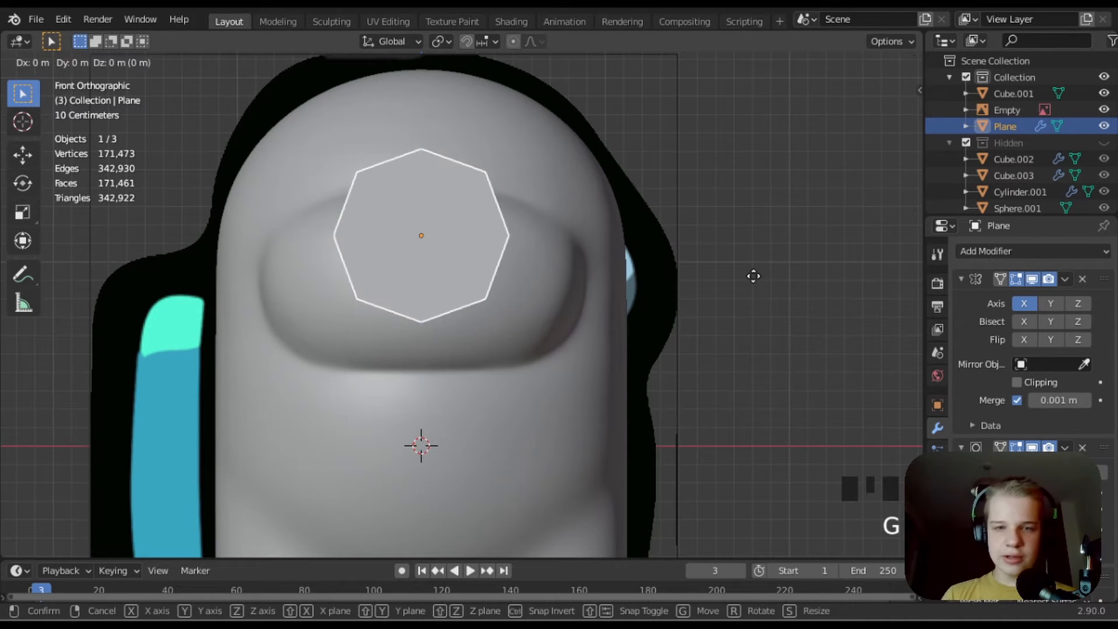
- Cut the plane vertically through its centre with one edge loop and delete the vertices of its left half
{"action": "key", "text": "Tab"}
{"action": "key", "text": "ctrl+r"}
{"action": "left_click", "coordinate": [452, 329]}
{"action": "right_click", "coordinate": [452, 330]}
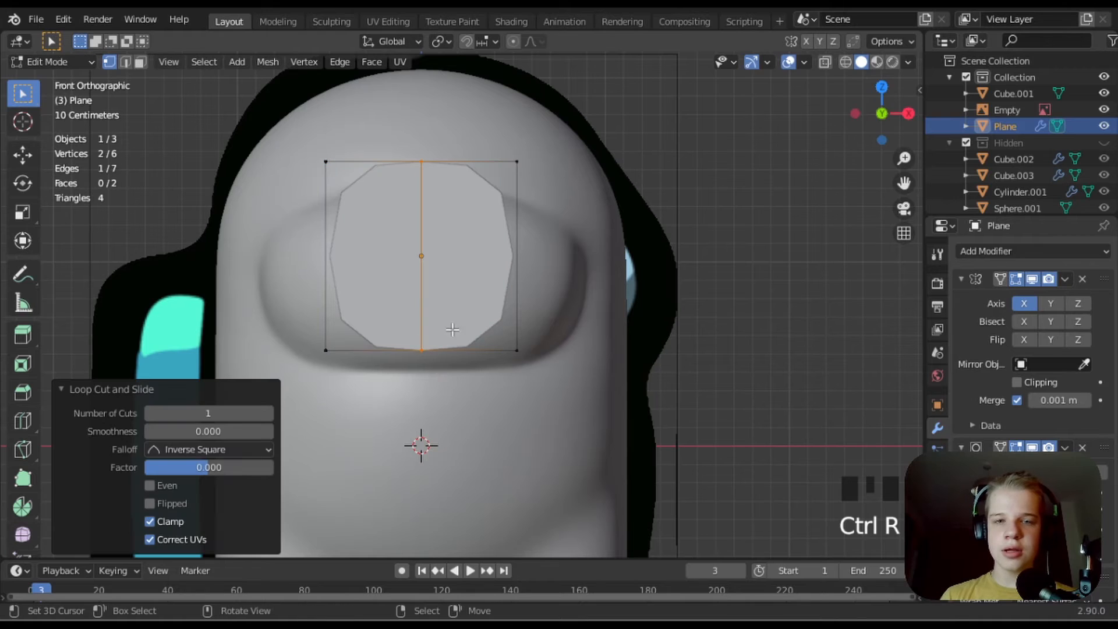
{"action": "left_click_drag", "start_coordinate": [280, 371], "coordinate": [378, 113]}
{"action": "key", "text": "x"}
{"action": "left_click", "coordinate": [378, 113]}
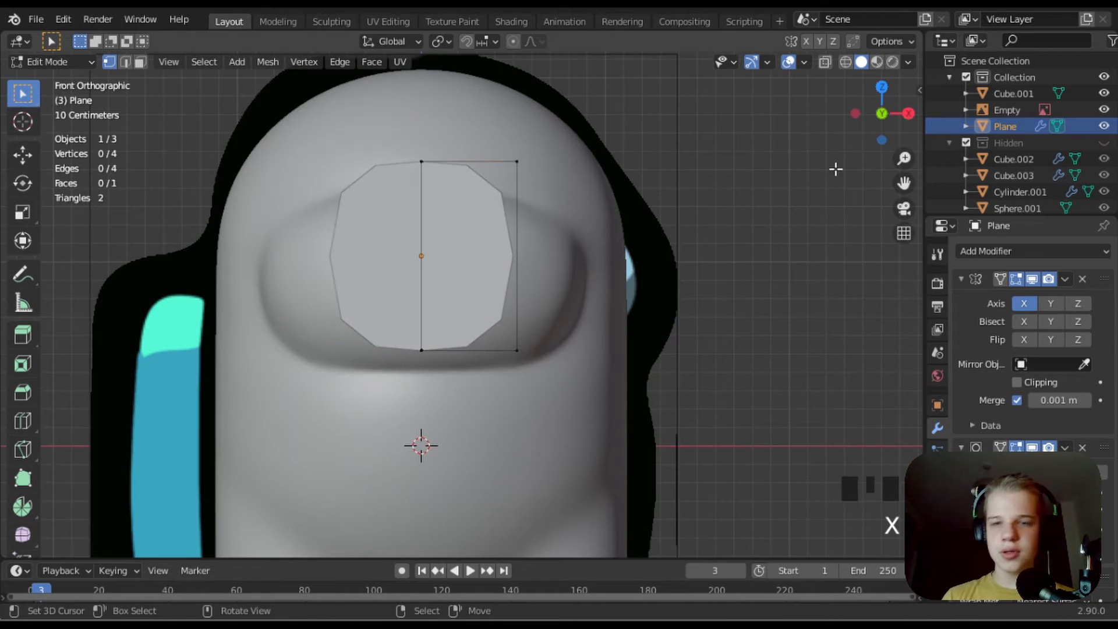
- Enable Clipping on the Mirror modifier and set the Subdivision modifier to Simple with 2 viewport levels
{"action": "left_click", "coordinate": [1016, 382]}
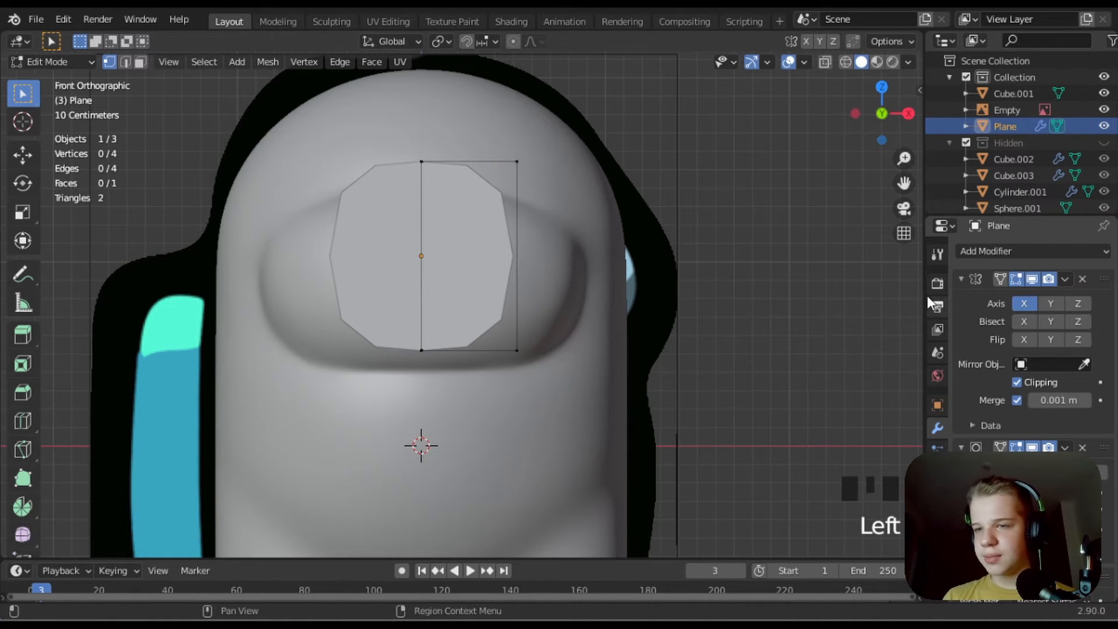
{"action": "left_click", "coordinate": [961, 279]}
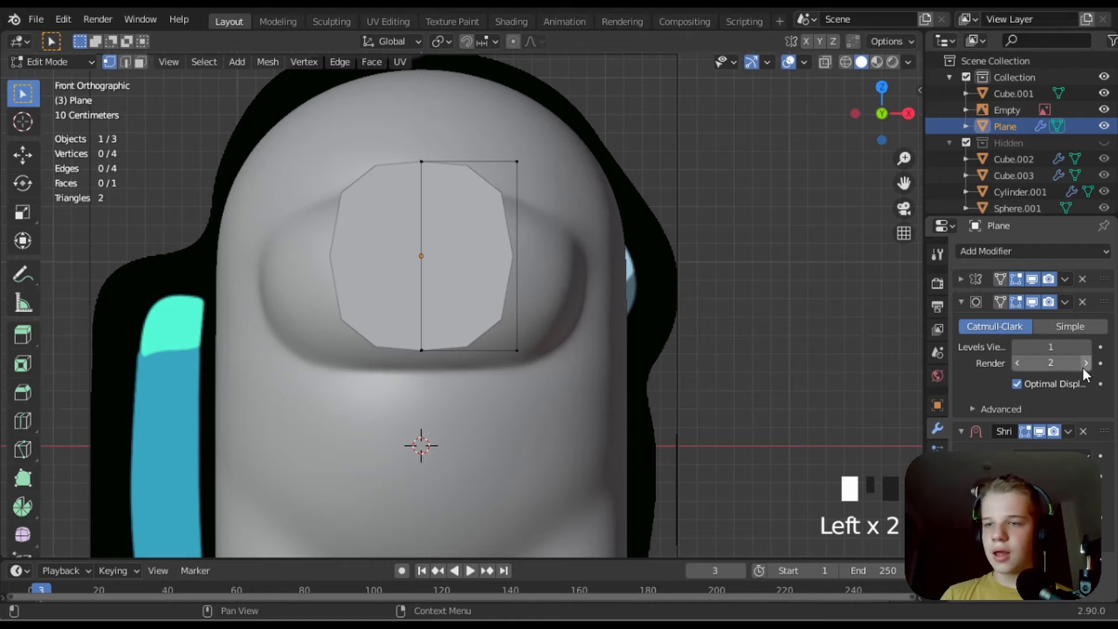
{"action": "left_click", "coordinate": [1084, 324]}
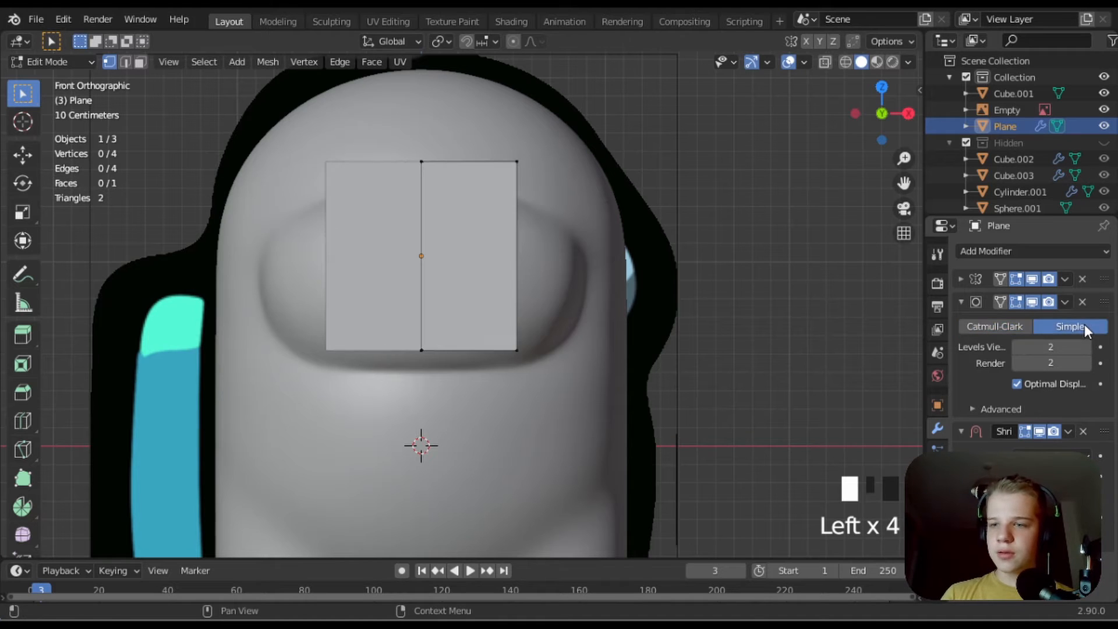
- Set the character mesh Cube.001 as the Shrinkwrap modifier's target
{"action": "left_click", "coordinate": [961, 302]}
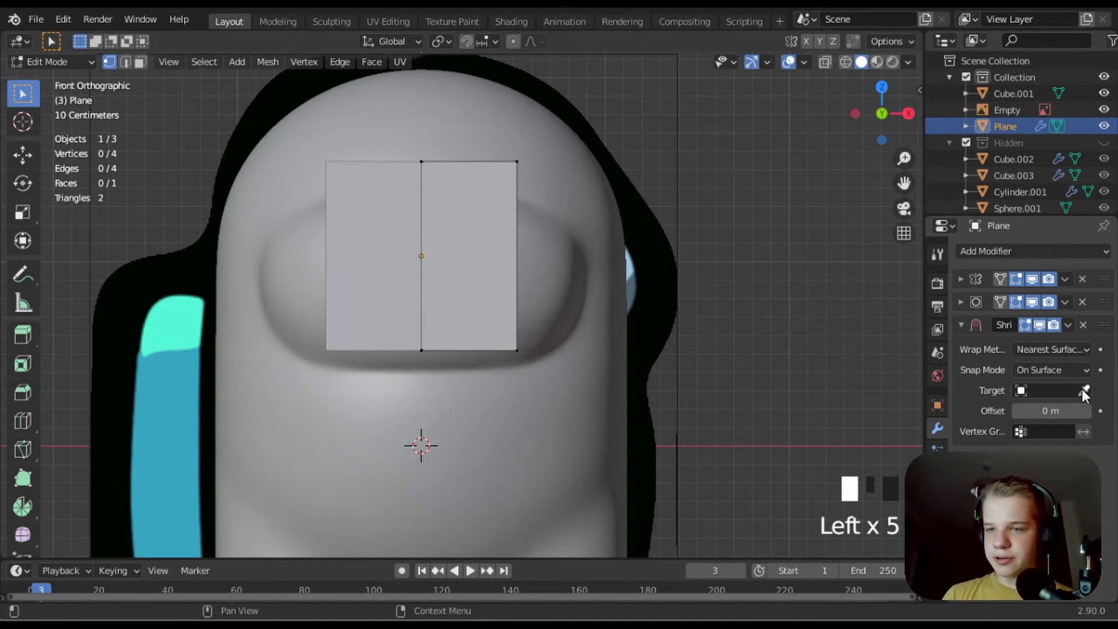
{"action": "left_click", "coordinate": [1084, 390]}
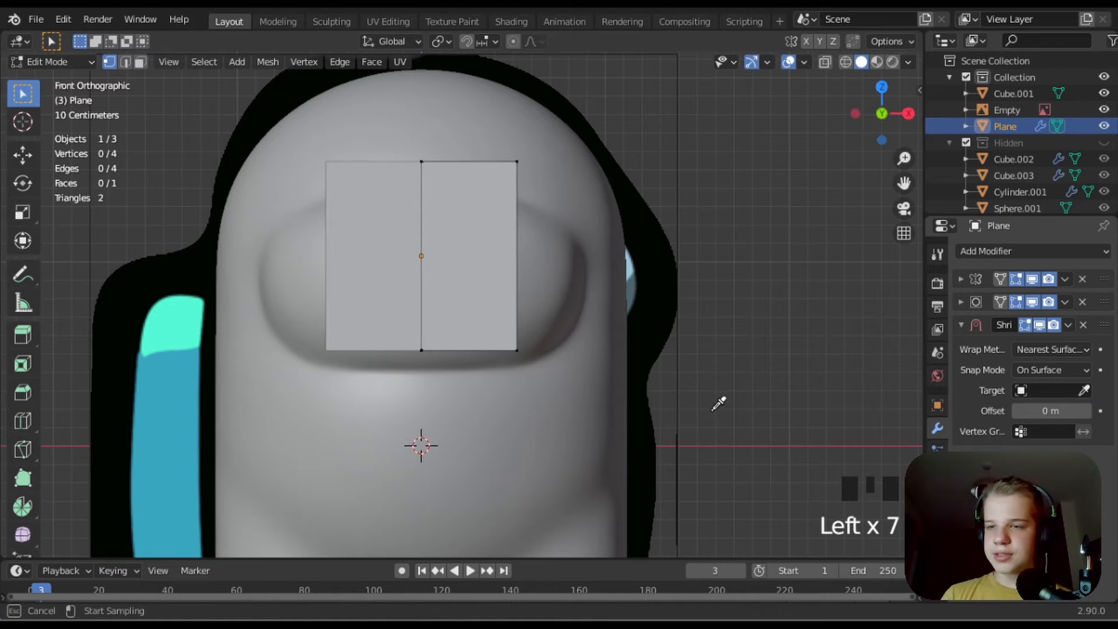
{"action": "left_click", "coordinate": [551, 413]}
- Assign the existing material named Material to the plane
{"action": "left_click", "coordinate": [937, 543]}
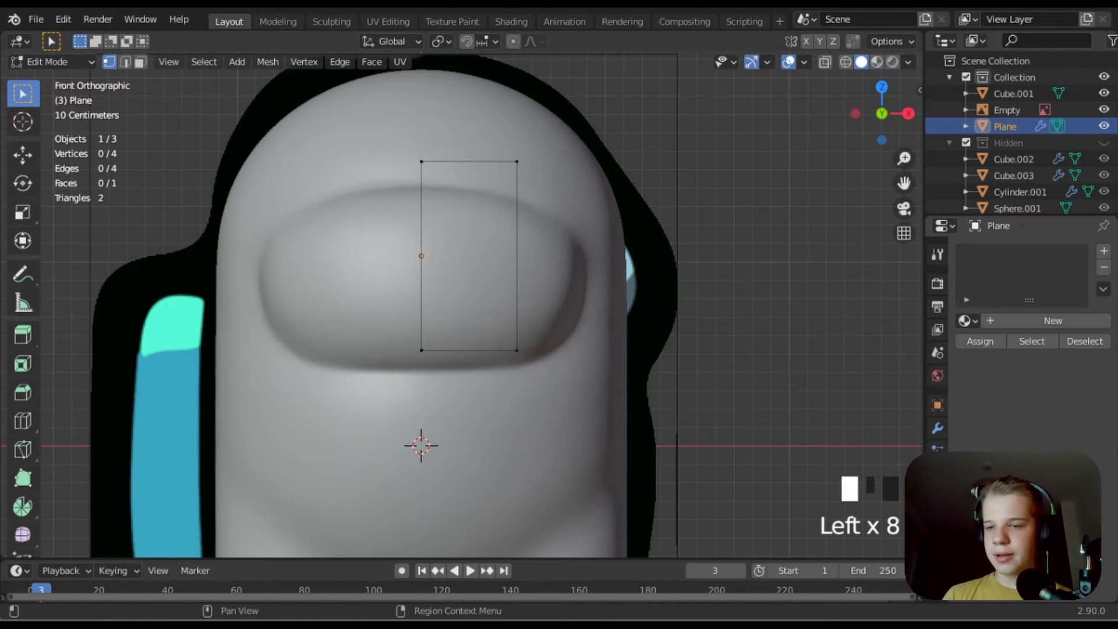
{"action": "left_click", "coordinate": [965, 321]}
{"action": "left_click", "coordinate": [950, 345]}
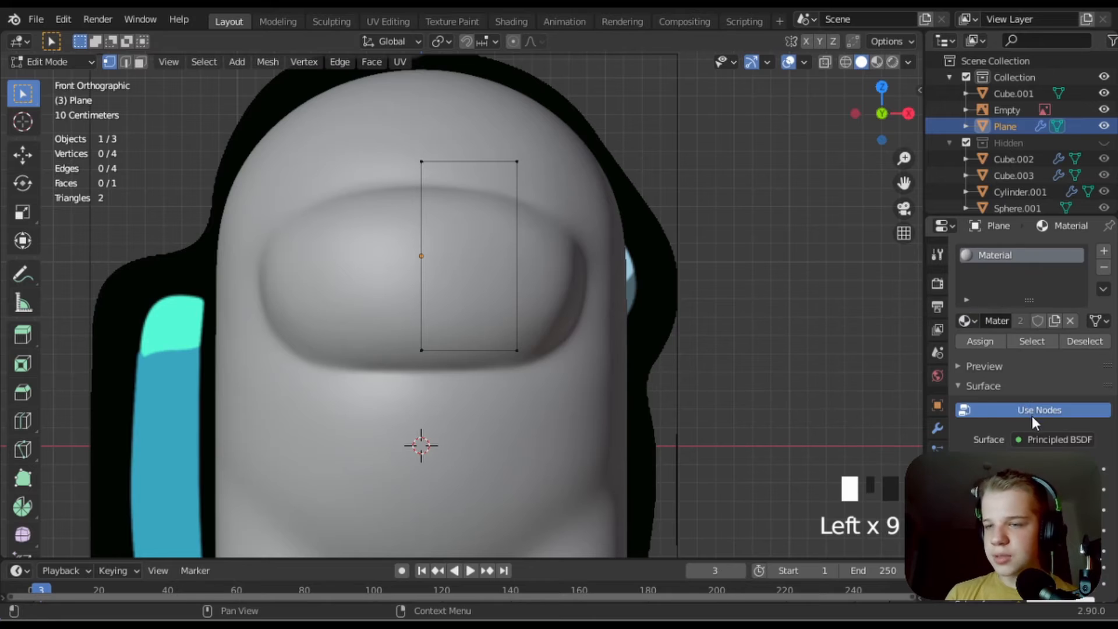
{"action": "scroll", "coordinate": [1032, 407], "scroll_direction": "down", "scroll_amount": 20}
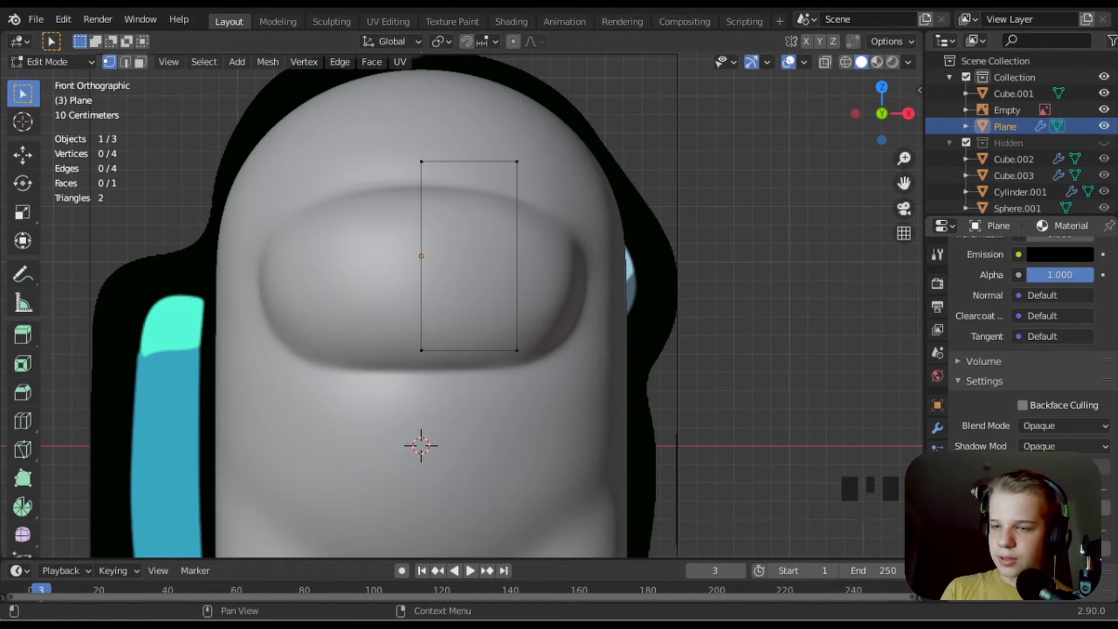
{"action": "scroll", "coordinate": [1031, 349], "scroll_direction": "down", "scroll_amount": 6}
{"action": "left_click", "coordinate": [1055, 532]}
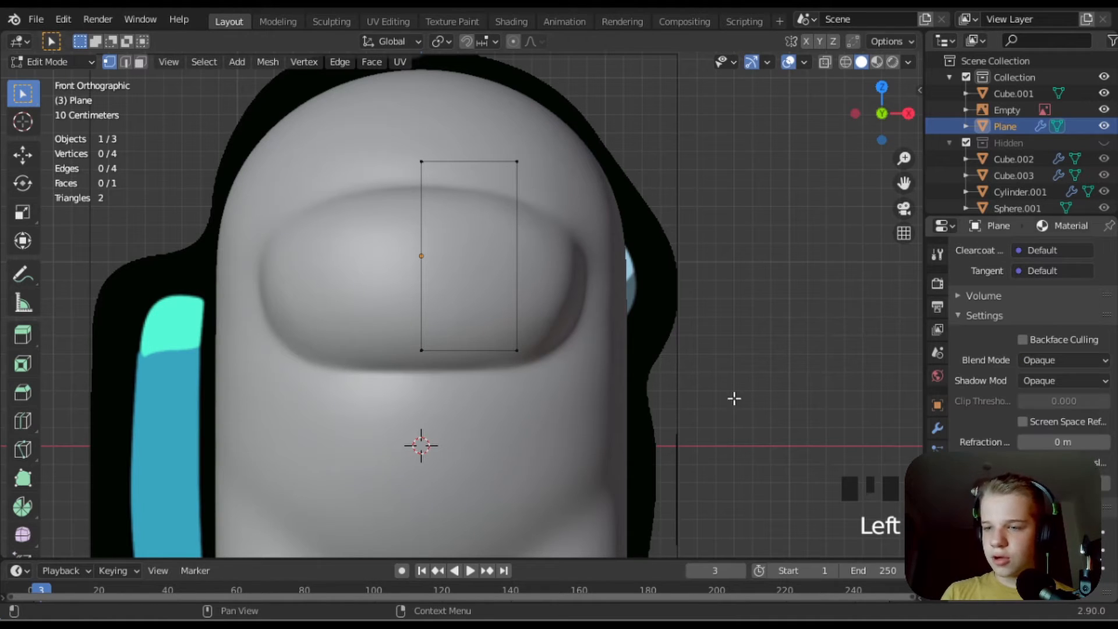
- Turn on snapping to faces and move the plane's upper centre vertex down onto the visor
{"action": "left_click", "coordinate": [494, 38]}
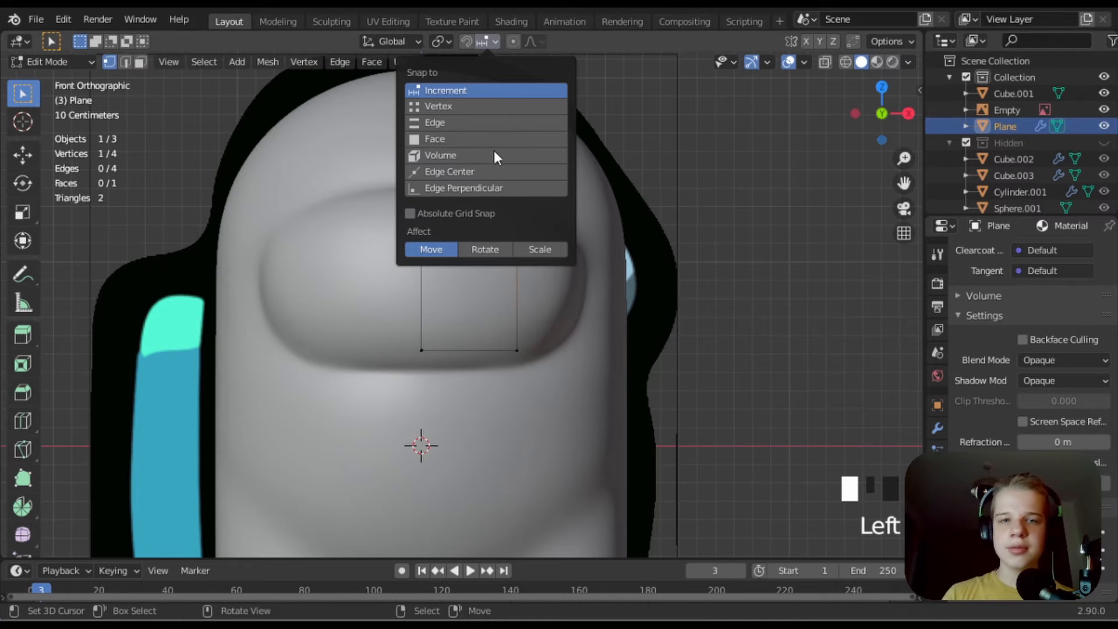
{"action": "left_click", "coordinate": [454, 139]}
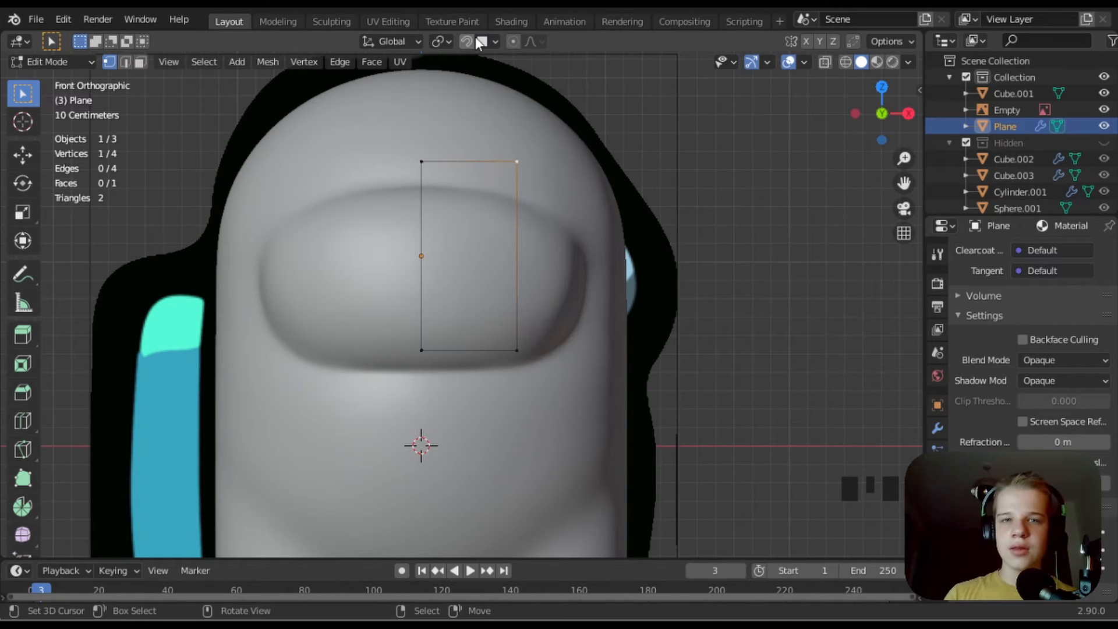
{"action": "right_click", "coordinate": [428, 171]}
{"action": "key", "text": "g"}
{"action": "left_click", "coordinate": [424, 212]}
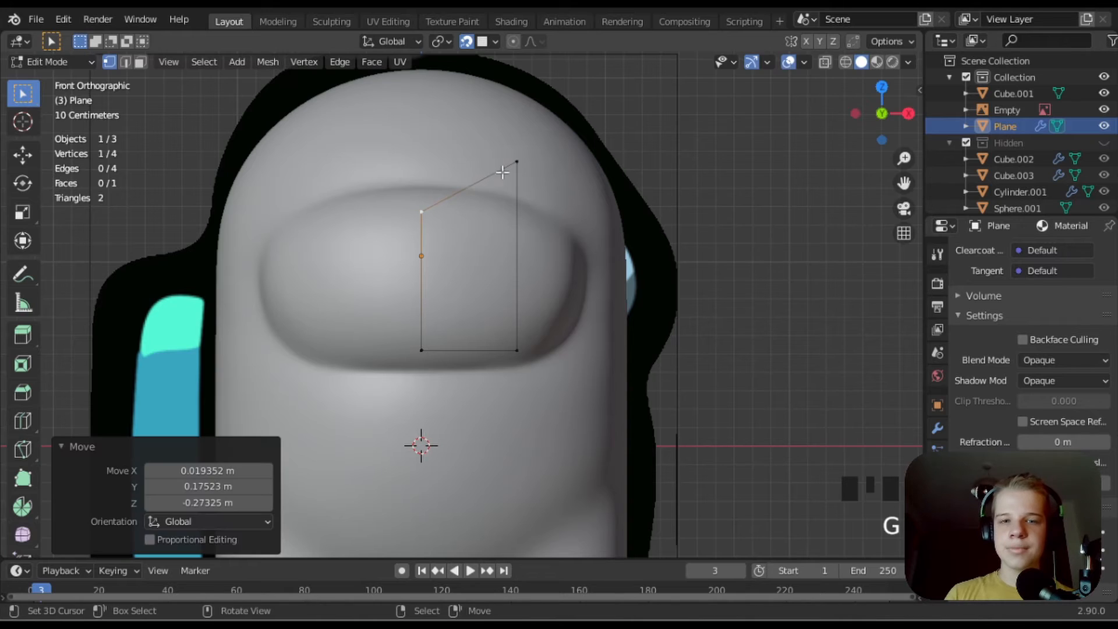
- Snap the plane's upper and lower outer corner vertices onto the visor surface
{"action": "right_click", "coordinate": [512, 167]}
{"action": "key", "text": "g"}
{"action": "left_click", "coordinate": [518, 221]}
{"action": "left_click", "coordinate": [516, 315]}
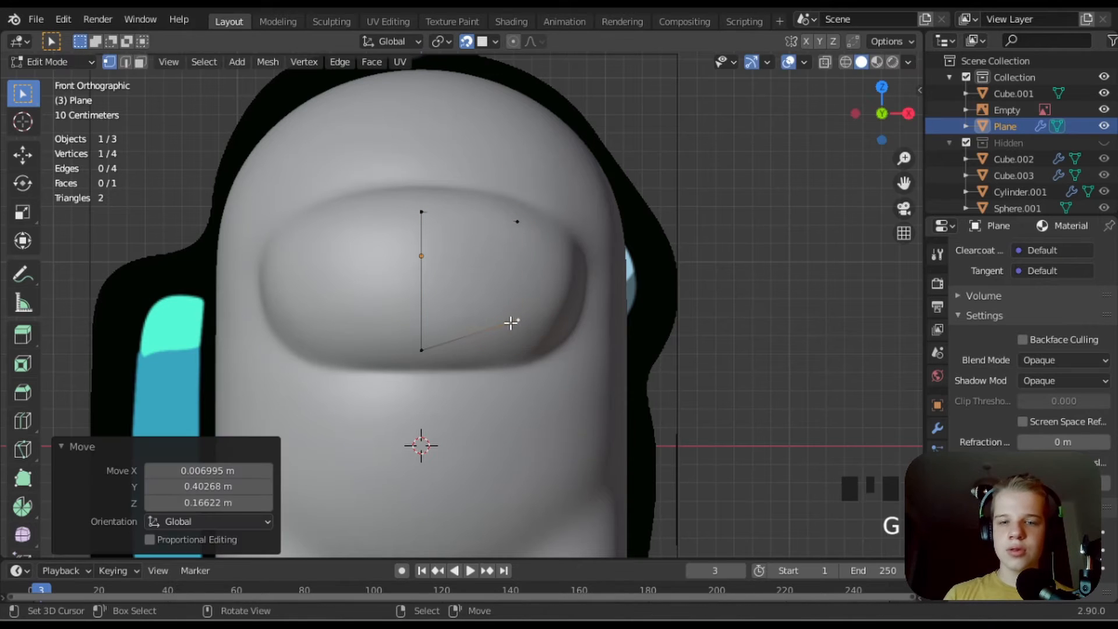
- Snap the plane's lower centre vertex onto the visor and display the Shrinkwrap modifier on the edit cage
{"action": "right_click", "coordinate": [421, 348]}
{"action": "key", "text": "g"}
{"action": "left_click", "coordinate": [420, 337]}
{"action": "left_click", "coordinate": [937, 428]}
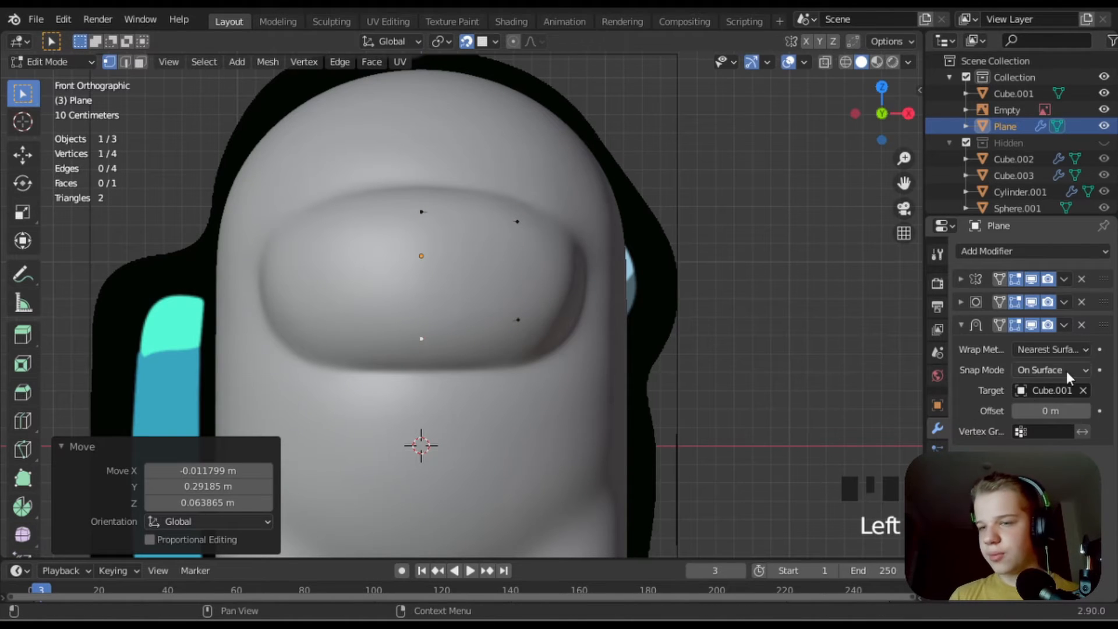
{"action": "left_click", "coordinate": [999, 324]}
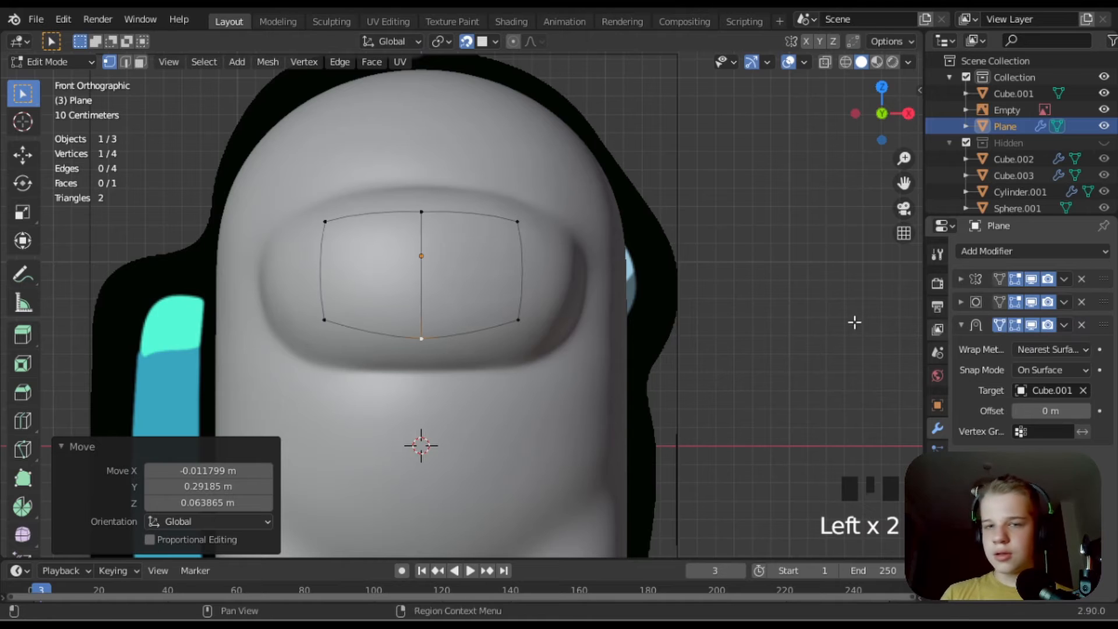
- Set the Shrinkwrap modifier's snap mode to Outside Surface with an offset of 0.012 m
{"action": "left_click", "coordinate": [1040, 368]}
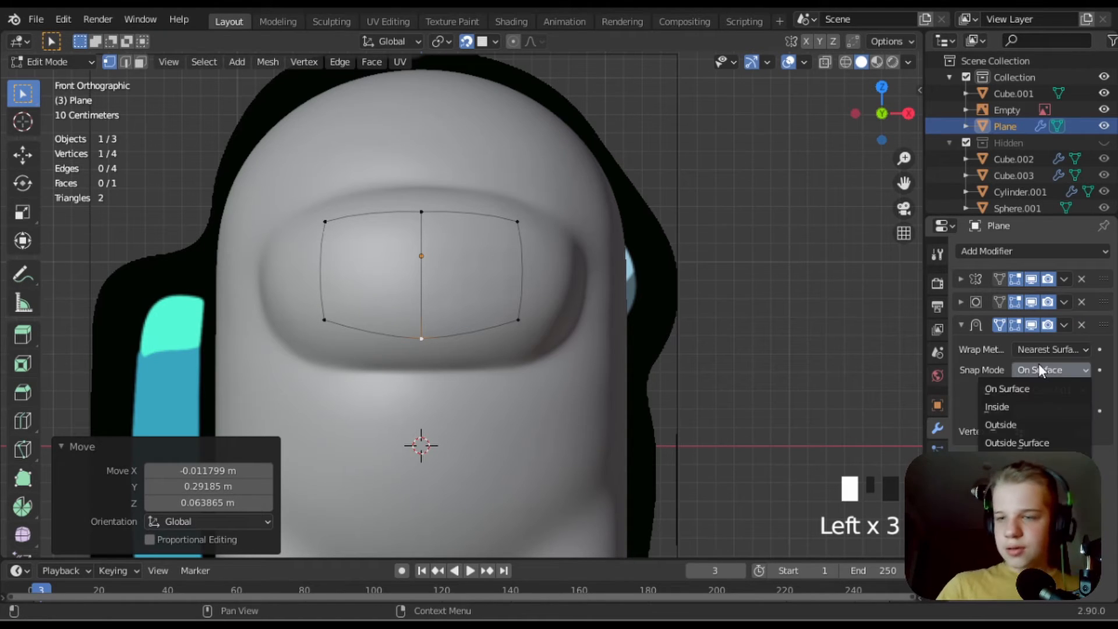
{"action": "left_click", "coordinate": [1036, 443]}
{"action": "left_click_drag", "start_coordinate": [1045, 411], "coordinate": [1059, 411]}
{"action": "scroll", "coordinate": [462, 346], "scroll_direction": "up", "scroll_amount": 2}
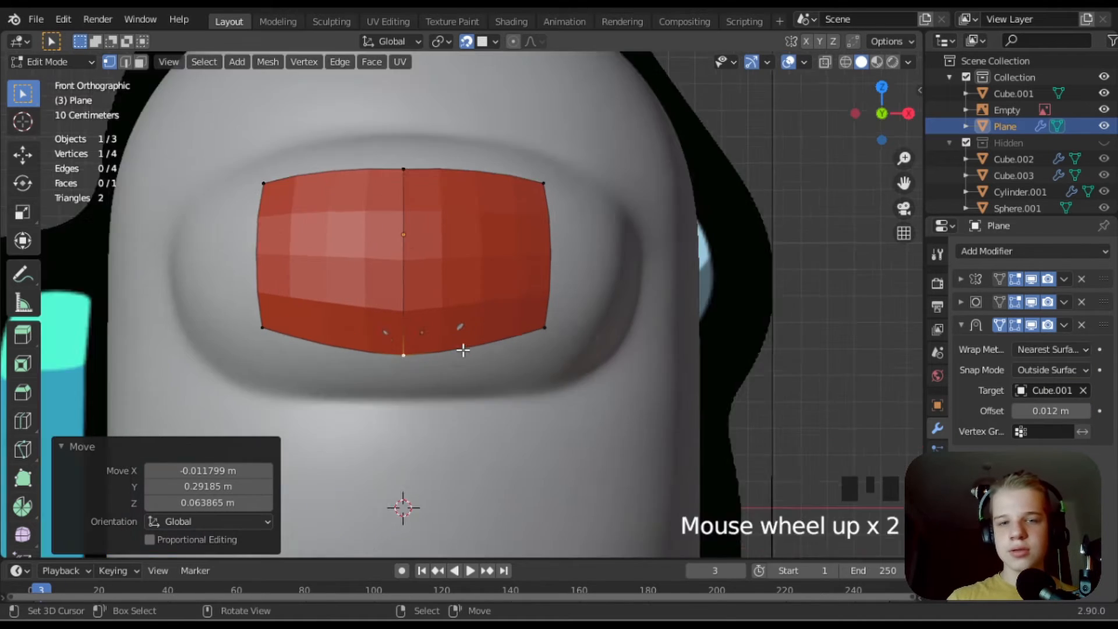
{"action": "middle_click_drag", "start_coordinate": [461, 346], "coordinate": [599, 399]}
{"action": "key", "text": "KP_1"}
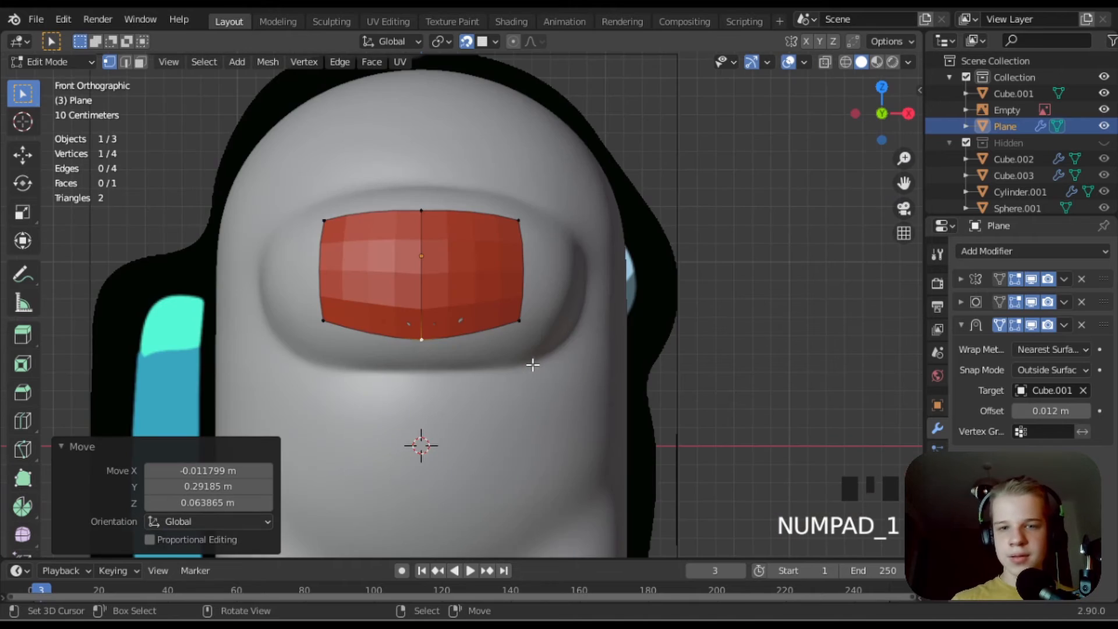
- Adjust the plane material's viewport display settings to give the red surface a flatter, less shiny look
{"action": "scroll", "coordinate": [531, 365], "scroll_direction": "up", "scroll_amount": 3}
{"action": "left_click", "coordinate": [937, 447]}
{"action": "scroll", "coordinate": [1016, 446], "scroll_direction": "down", "scroll_amount": 12}
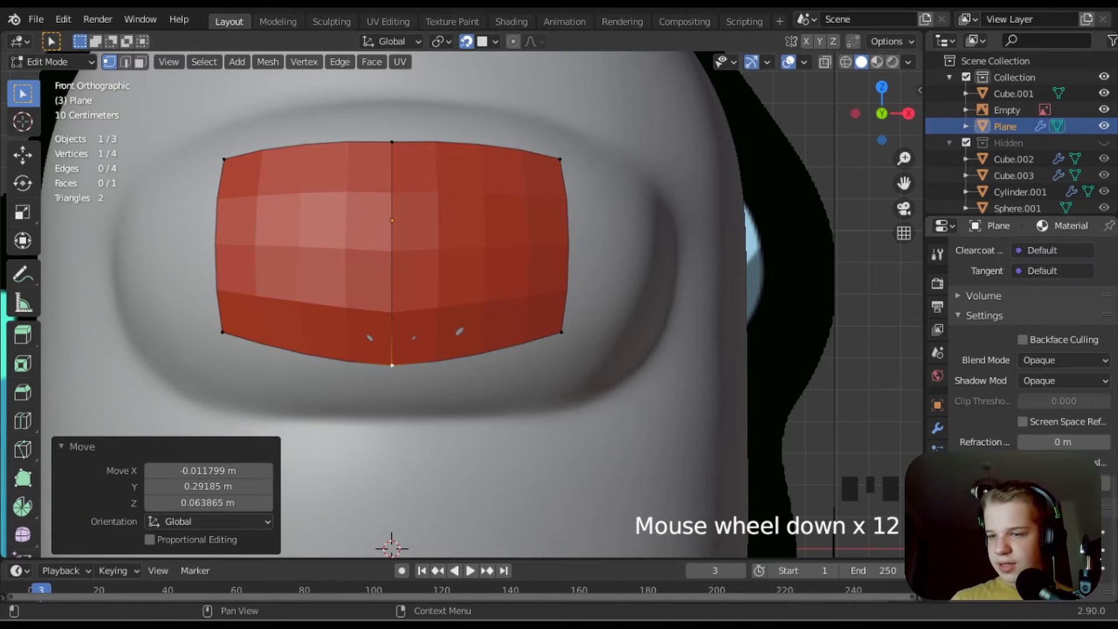
{"action": "left_click", "coordinate": [1048, 570]}
{"action": "left_click_drag", "start_coordinate": [1048, 571], "coordinate": [1094, 571]}
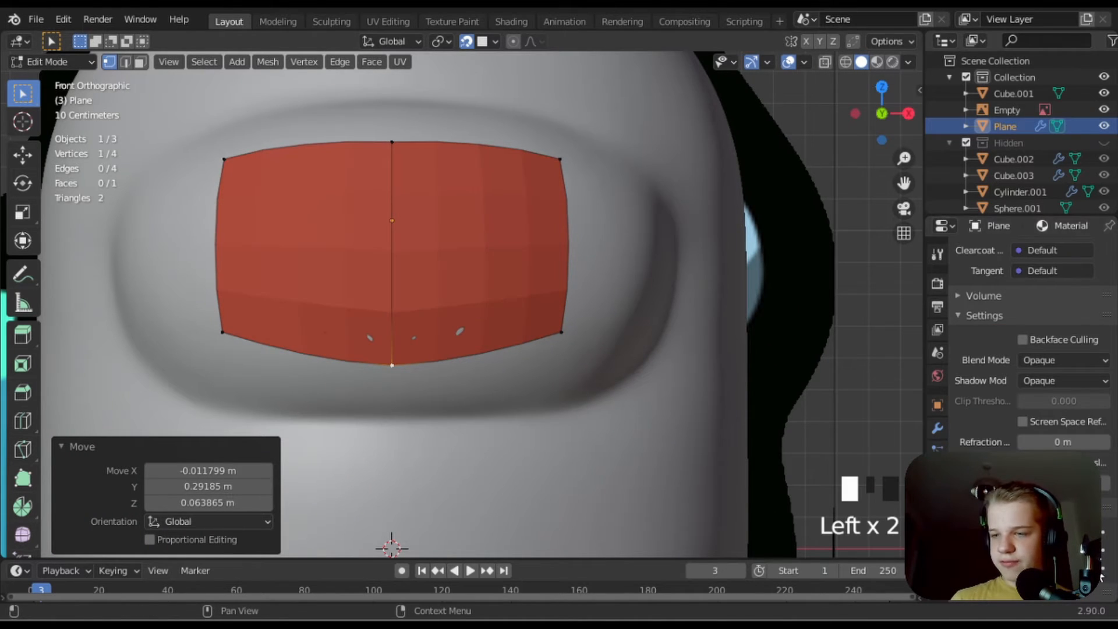
- Move the plane's lower outer corner vertex outward along the visor and its lower centre vertex slightly down
{"action": "left_click", "coordinate": [561, 333]}
{"action": "key", "text": "g"}
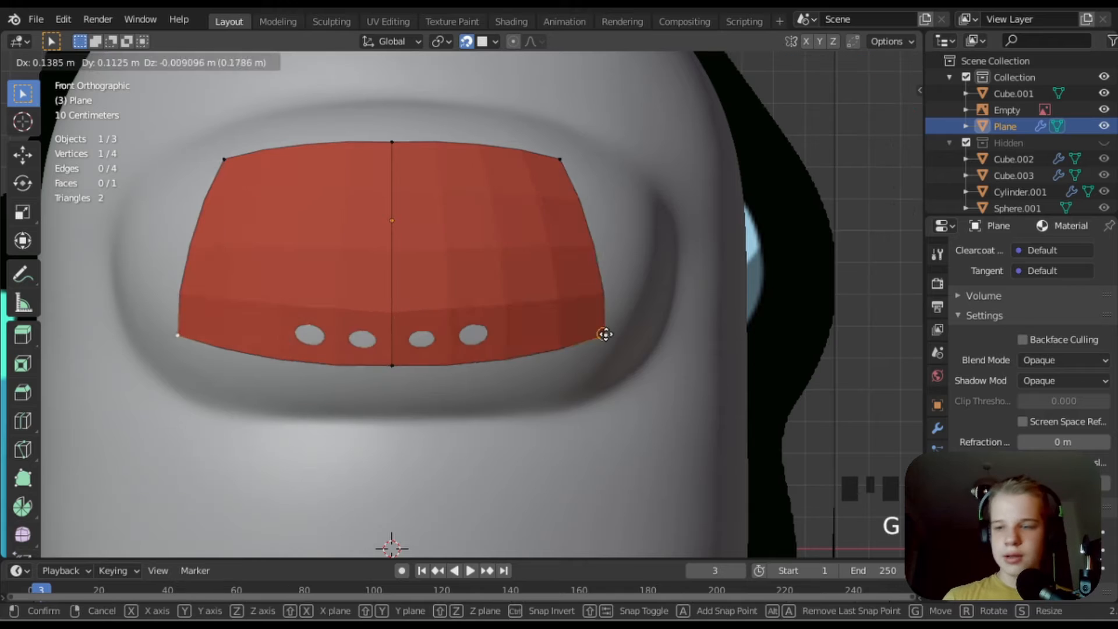
{"action": "left_click", "coordinate": [599, 347]}
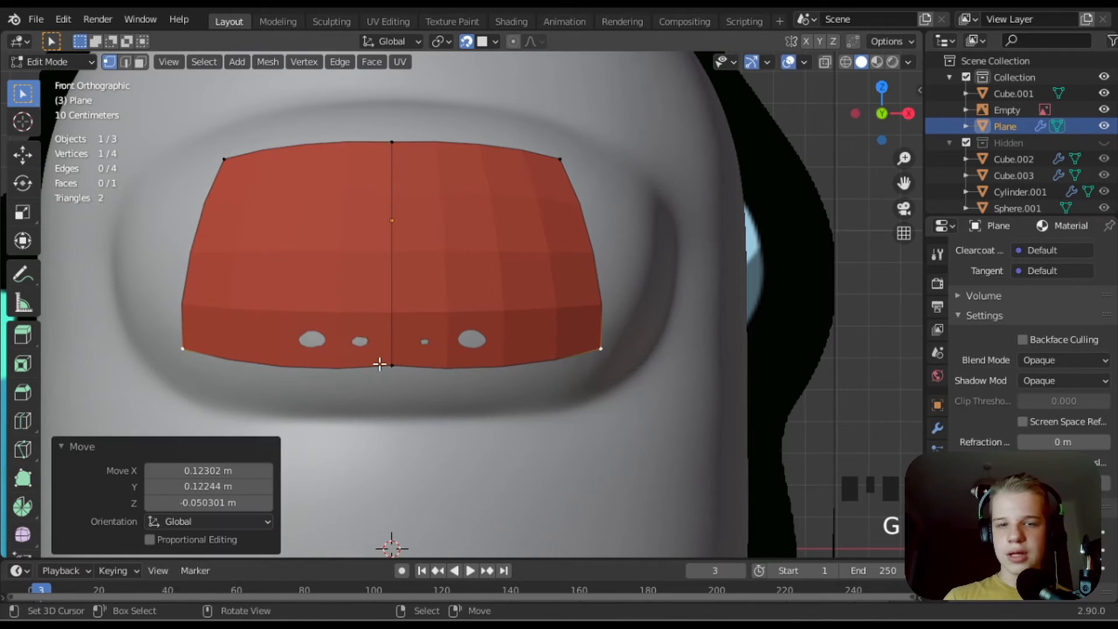
{"action": "left_click", "coordinate": [388, 366]}
{"action": "key", "text": "g"}
{"action": "left_click", "coordinate": [393, 371]}
- Move the plane's upper outer corner vertex out towards the visor's edge and raise the upper centre vertex
{"action": "left_click", "coordinate": [563, 160]}
{"action": "key", "text": "g"}
{"action": "left_click", "coordinate": [616, 180]}
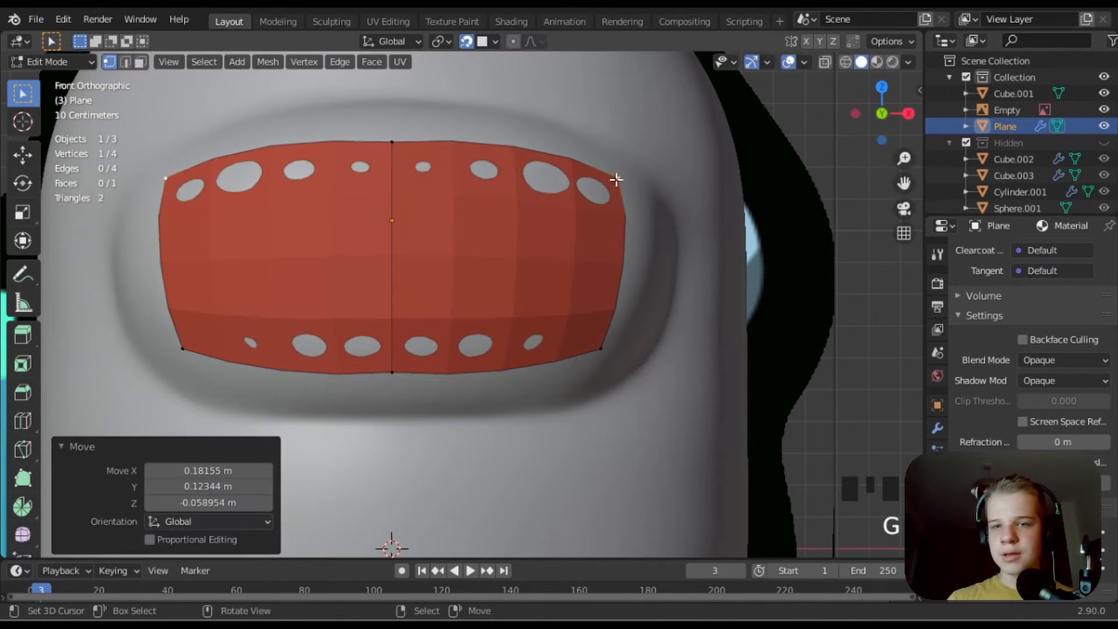
{"action": "key", "text": "g"}
{"action": "left_click", "coordinate": [383, 122]}
- Add a vertical loop cut midway across the mirrored plane and reposition its lower vertex along the visor's lower edge
{"action": "key", "text": "ctrl+r"}
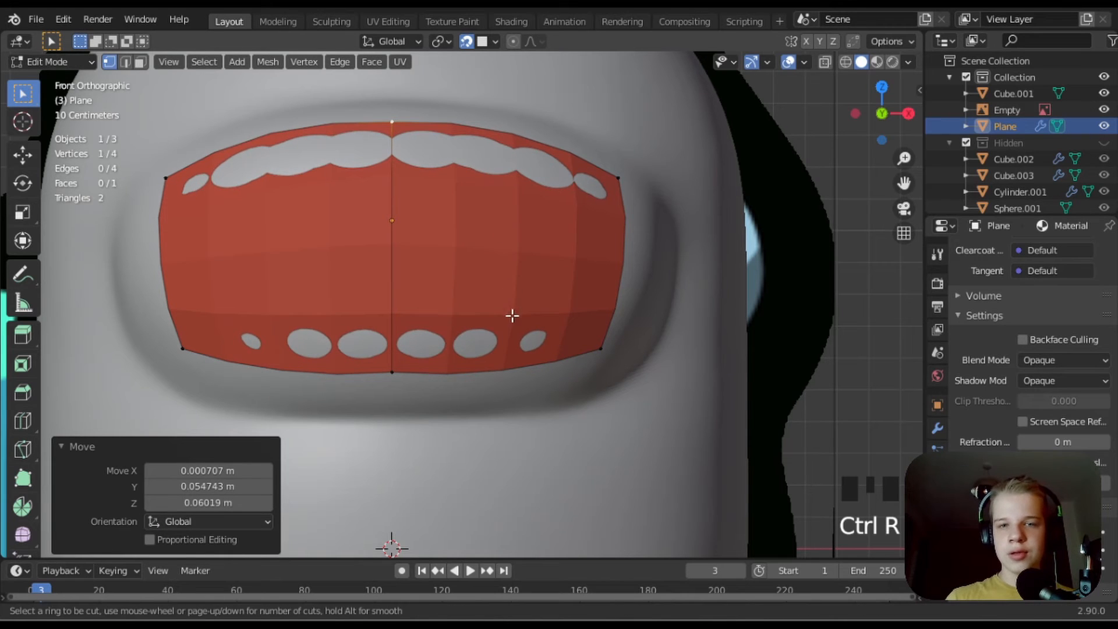
{"action": "left_click", "coordinate": [512, 358]}
{"action": "left_click", "coordinate": [510, 359]}
{"action": "left_click", "coordinate": [518, 371]}
{"action": "key", "text": "g"}
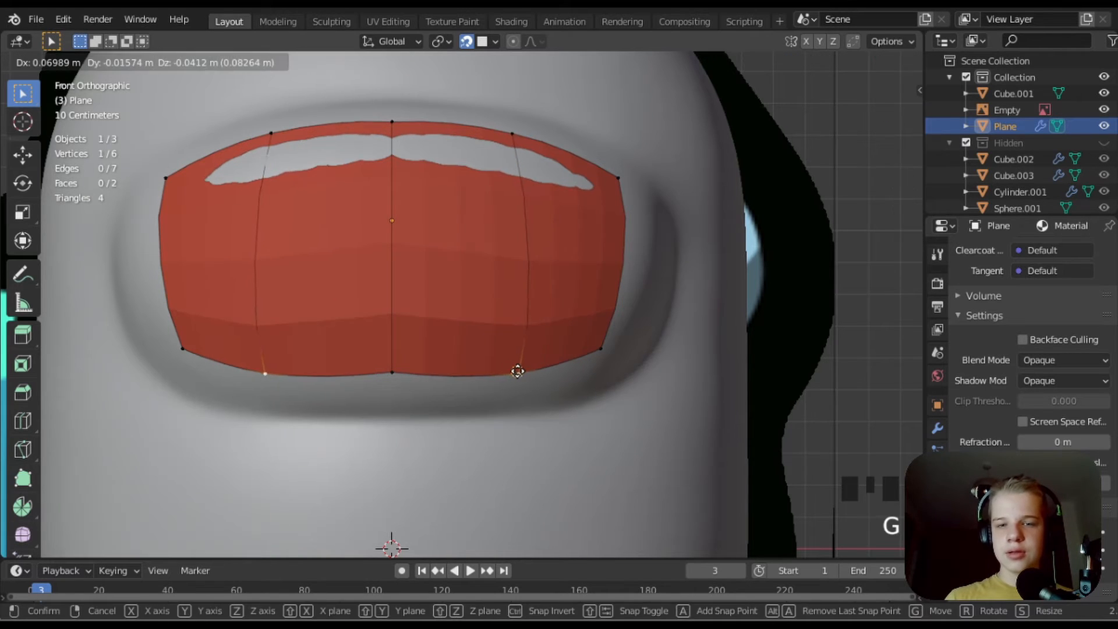
- Reposition the visor mesh's lower intermediate, lower centre and upper intermediate vertices to smooth its curved outline
{"action": "left_click", "coordinate": [516, 365]}
{"action": "left_click", "coordinate": [392, 371]}
{"action": "key", "text": "g"}
{"action": "left_click", "coordinate": [395, 371]}
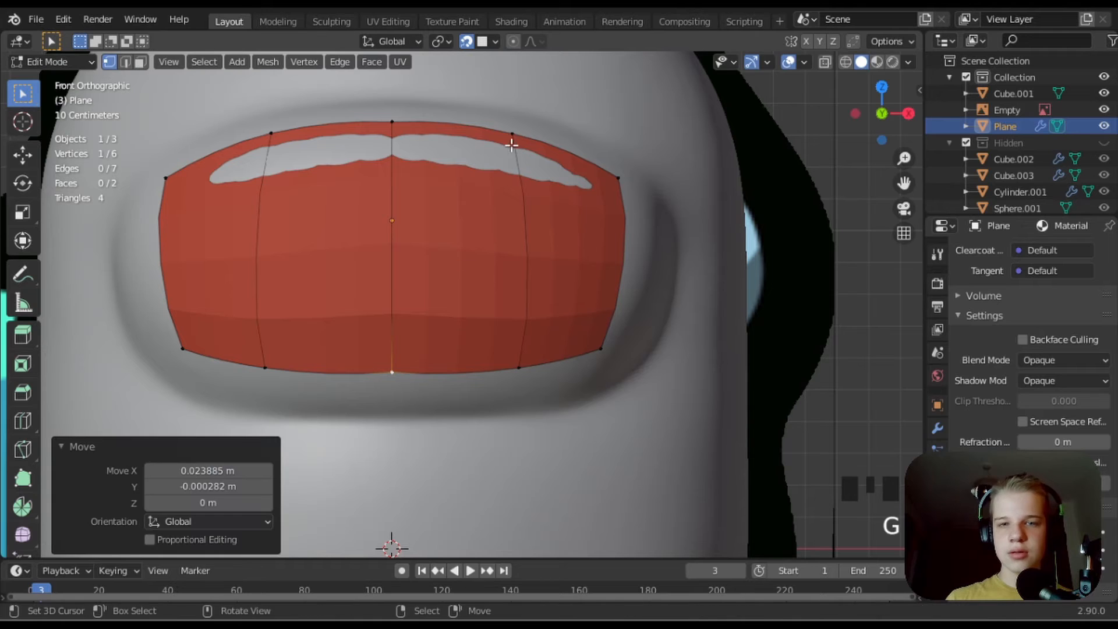
{"action": "right_click", "coordinate": [511, 135]}
{"action": "key", "text": "g"}
{"action": "left_click", "coordinate": [599, 194]}
- Add a horizontal edge loop across the middle of the visor mesh and move its outer vertex outward to round the side
{"action": "key", "text": "ctrl+r"}
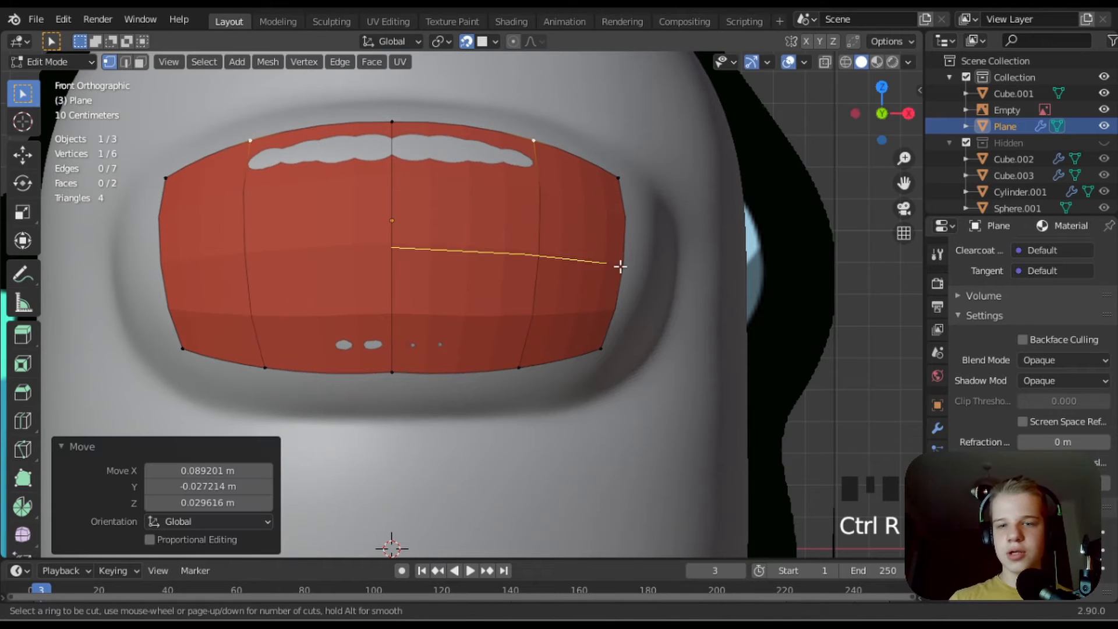
{"action": "left_click", "coordinate": [619, 266]}
{"action": "right_click", "coordinate": [621, 267]}
{"action": "right_click", "coordinate": [625, 261]}
{"action": "key", "text": "g"}
{"action": "left_click", "coordinate": [641, 259]}
- Raise the intermediate and centre vertices of the horizontal middle loop so it curves evenly across the visor
{"action": "right_click", "coordinate": [557, 252]}
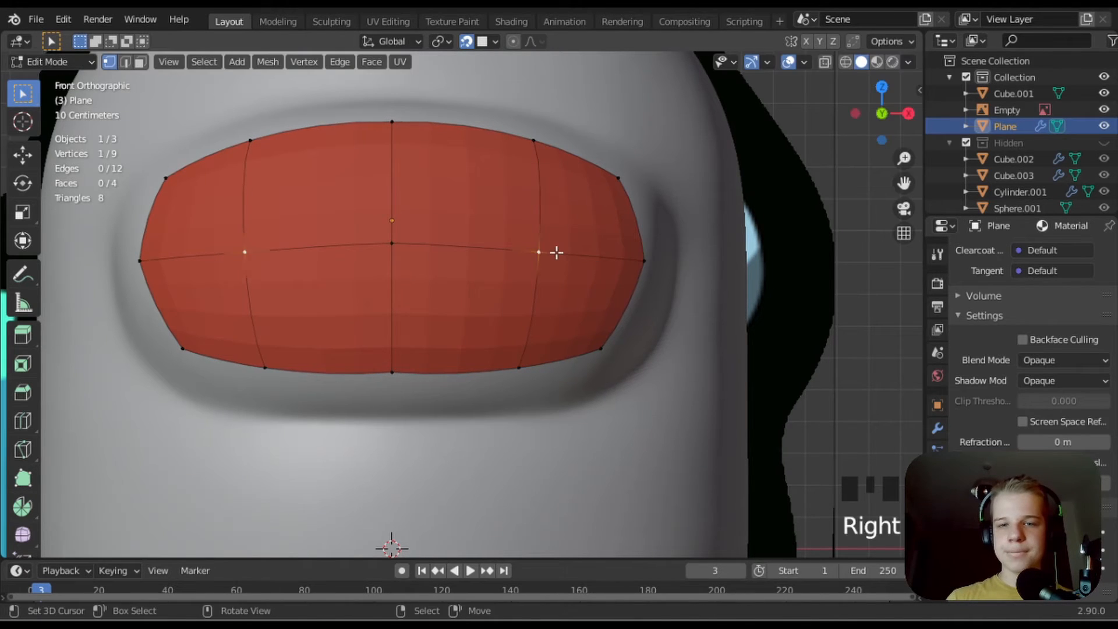
{"action": "key", "text": "g"}
{"action": "left_click", "coordinate": [545, 246]}
{"action": "right_click", "coordinate": [392, 243]}
{"action": "key", "text": "g"}
{"action": "left_click", "coordinate": [395, 240]}
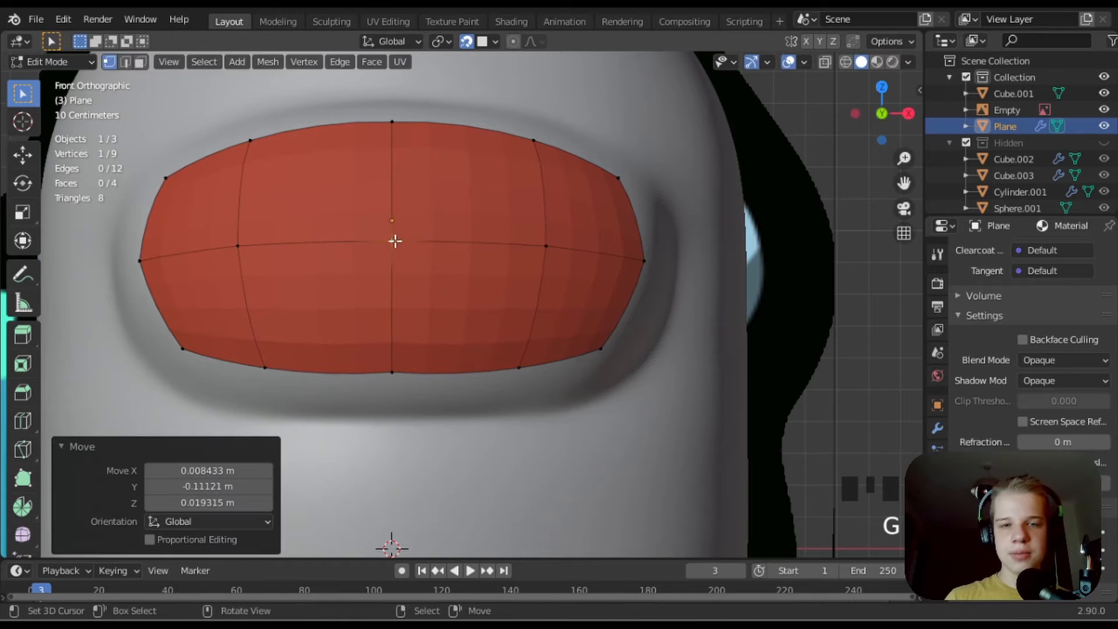
- Extrude the vertices along the visor mesh's lower border down into the crease beneath the visor
{"action": "middle_click_drag", "start_coordinate": [395, 241], "coordinate": [439, 294]}
{"action": "scroll", "coordinate": [432, 392], "scroll_direction": "up", "scroll_amount": 2}
{"action": "key", "text": "e"}
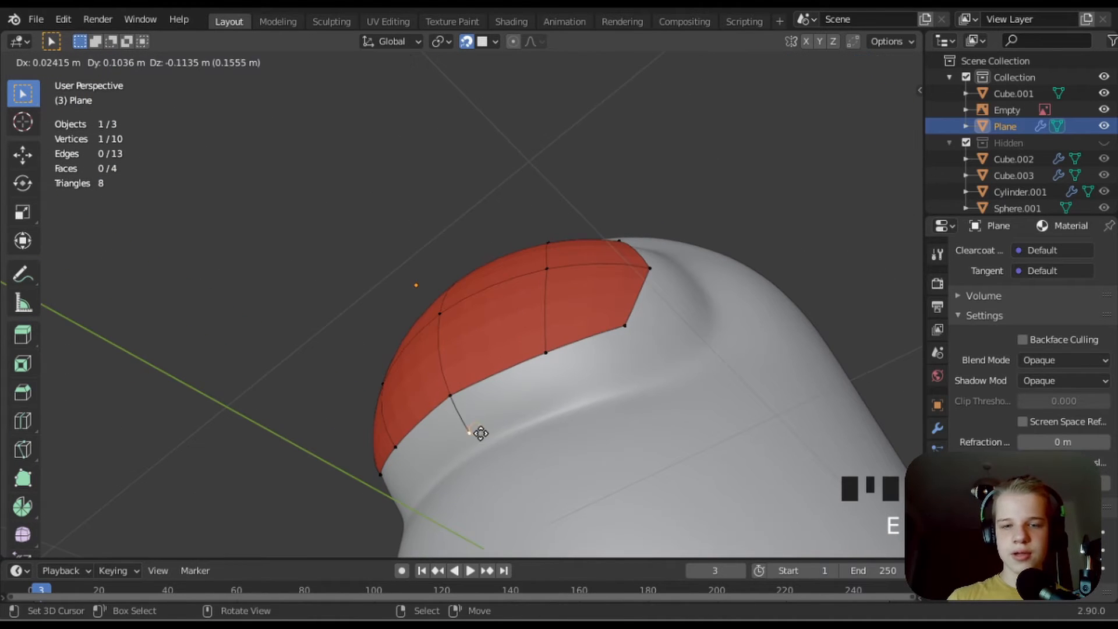
{"action": "left_click", "coordinate": [488, 441]}
{"action": "right_click", "coordinate": [562, 348]}
{"action": "key", "text": "e"}
{"action": "left_click", "coordinate": [569, 407]}
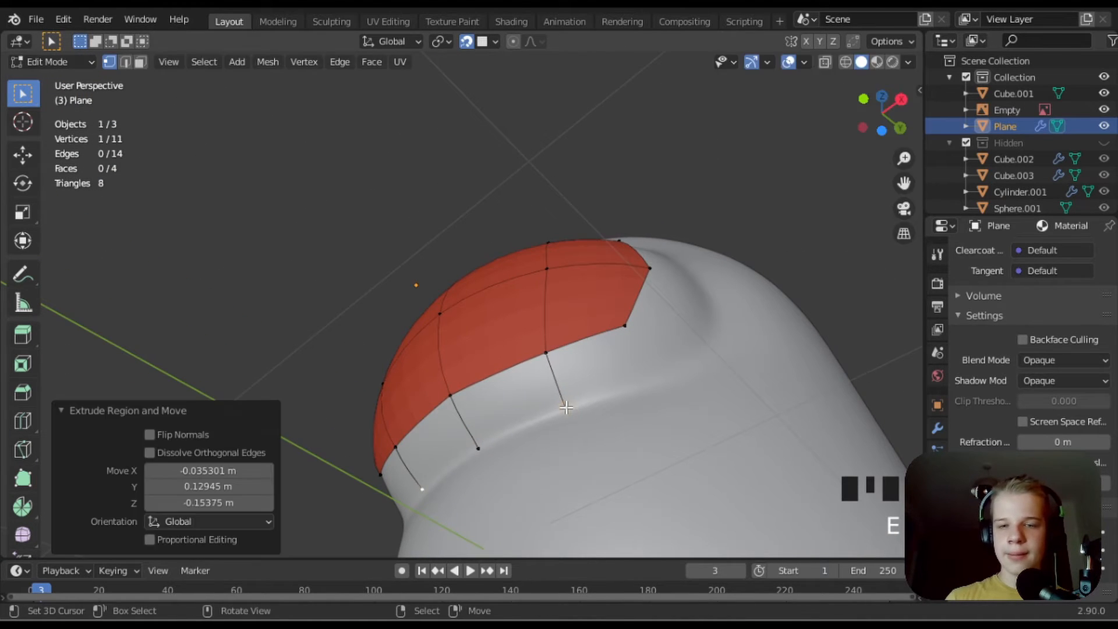
{"action": "right_click", "coordinate": [638, 340]}
{"action": "key", "text": "e"}
{"action": "left_click", "coordinate": [641, 377]}
- Extrude the visor mesh's side-middle and upper-corner vertices backward onto the head beside the visor
{"action": "right_click", "coordinate": [650, 269]}
{"action": "key", "text": "e"}
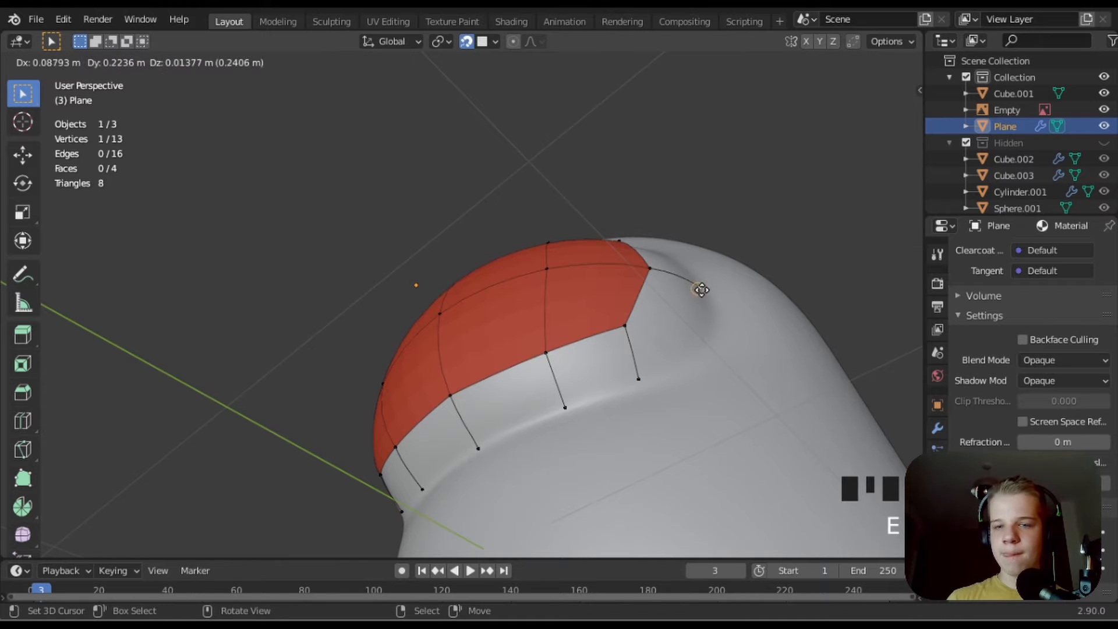
{"action": "left_click", "coordinate": [712, 304]}
{"action": "middle_click_drag", "start_coordinate": [712, 305], "coordinate": [606, 355]}
{"action": "right_click", "coordinate": [573, 350]}
{"action": "key", "text": "e"}
{"action": "left_click", "coordinate": [629, 334]}
{"action": "key", "text": "g"}
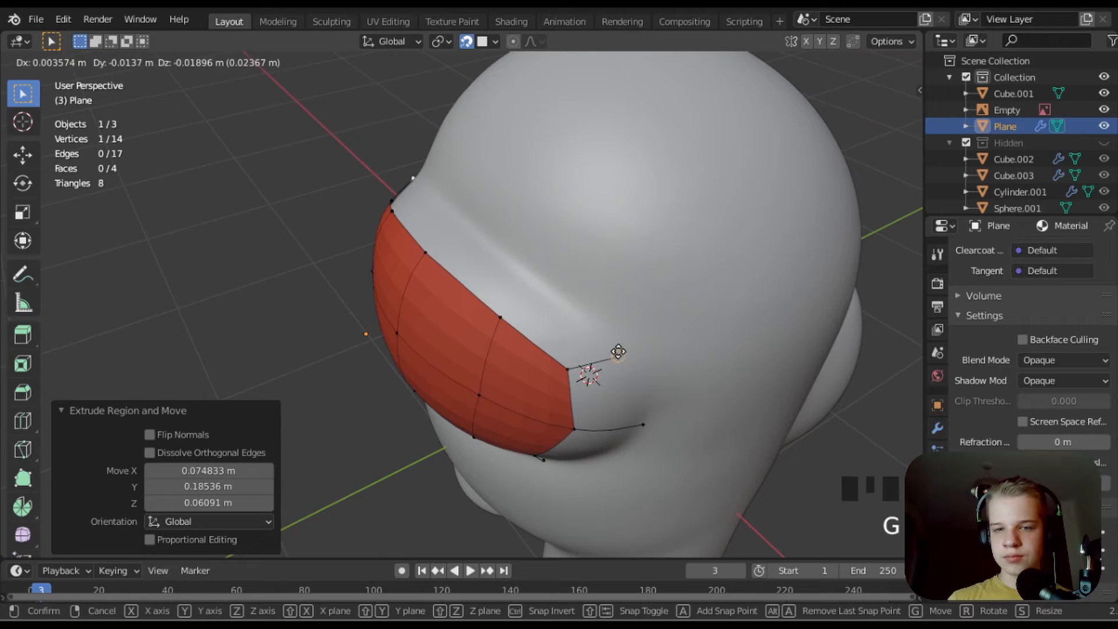
{"action": "left_click", "coordinate": [583, 358]}
- Extrude the remaining upper border vertices of the visor mesh back onto the head above the visor
{"action": "right_click", "coordinate": [506, 324]}
{"action": "key", "text": "e"}
{"action": "left_click", "coordinate": [563, 303]}
{"action": "right_click", "coordinate": [436, 262]}
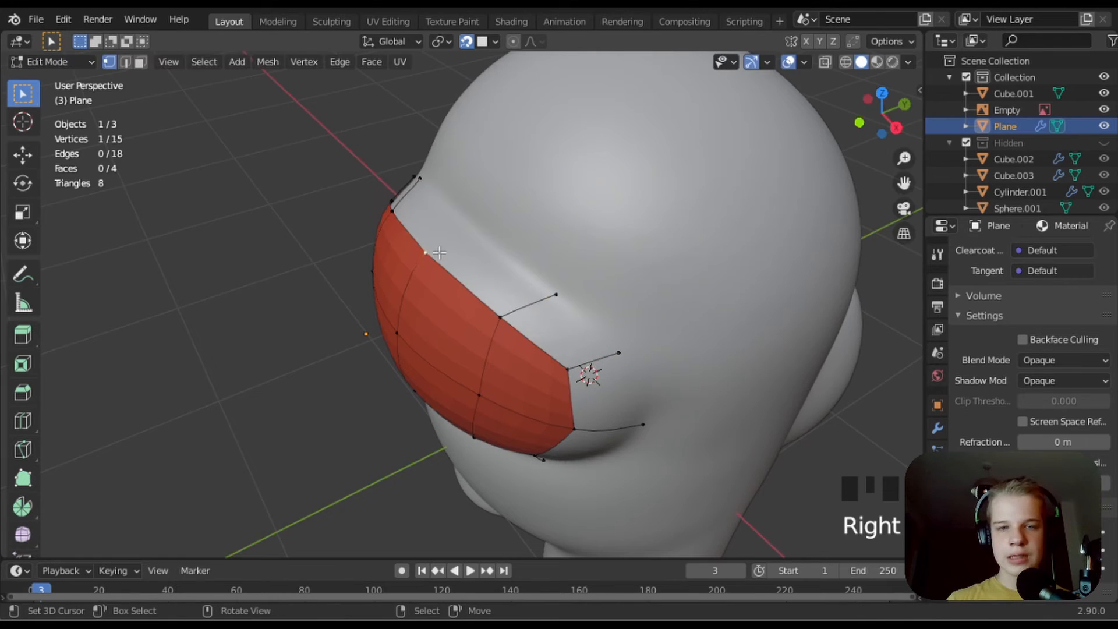
{"action": "key", "text": "e"}
{"action": "left_click", "coordinate": [484, 237]}
- Fill the gaps between the extruded border edges with faces along the top, side and outer lower rim of the visor
{"action": "right_click", "coordinate": [556, 295], "text": "shift"}
{"action": "key", "text": "f"}
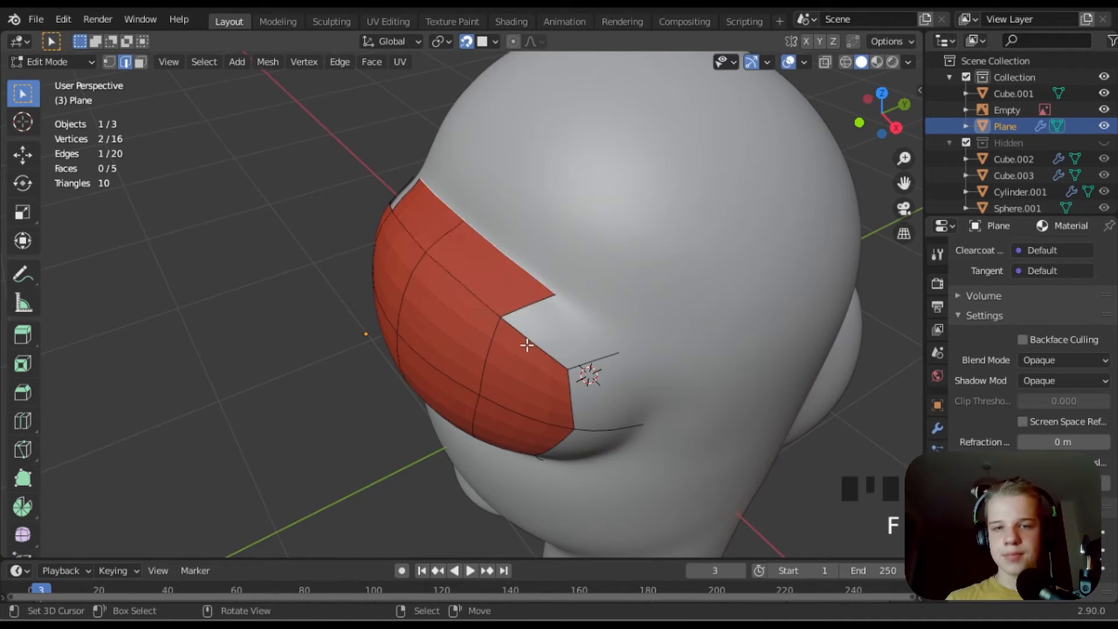
{"action": "key", "text": "f"}
{"action": "key", "text": "f"}
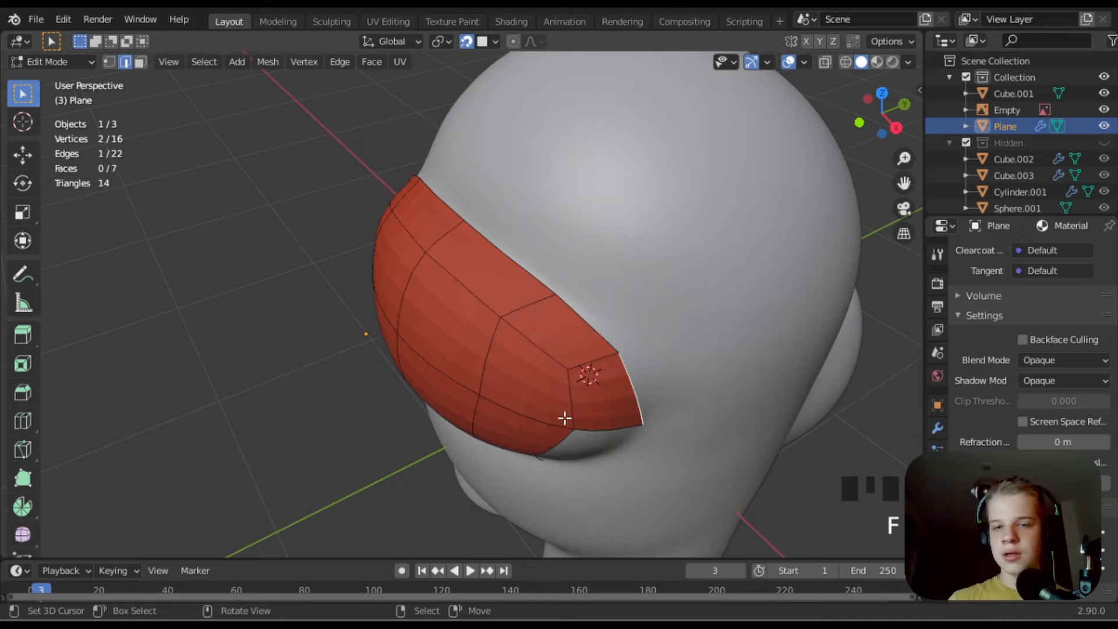
{"action": "middle_click_drag", "start_coordinate": [564, 414], "coordinate": [581, 327]}
{"action": "key", "text": "f"}
{"action": "right_click", "coordinate": [549, 409]}
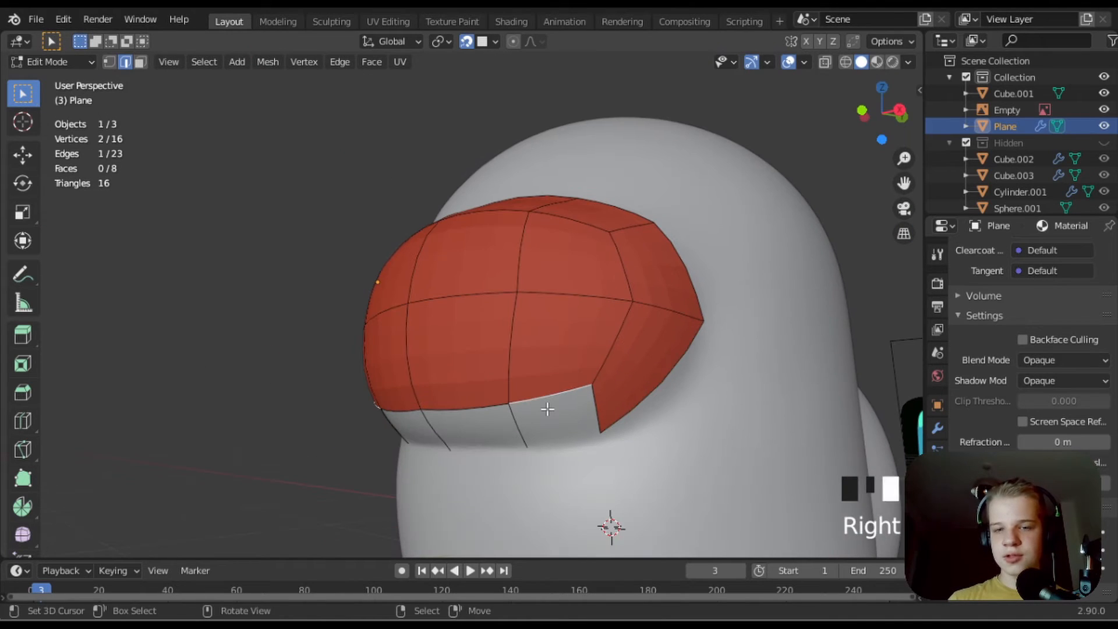
{"action": "key", "text": "f"}
- Move the lower outer rim vertex outward to round the corner, and fill the last gap in the lower rim with a face
{"action": "key", "text": "1"}
{"action": "right_click", "coordinate": [597, 433]}
{"action": "key", "text": "g"}
{"action": "left_click", "coordinate": [626, 426]}
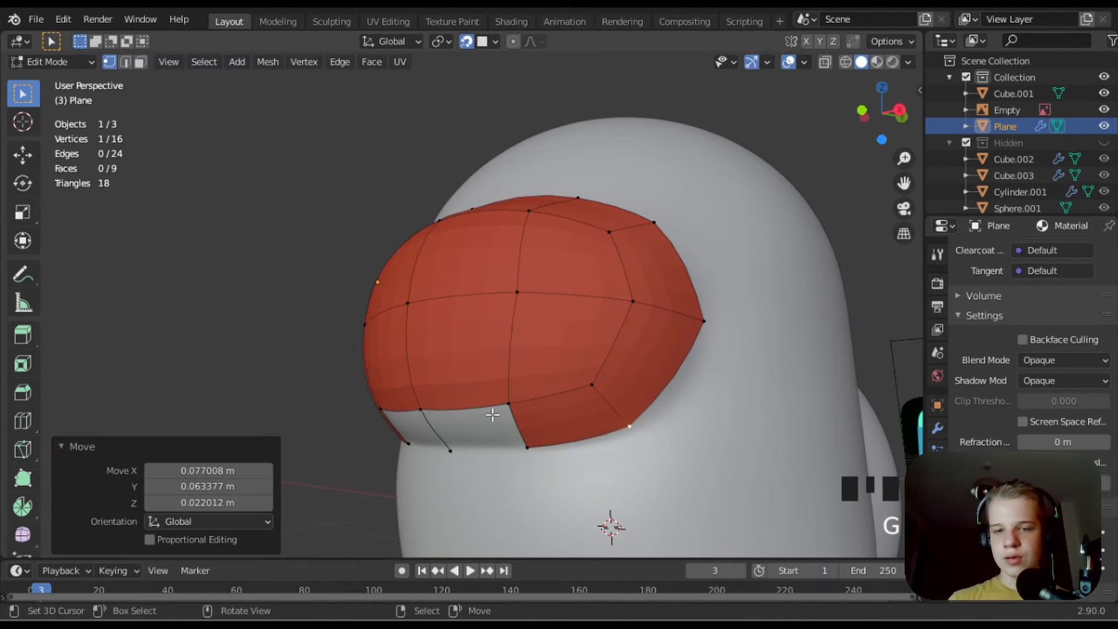
{"action": "key", "text": "2"}
{"action": "right_click", "coordinate": [492, 410]}
{"action": "key", "text": "f"}
{"action": "scroll", "coordinate": [538, 277], "scroll_direction": "down", "scroll_amount": 1}
{"action": "scroll", "coordinate": [582, 344], "scroll_direction": "up", "scroll_amount": 4}
{"action": "key", "text": "z"}
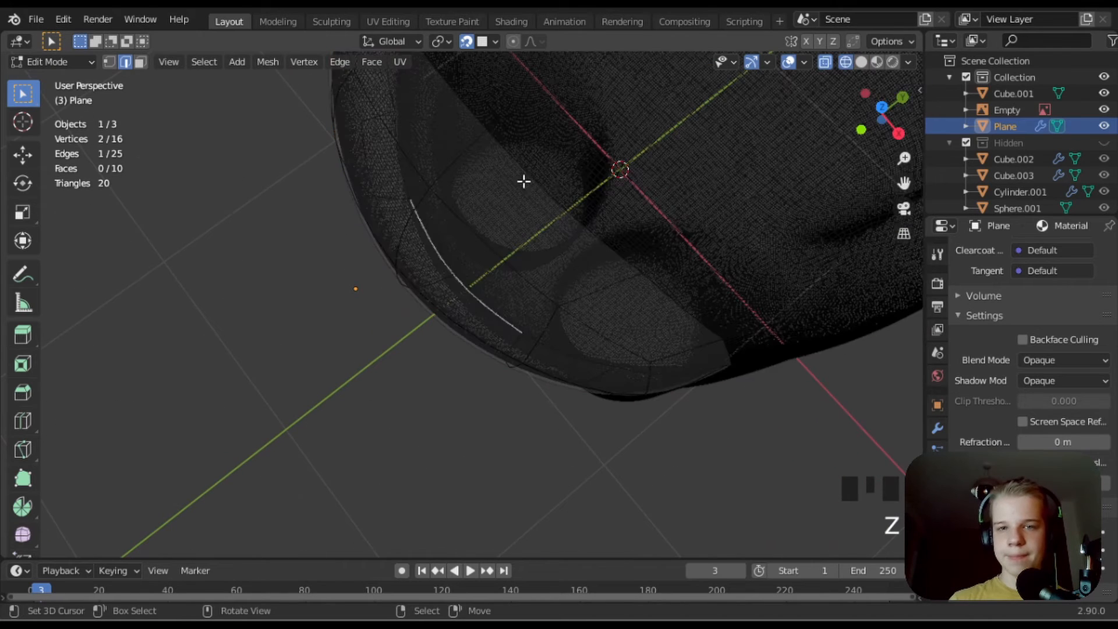
{"action": "right_click", "coordinate": [553, 187]}
{"action": "middle_click_drag", "start_coordinate": [554, 187], "coordinate": [616, 197]}
{"action": "key", "text": "g"}
{"action": "right_click", "coordinate": [629, 199]}
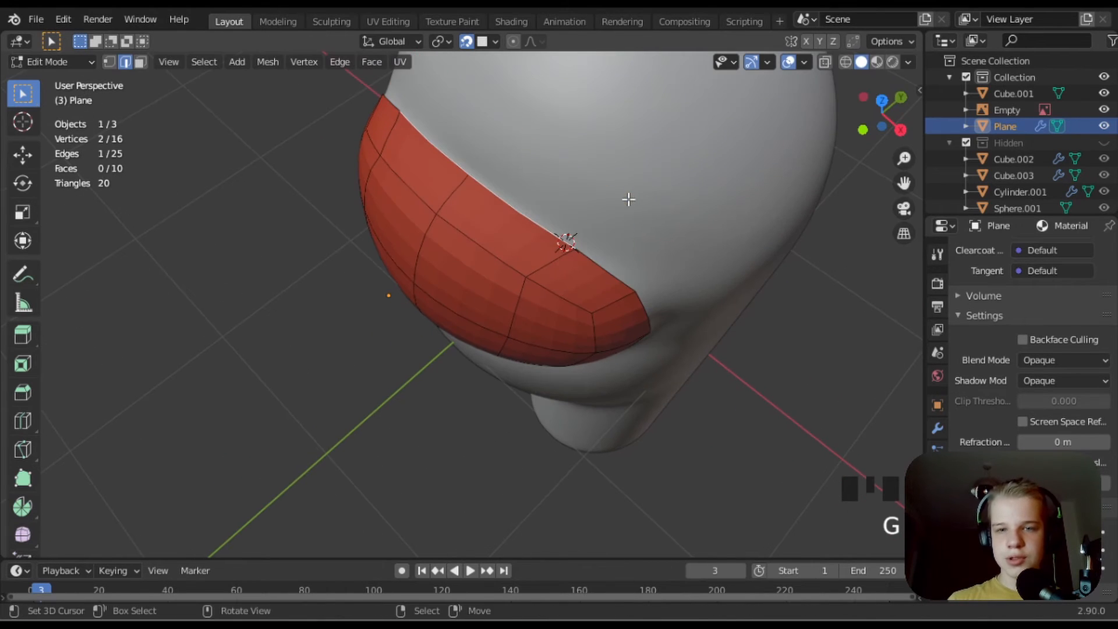
{"action": "key", "text": "g"}
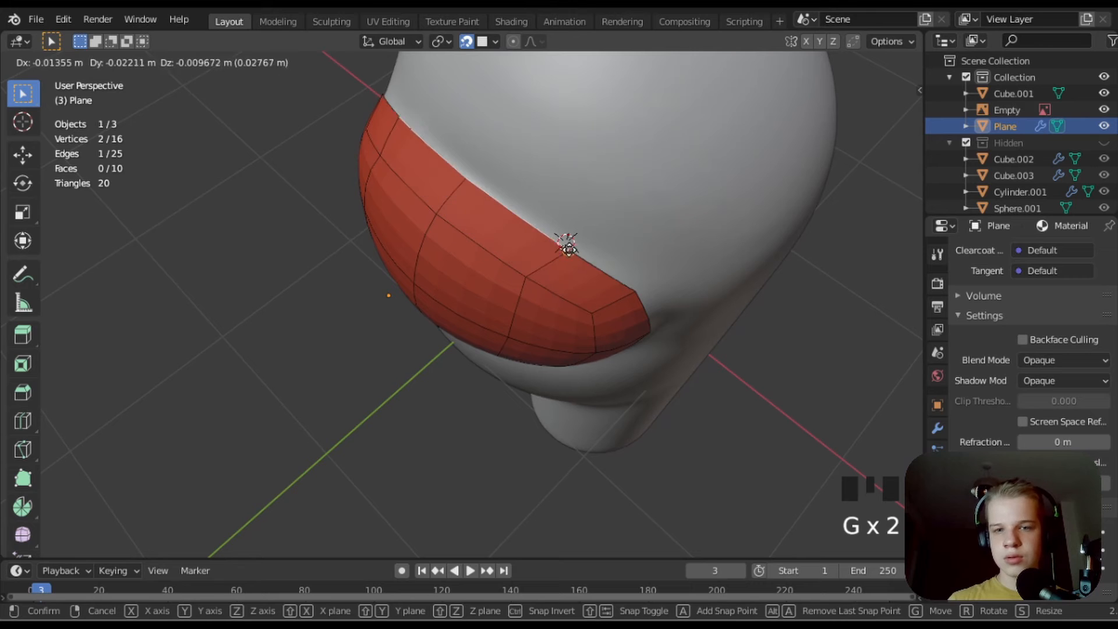
{"action": "right_click", "coordinate": [577, 265]}
{"action": "key", "text": "1"}
{"action": "key", "text": "z"}
{"action": "left_click", "coordinate": [452, 262]}
{"action": "key", "text": "x"}
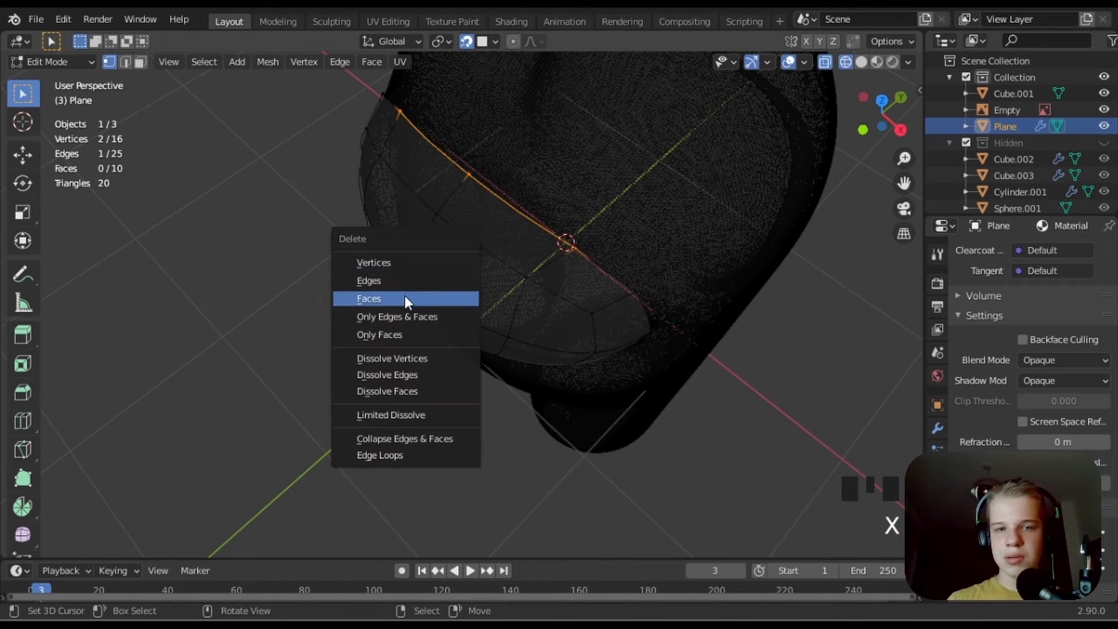
{"action": "key", "text": "Escape"}
{"action": "key", "text": "z"}
{"action": "key", "text": "1"}
- Set the visor mesh's Subdivision modifier to Catmull-Clark and inspect the smoothed visor in Object Mode
{"action": "scroll", "coordinate": [574, 291], "scroll_direction": "down", "scroll_amount": 4}
{"action": "middle_click_drag", "start_coordinate": [587, 345], "coordinate": [587, 291]}
{"action": "key", "text": "Tab"}
{"action": "scroll", "coordinate": [586, 291], "scroll_direction": "up", "scroll_amount": 2}
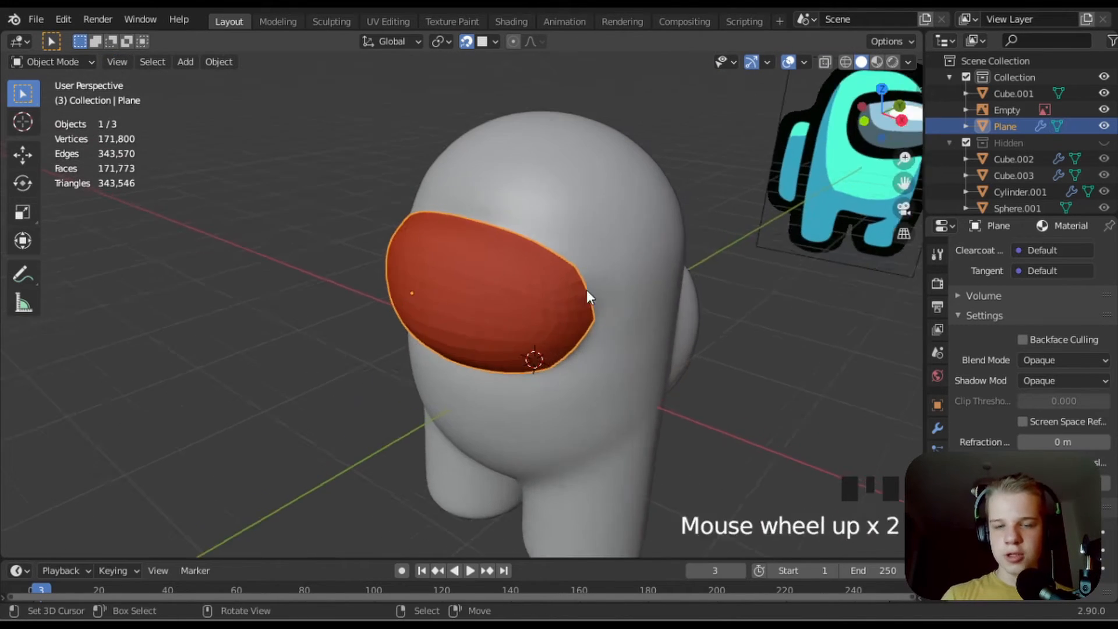
{"action": "key", "text": "Tab"}
{"action": "left_click", "coordinate": [938, 429]}
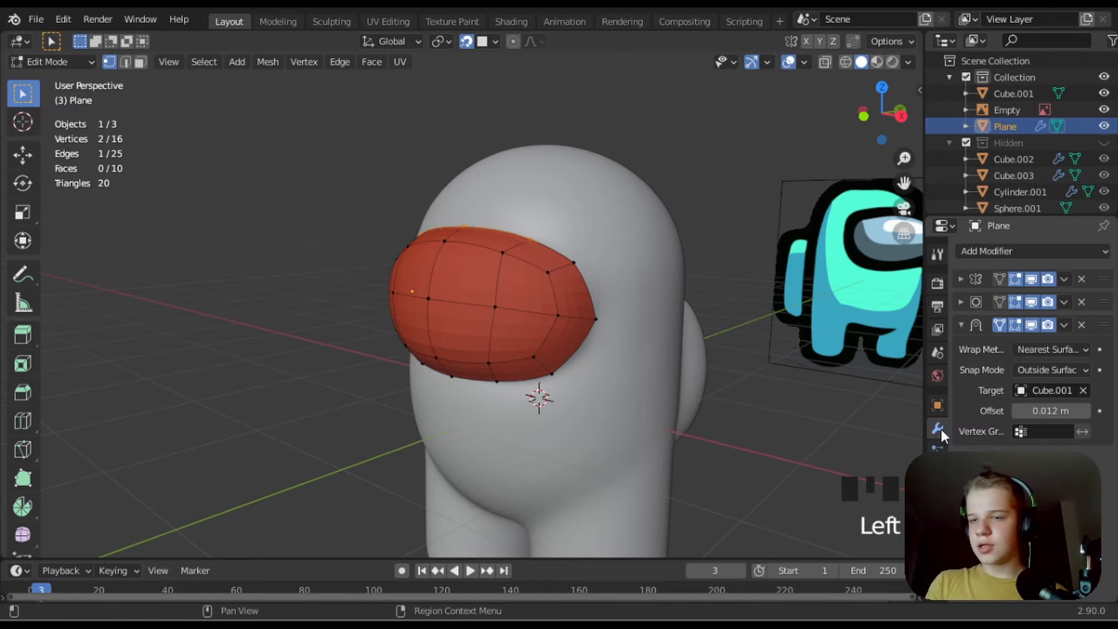
{"action": "left_click", "coordinate": [959, 299]}
{"action": "left_click", "coordinate": [1003, 325]}
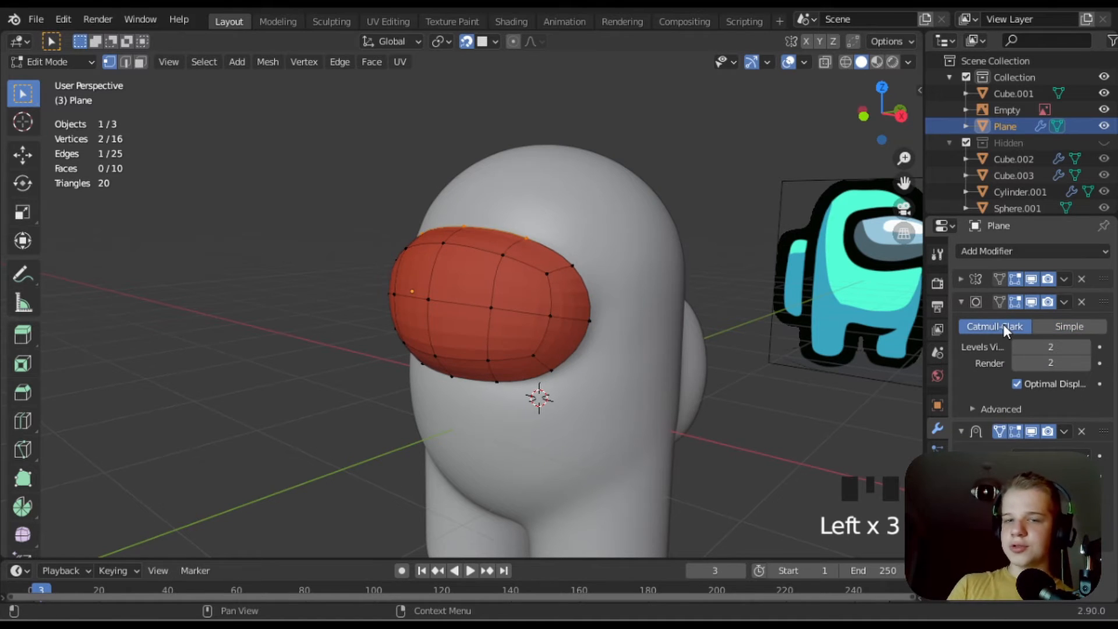
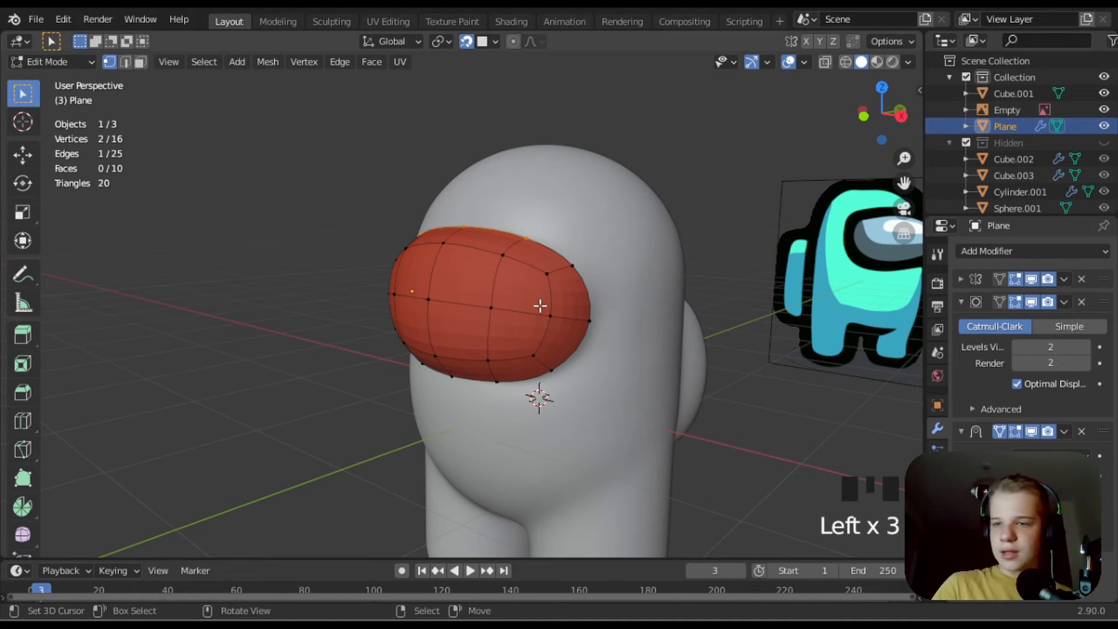
{"action": "middle_click_drag", "start_coordinate": [426, 285], "coordinate": [698, 327]}
{"action": "key", "text": "Tab"}
{"action": "scroll", "coordinate": [643, 352], "scroll_direction": "up", "scroll_amount": 3}
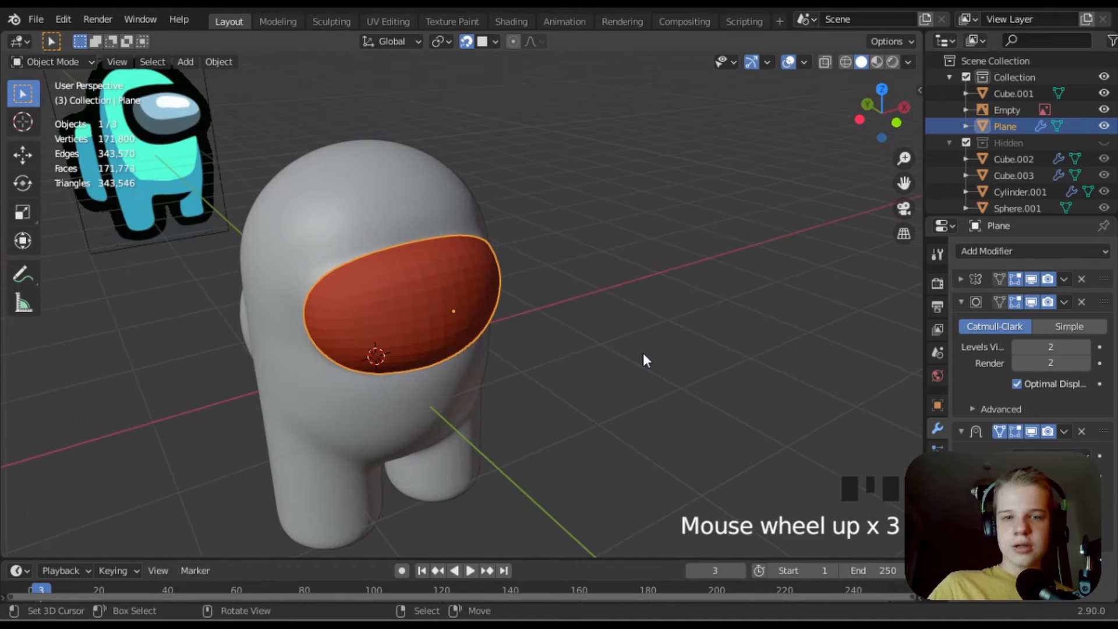
- Extrude the visor mesh's lower middle edge about 1 m down the front of the torso
{"action": "key", "text": "KP_1"}
{"action": "key", "text": "Tab"}
{"action": "scroll", "coordinate": [468, 368], "scroll_direction": "up", "scroll_amount": 3}
{"action": "key", "text": "2"}
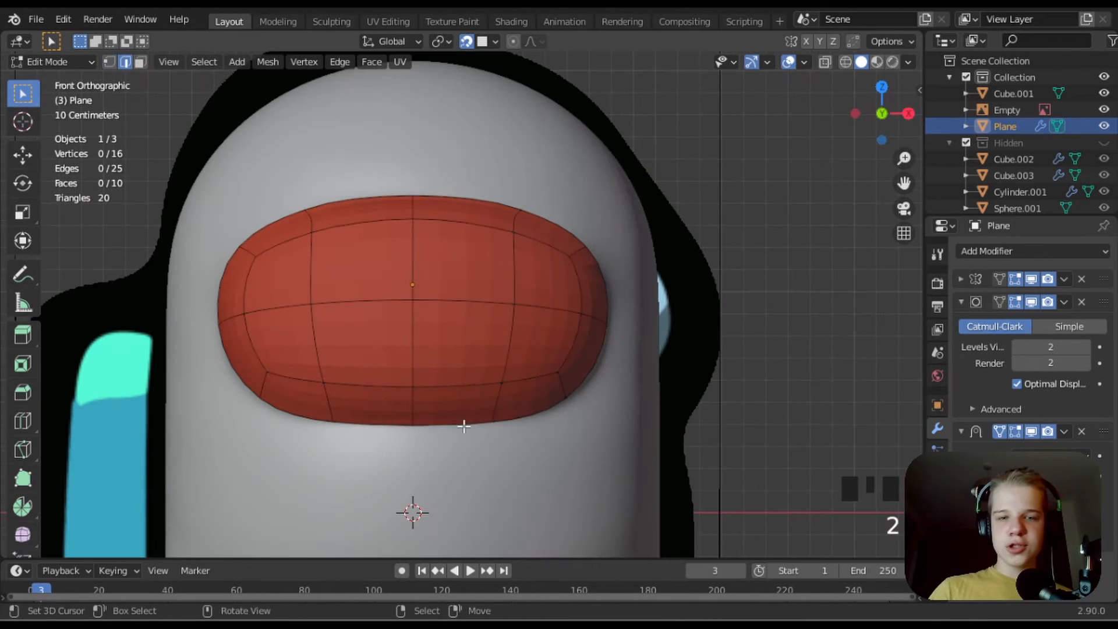
{"action": "scroll", "coordinate": [524, 369], "scroll_direction": "down", "scroll_amount": 5}
{"action": "scroll", "coordinate": [486, 292], "scroll_direction": "up", "scroll_amount": 3}
{"action": "key", "text": "e"}
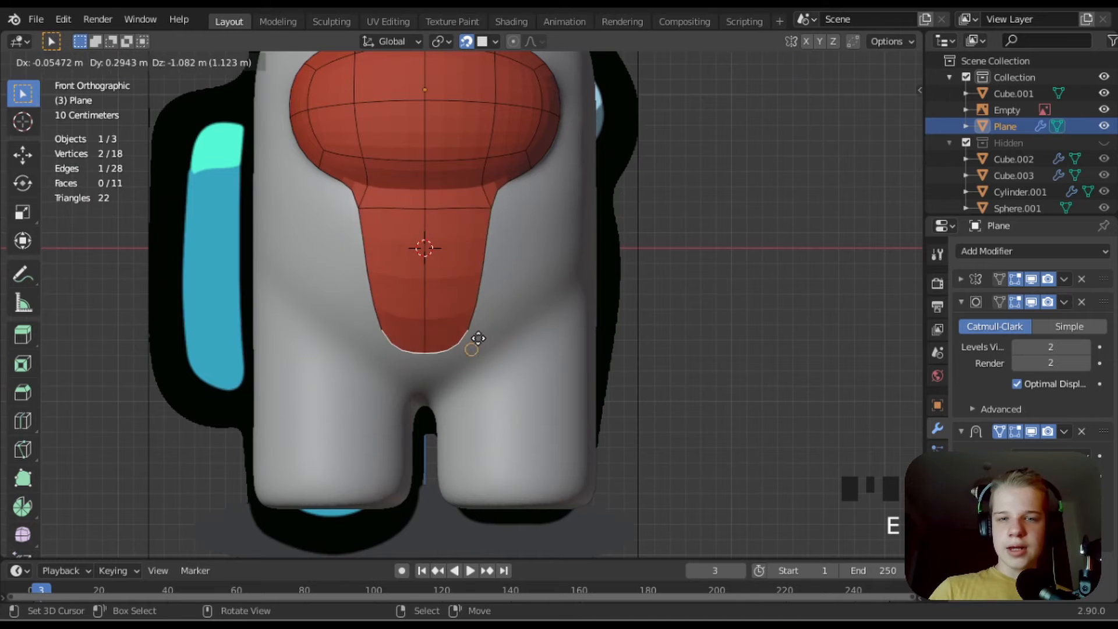
{"action": "left_click", "coordinate": [491, 334]}
- Add a horizontal edge loop across the extruded strip on the front of the torso
{"action": "key", "text": "ctrl+r"}
{"action": "left_click", "coordinate": [492, 262]}
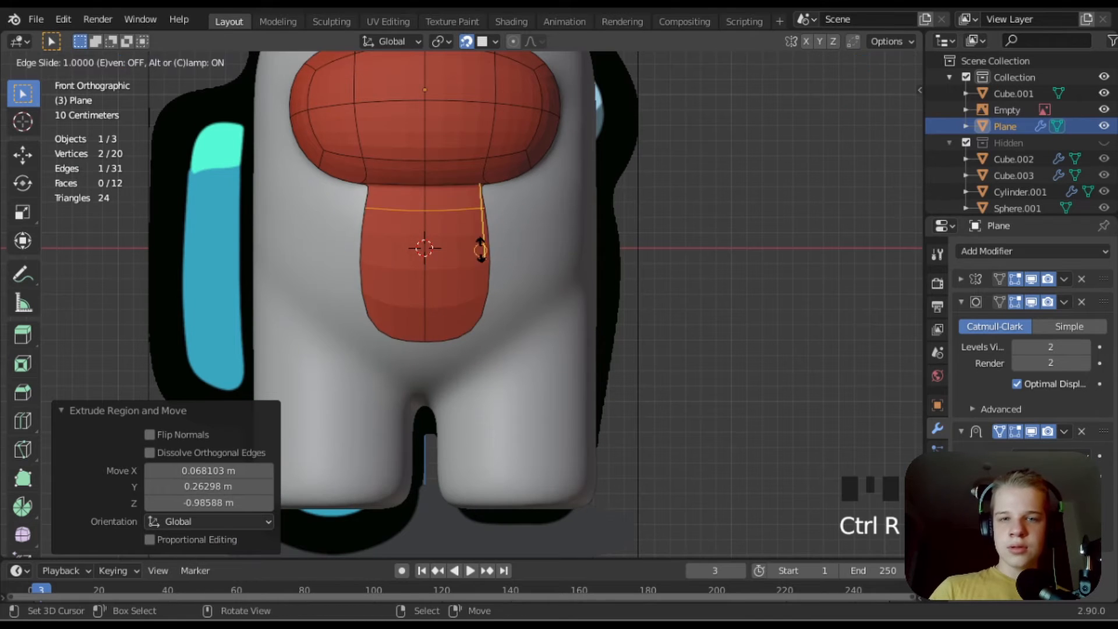
{"action": "left_click", "coordinate": [507, 245]}
{"action": "key", "text": "1"}
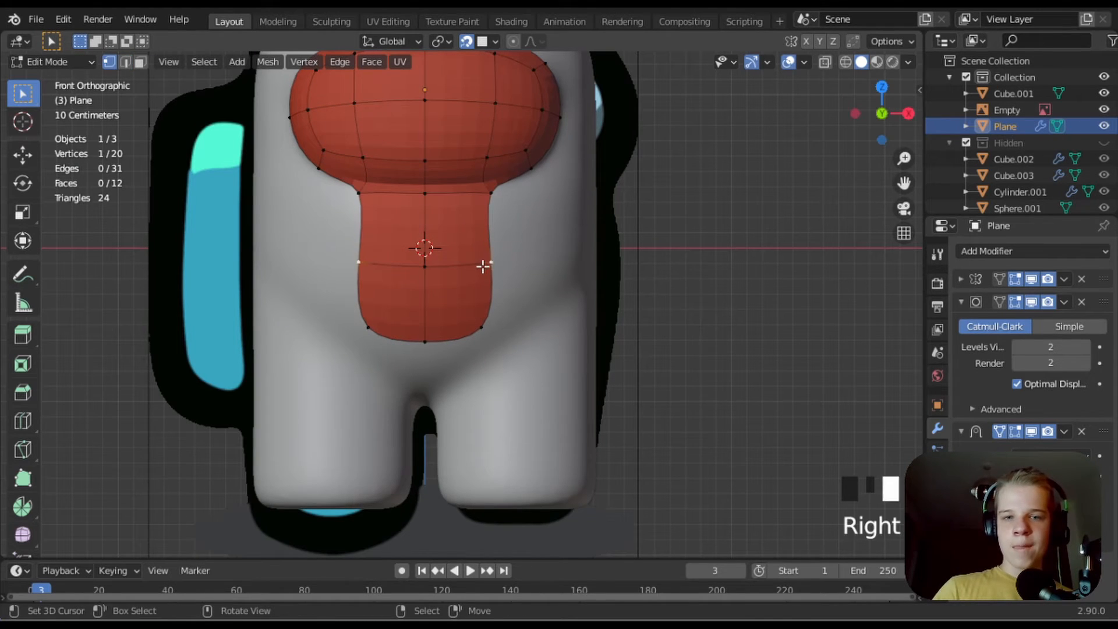
- Extrude the visor rim's lower outer vertex sideways across the torso and reposition the new vertex on its surface
{"action": "middle_click_drag", "start_coordinate": [483, 266], "coordinate": [502, 210], "text": "shift"}
{"action": "right_click", "coordinate": [518, 205]}
{"action": "right_click", "coordinate": [518, 204]}
{"action": "key", "text": "e"}
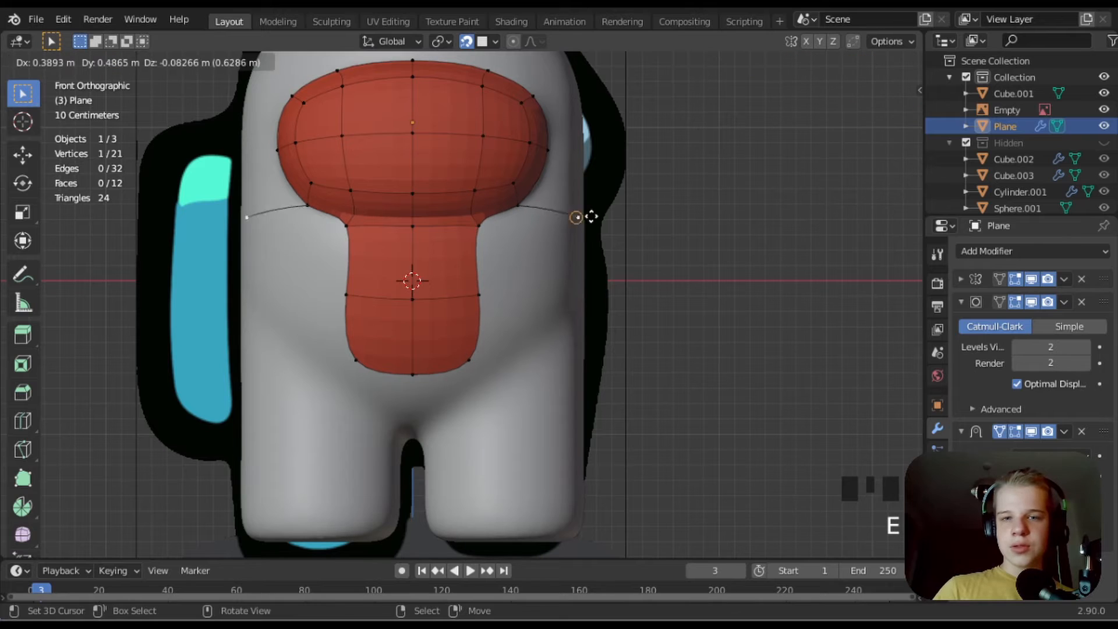
{"action": "left_click", "coordinate": [590, 215]}
{"action": "middle_click_drag", "start_coordinate": [589, 215], "coordinate": [503, 235]}
{"action": "key", "text": "g"}
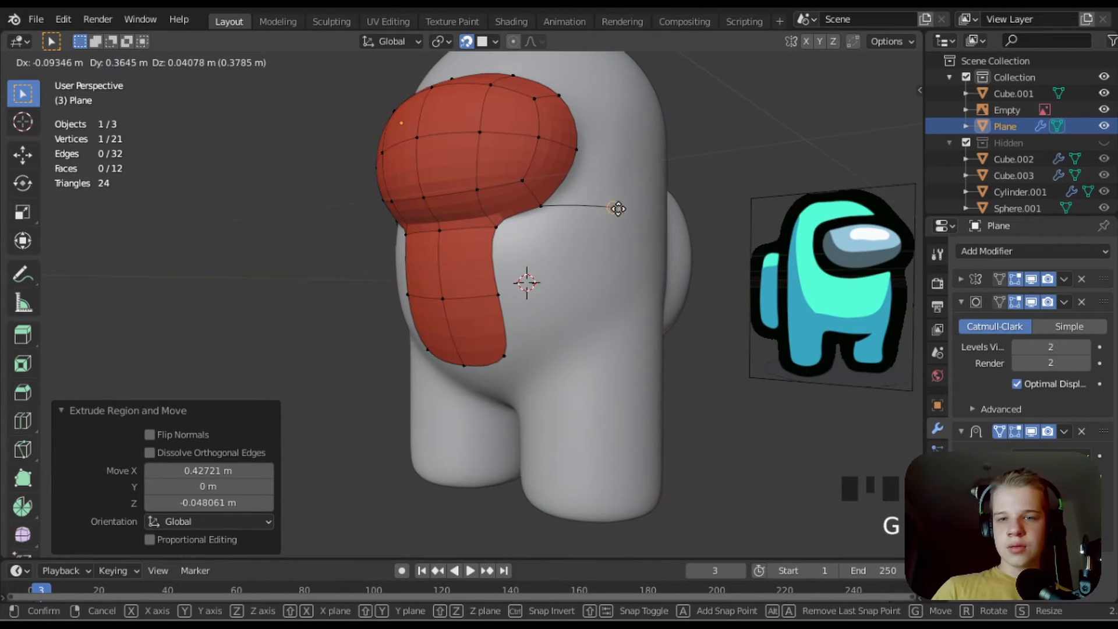
{"action": "left_click", "coordinate": [589, 220]}
- Extrude the visor rim's lower corner vertex down the torso in two segments, and the new side vertex down in one
{"action": "key", "text": "e"}
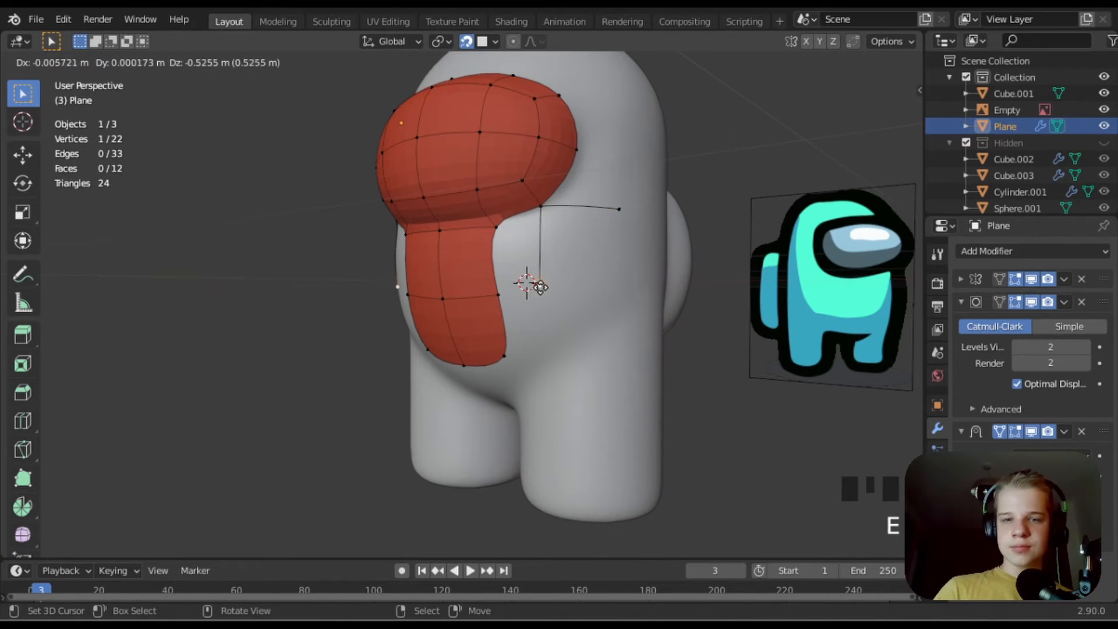
{"action": "left_click", "coordinate": [540, 287]}
{"action": "key", "text": "e"}
{"action": "left_click", "coordinate": [542, 361]}
{"action": "right_click", "coordinate": [611, 225]}
{"action": "key", "text": "e"}
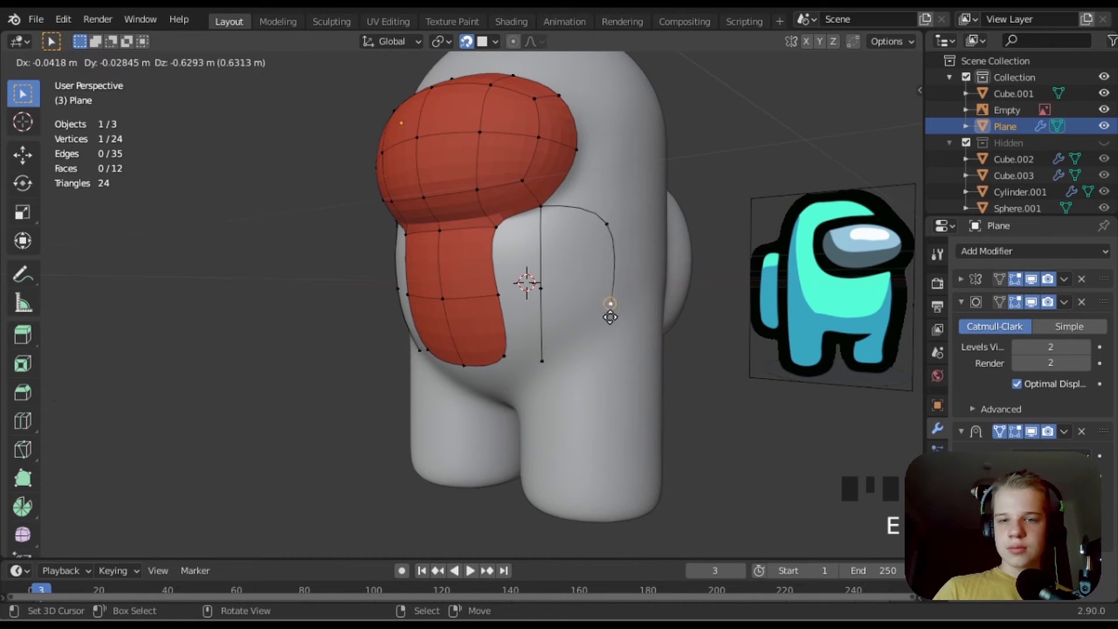
{"action": "left_click", "coordinate": [605, 355]}
- Add a vertex midway along the vertical side edge, and move it and the edge's lower vertex back around the torso
{"action": "key", "text": "ctrl+r"}
{"action": "right_click", "coordinate": [616, 280]}
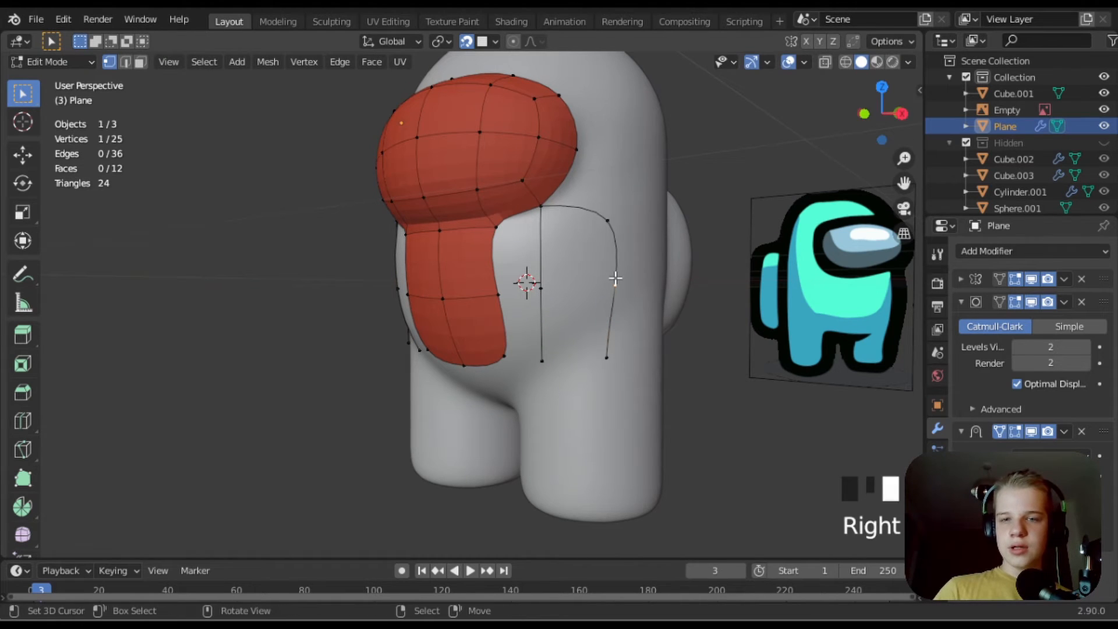
{"action": "middle_click_drag", "start_coordinate": [616, 279], "coordinate": [588, 300]}
{"action": "key", "text": "g"}
{"action": "left_click", "coordinate": [629, 283]}
{"action": "right_click", "coordinate": [608, 377]}
{"action": "key", "text": "g"}
{"action": "left_click", "coordinate": [634, 349]}
- Extrude the upper side vertex backward in two segments toward the backpack, and one segment down beside it
{"action": "scroll", "coordinate": [620, 314], "scroll_direction": "down", "scroll_amount": 2}
{"action": "key", "text": "e"}
{"action": "left_click", "coordinate": [588, 269]}
{"action": "key", "text": "e"}
{"action": "left_click", "coordinate": [650, 267]}
{"action": "key", "text": "e"}
{"action": "left_click", "coordinate": [584, 321]}
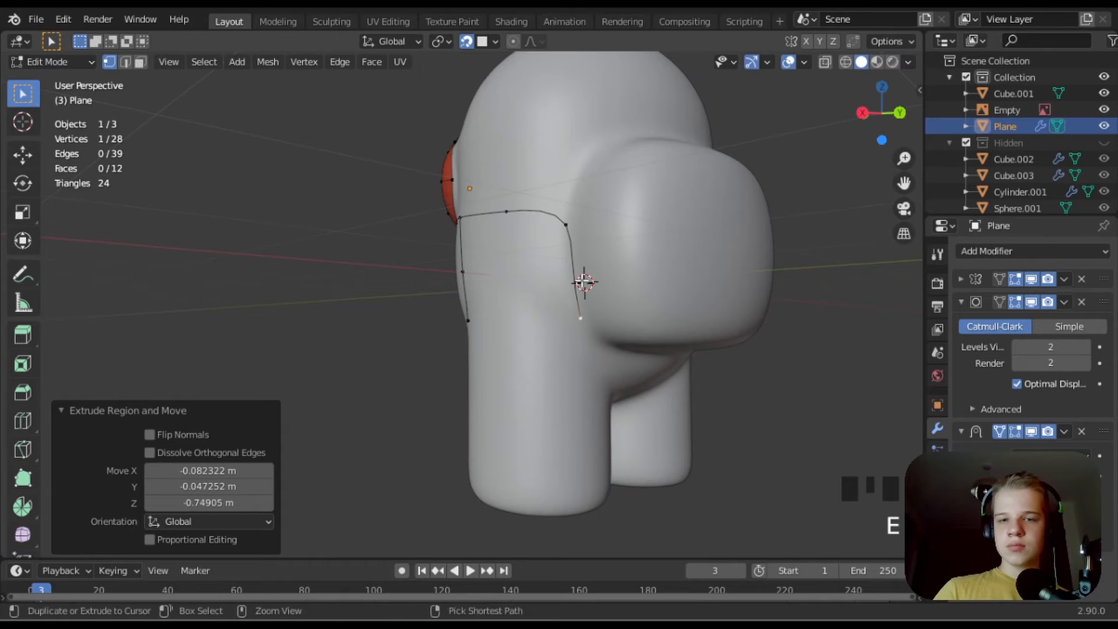
- Add a vertex midway along the vertical edge beside the backpack
{"action": "key", "text": "ctrl+r"}
{"action": "left_click", "coordinate": [579, 281]}
{"action": "left_click", "coordinate": [579, 281]}
{"action": "right_click", "coordinate": [579, 279]}
{"action": "key", "text": "2"}
{"action": "middle_click_drag", "start_coordinate": [469, 262], "coordinate": [510, 296]}
- Connect the lower ends of the two vertical side edges with an edge and add a vertex at its middle
{"action": "key", "text": "1"}
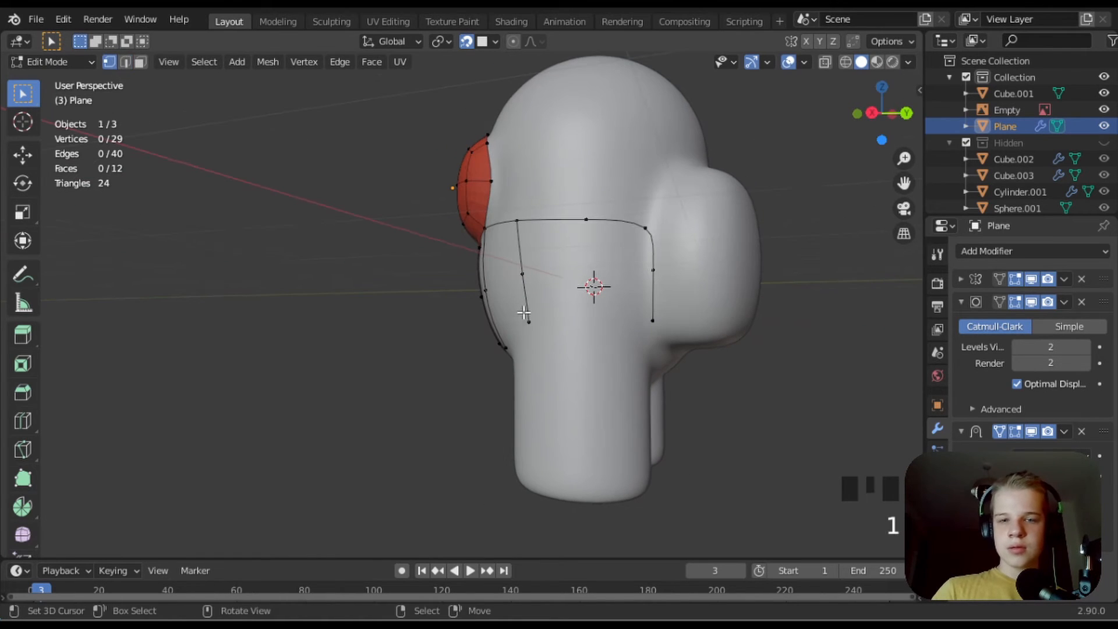
{"action": "right_click", "coordinate": [638, 314], "text": "shift"}
{"action": "key", "text": "f"}
{"action": "key", "text": "ctrl+r"}
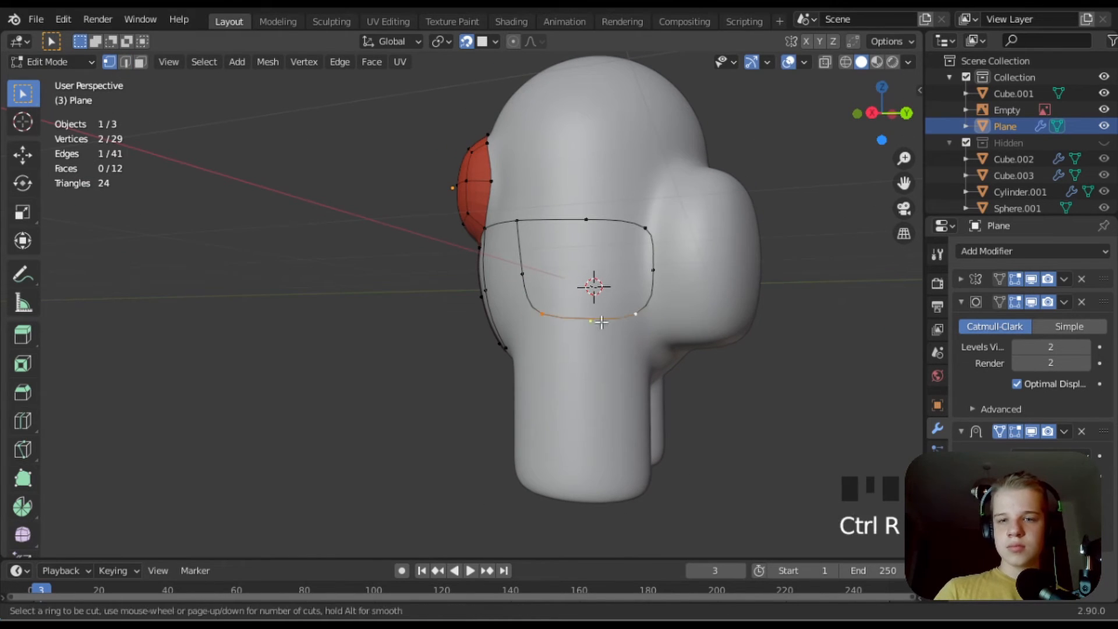
{"action": "left_click", "coordinate": [595, 316]}
{"action": "left_click", "coordinate": [594, 316]}
{"action": "key", "text": "2"}
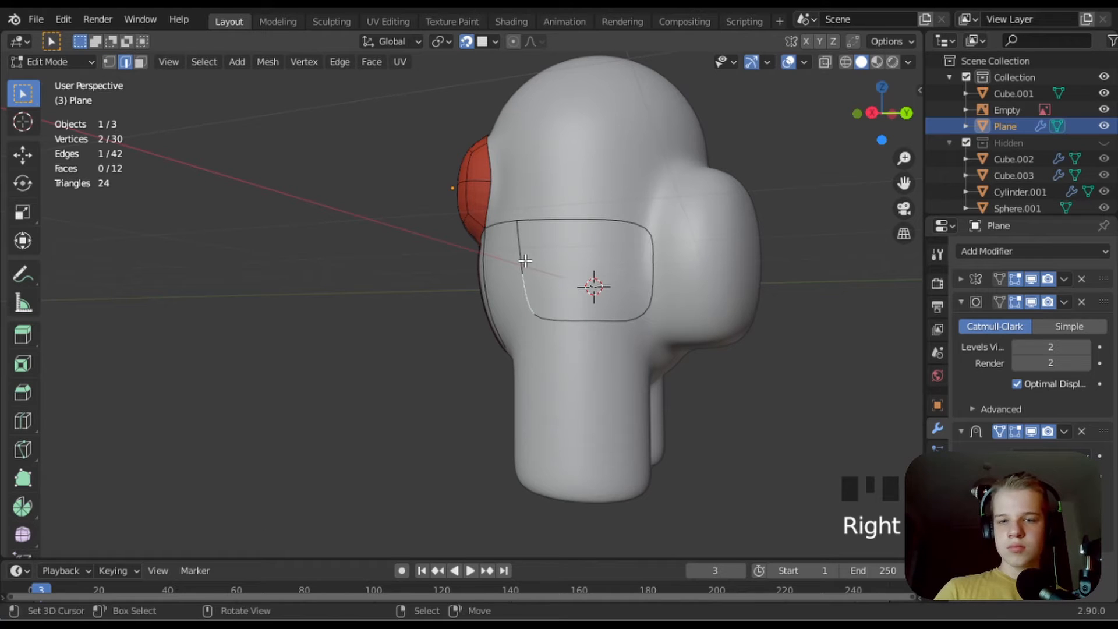
- Fill the lower side opening of the torso with a face and cut a vertical edge loop through it
{"action": "key", "text": "f"}
{"action": "key", "text": "ctrl+r"}
{"action": "left_click", "coordinate": [594, 291]}
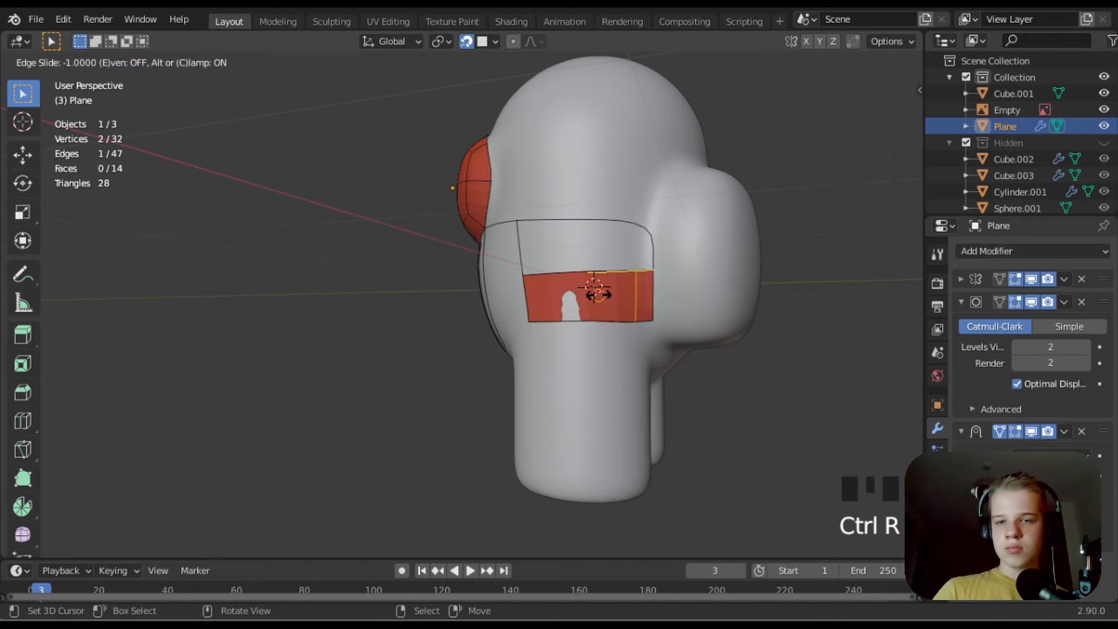
{"action": "left_click", "coordinate": [597, 291]}
- Merge the two vertices at the bottom middle of the side patch at their center
{"action": "scroll", "coordinate": [603, 289], "scroll_direction": "up", "scroll_amount": 4}
{"action": "key", "text": "1"}
{"action": "left_click", "coordinate": [734, 354]}
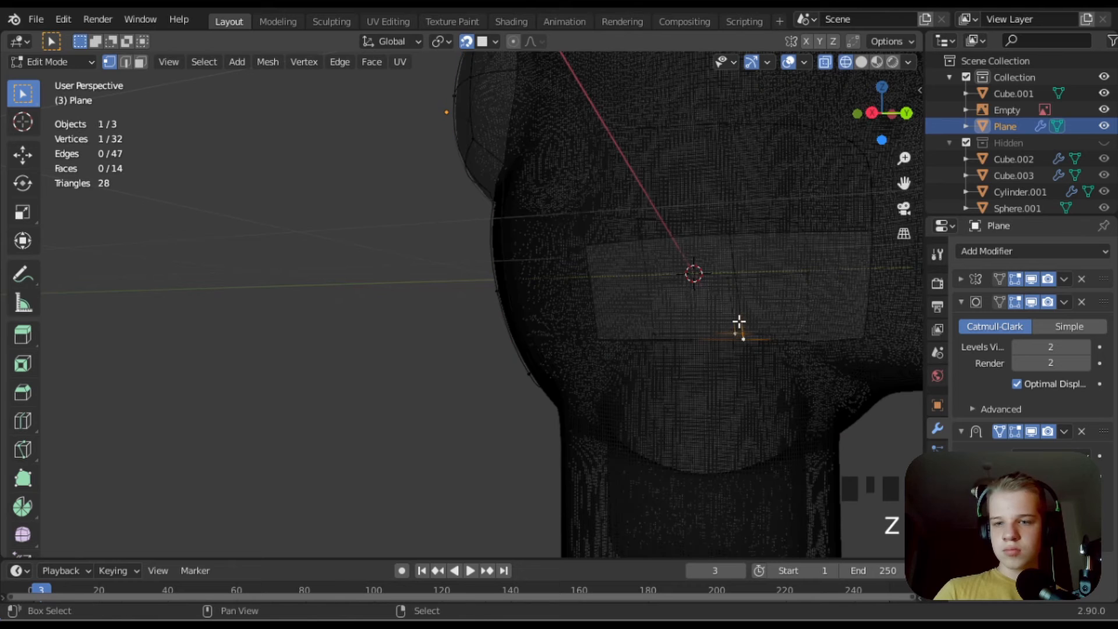
{"action": "middle_click_drag", "start_coordinate": [729, 371], "coordinate": [748, 407]}
{"action": "key", "text": "z"}
{"action": "left_click", "coordinate": [840, 407]}
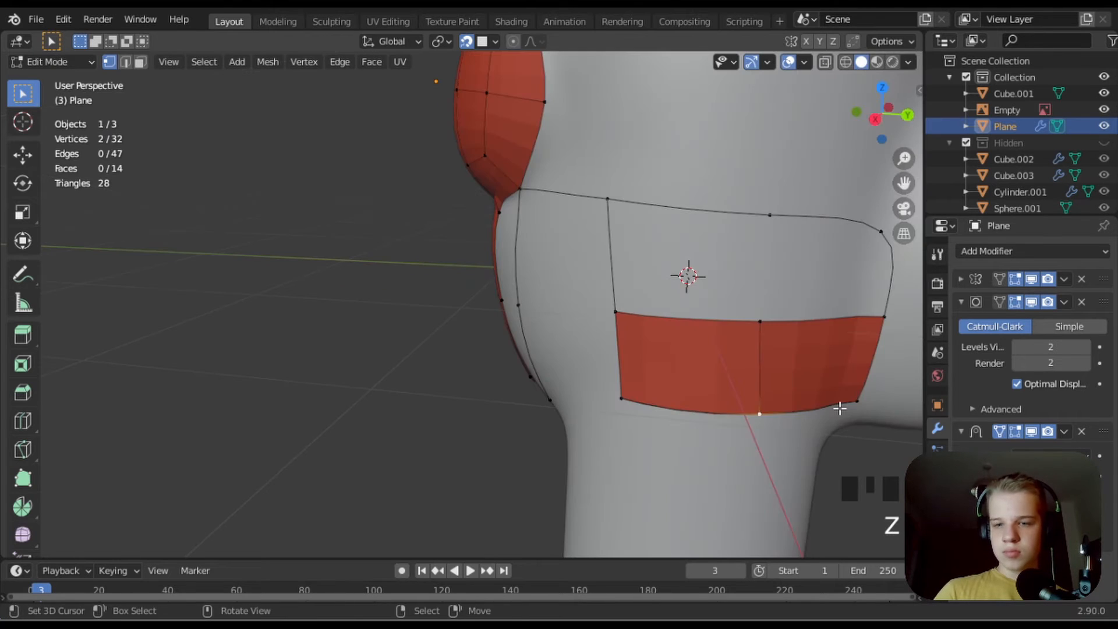
{"action": "key", "text": "m"}
{"action": "key", "text": "Down"}
{"action": "key", "text": "Down"}
{"action": "key", "text": "Return"}
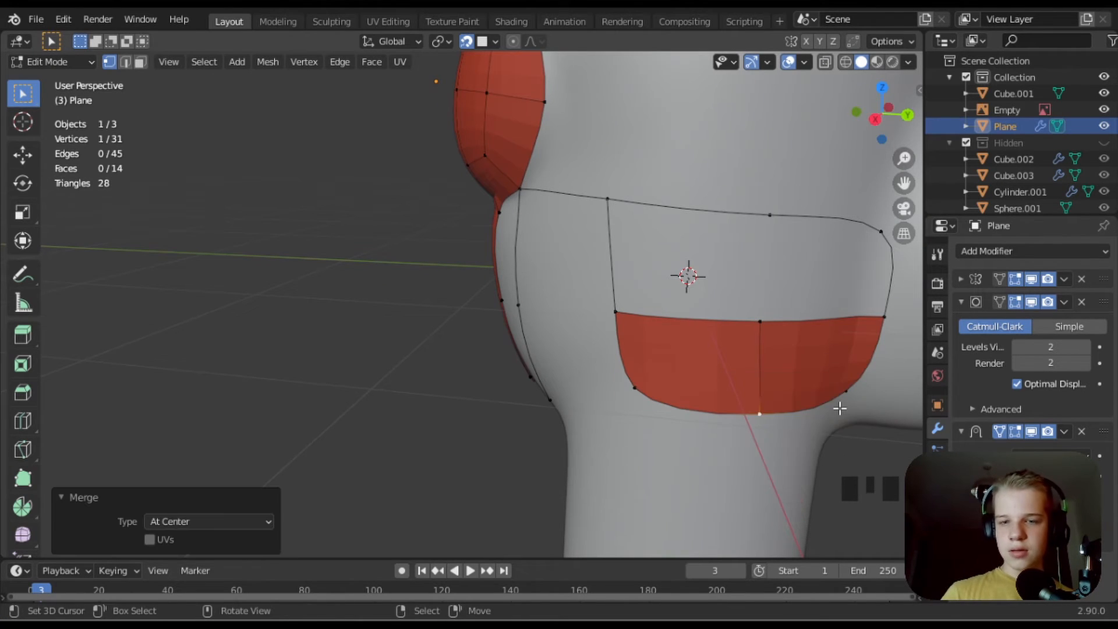
- Fill the upper row of the side patch with two faces above the existing ones
{"action": "key", "text": "2"}
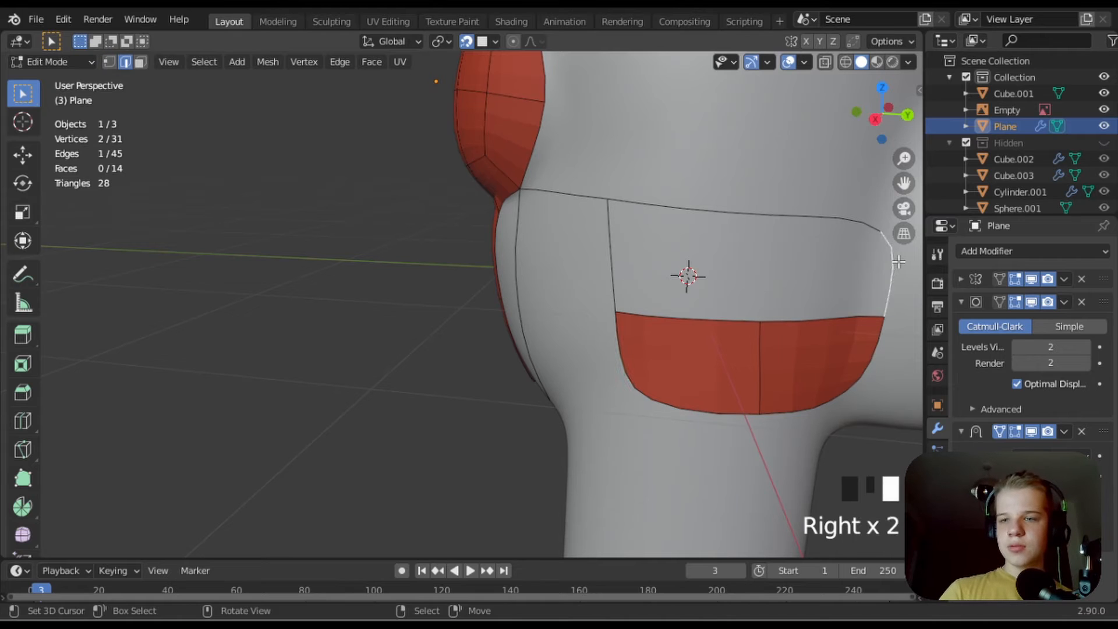
{"action": "key", "text": "f"}
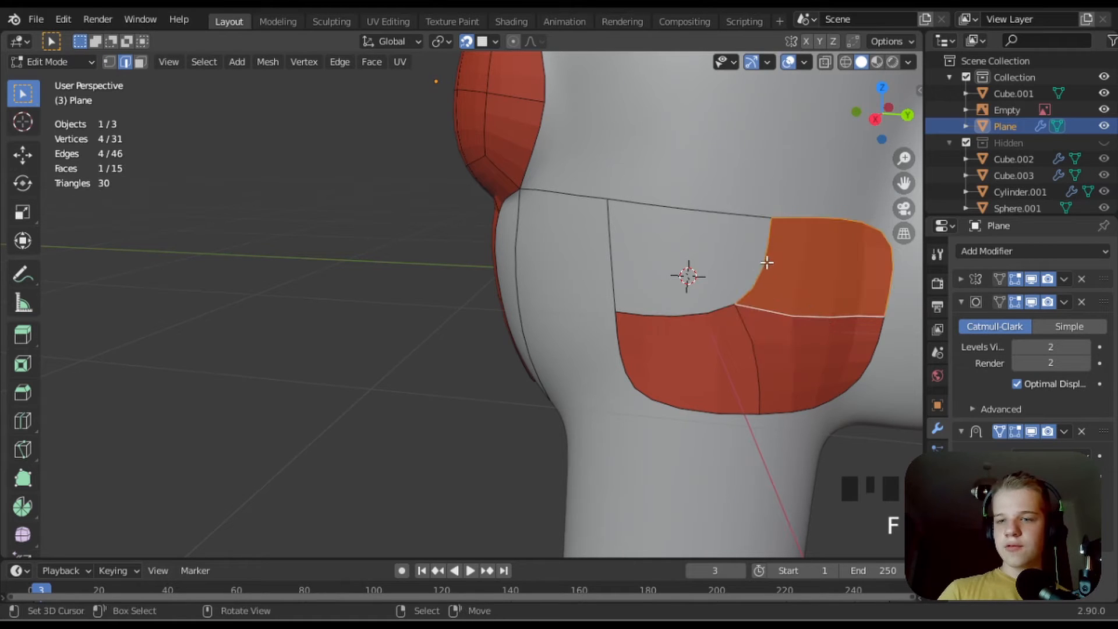
{"action": "key", "text": "f"}
{"action": "middle_click_drag", "start_coordinate": [729, 266], "coordinate": [739, 277]}
{"action": "scroll", "coordinate": [711, 314], "scroll_direction": "up", "scroll_amount": 6}
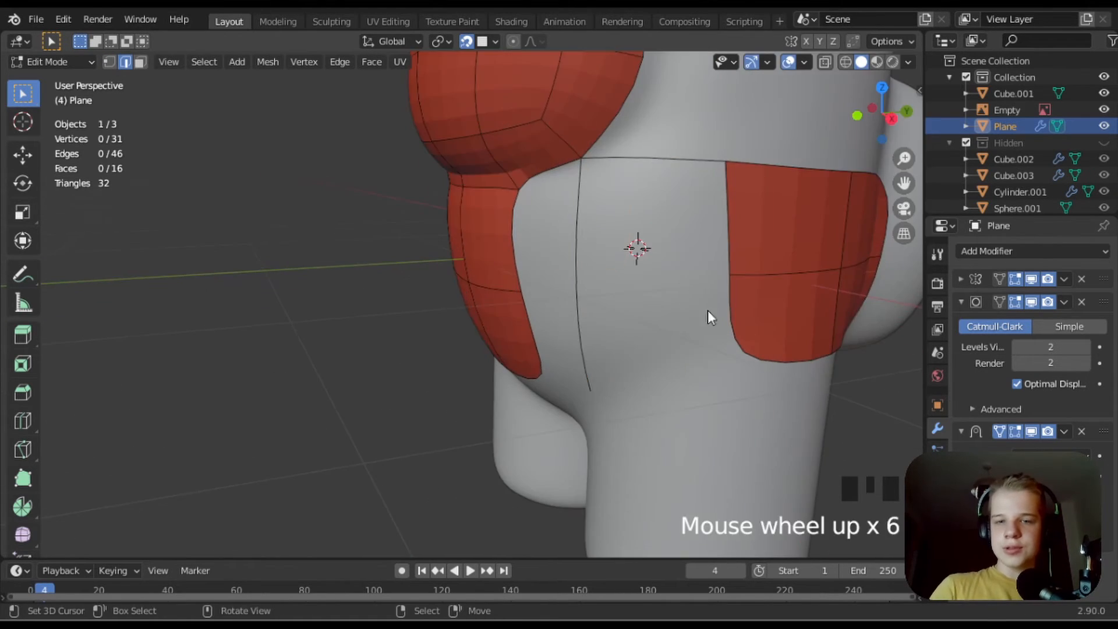
- Fill two faces between the side patch and the free vertical edge toward the front of the torso
{"action": "key", "text": "Tab"}
{"action": "key", "text": "Tab"}
{"action": "key", "text": "Tab"}
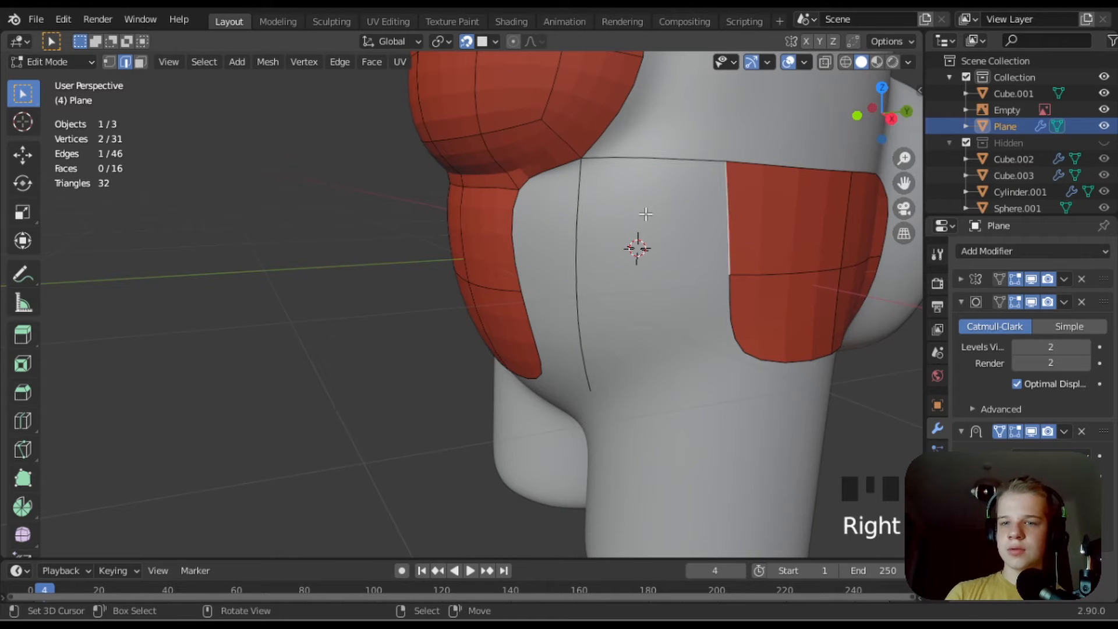
{"action": "key", "text": "f"}
{"action": "right_click", "coordinate": [676, 292]}
{"action": "key", "text": "f"}
{"action": "scroll", "coordinate": [578, 312], "scroll_direction": "down", "scroll_amount": 4}
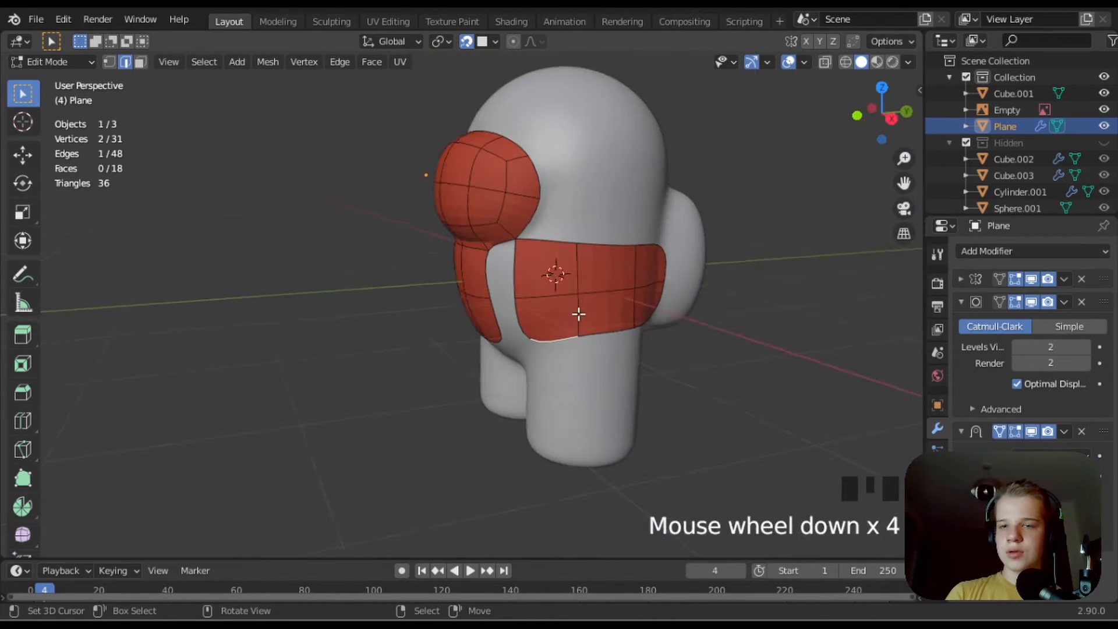
- Bridge the remaining gap between the front panel and the side patch with two faces
{"action": "middle_click_drag", "start_coordinate": [579, 312], "coordinate": [609, 299]}
{"action": "scroll", "coordinate": [559, 262], "scroll_direction": "up", "scroll_amount": 3}
{"action": "key", "text": "2"}
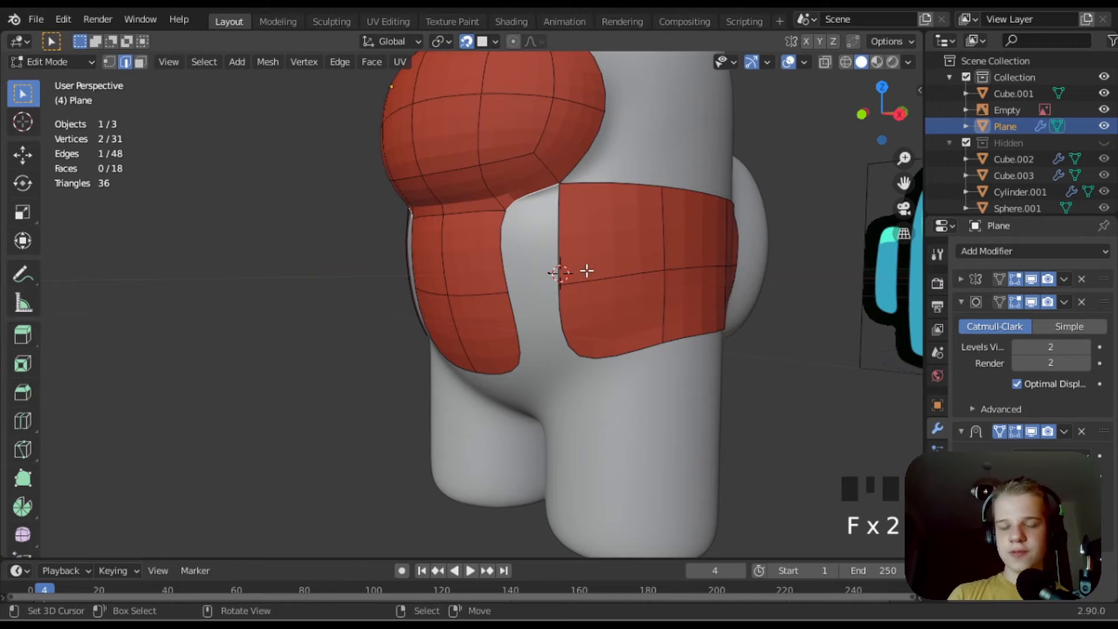
{"action": "right_click", "coordinate": [554, 235], "text": "shift"}
{"action": "right_click", "coordinate": [504, 256], "text": "shift"}
{"action": "key", "text": "f"}
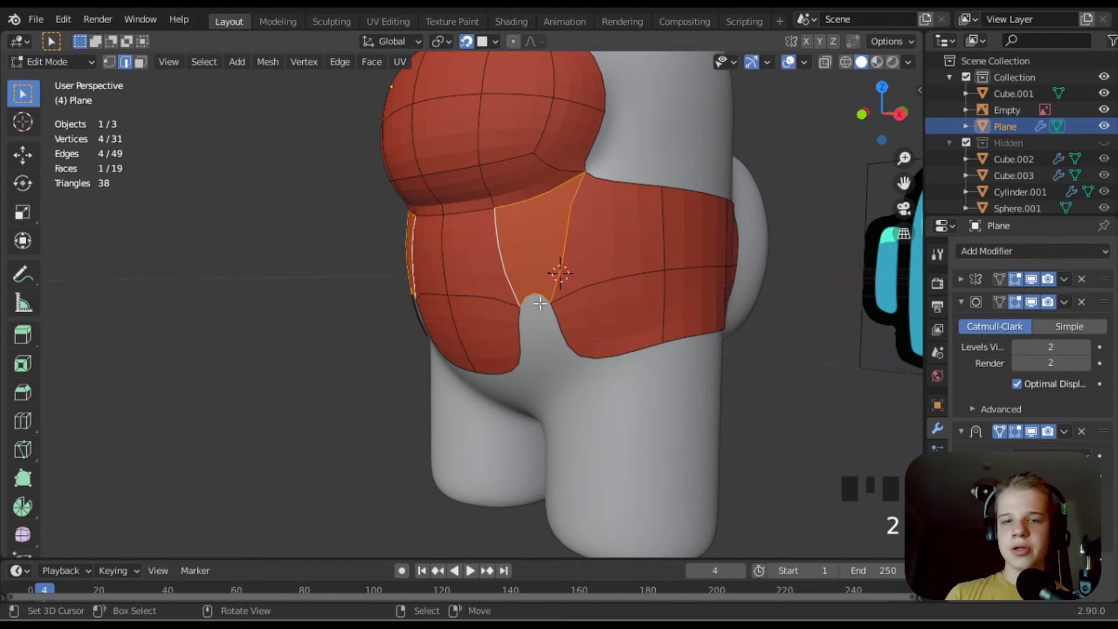
{"action": "right_click", "coordinate": [540, 296]}
{"action": "key", "text": "f"}
- Move the bottom-edge vertex and the middle-row vertex of the front torso seam to even out the vertical edge
{"action": "scroll", "coordinate": [628, 379], "scroll_direction": "down", "scroll_amount": 5}
{"action": "scroll", "coordinate": [549, 369], "scroll_direction": "up", "scroll_amount": 5}
{"action": "right_click", "coordinate": [499, 382]}
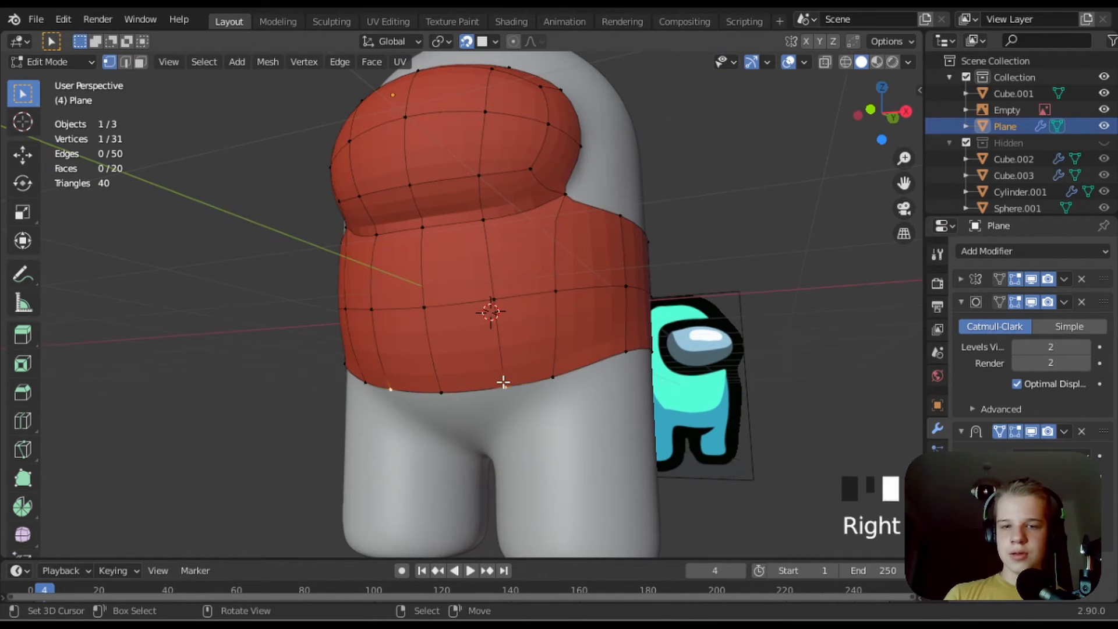
{"action": "key", "text": "g"}
{"action": "left_click", "coordinate": [495, 384]}
{"action": "right_click", "coordinate": [492, 301]}
{"action": "key", "text": "g"}
{"action": "left_click", "coordinate": [502, 302]}
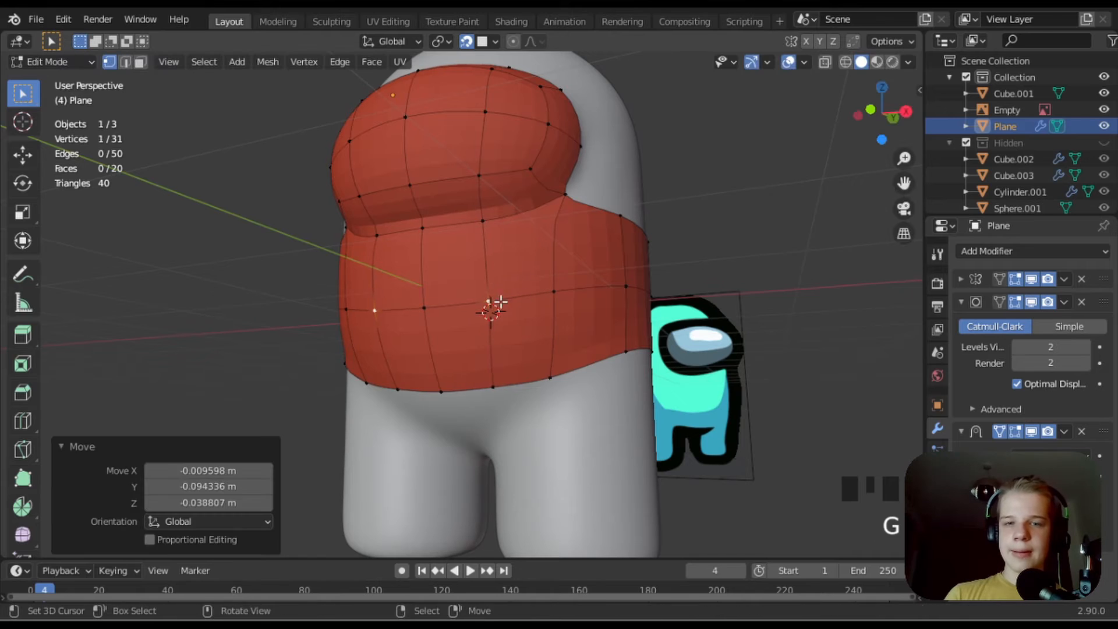
- Reposition the two bottom-edge vertices toward the side of the torso for more even spacing
{"action": "right_click", "coordinate": [498, 388]}
{"action": "middle_click_drag", "start_coordinate": [496, 406], "coordinate": [522, 302]}
{"action": "key", "text": "g"}
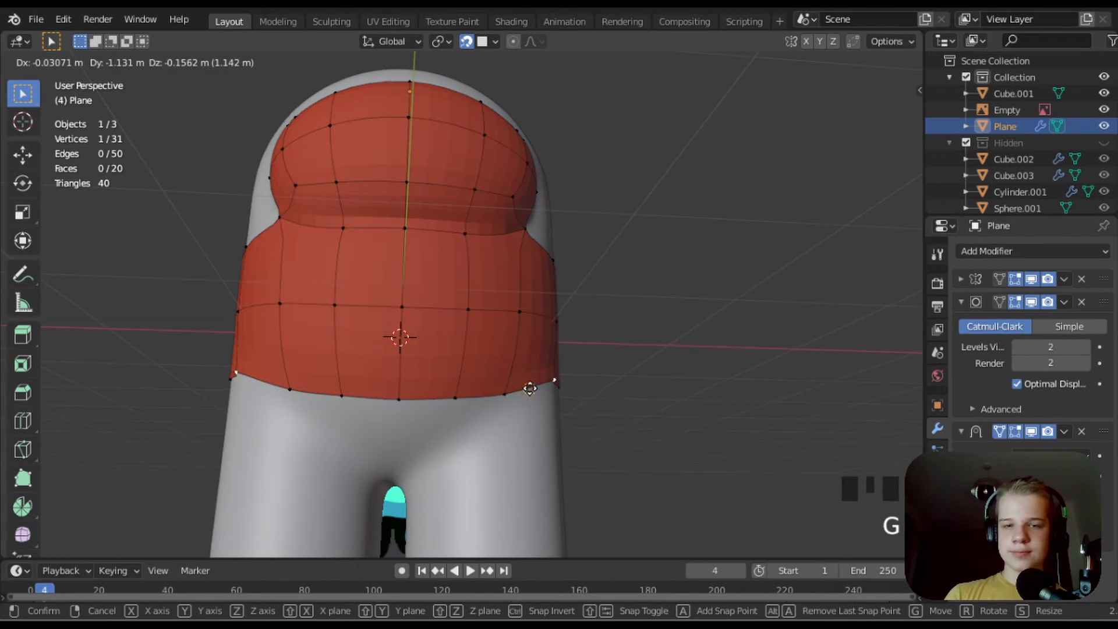
{"action": "right_click", "coordinate": [511, 392]}
{"action": "key", "text": "g"}
{"action": "right_click", "coordinate": [502, 394]}
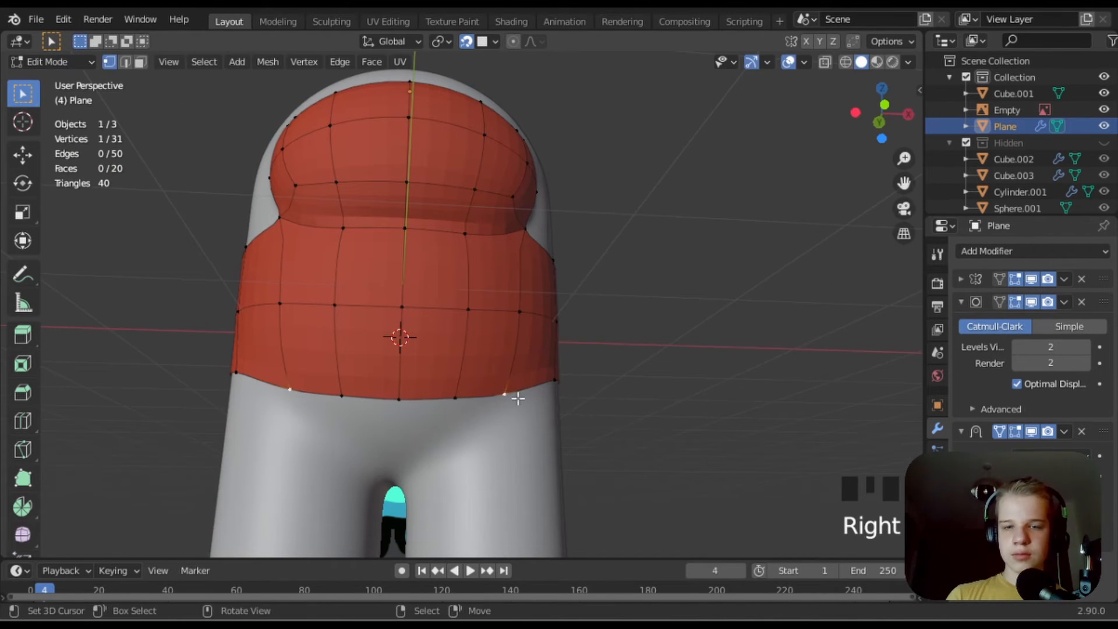
{"action": "key", "text": "g"}
{"action": "left_click", "coordinate": [521, 388]}
- Extrude the middle top edge of the side patch upward twice along the head
{"action": "middle_click_drag", "start_coordinate": [594, 399], "coordinate": [640, 436]}
{"action": "scroll", "coordinate": [325, 469], "scroll_direction": "up", "scroll_amount": 2}
{"action": "scroll", "coordinate": [569, 427], "scroll_direction": "down", "scroll_amount": 5}
{"action": "scroll", "coordinate": [492, 399], "scroll_direction": "up", "scroll_amount": 2}
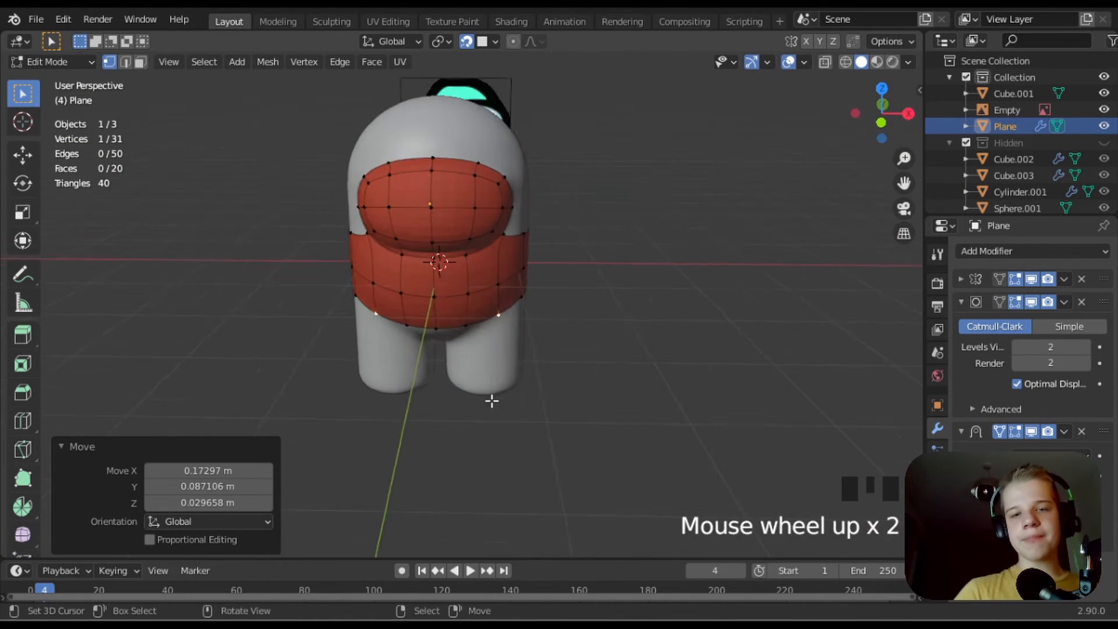
{"action": "middle_click_drag", "start_coordinate": [492, 400], "coordinate": [532, 304]}
{"action": "scroll", "coordinate": [532, 304], "scroll_direction": "down", "scroll_amount": 1}
{"action": "scroll", "coordinate": [541, 374], "scroll_direction": "up", "scroll_amount": 2}
{"action": "right_click", "coordinate": [526, 348]}
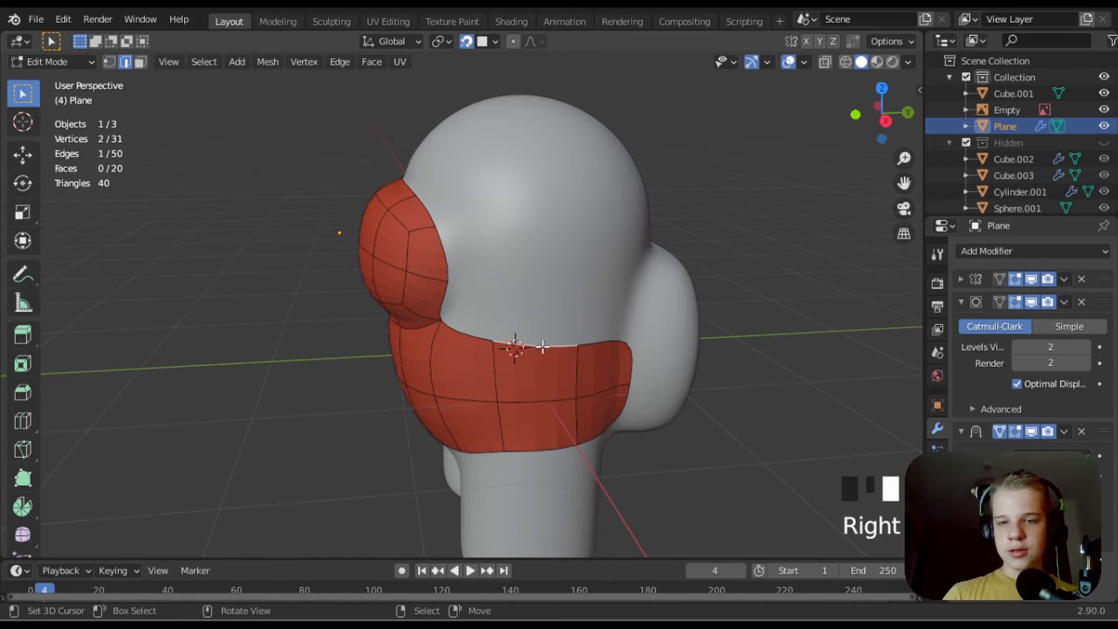
{"action": "key", "text": "e"}
{"action": "left_click", "coordinate": [527, 280]}
{"action": "key", "text": "e"}
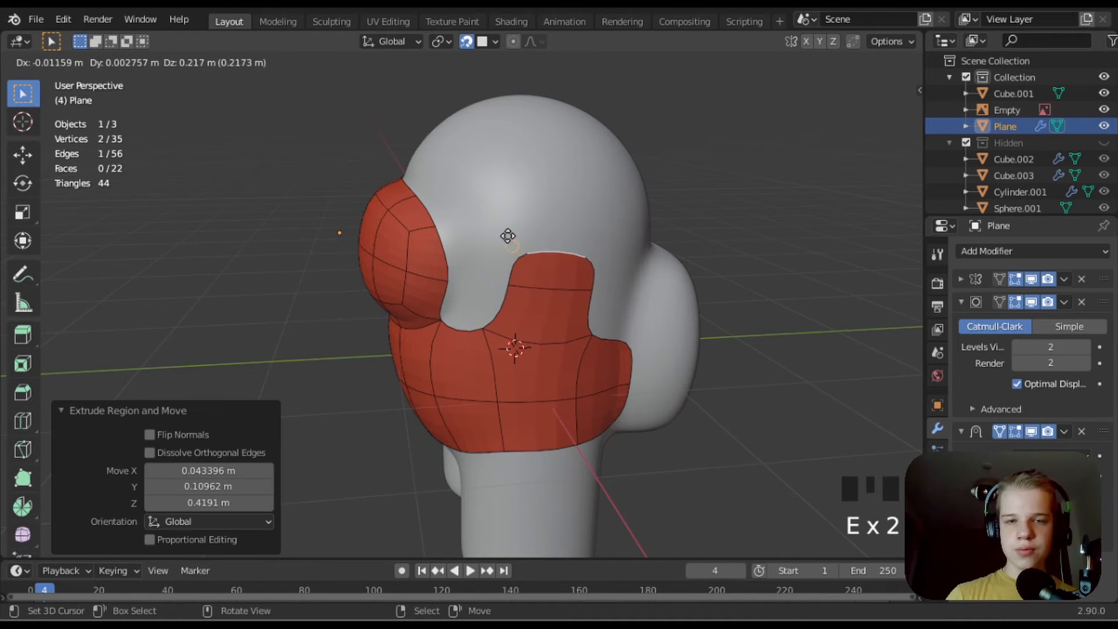
{"action": "left_click", "coordinate": [500, 220]}
- Fill two faces between the visor's side and the extruded side strip
{"action": "middle_click_drag", "start_coordinate": [482, 228], "coordinate": [461, 298], "text": "shift"}
{"action": "key", "text": "2"}
{"action": "right_click", "coordinate": [442, 425]}
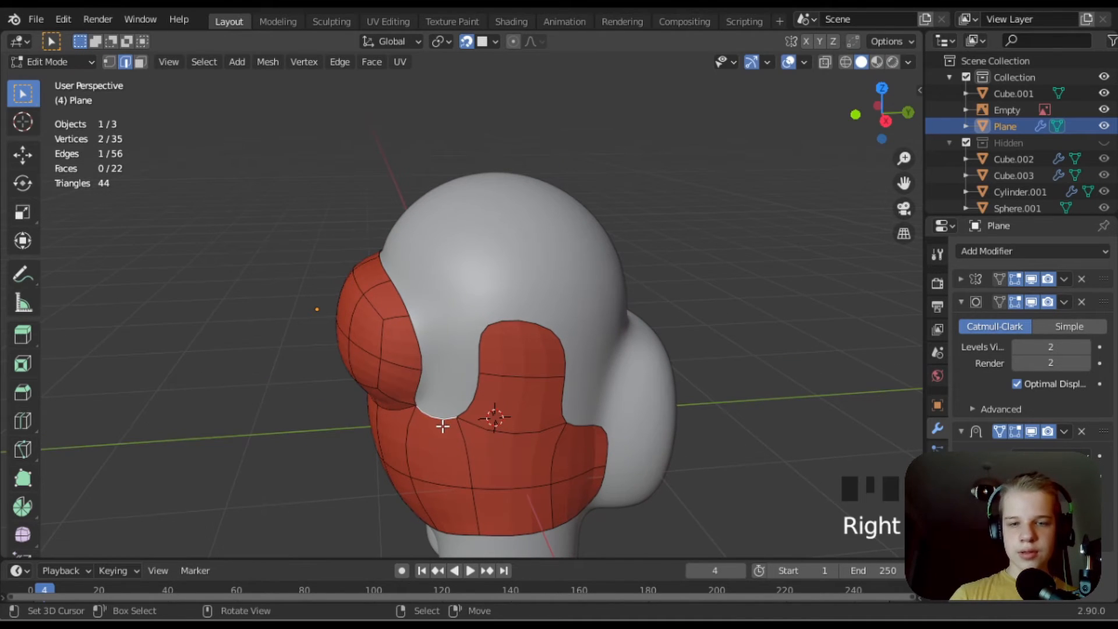
{"action": "key", "text": "f"}
{"action": "key", "text": "f"}
{"action": "key", "text": "f"}
- Extrude the rear top vertex upward in two segments beside the backpack and fill the two faces next to the strip
{"action": "mouse_move", "coordinate": [480, 362]}
{"action": "middle_mouse_down"}
{"action": "mouse_move", "coordinate": [424, 297]}
{"action": "mouse_move", "coordinate": [471, 346]}
{"action": "middle_mouse_up"}
{"action": "key", "text": "e"}
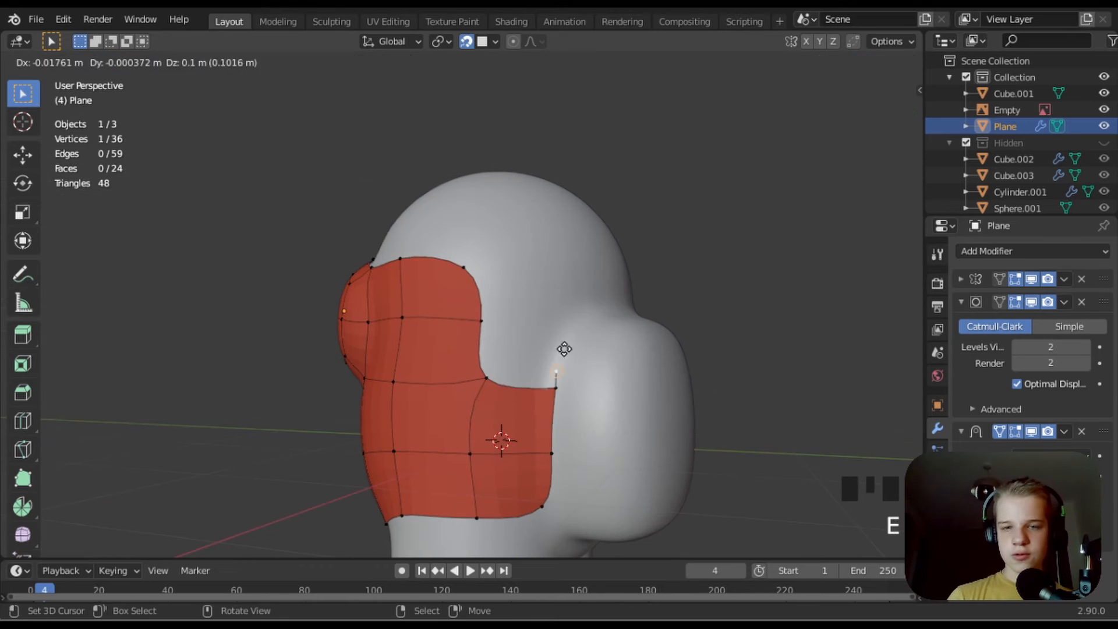
{"action": "left_click", "coordinate": [567, 261]}
{"action": "key", "text": "2"}
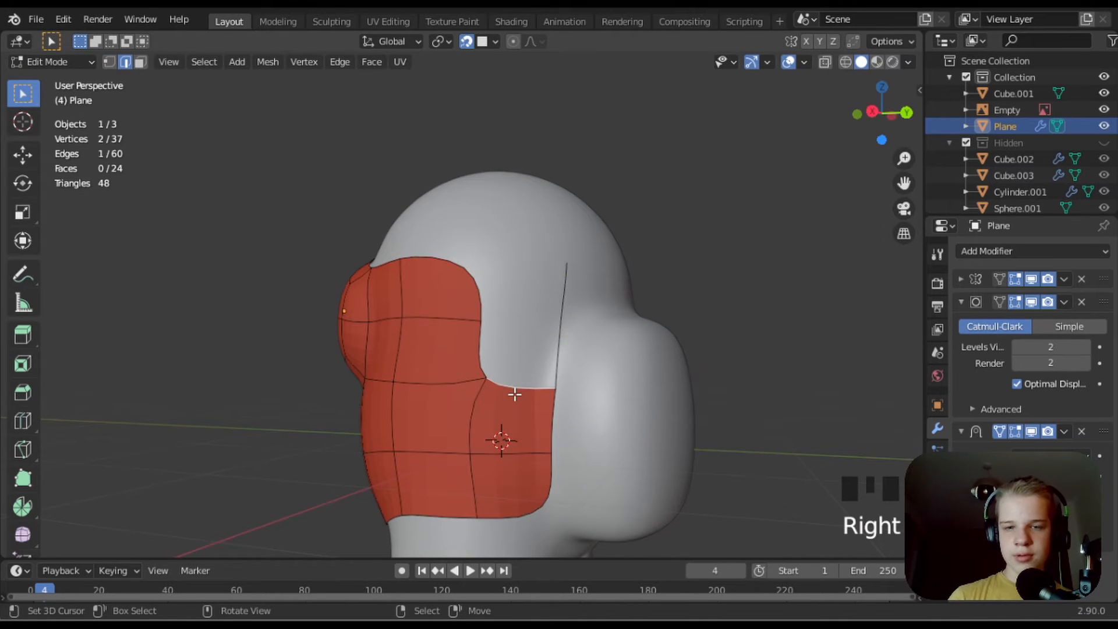
{"action": "key", "text": "f"}
{"action": "key", "text": "f"}
{"action": "key", "text": "f"}
{"action": "middle_click_drag", "start_coordinate": [539, 375], "coordinate": [472, 380]}
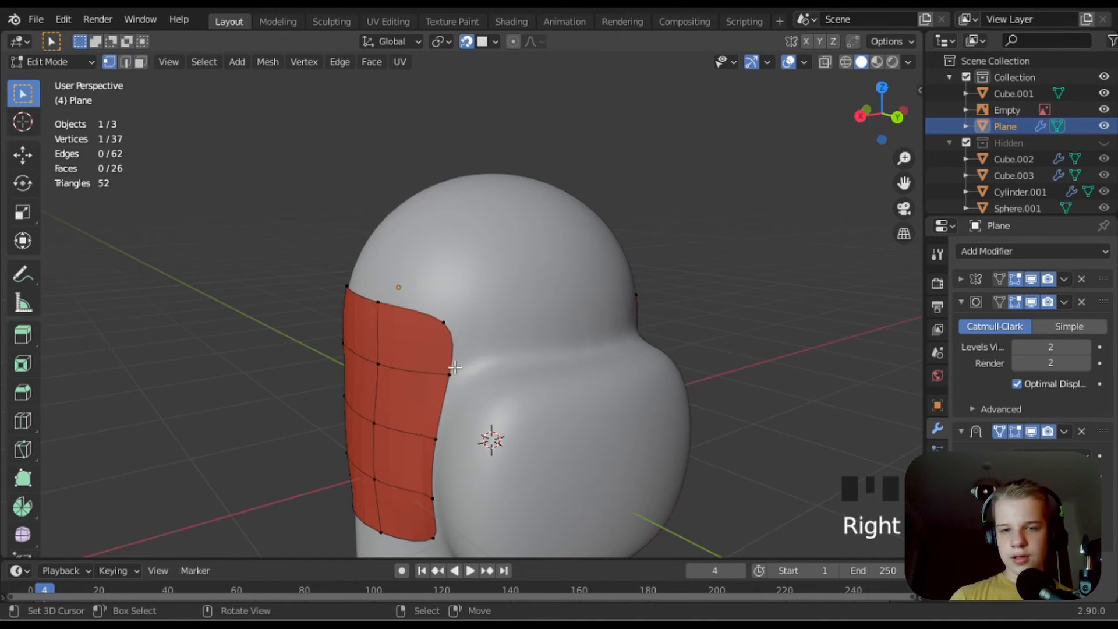
{"action": "key", "text": "e"}
{"action": "left_click", "coordinate": [536, 361]}
{"action": "key", "text": "ctrl+z"}
- Extrude the two rear side vertices to the center of the back above the backpack and fill the strip between them
{"action": "right_click", "coordinate": [453, 372]}
{"action": "key", "text": "e"}
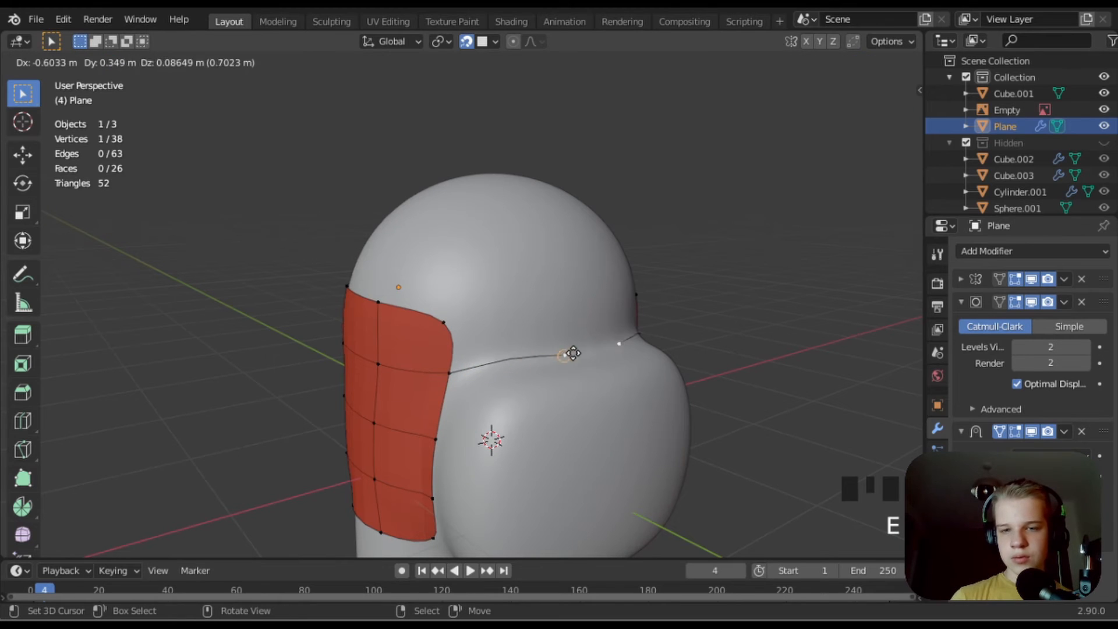
{"action": "left_click", "coordinate": [605, 347]}
{"action": "key", "text": "2"}
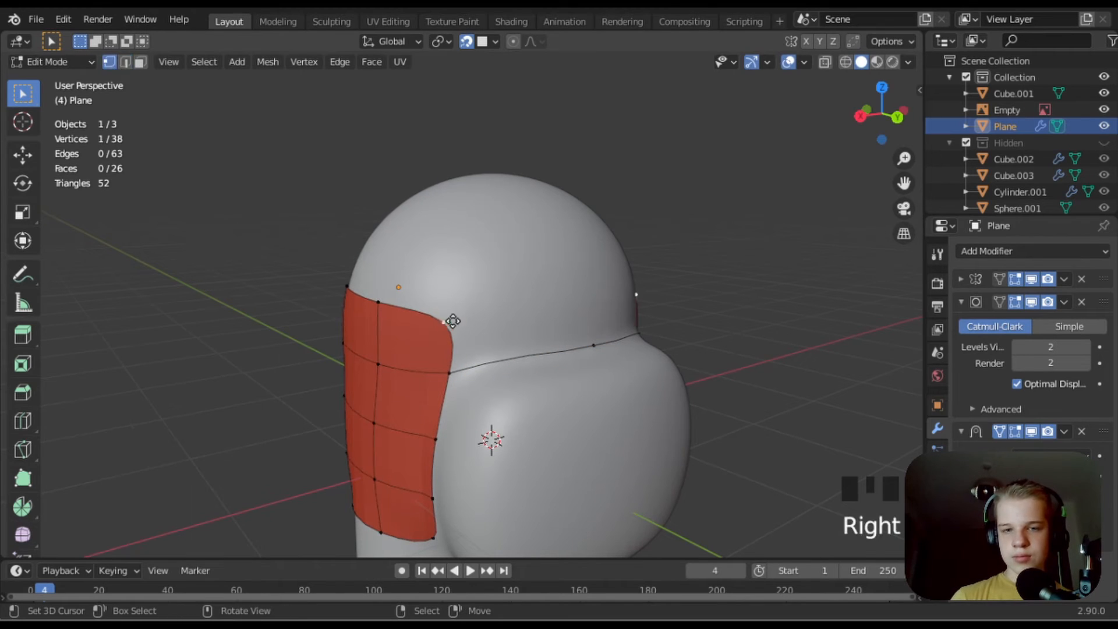
{"action": "key", "text": "e"}
{"action": "left_click", "coordinate": [592, 302]}
{"action": "key", "text": "2"}
{"action": "key", "text": "f"}
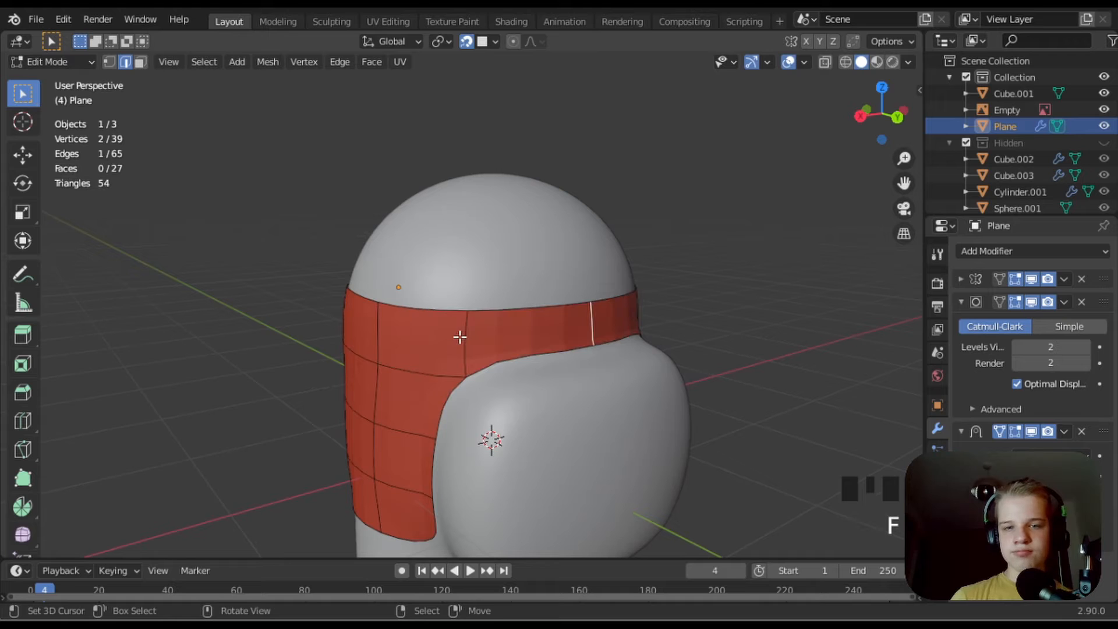
- Cut a vertical edge loop into the strip above the backpack and adjust its lower and upper vertices
{"action": "key", "text": "ctrl+r"}
{"action": "left_click", "coordinate": [547, 339]}
{"action": "key", "text": "1"}
{"action": "right_click", "coordinate": [526, 354]}
{"action": "key", "text": "g"}
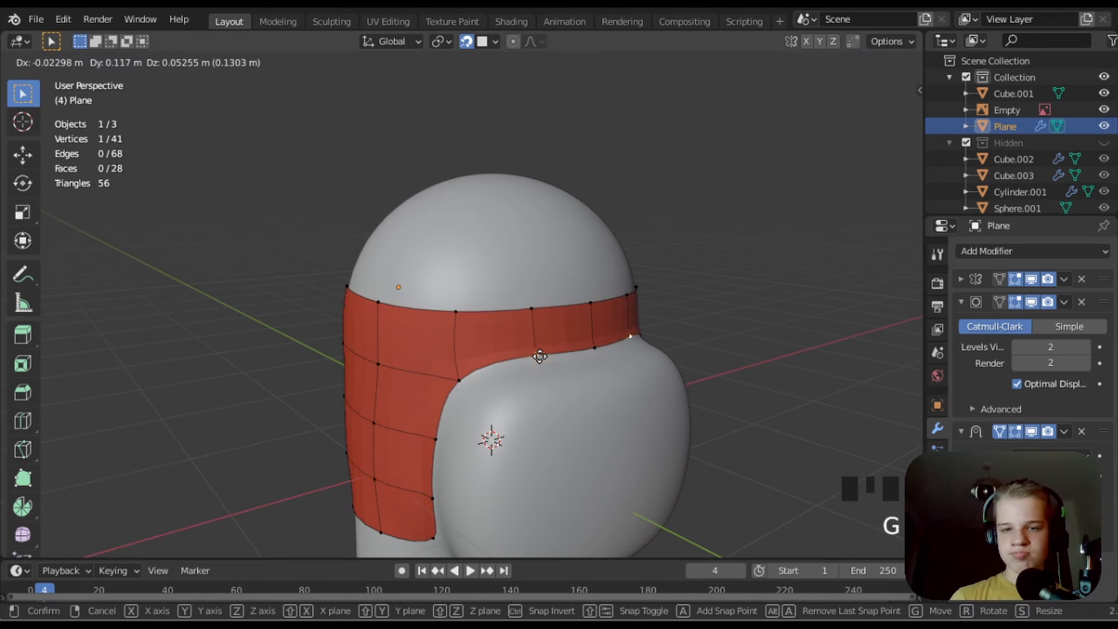
{"action": "left_click", "coordinate": [538, 356]}
{"action": "right_click", "coordinate": [532, 312]}
{"action": "key", "text": "g"}
{"action": "left_click", "coordinate": [537, 314]}
- Extrude the edge above the visor backward over the top of the head
{"action": "scroll", "coordinate": [560, 415], "scroll_direction": "down", "scroll_amount": 4}
{"action": "middle_click_drag", "start_coordinate": [560, 415], "coordinate": [655, 372]}
{"action": "scroll", "coordinate": [556, 356], "scroll_direction": "down", "scroll_amount": 4}
{"action": "key", "text": "Tab"}
{"action": "middle_click_drag", "start_coordinate": [524, 355], "coordinate": [402, 339]}
{"action": "key", "text": "Tab"}
{"action": "key", "text": "alt+a"}
{"action": "key", "text": "e"}
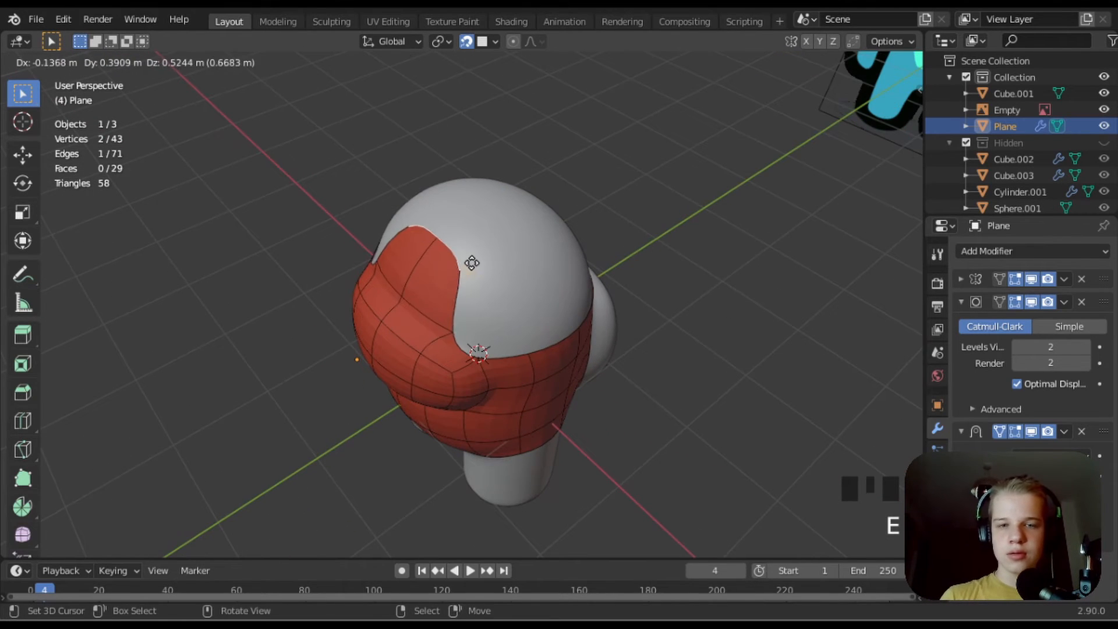
{"action": "left_click", "coordinate": [497, 257]}
- Extrude the vertex at the visor's upper side corner up and back onto the head
{"action": "right_click", "coordinate": [468, 353]}
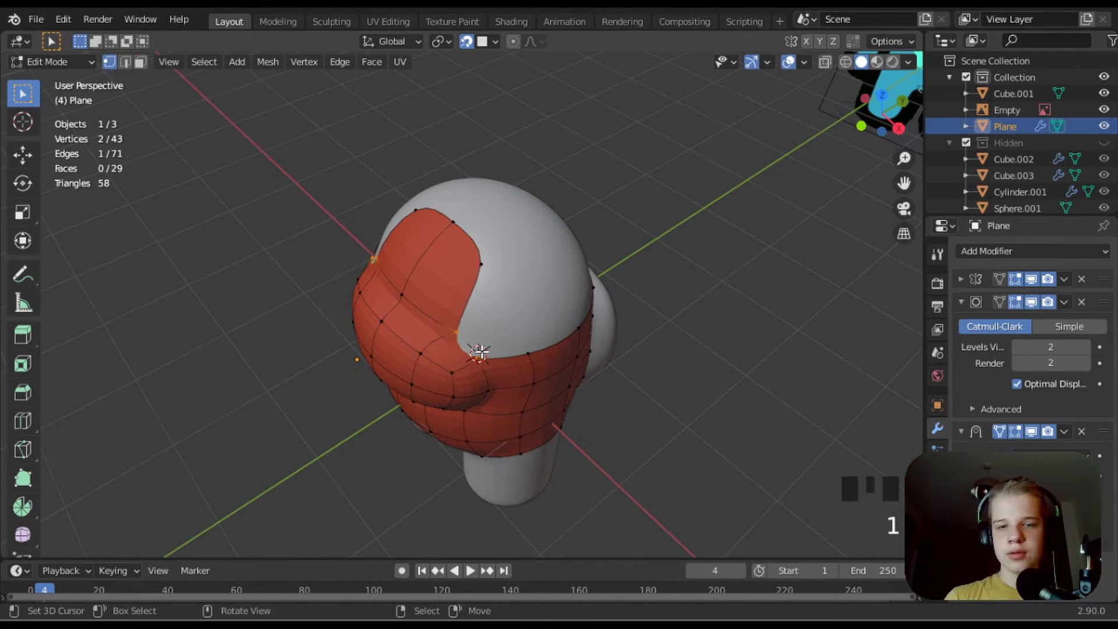
{"action": "right_click", "coordinate": [478, 351]}
{"action": "key", "text": "e"}
{"action": "left_click", "coordinate": [510, 305]}
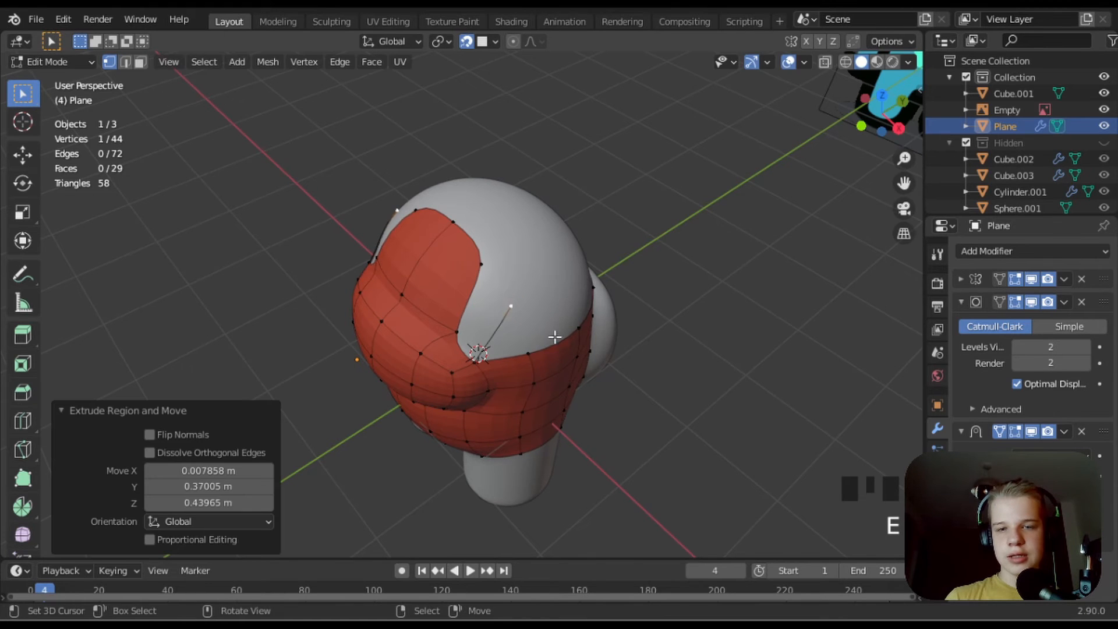
- Extrude the next vertex along the side's top edge upward, with a second segment running toward the back
{"action": "middle_click_drag", "start_coordinate": [510, 305], "coordinate": [486, 315]}
{"action": "scroll", "coordinate": [486, 315], "scroll_direction": "up", "scroll_amount": 2}
{"action": "right_click", "coordinate": [485, 315]}
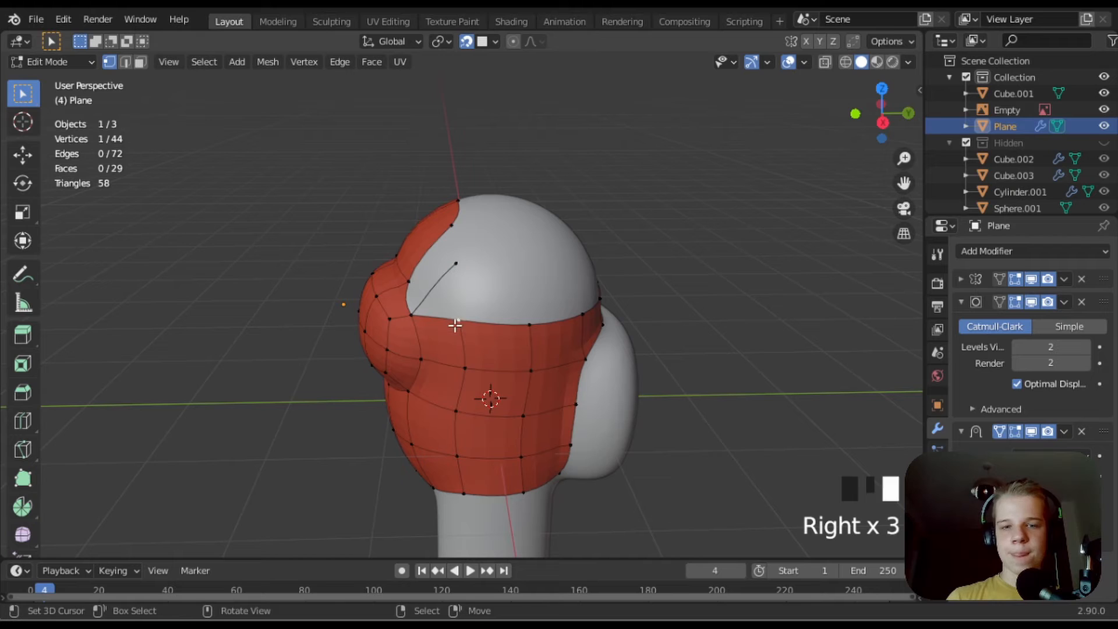
{"action": "key", "text": "e"}
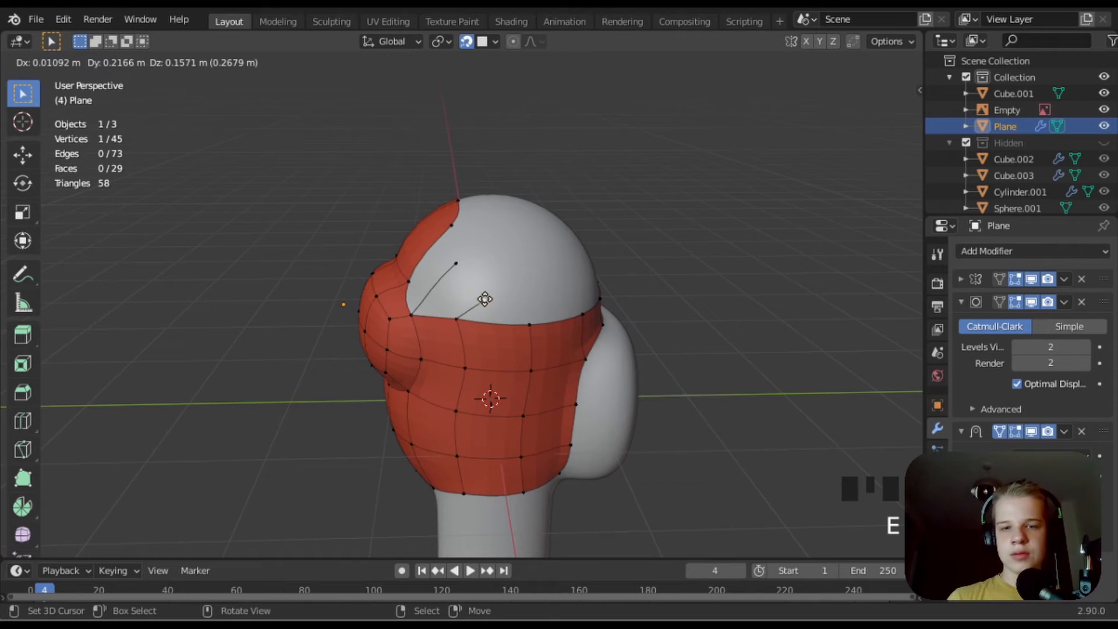
{"action": "left_click", "coordinate": [477, 299]}
{"action": "key", "text": "e"}
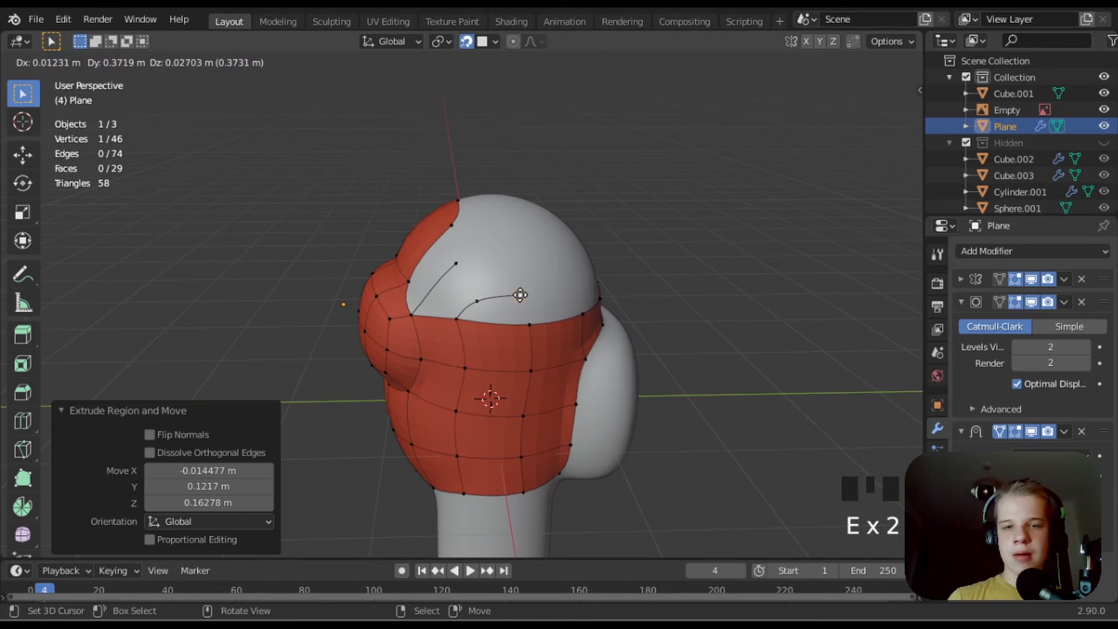
{"action": "left_click", "coordinate": [521, 301]}
- Fill the two faces between the extruded head edges and the side's top row
{"action": "right_click", "coordinate": [528, 325], "text": "shift"}
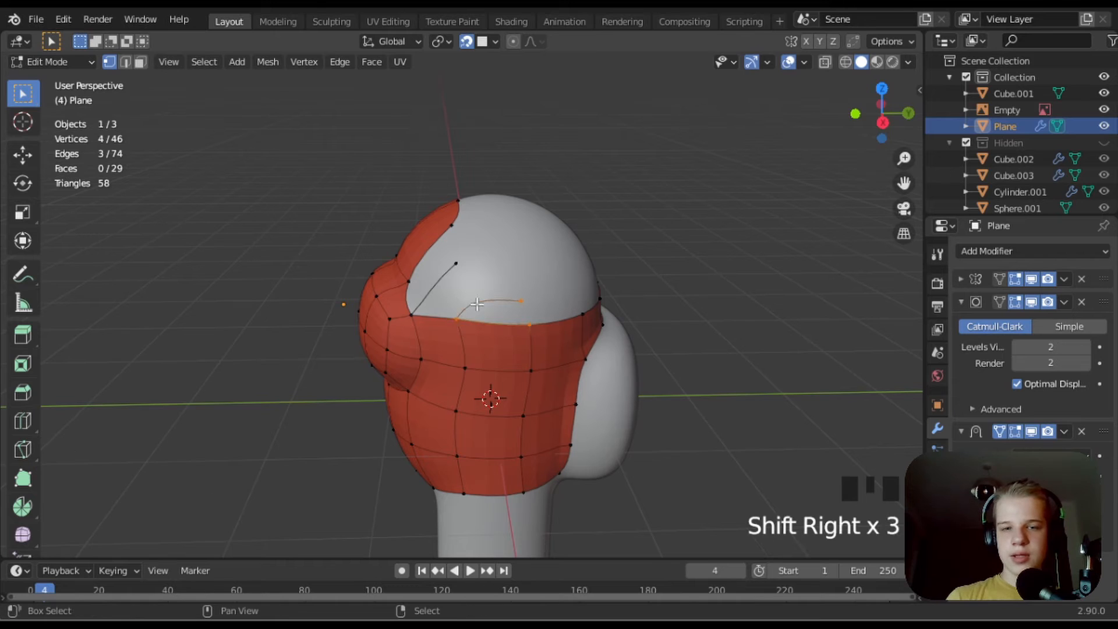
{"action": "key", "text": "f"}
{"action": "right_click", "coordinate": [441, 312]}
{"action": "key", "text": "f"}
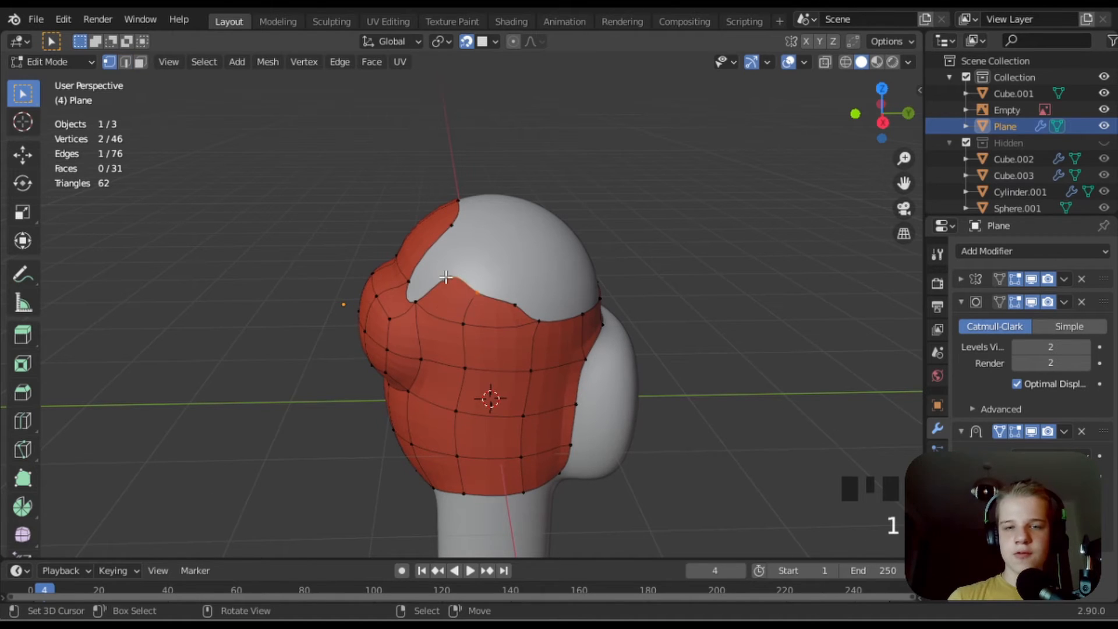
- Extrude the vertex at the side's upper front edge toward the back of the head in two segments
{"action": "right_click", "coordinate": [446, 277]}
{"action": "key", "text": "e"}
{"action": "left_click", "coordinate": [512, 263]}
{"action": "key", "text": "e"}
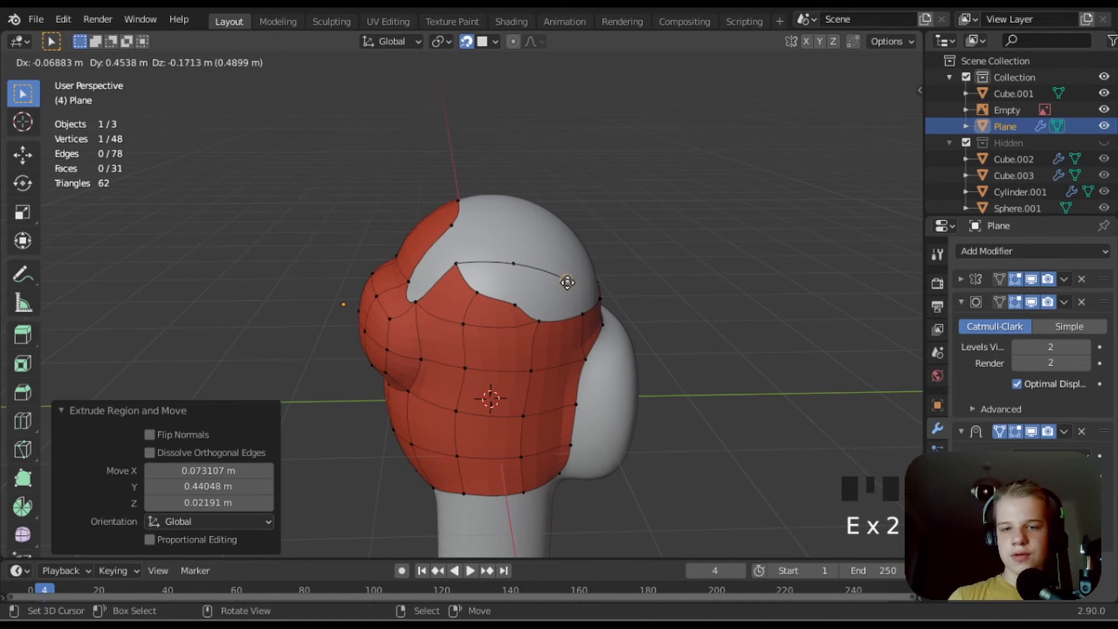
{"action": "left_click", "coordinate": [567, 282]}
- Merge the new edge's end into the back strip's corner vertex At Last and fill the two faces beneath that edge
{"action": "right_click", "coordinate": [581, 313], "text": "shift"}
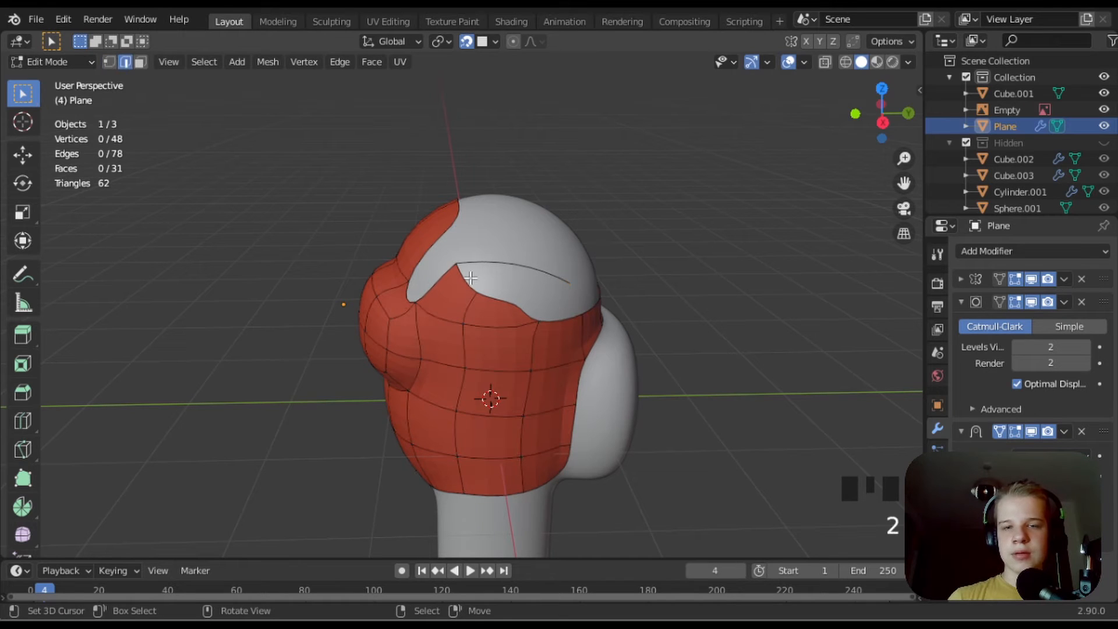
{"action": "key", "text": "f"}
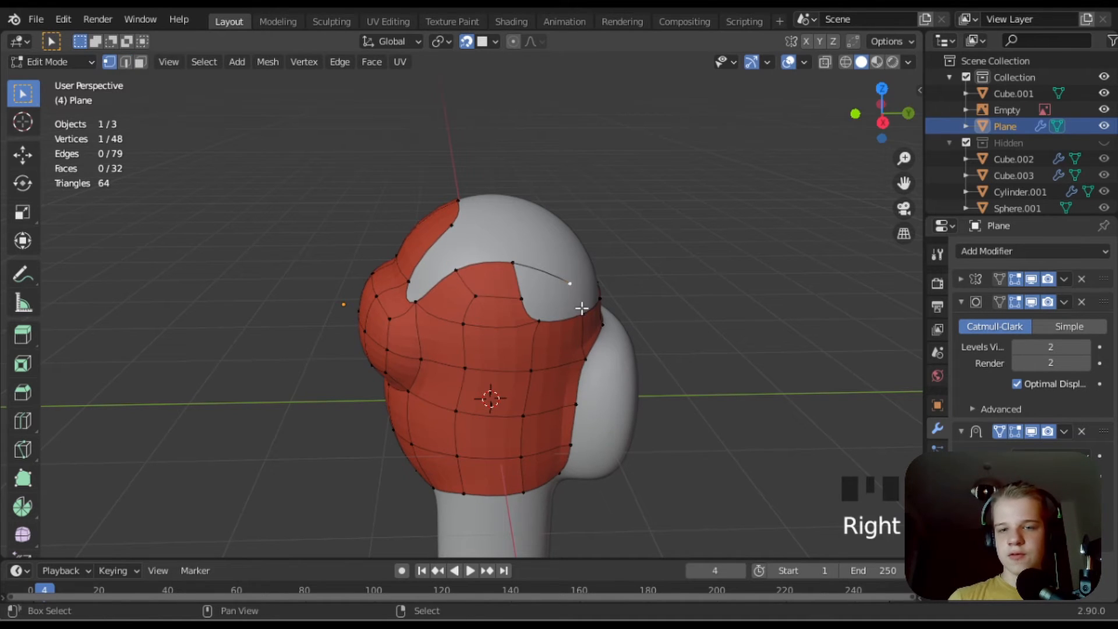
{"action": "key", "text": "m"}
{"action": "key", "text": "Up"}
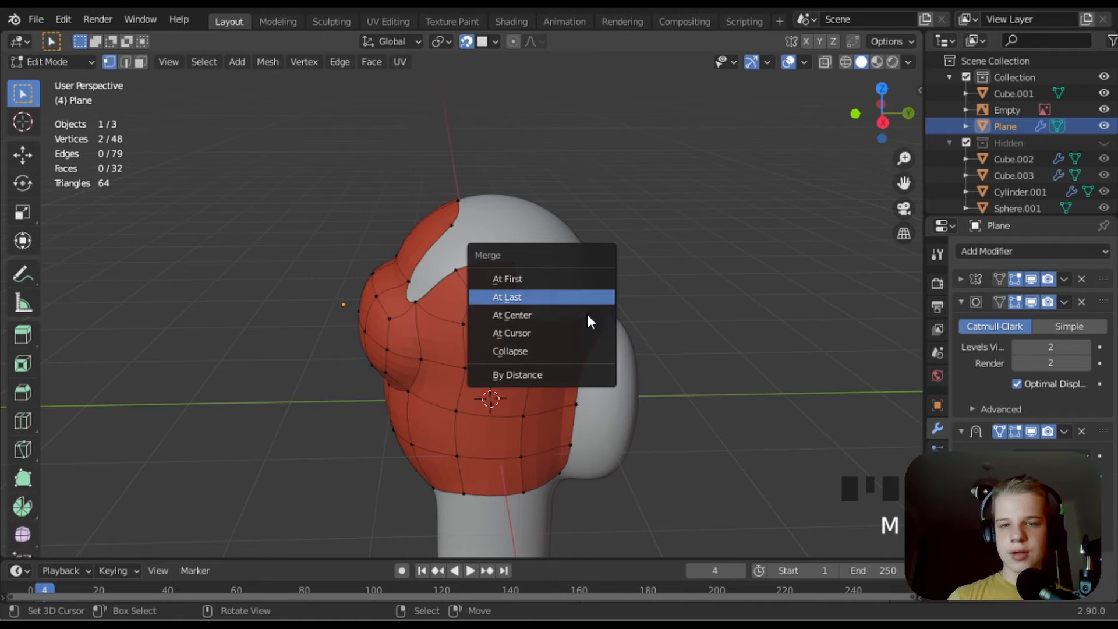
{"action": "key", "text": "Return"}
{"action": "key", "text": "2"}
{"action": "key", "text": "f"}
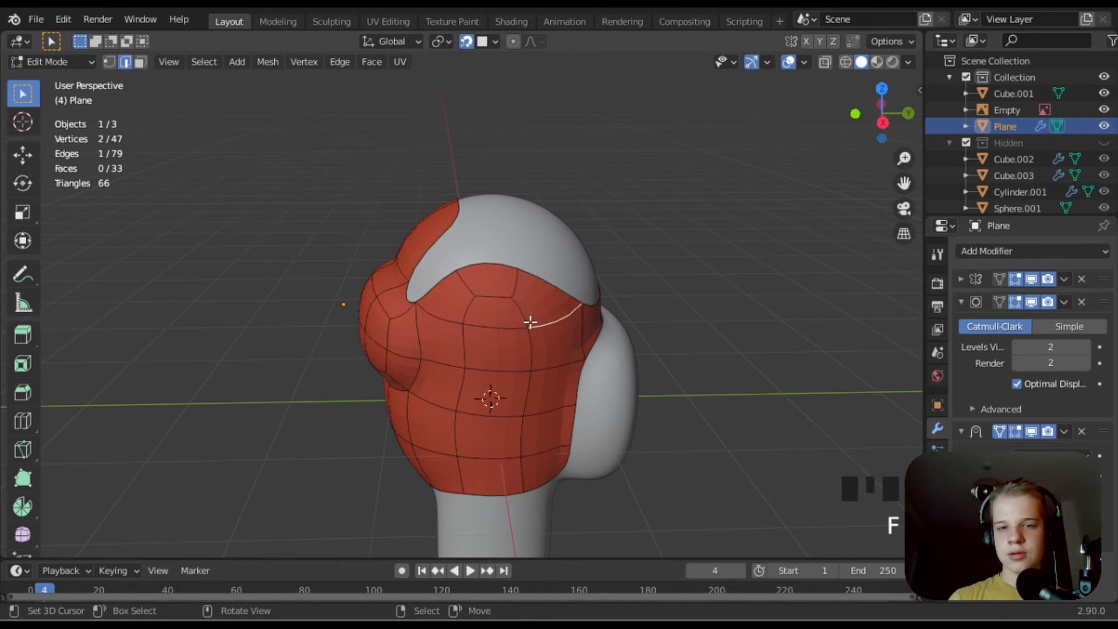
- Reposition the torso side's vertices, working from the upper row down, to even out the spacing of the grid
{"action": "key", "text": "g"}
{"action": "left_click", "coordinate": [533, 324]}
{"action": "right_click", "coordinate": [458, 368]}
{"action": "key", "text": "g"}
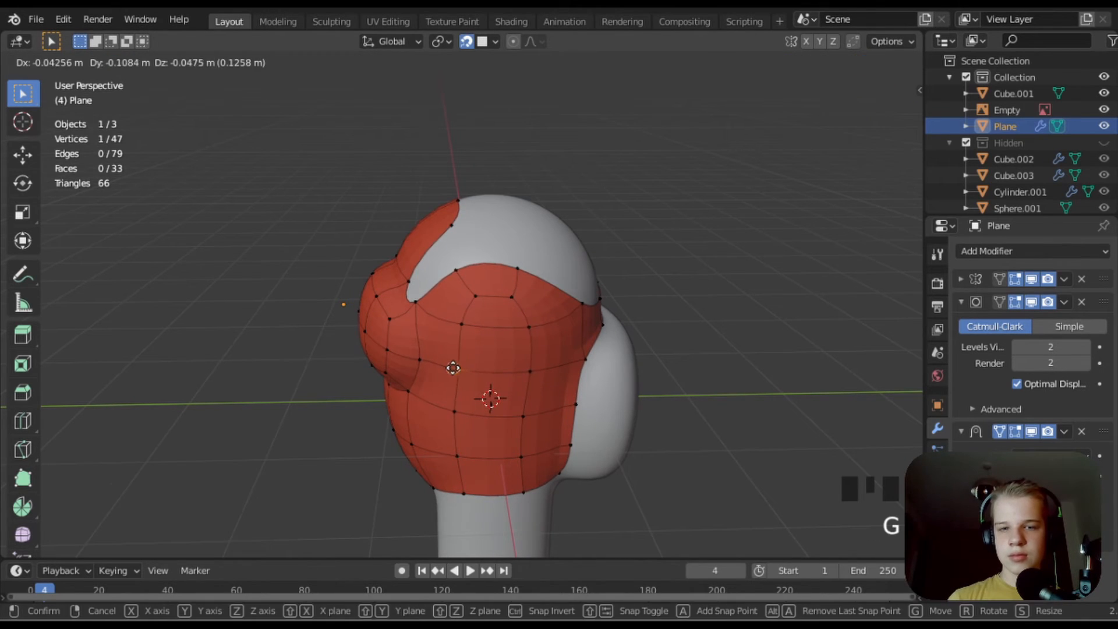
{"action": "left_click", "coordinate": [453, 367]}
{"action": "right_click", "coordinate": [529, 362]}
{"action": "key", "text": "g"}
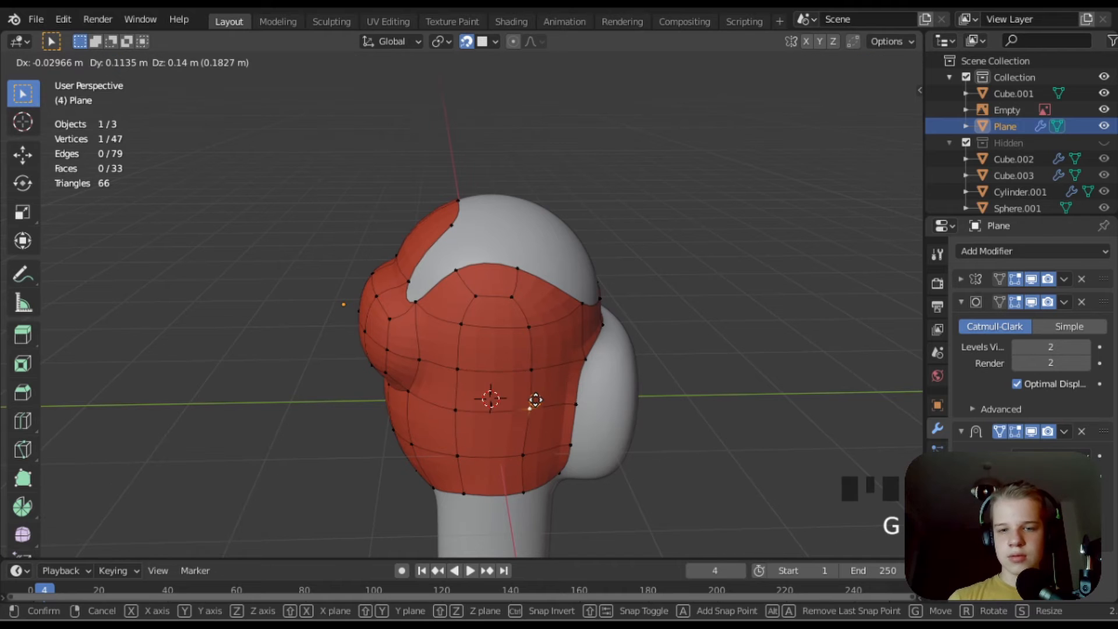
{"action": "left_click", "coordinate": [540, 398]}
{"action": "right_click", "coordinate": [523, 450]}
{"action": "key", "text": "g"}
{"action": "left_click", "coordinate": [549, 442]}
{"action": "scroll", "coordinate": [561, 222], "scroll_direction": "down", "scroll_amount": 3}
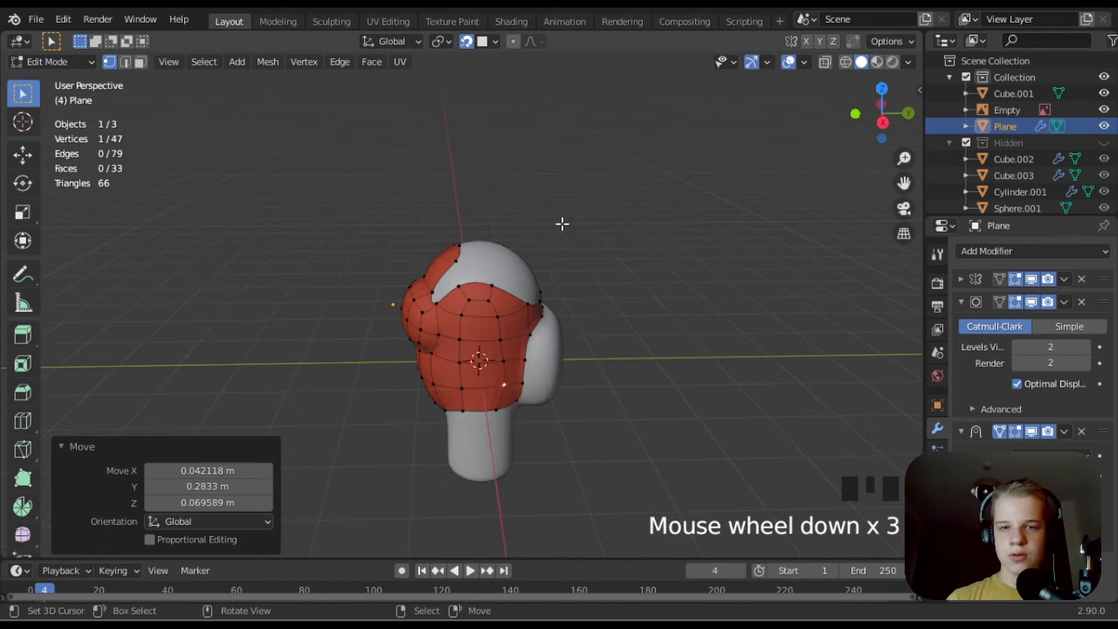
- Fill the face between the head strip above the visor and the front end of the side's upper row
{"action": "scroll", "coordinate": [524, 262], "scroll_direction": "up", "scroll_amount": 3}
{"action": "middle_click_drag", "start_coordinate": [524, 262], "coordinate": [476, 261]}
{"action": "key", "text": "2"}
{"action": "scroll", "coordinate": [474, 343], "scroll_direction": "up", "scroll_amount": 1}
{"action": "right_click", "coordinate": [454, 363]}
{"action": "key", "text": "f"}
{"action": "key", "text": "1"}
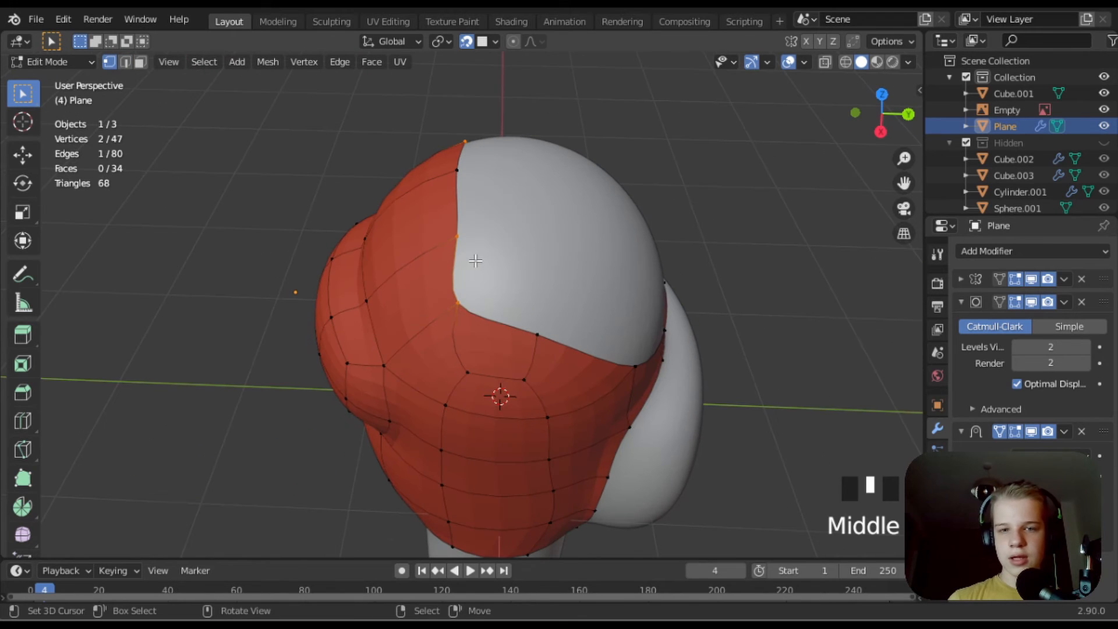
{"action": "key", "text": "ctrl+z"}
{"action": "key", "text": "ctrl+z"}
{"action": "key", "text": "ctrl+z"}
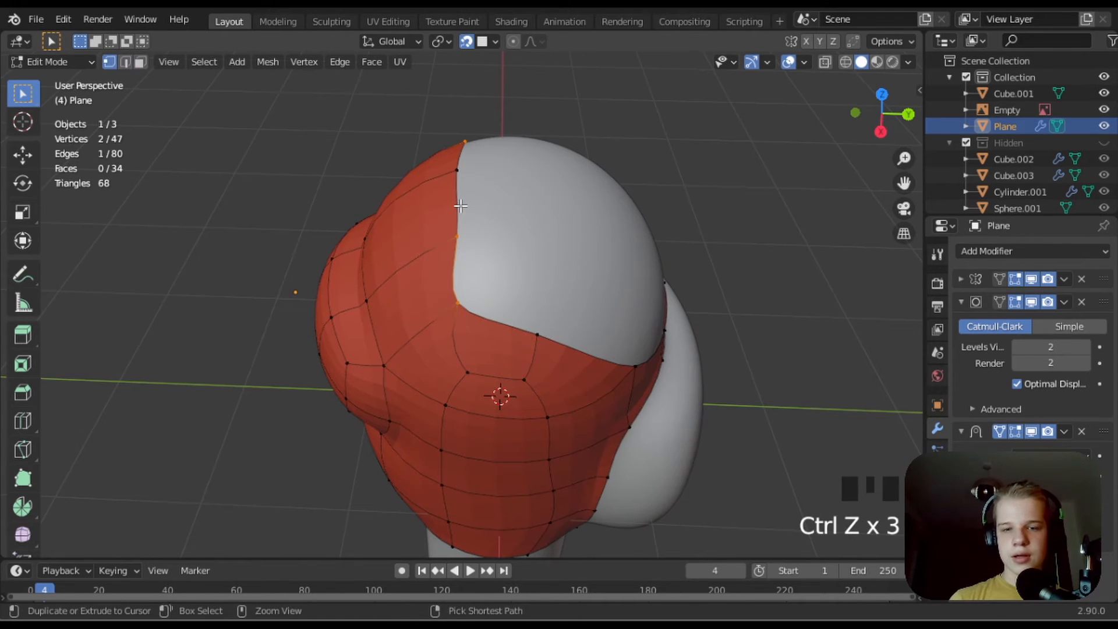
- Extrude the head strip's rear edge backward over the crown and fill the face down to the strip above the backpack
{"action": "middle_click_drag", "start_coordinate": [460, 205], "coordinate": [457, 238]}
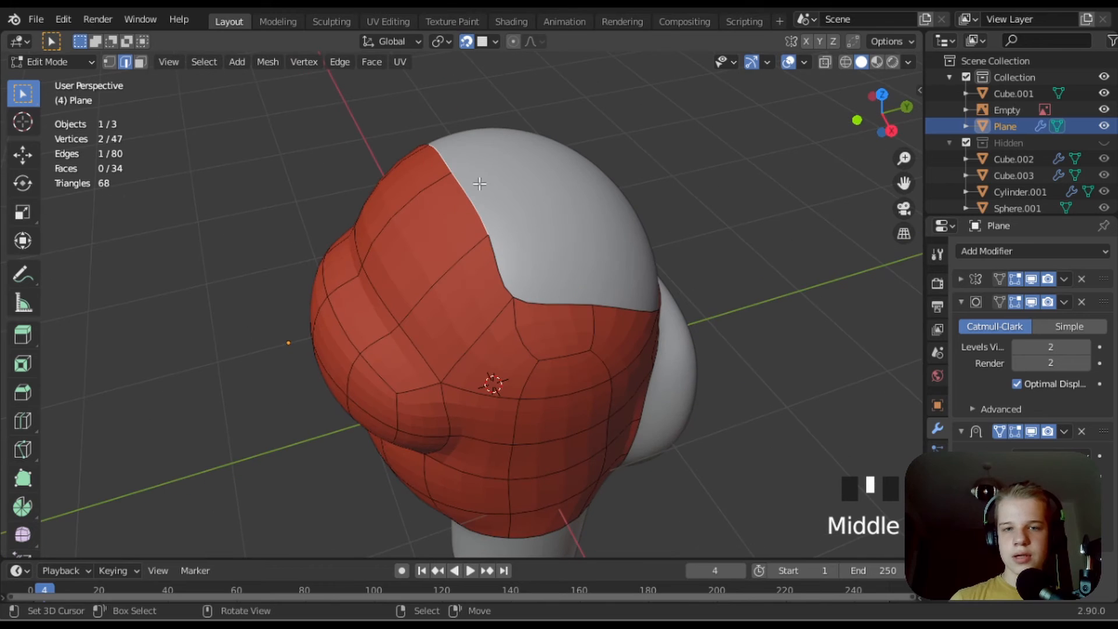
{"action": "key", "text": "e"}
{"action": "left_click", "coordinate": [587, 199]}
{"action": "middle_click_drag", "start_coordinate": [586, 199], "coordinate": [555, 222]}
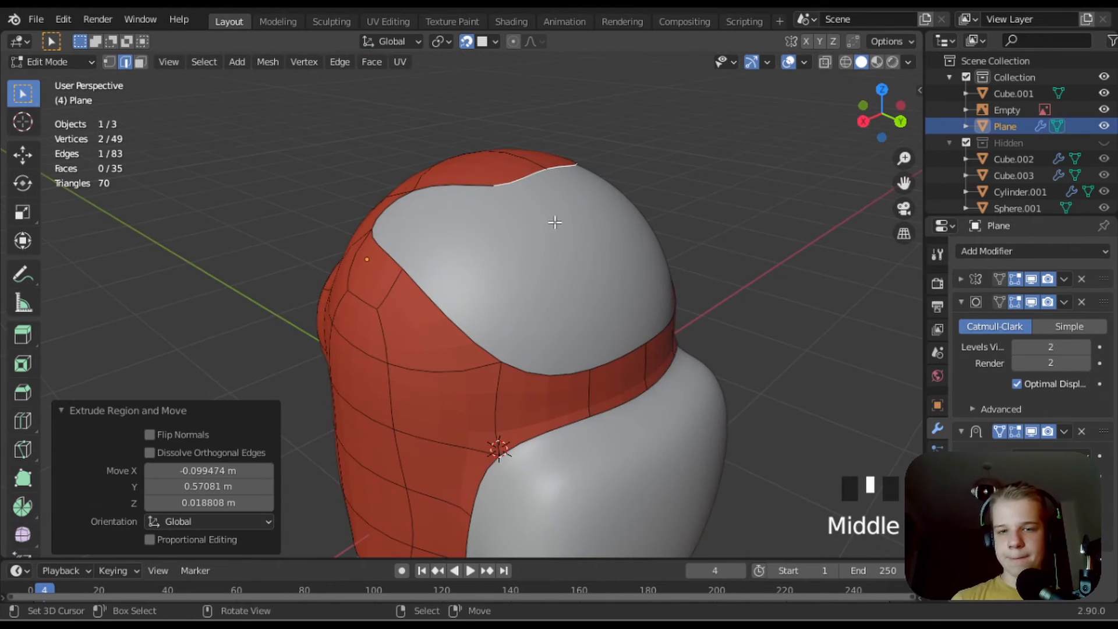
{"action": "right_click", "coordinate": [626, 347], "text": "shift"}
{"action": "key", "text": "f"}
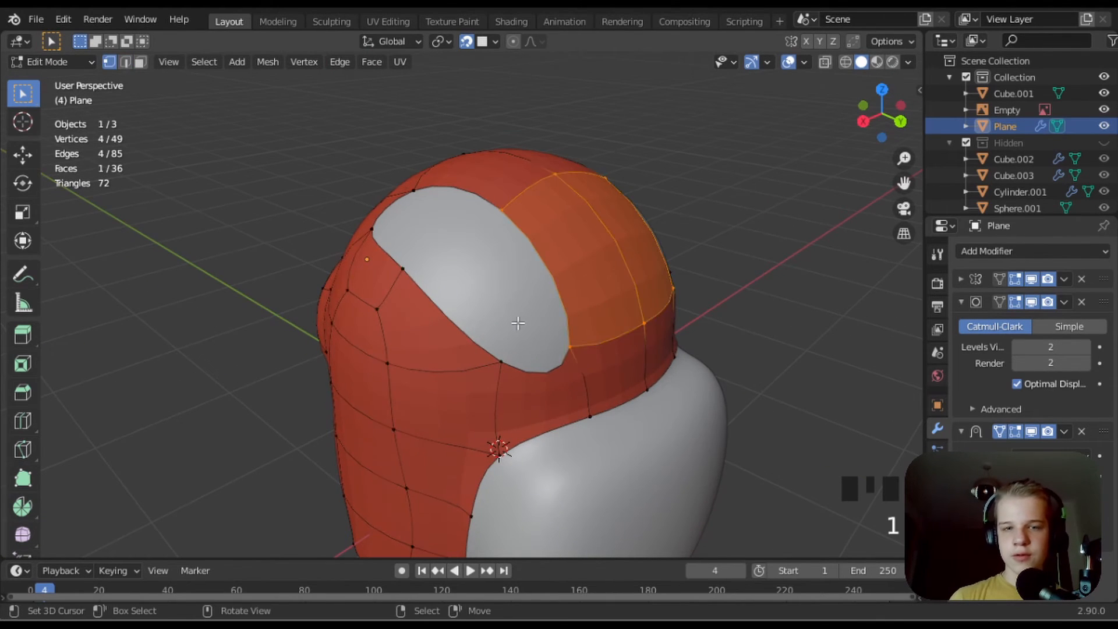
- Fill the two remaining gaps in the side of the head to close the mesh over it
{"action": "middle_click_drag", "start_coordinate": [517, 323], "coordinate": [560, 338]}
{"action": "key", "text": "2"}
{"action": "right_click", "coordinate": [451, 225]}
{"action": "key", "text": "f"}
{"action": "middle_click_drag", "start_coordinate": [708, 314], "coordinate": [672, 305]}
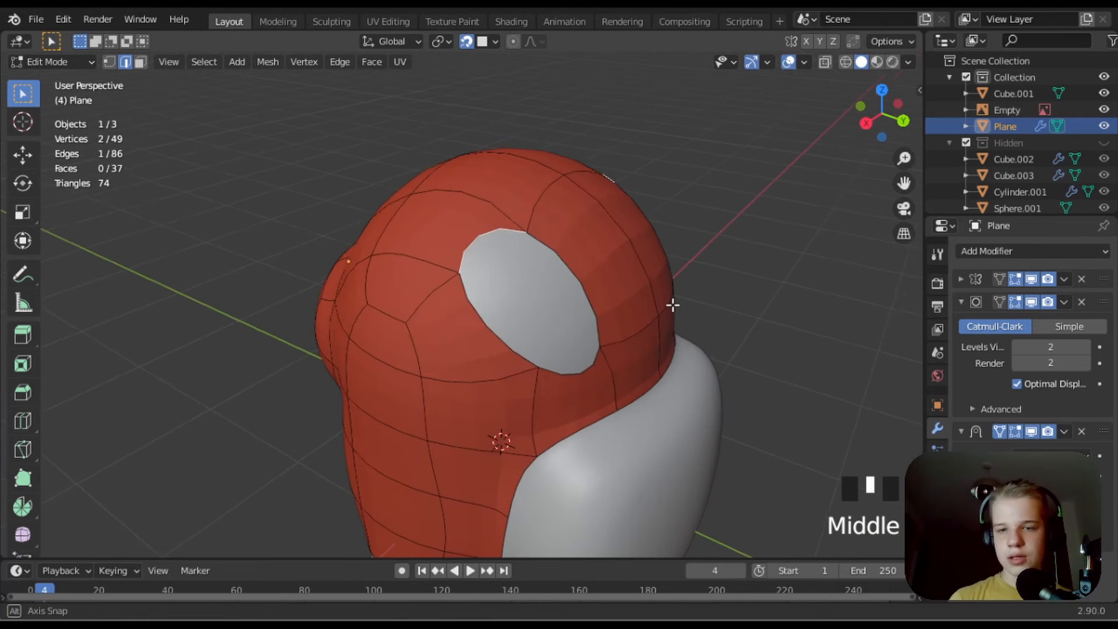
{"action": "key", "text": "f"}
- Examine the closed head mesh in Object Mode and Edit Mode, checking its surface smoothness from the side
{"action": "key", "text": "alt+a"}
{"action": "scroll", "coordinate": [542, 326], "scroll_direction": "down", "scroll_amount": 5}
{"action": "key", "text": "Tab"}
{"action": "mouse_move", "coordinate": [542, 326]}
{"action": "middle_mouse_down"}
{"action": "mouse_move", "coordinate": [666, 285]}
{"action": "mouse_move", "coordinate": [511, 389]}
{"action": "mouse_move", "coordinate": [621, 367]}
{"action": "mouse_move", "coordinate": [632, 351]}
{"action": "mouse_move", "coordinate": [588, 362]}
{"action": "mouse_move", "coordinate": [549, 342]}
{"action": "middle_mouse_up"}
{"action": "key", "text": "Tab"}
{"action": "scroll", "coordinate": [666, 285], "scroll_direction": "up", "scroll_amount": 1}
{"action": "key", "text": "Tab"}
{"action": "key", "text": "Tab"}
{"action": "scroll", "coordinate": [618, 367], "scroll_direction": "up", "scroll_amount": 2}
{"action": "key", "text": "alt+a"}
{"action": "scroll", "coordinate": [549, 342], "scroll_direction": "down", "scroll_amount": 2}
{"action": "key", "text": "Tab"}
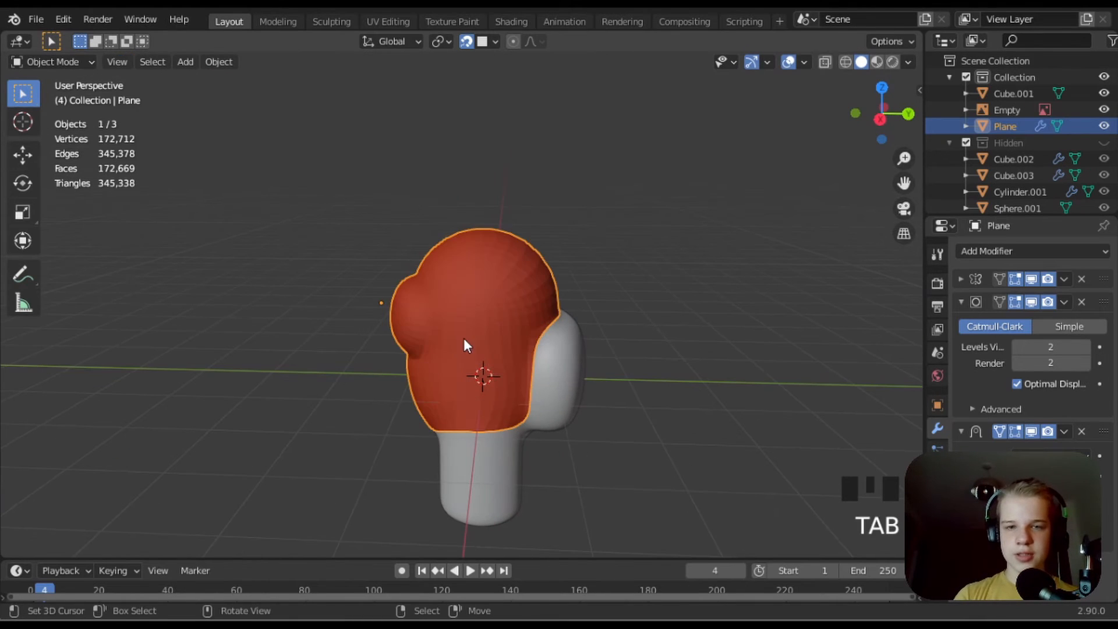
{"action": "key", "text": "Tab"}
{"action": "middle_click_drag", "start_coordinate": [627, 444], "coordinate": [446, 463]}
- Extrude the torso mesh's lower rear corner vertex along the crease beneath the backpack to the centre line
{"action": "key", "text": "alt+a"}
{"action": "scroll", "coordinate": [588, 452], "scroll_direction": "up", "scroll_amount": 4}
{"action": "key", "text": "2"}
{"action": "middle_click_drag", "start_coordinate": [424, 511], "coordinate": [424, 436], "text": "shift"}
{"action": "key", "text": "1"}
{"action": "right_click_drag", "start_coordinate": [424, 406], "coordinate": [406, 399]}
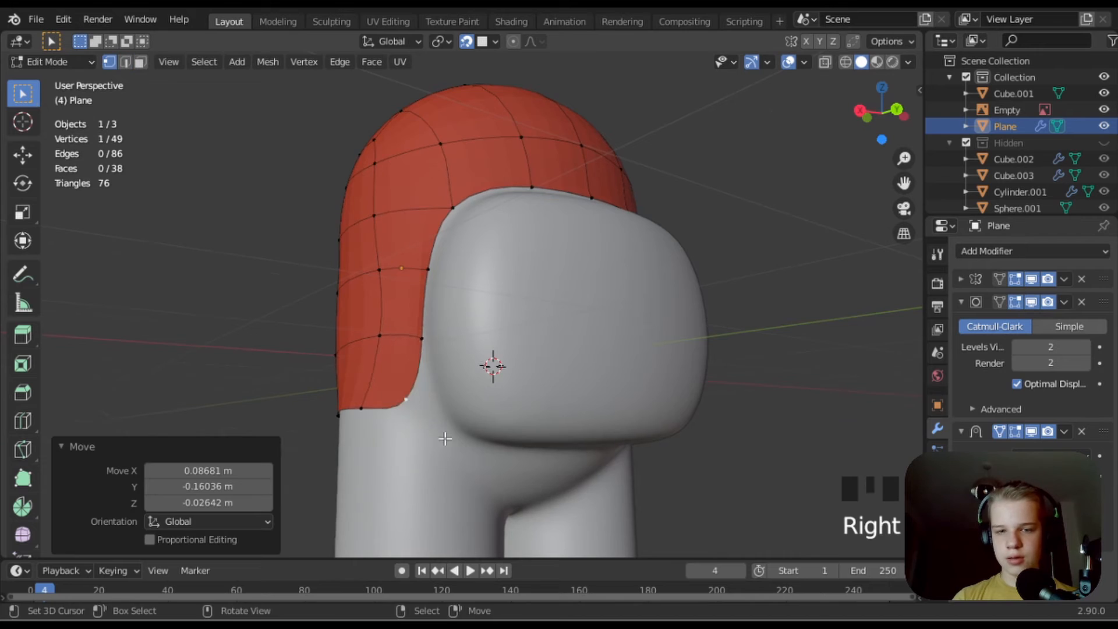
{"action": "middle_click_drag", "start_coordinate": [445, 438], "coordinate": [406, 387]}
{"action": "key", "text": "ctrl+z"}
{"action": "key", "text": "e"}
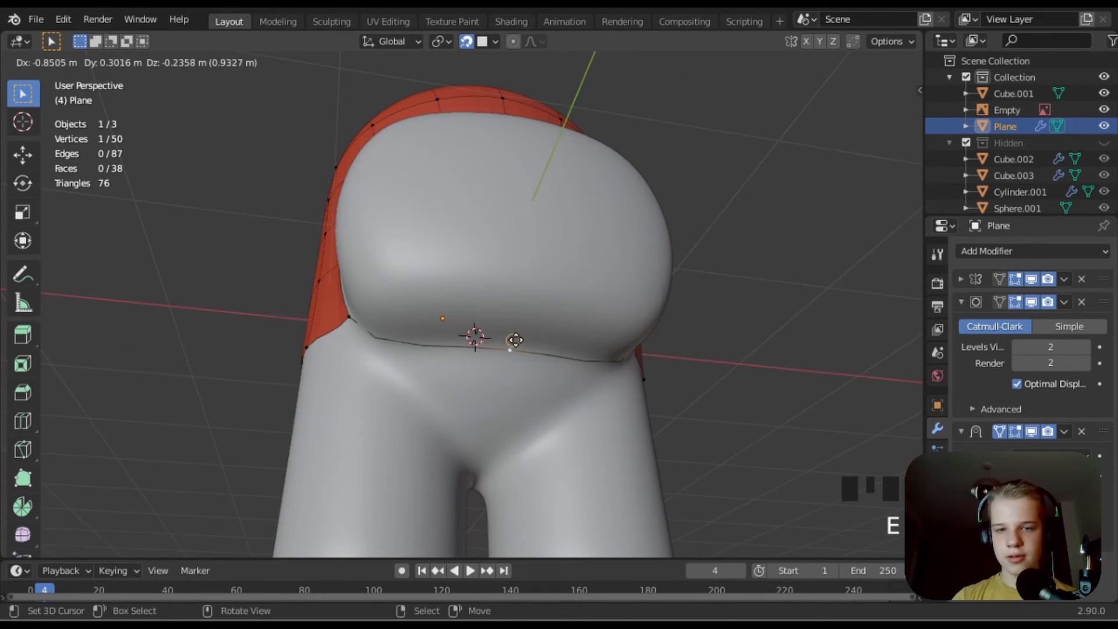
{"action": "left_click", "coordinate": [515, 340]}
- Add a loop cut to the new edge beneath the backpack and move the inserted vertex along the crease
{"action": "key", "text": "ctrl+r"}
{"action": "left_click", "coordinate": [435, 344]}
{"action": "right_click", "coordinate": [436, 345]}
{"action": "right_click", "coordinate": [431, 345]}
{"action": "right_click", "coordinate": [426, 345]}
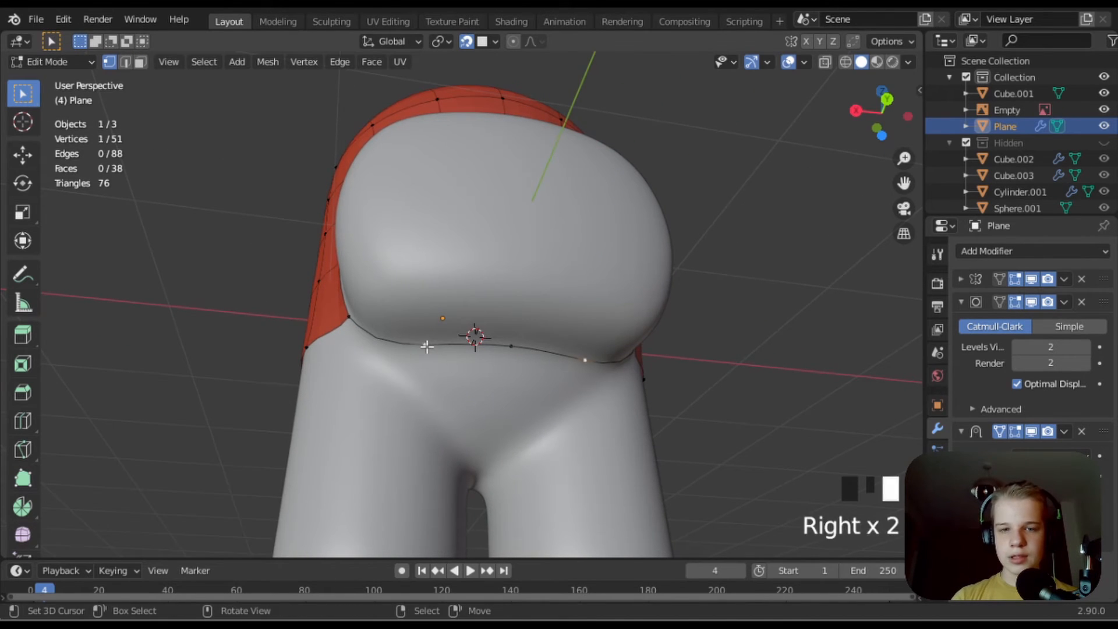
{"action": "key", "text": "g"}
{"action": "left_click", "coordinate": [418, 346]}
{"action": "middle_click_drag", "start_coordinate": [479, 256], "coordinate": [491, 350]}
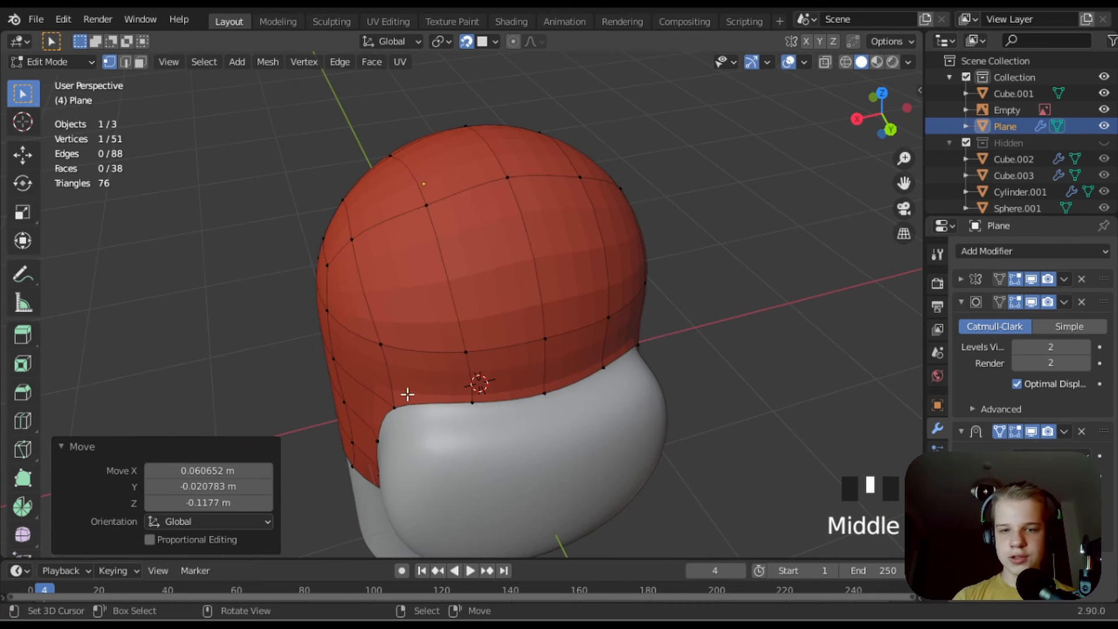
{"action": "middle_click_drag", "start_coordinate": [408, 395], "coordinate": [360, 333]}
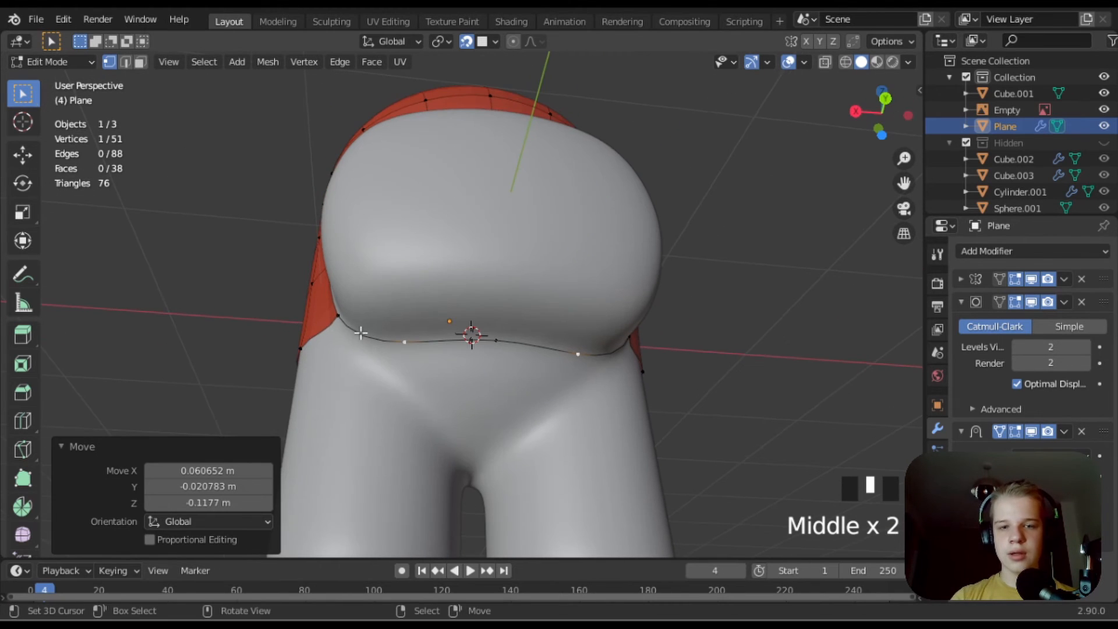
- Extrude the central edge beneath the backpack onto its underside and adjust the new face's outer corner vertex
{"action": "key", "text": "2"}
{"action": "right_click", "coordinate": [479, 342]}
{"action": "middle_click_drag", "start_coordinate": [479, 341], "coordinate": [464, 145]}
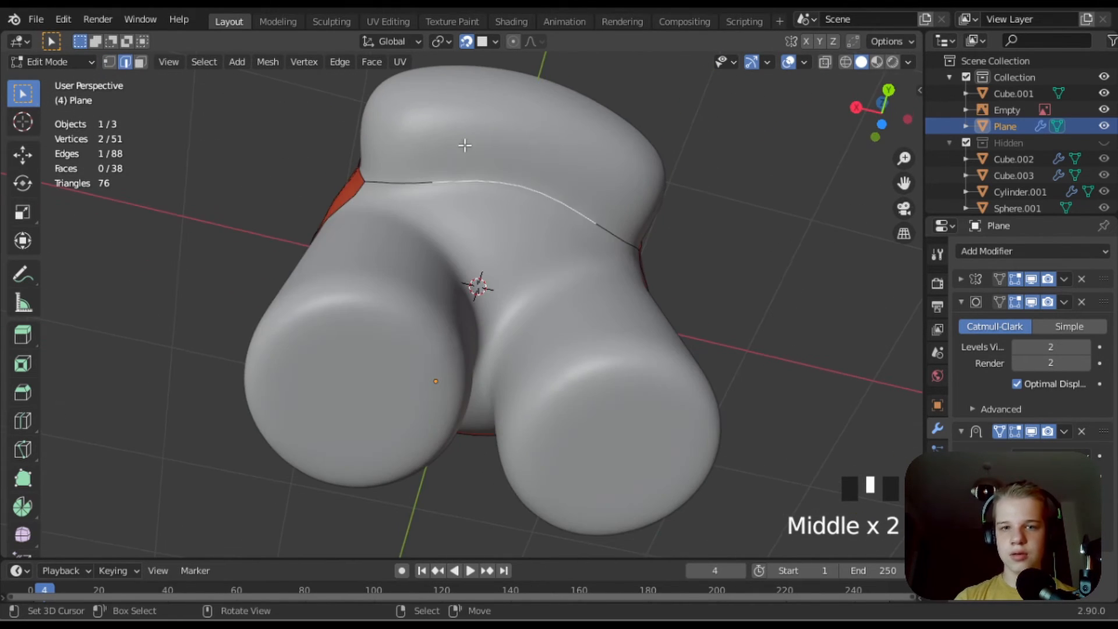
{"action": "key", "text": "e"}
{"action": "left_click", "coordinate": [467, 103]}
{"action": "key", "text": "1"}
{"action": "right_click", "coordinate": [483, 109]}
{"action": "key", "text": "g"}
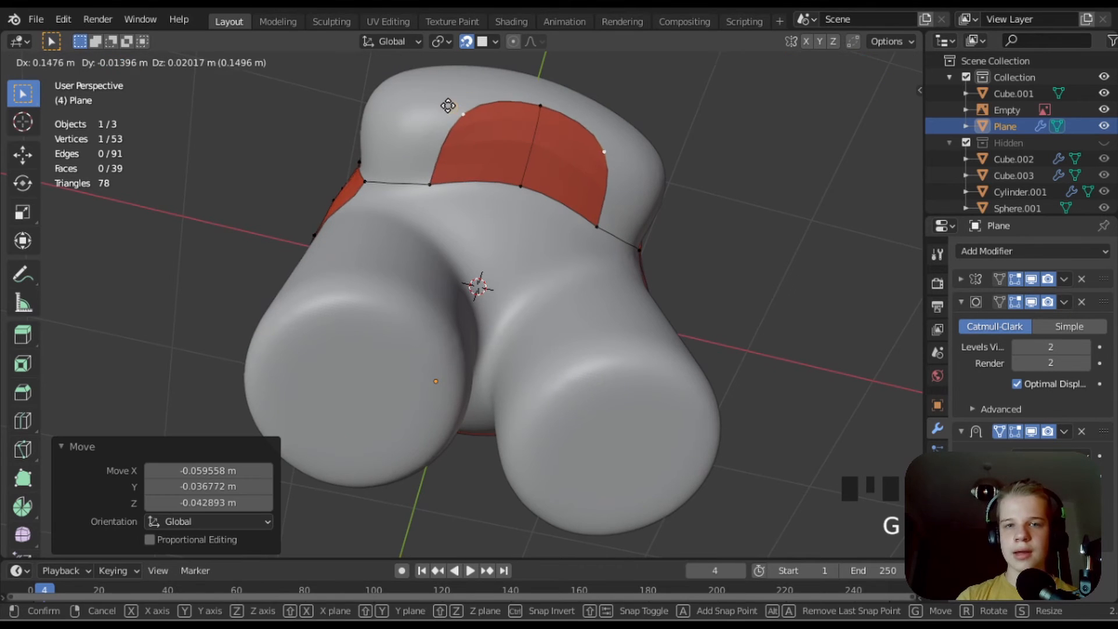
{"action": "left_click", "coordinate": [445, 166]}
- Extrude the three lower vertices along the backpack's side seam outward onto the backpack
{"action": "middle_click_drag", "start_coordinate": [445, 166], "coordinate": [524, 332]}
{"action": "right_click", "coordinate": [545, 313]}
{"action": "key", "text": "e"}
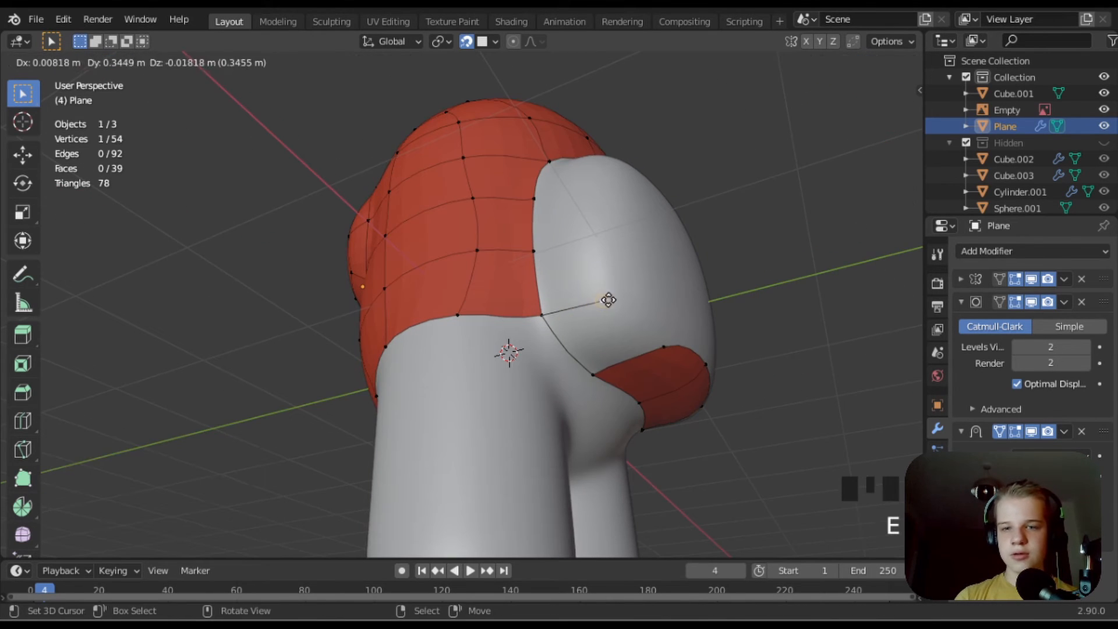
{"action": "left_click", "coordinate": [608, 300]}
{"action": "middle_click_drag", "start_coordinate": [609, 300], "coordinate": [569, 330]}
{"action": "right_click", "coordinate": [569, 330]}
{"action": "key", "text": "e"}
{"action": "left_click", "coordinate": [589, 328]}
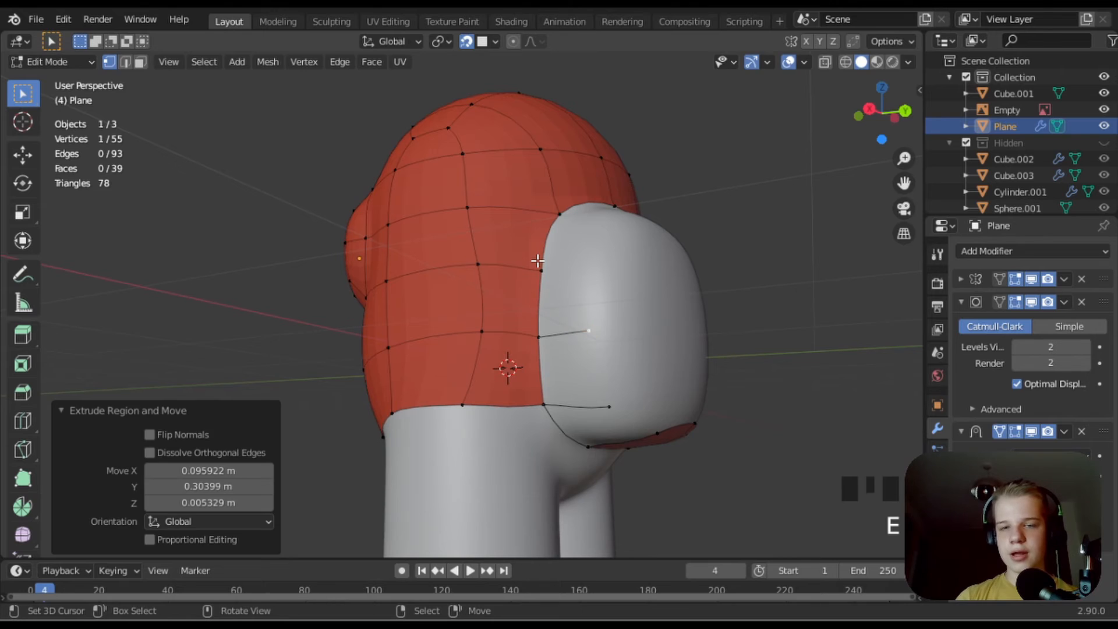
{"action": "right_click", "coordinate": [540, 268]}
{"action": "key", "text": "e"}
{"action": "left_click", "coordinate": [591, 269]}
{"action": "middle_click_drag", "start_coordinate": [591, 271], "coordinate": [529, 360]}
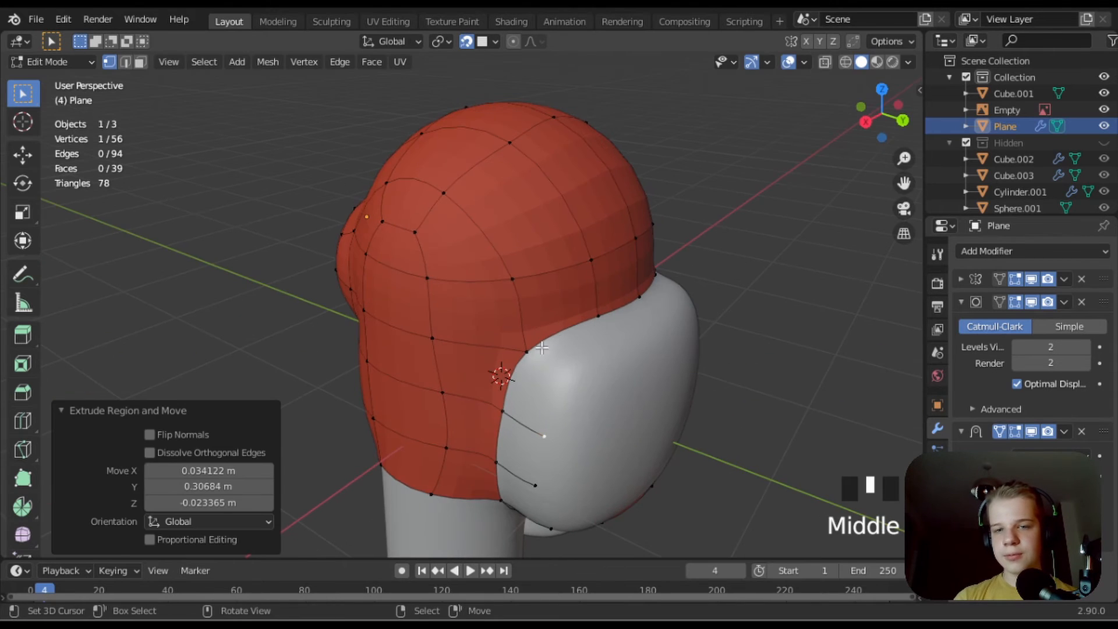
{"action": "right_click", "coordinate": [535, 353]}
{"action": "key", "text": "e"}
{"action": "right_click", "coordinate": [553, 365]}
{"action": "key", "text": "ctrl+z"}
- Extrude the vertex at the backpack's upper side corner outward onto the backpack
{"action": "right_click", "coordinate": [518, 348]}
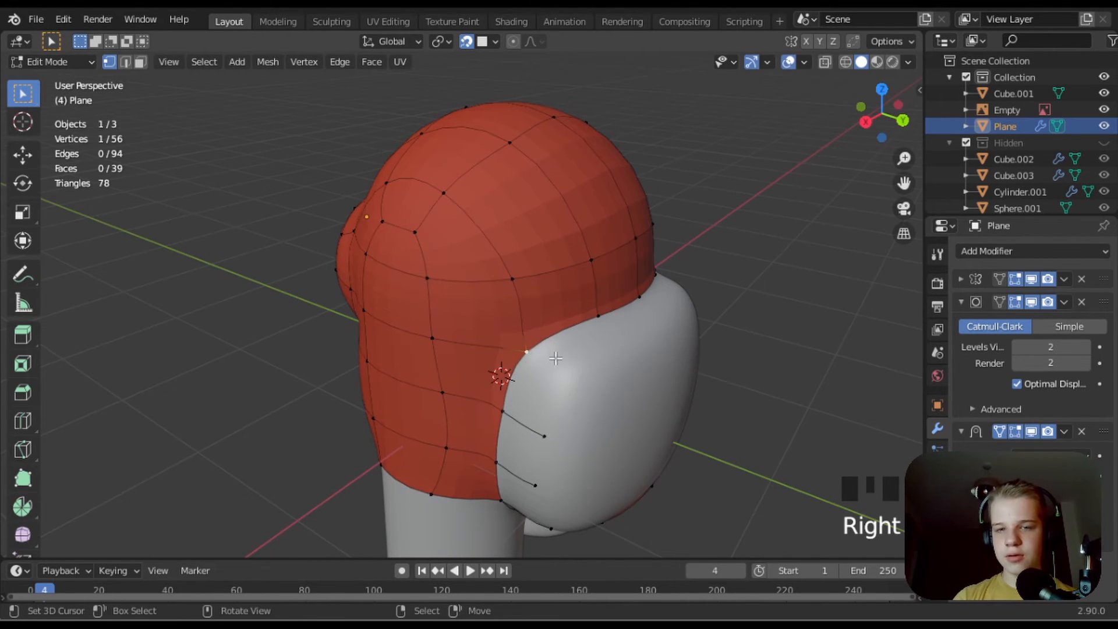
{"action": "key", "text": "e"}
{"action": "left_click", "coordinate": [569, 361]}
{"action": "right_click", "coordinate": [603, 325]}
{"action": "key", "text": "e"}
{"action": "right_click", "coordinate": [614, 332]}
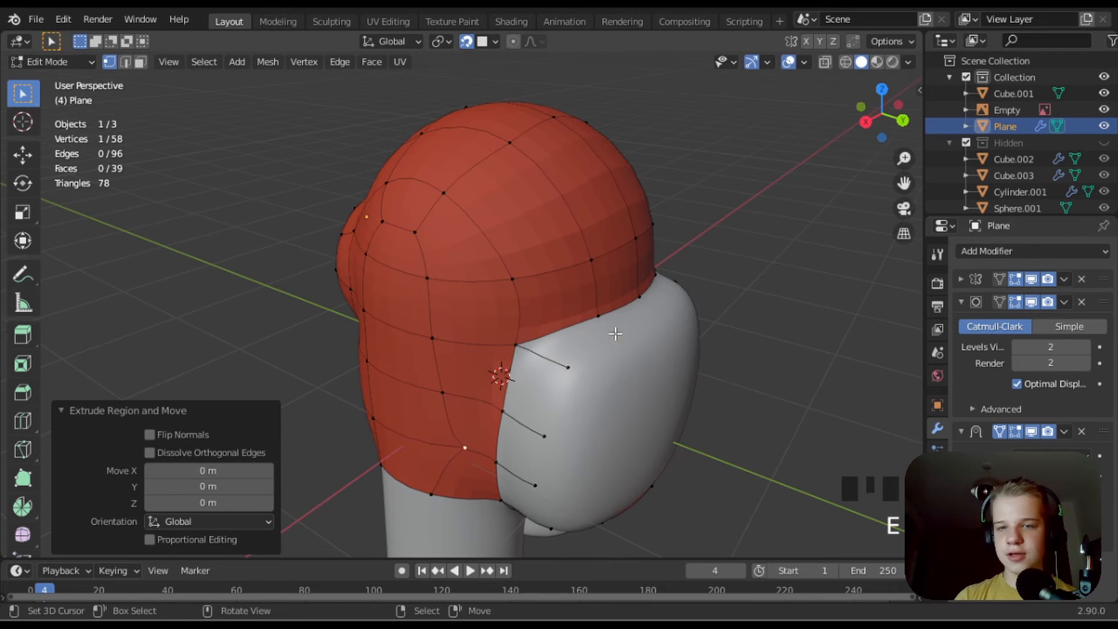
{"action": "key", "text": "ctrl+z"}
- Extrude the next vertex along the backpack's top seam outward onto the backpack
{"action": "right_click", "coordinate": [601, 317]}
{"action": "key", "text": "e"}
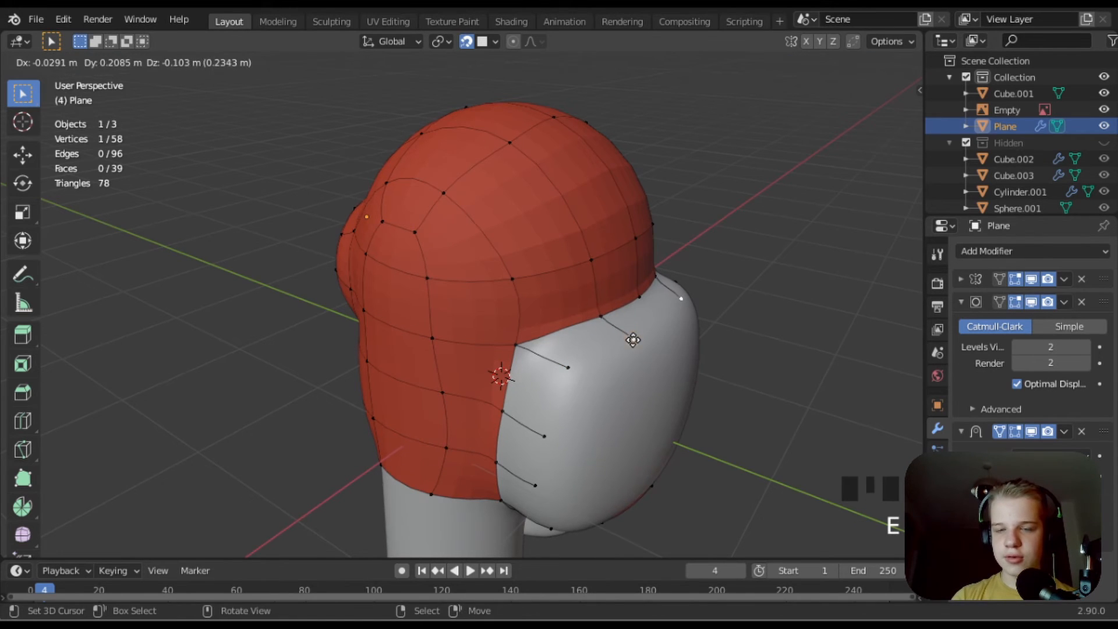
{"action": "left_click", "coordinate": [633, 339]}
{"action": "key", "text": "e"}
{"action": "right_click", "coordinate": [643, 306]}
{"action": "key", "text": "ctrl+z"}
- Extrude the centre vertex of the backpack's top seam outward onto the backpack
{"action": "right_click", "coordinate": [644, 298]}
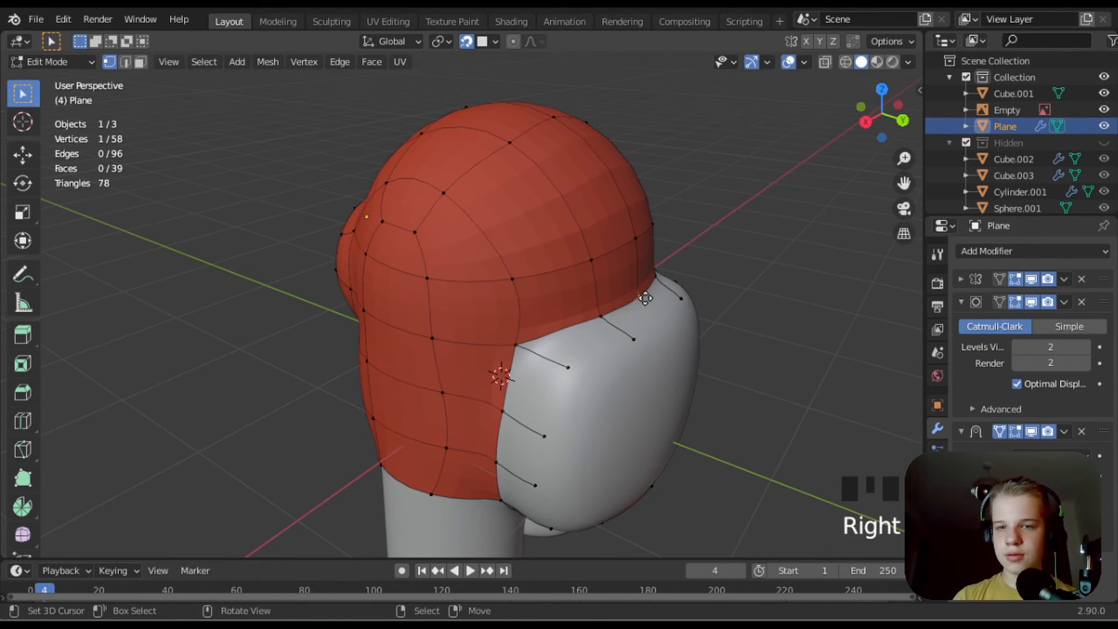
{"action": "key", "text": "e"}
{"action": "left_click", "coordinate": [665, 310]}
- Fill the rim faces between the extruded edges along the backpack's top and upper side
{"action": "key", "text": "2"}
{"action": "key", "text": "f"}
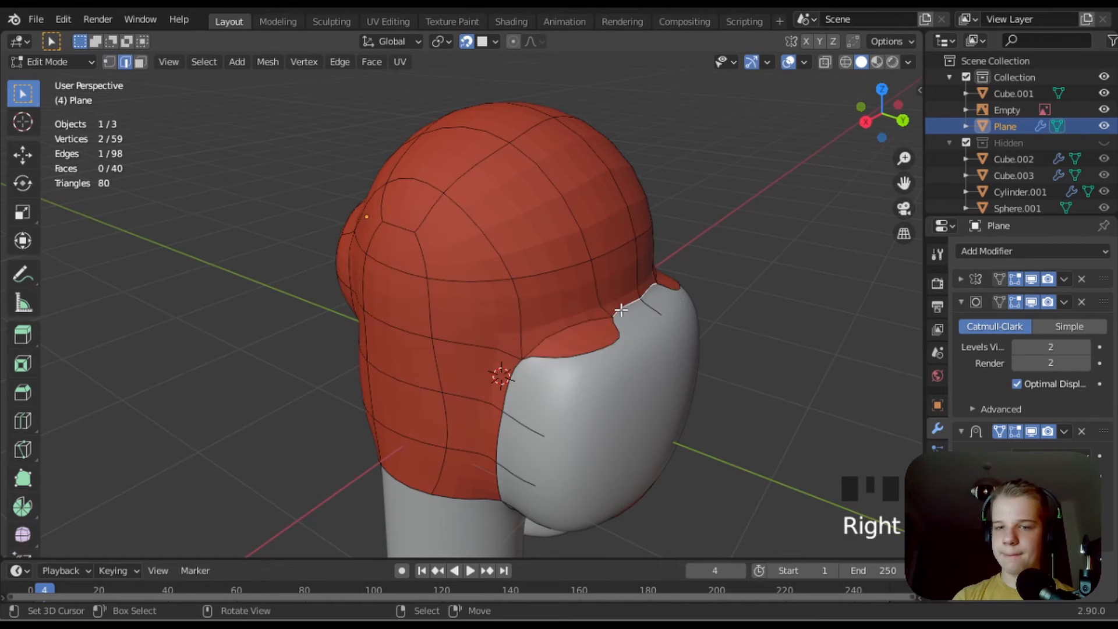
{"action": "key", "text": "f"}
{"action": "key", "text": "f"}
{"action": "key", "text": "f"}
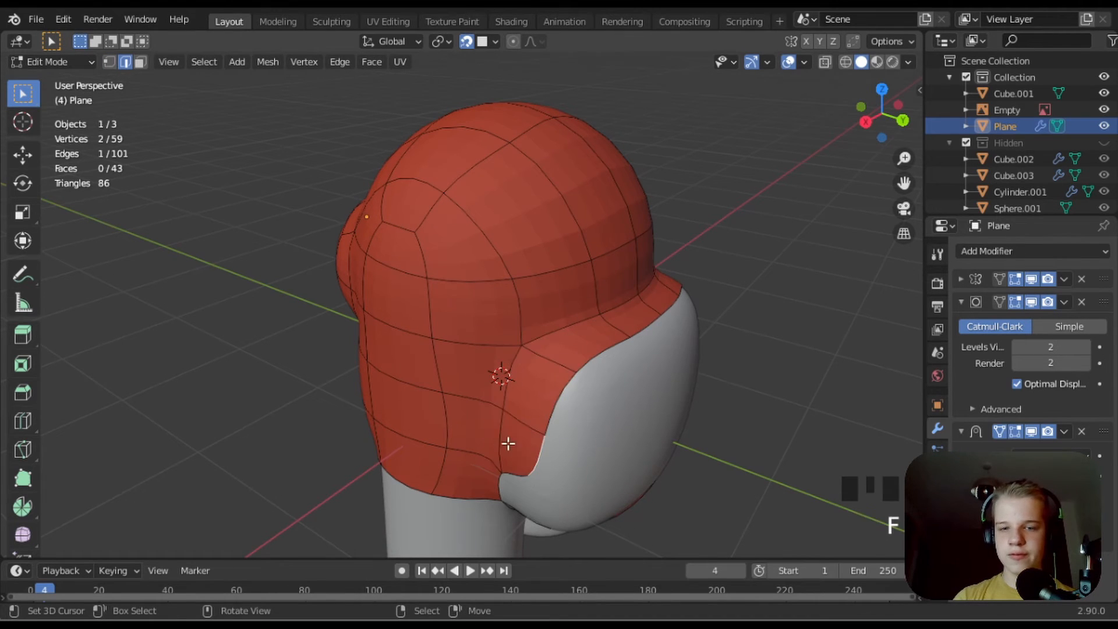
{"action": "middle_click_drag", "start_coordinate": [507, 444], "coordinate": [502, 409]}
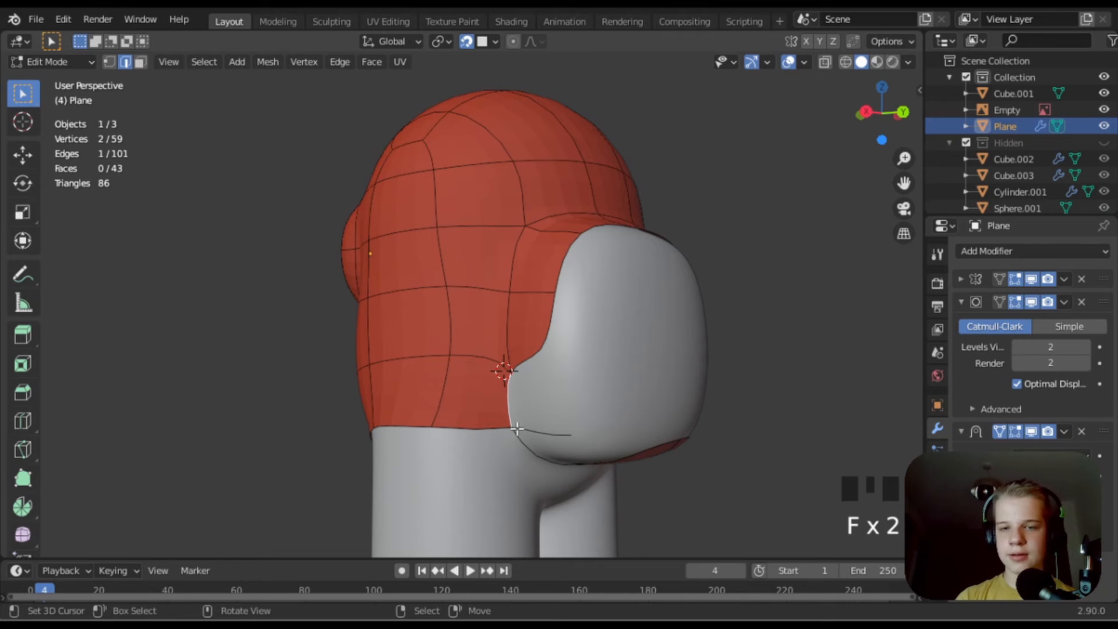
- Fill the two remaining rim faces at the backpack's lower side and bottom corner to close the ring
{"action": "right_click", "coordinate": [570, 433], "text": "shift"}
{"action": "right_click", "coordinate": [546, 347], "text": "shift"}
{"action": "key", "text": "f"}
{"action": "middle_click_drag", "start_coordinate": [545, 347], "coordinate": [505, 356]}
{"action": "key", "text": "2"}
{"action": "right_click", "coordinate": [538, 329]}
{"action": "key", "text": "f"}
- Move one vertex on the side of the backpack's rim slightly downward
{"action": "right_click", "coordinate": [691, 305]}
{"action": "key", "text": "g"}
{"action": "left_click", "coordinate": [686, 338]}
- Extrude the rim's middle side edge across the back of the backpack to the centre line and add one loop cut
{"action": "key", "text": "2"}
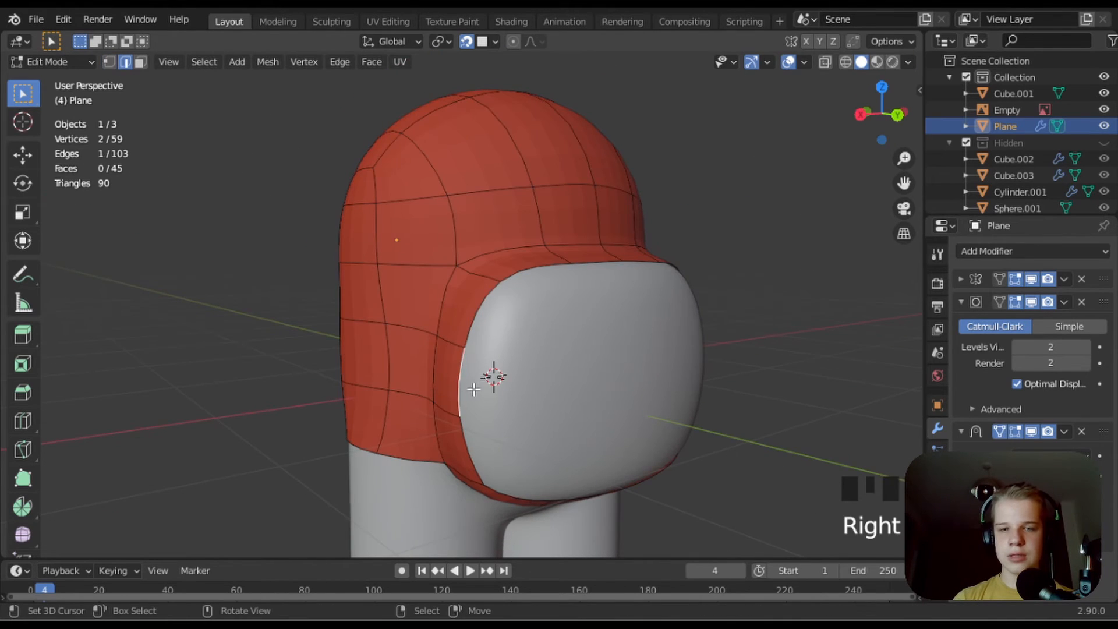
{"action": "middle_click_drag", "start_coordinate": [474, 389], "coordinate": [512, 361]}
{"action": "key", "text": "e"}
{"action": "left_click", "coordinate": [557, 347]}
{"action": "key", "text": "ctrl+r"}
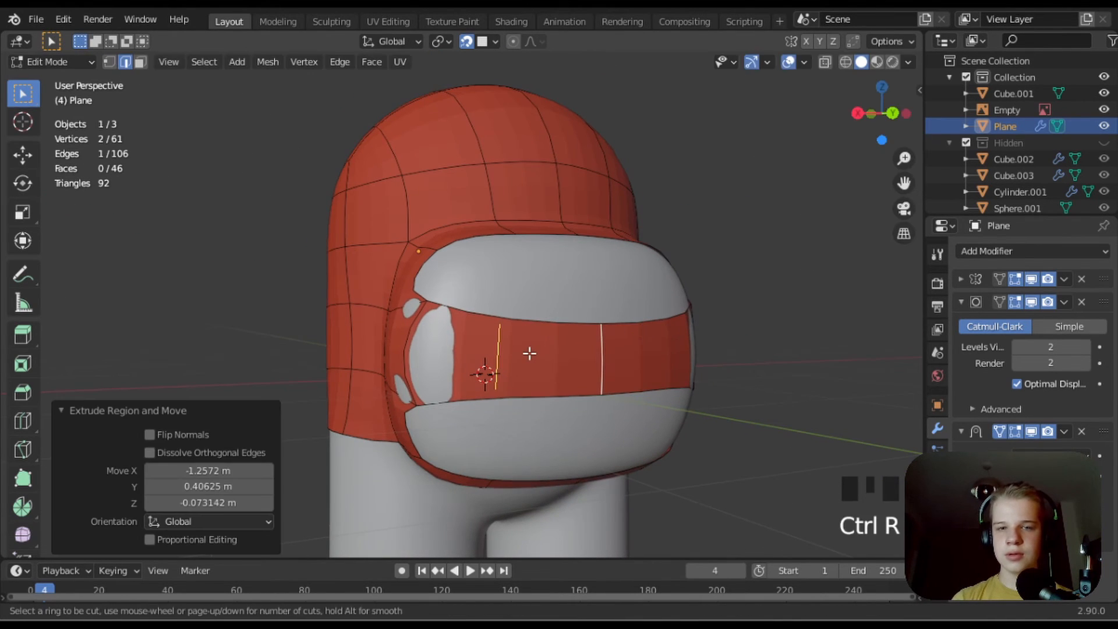
{"action": "left_click", "coordinate": [529, 353]}
{"action": "right_click", "coordinate": [530, 353]}
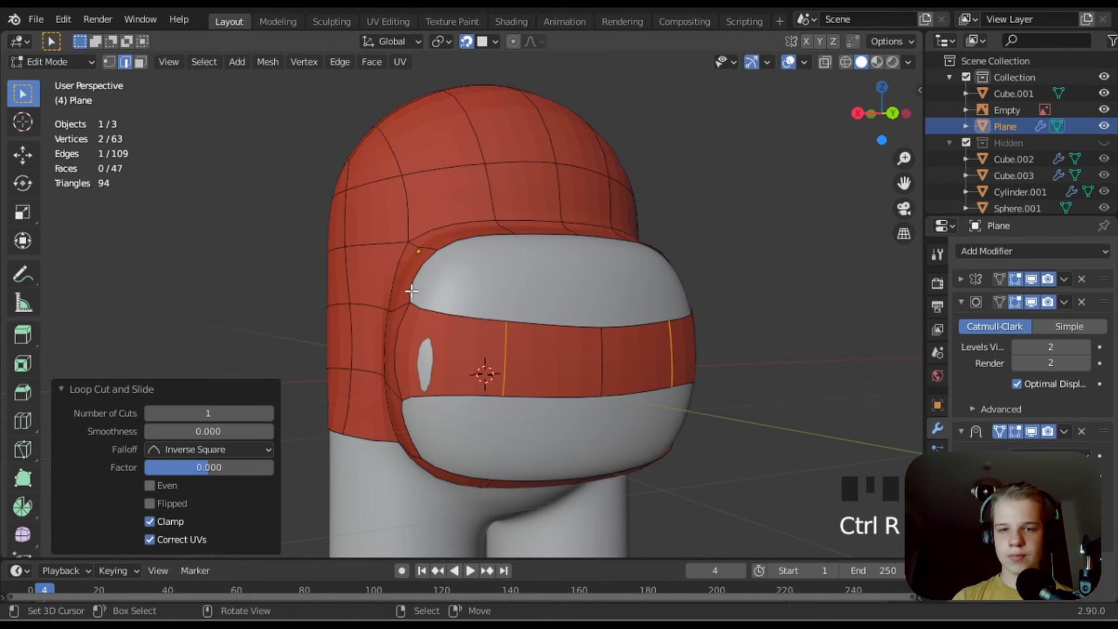
- Fill the open gaps above and below the central strip on the backpack's back with faces
{"action": "right_click", "coordinate": [418, 283]}
{"action": "key", "text": "f"}
{"action": "key", "text": "f"}
{"action": "key", "text": "f"}
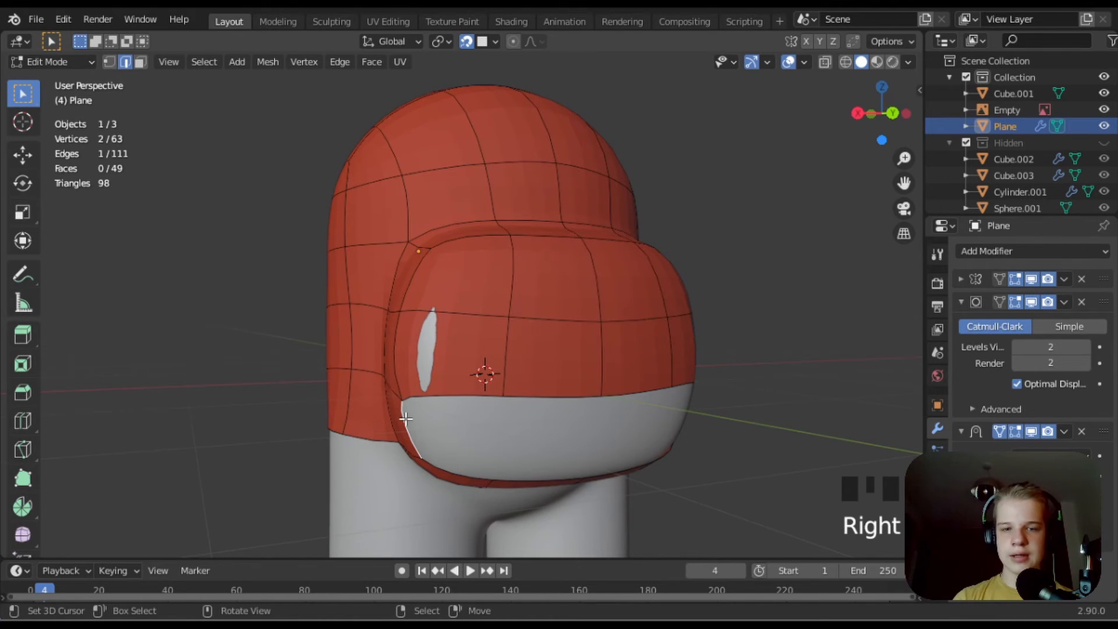
{"action": "key", "text": "f"}
{"action": "key", "text": "f"}
{"action": "key", "text": "f"}
{"action": "key", "text": "Tab"}
{"action": "middle_click_drag", "start_coordinate": [564, 447], "coordinate": [519, 416]}
{"action": "key", "text": "Tab"}
{"action": "scroll", "coordinate": [404, 368], "scroll_direction": "up", "scroll_amount": 3}
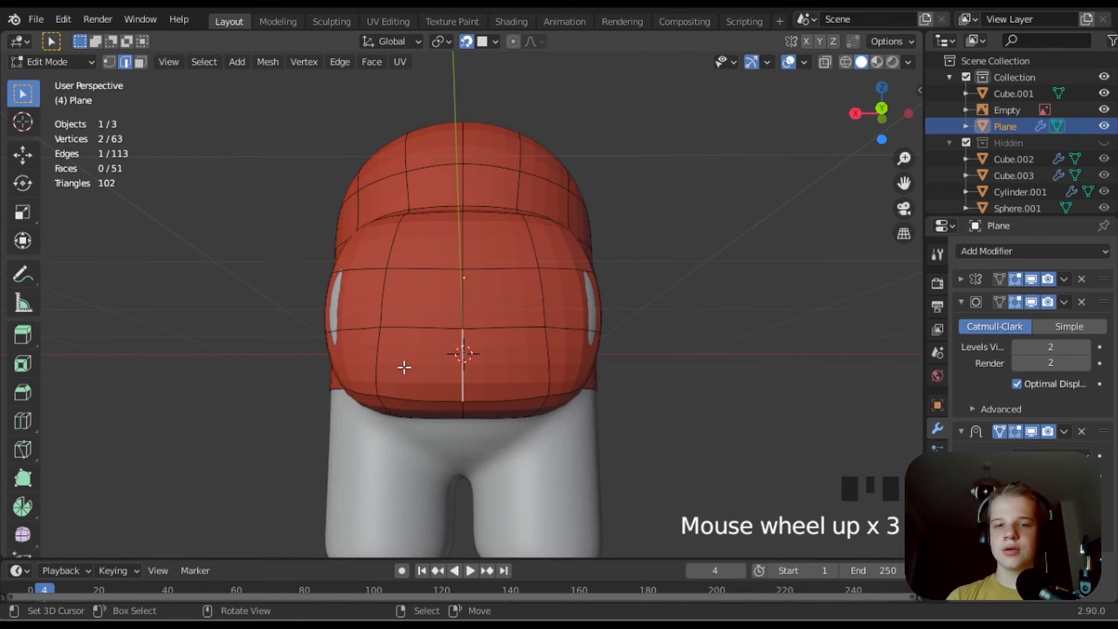
- Reposition two vertices on the backpack's side face to even out its vertical edge loop
{"action": "middle_click_drag", "start_coordinate": [404, 368], "coordinate": [593, 413]}
{"action": "key", "text": "Tab"}
{"action": "key", "text": "Tab"}
{"action": "key", "text": "g"}
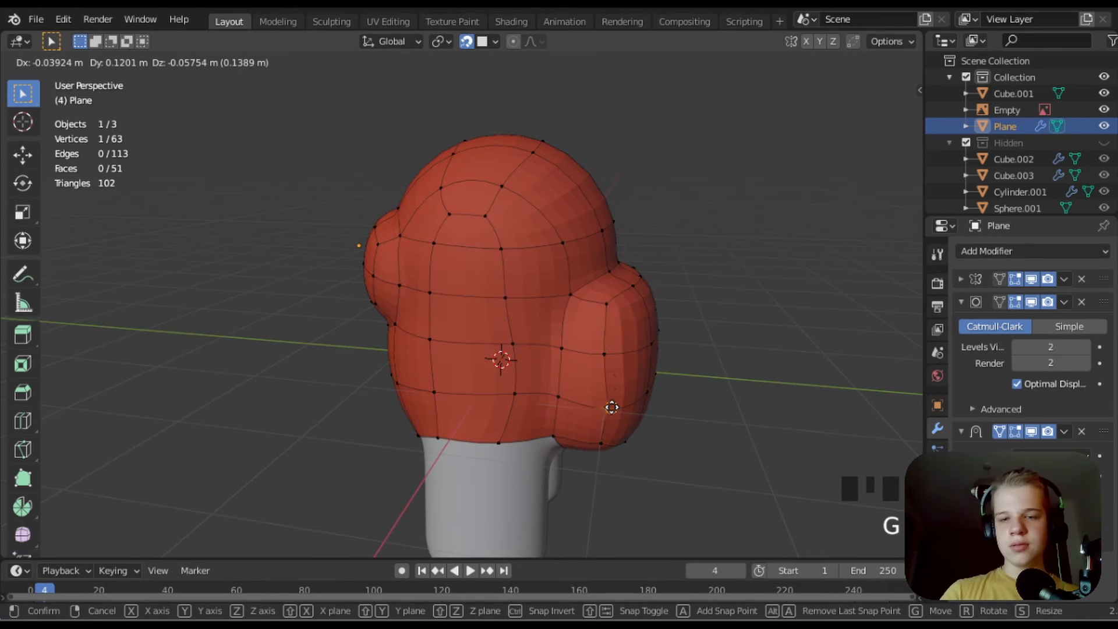
{"action": "left_click", "coordinate": [611, 405]}
{"action": "right_click", "coordinate": [604, 359]}
{"action": "key", "text": "g"}
{"action": "left_click", "coordinate": [639, 386]}
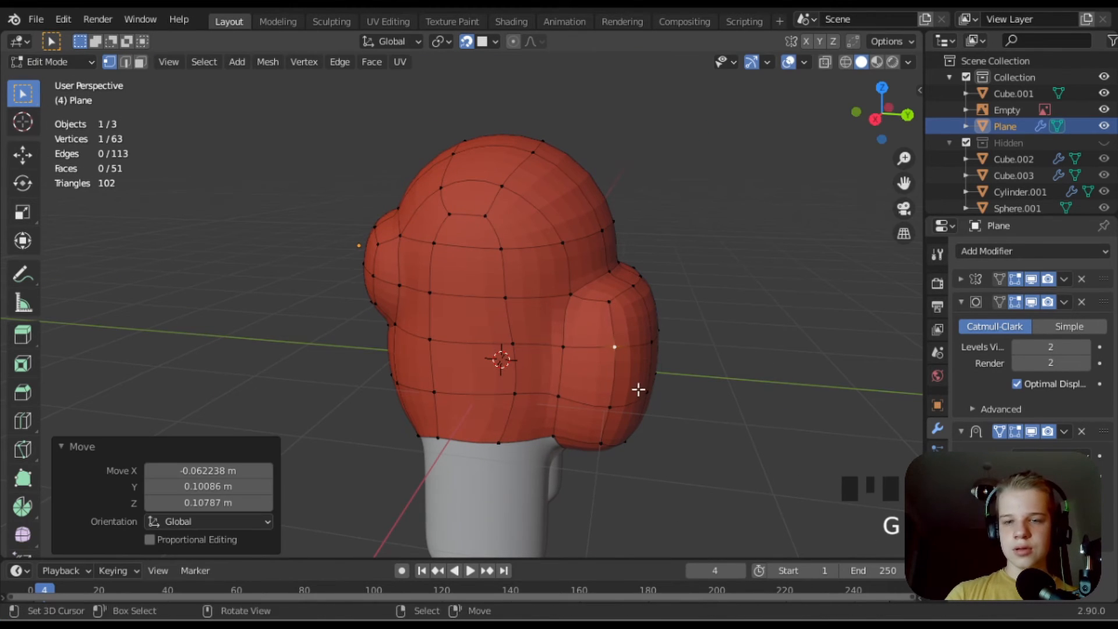
- Move the vertices on the backpack's back, including the centre column, to straighten the two horizontal edge rows
{"action": "middle_click_drag", "start_coordinate": [639, 387], "coordinate": [641, 324]}
{"action": "right_click", "coordinate": [604, 326]}
{"action": "key", "text": "g"}
{"action": "left_click", "coordinate": [474, 333]}
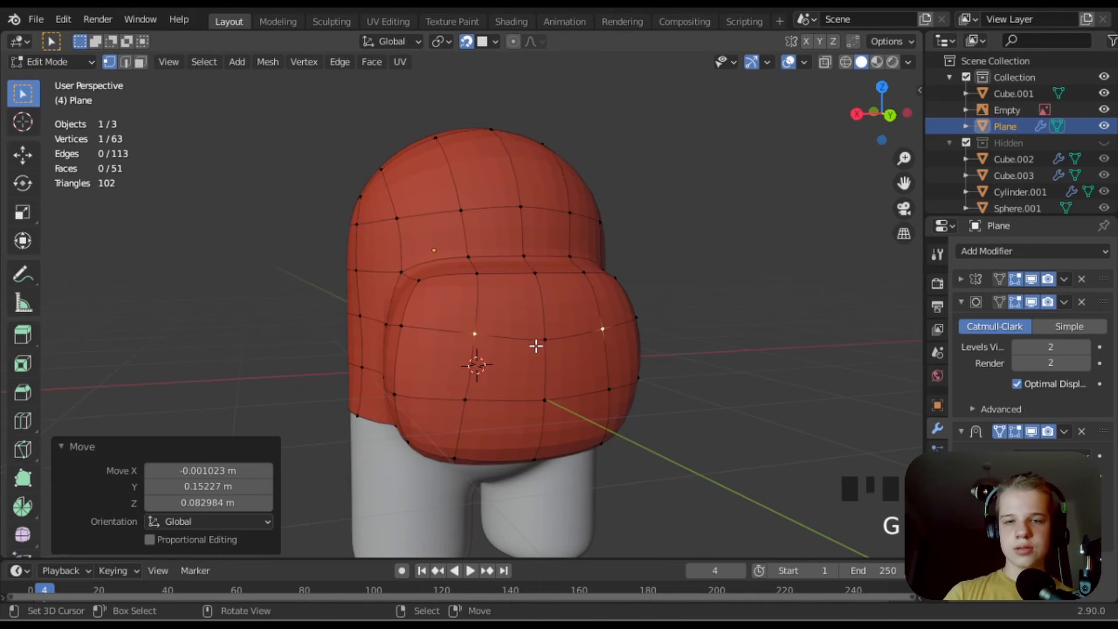
{"action": "right_click", "coordinate": [542, 342]}
{"action": "key", "text": "g"}
{"action": "left_click", "coordinate": [540, 334]}
{"action": "right_click", "coordinate": [545, 400]}
{"action": "key", "text": "g"}
{"action": "left_click", "coordinate": [547, 401]}
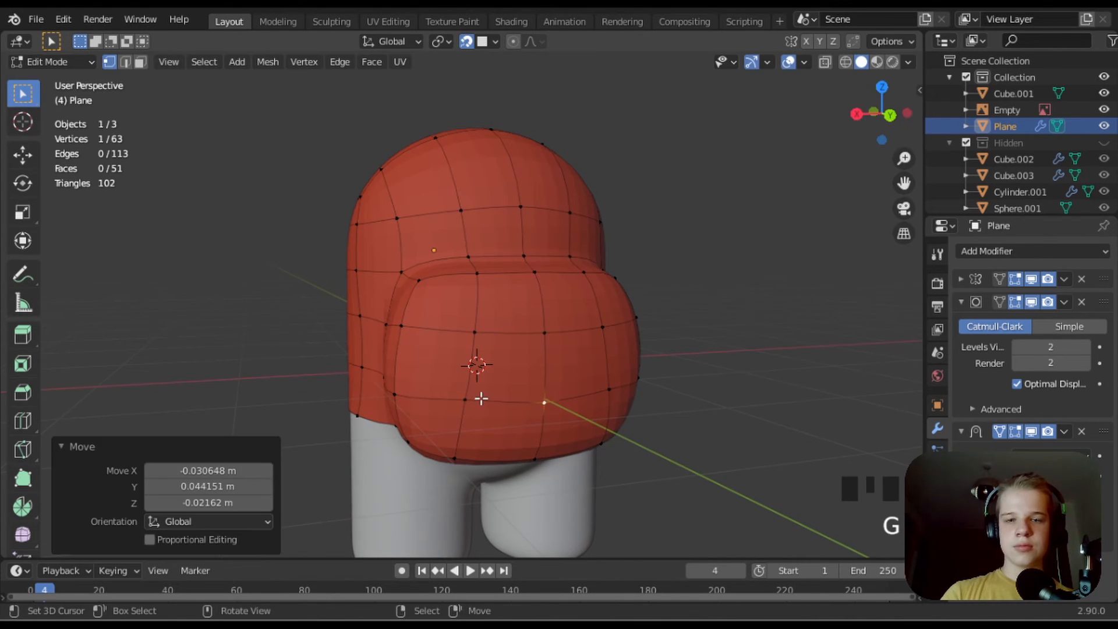
- Align the off-centre column of vertices along the backpack's lower back down to its bottom edge
{"action": "middle_click_drag", "start_coordinate": [481, 399], "coordinate": [417, 252]}
{"action": "key", "text": "g"}
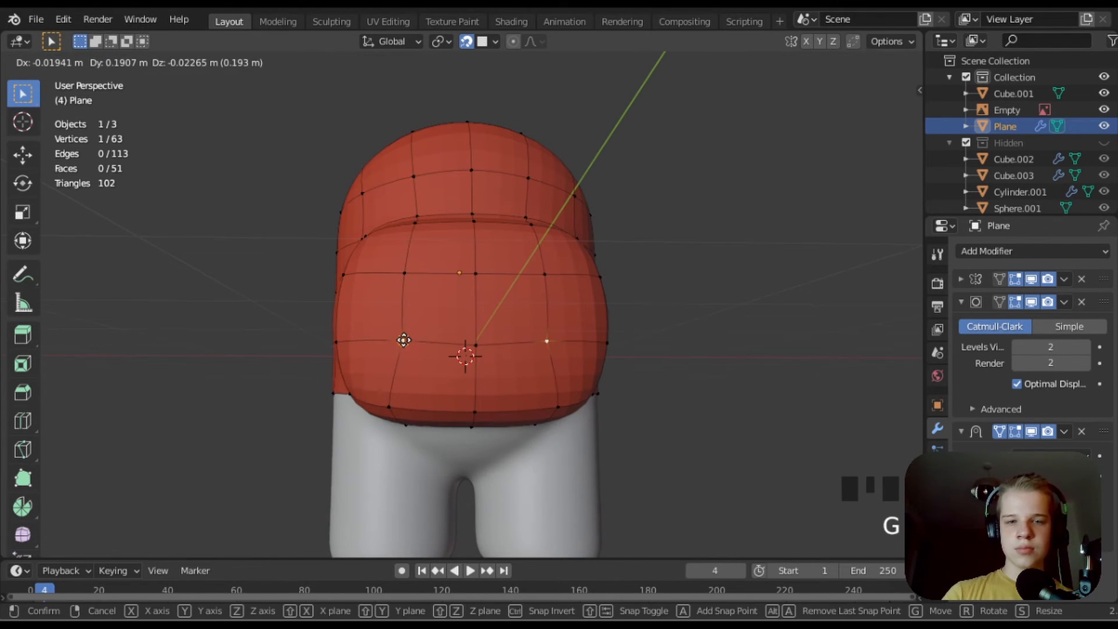
{"action": "right_click", "coordinate": [392, 402]}
{"action": "key", "text": "g"}
{"action": "right_click", "coordinate": [404, 405]}
{"action": "key", "text": "g"}
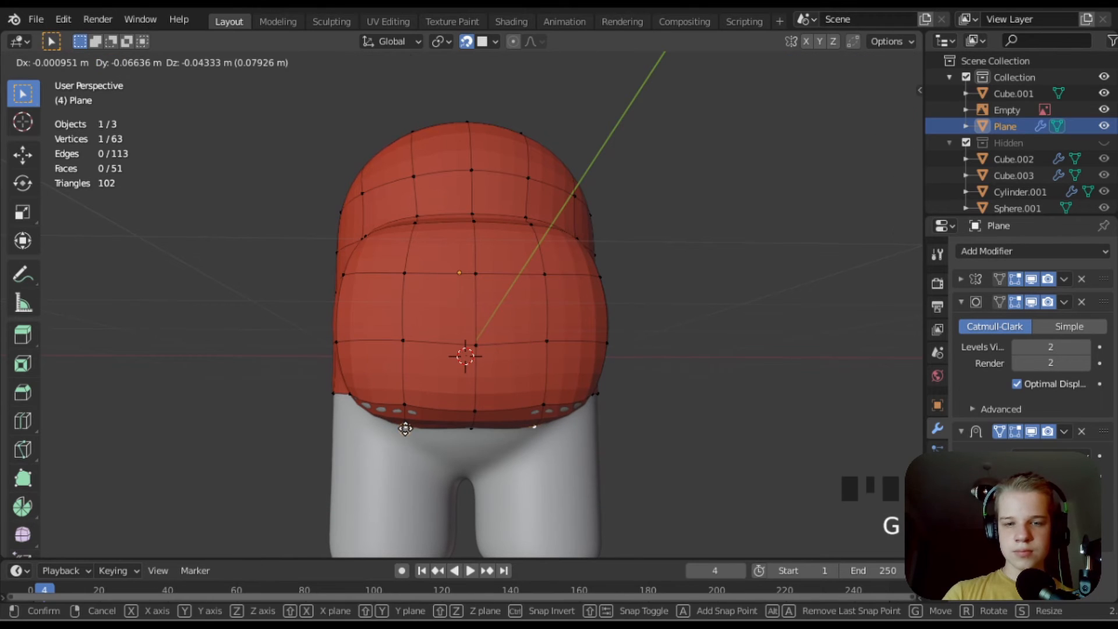
{"action": "left_click", "coordinate": [405, 429]}
- Shift the off-centre vertex on the backpack's bottom edge back onto the underside
{"action": "scroll", "coordinate": [406, 284], "scroll_direction": "up", "scroll_amount": 3}
{"action": "key", "text": "Tab"}
{"action": "key", "text": "Tab"}
{"action": "key", "text": "Tab"}
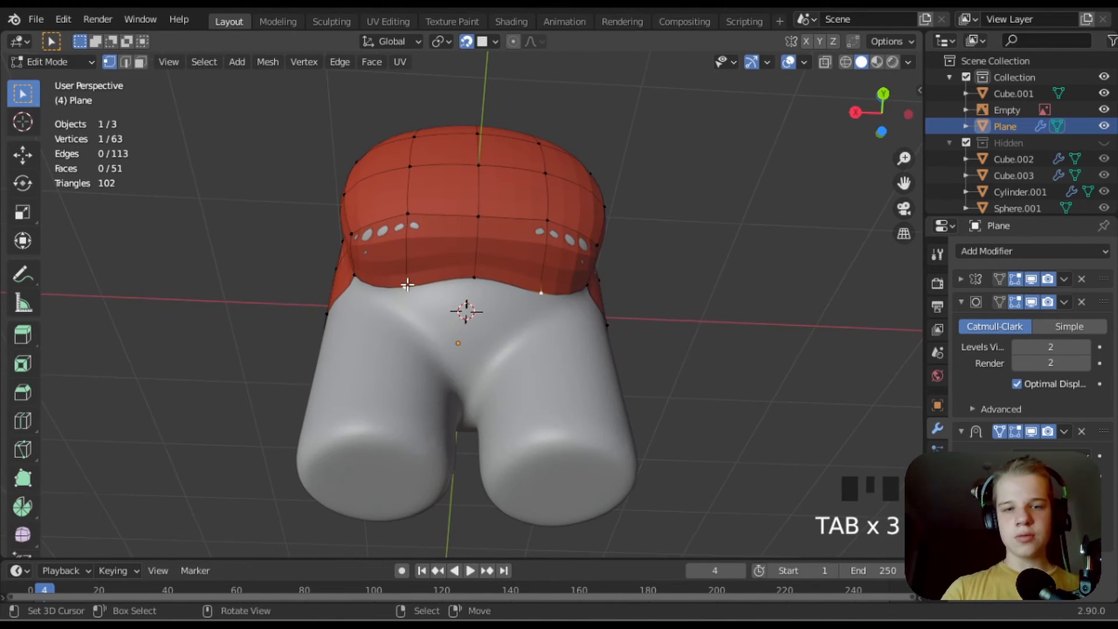
{"action": "key", "text": "g"}
{"action": "left_click", "coordinate": [411, 269]}
- Extrude the off-centre and centre vertices of the backpack's bottom edge downward onto the body between the legs
{"action": "middle_click_drag", "start_coordinate": [550, 433], "coordinate": [536, 408]}
{"action": "key", "text": "alt+a"}
{"action": "key", "text": "KP_3"}
{"action": "key", "text": "Tab"}
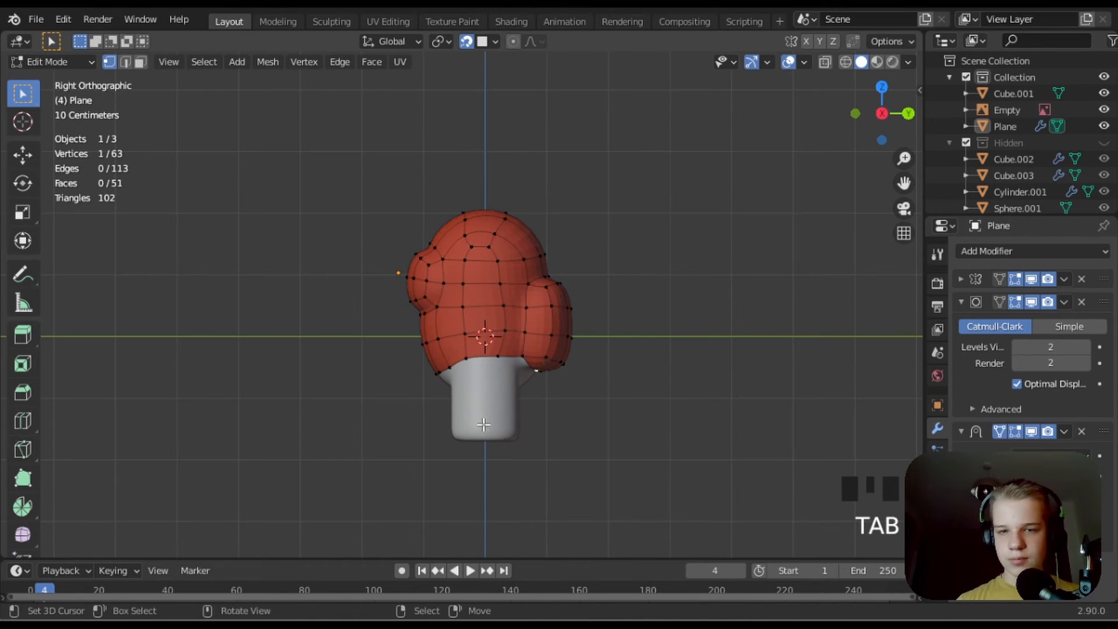
{"action": "scroll", "coordinate": [484, 419], "scroll_direction": "up", "scroll_amount": 4}
{"action": "scroll", "coordinate": [482, 406], "scroll_direction": "down", "scroll_amount": 2}
{"action": "middle_click_drag", "start_coordinate": [481, 360], "coordinate": [289, 232]}
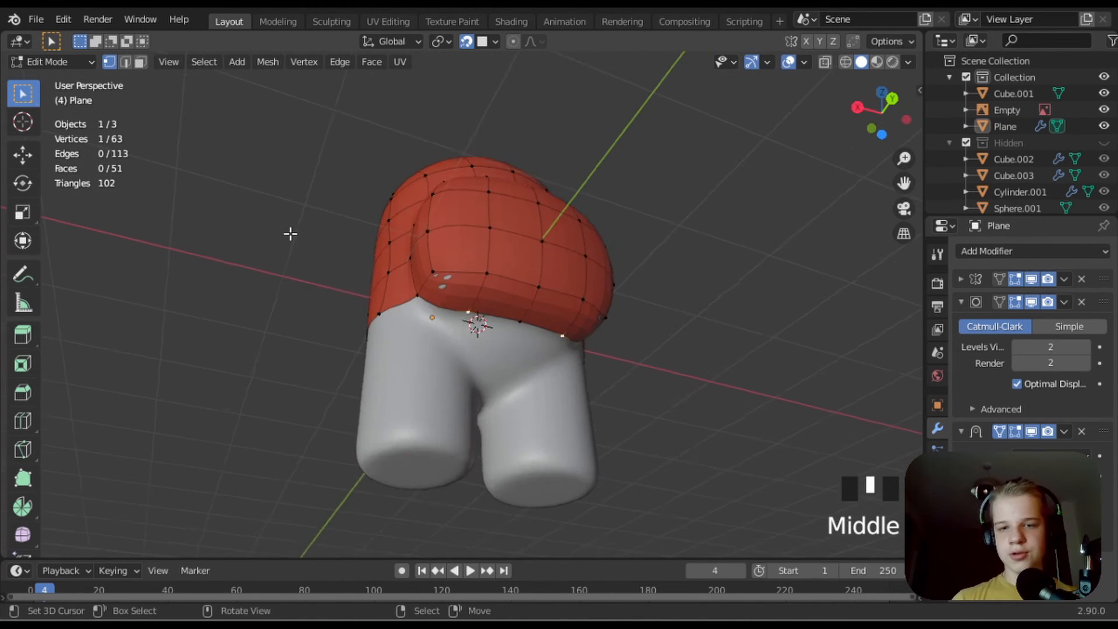
{"action": "scroll", "coordinate": [467, 280], "scroll_direction": "up", "scroll_amount": 2}
{"action": "left_click", "coordinate": [472, 329]}
{"action": "middle_click_drag", "start_coordinate": [472, 330], "coordinate": [413, 318]}
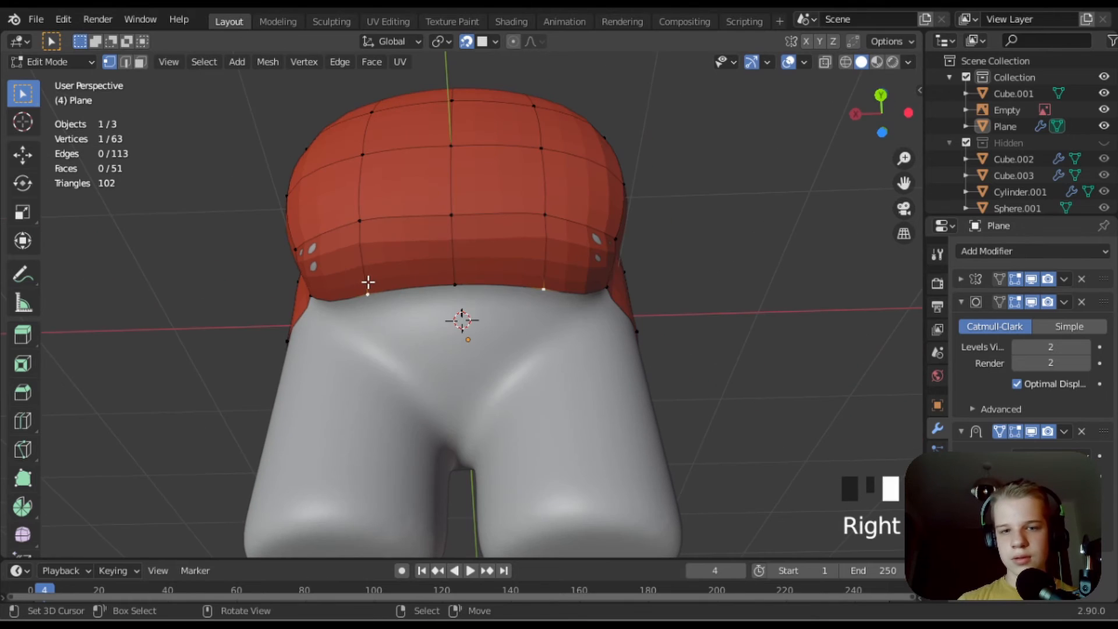
{"action": "left_click", "coordinate": [398, 365]}
{"action": "right_click", "coordinate": [426, 279]}
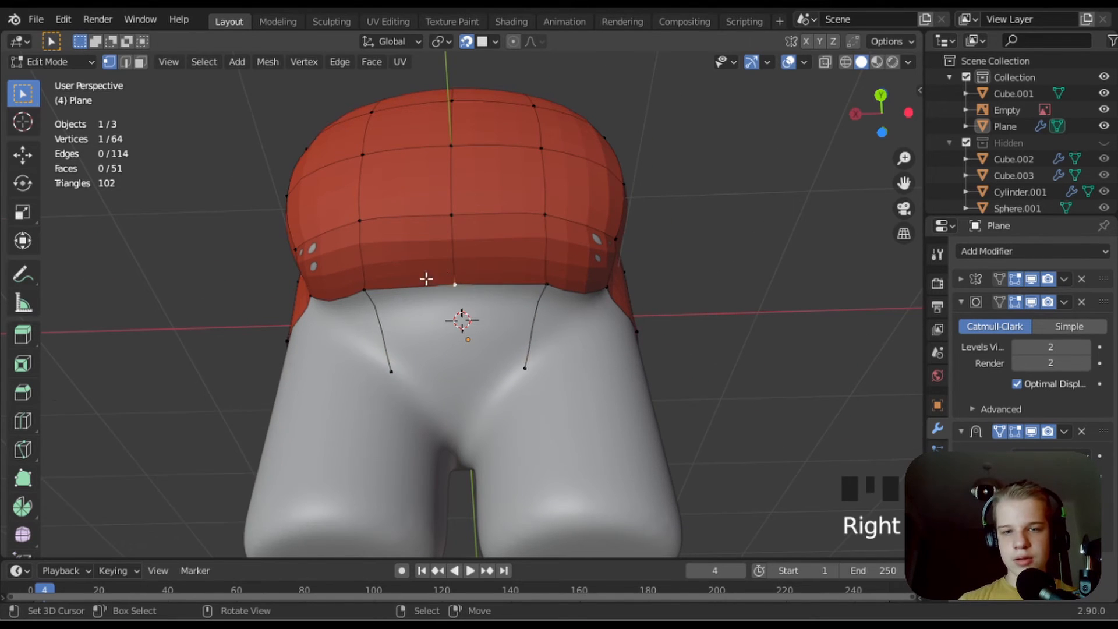
{"action": "left_click", "coordinate": [456, 358]}
{"action": "left_click", "coordinate": [392, 305]}
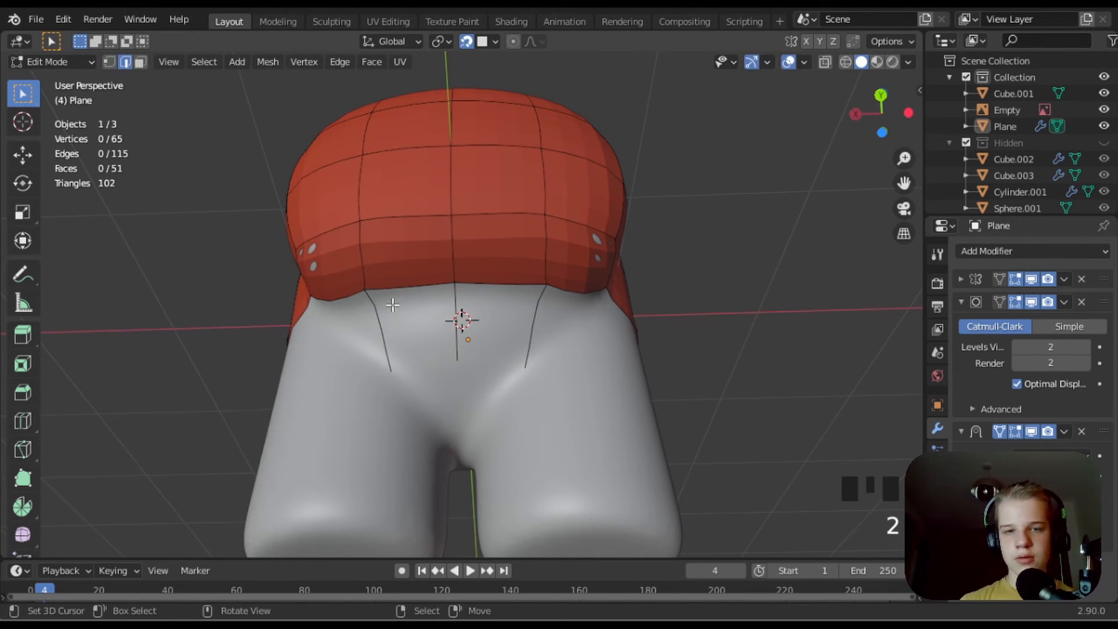
- Fill the face below the backpack, then extrude its lower vertices toward the crotch and fill a second face
{"action": "middle_click_drag", "start_coordinate": [409, 381], "coordinate": [424, 307]}
{"action": "key", "text": "e"}
{"action": "left_click", "coordinate": [429, 320]}
{"action": "right_click", "coordinate": [439, 237]}
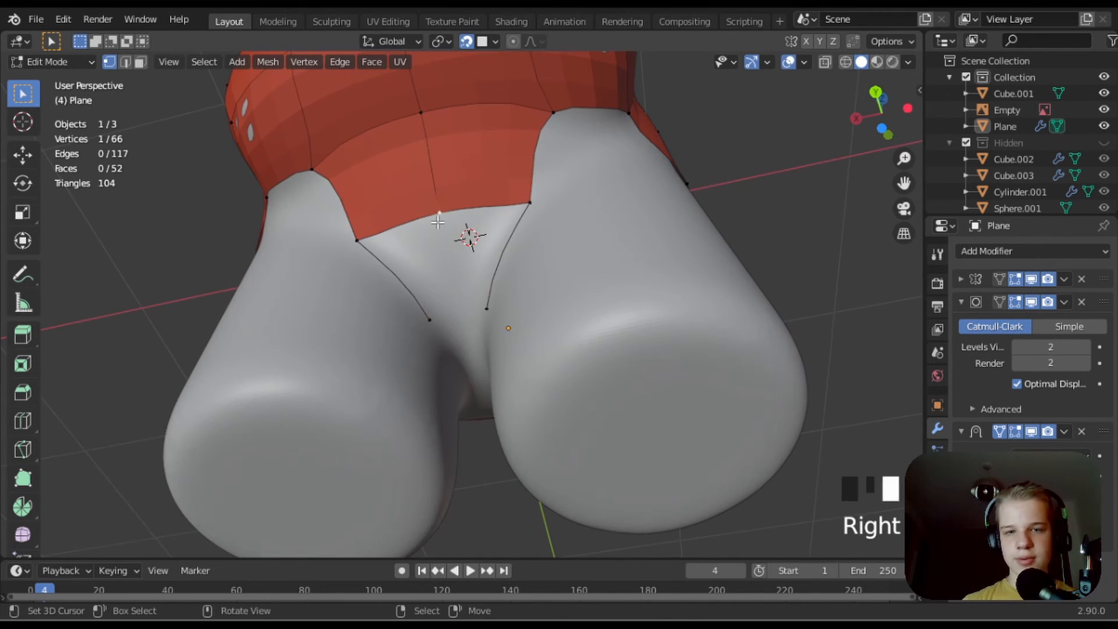
{"action": "key", "text": "w"}
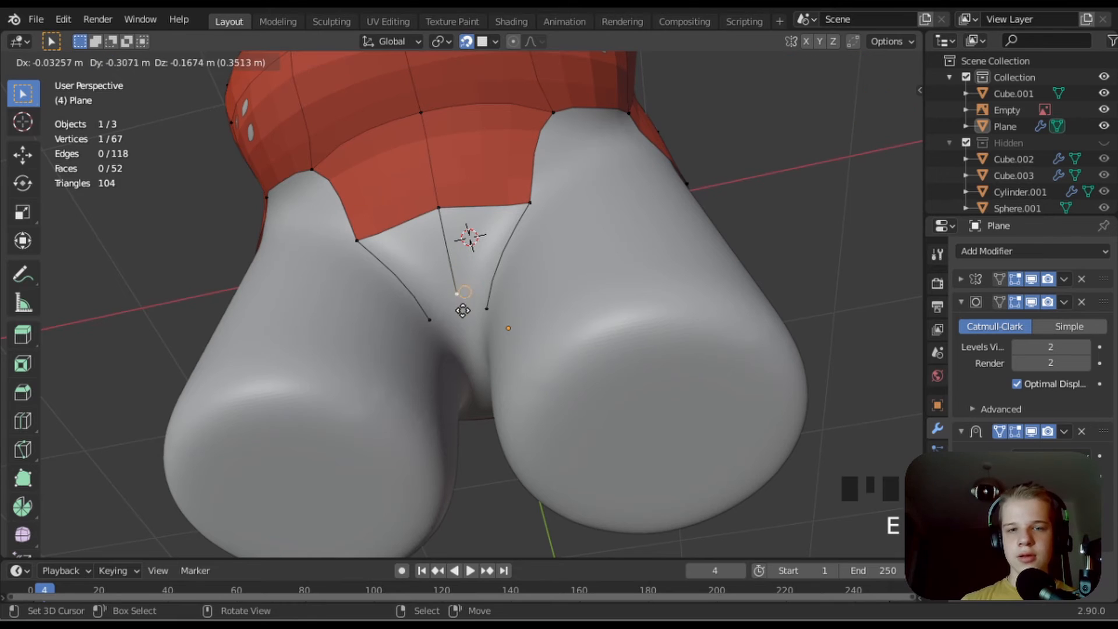
{"action": "left_click", "coordinate": [462, 311]}
{"action": "right_click", "coordinate": [412, 233]}
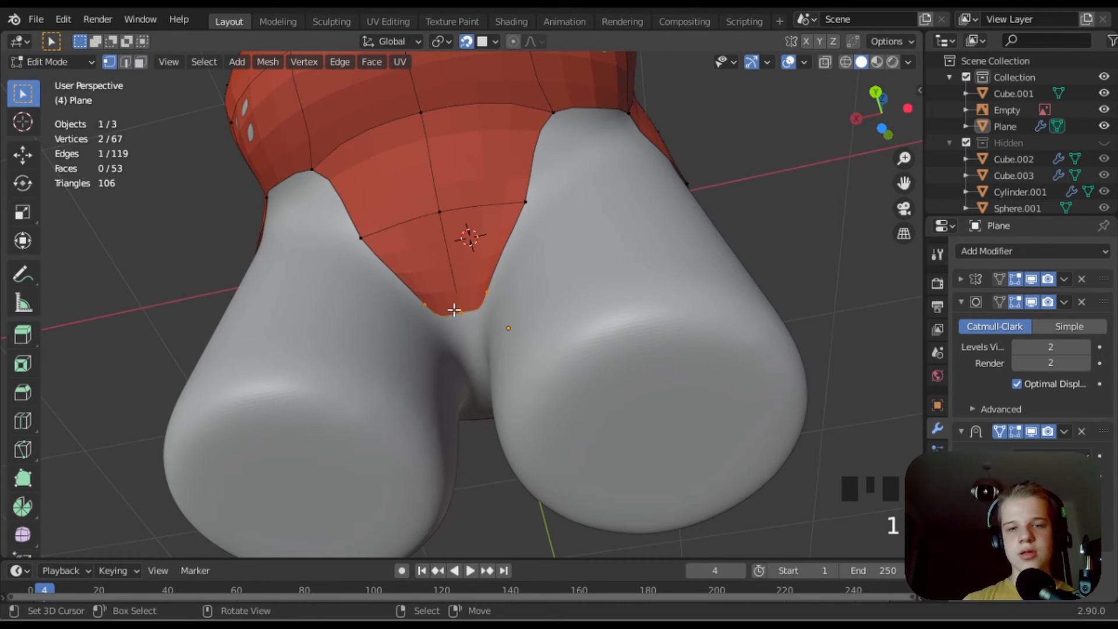
- Extrude the centre vertex and its neighbour from the torso's front lower edge down toward the crotch
{"action": "middle_click_drag", "start_coordinate": [437, 326], "coordinate": [278, 302]}
{"action": "right_click", "coordinate": [404, 352]}
{"action": "middle_click_drag", "start_coordinate": [433, 372], "coordinate": [426, 295], "text": "shift"}
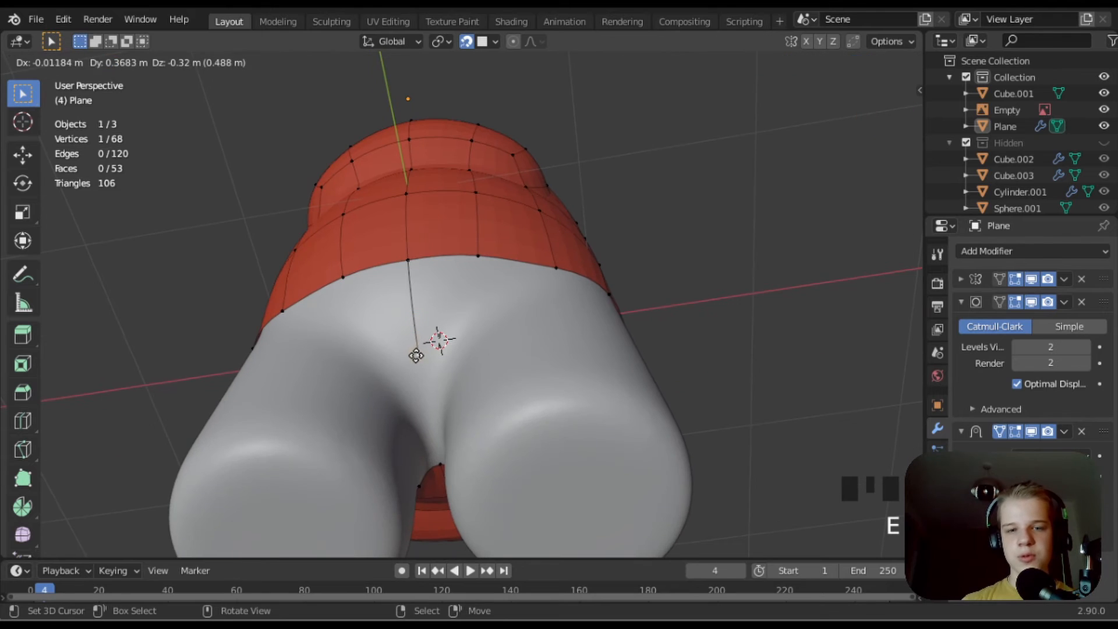
{"action": "left_click", "coordinate": [415, 355]}
{"action": "right_click", "coordinate": [471, 263]}
{"action": "left_click", "coordinate": [442, 350]}
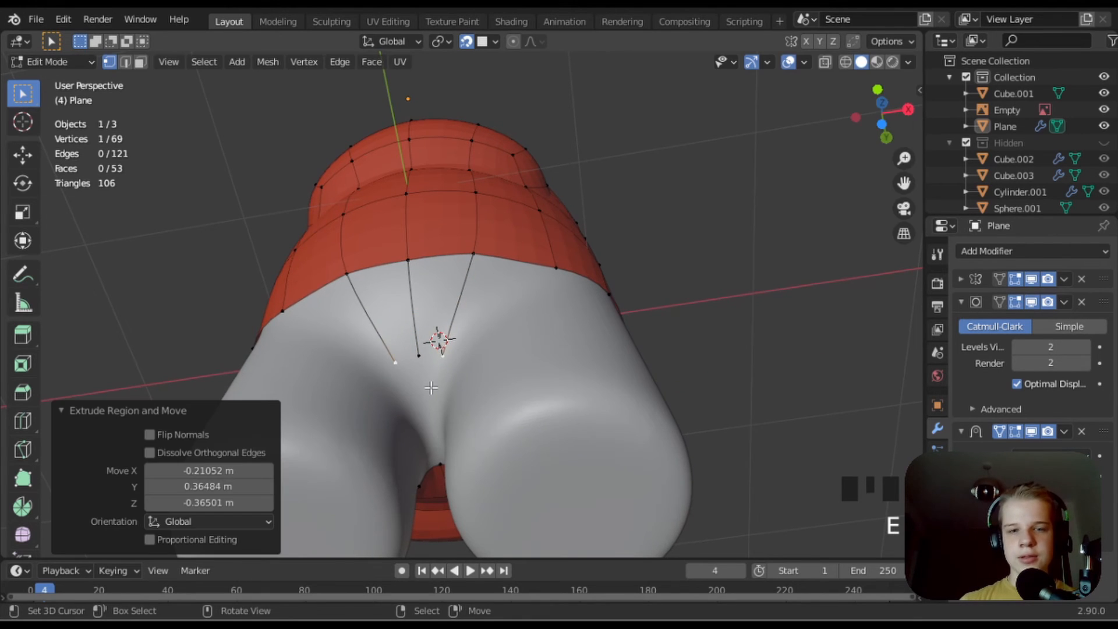
- Fill the faces joining the front and back strips between the legs and add one loop cut across the bridge
{"action": "middle_click_drag", "start_coordinate": [438, 332], "coordinate": [442, 315]}
{"action": "right_click", "coordinate": [451, 347], "text": "shift"}
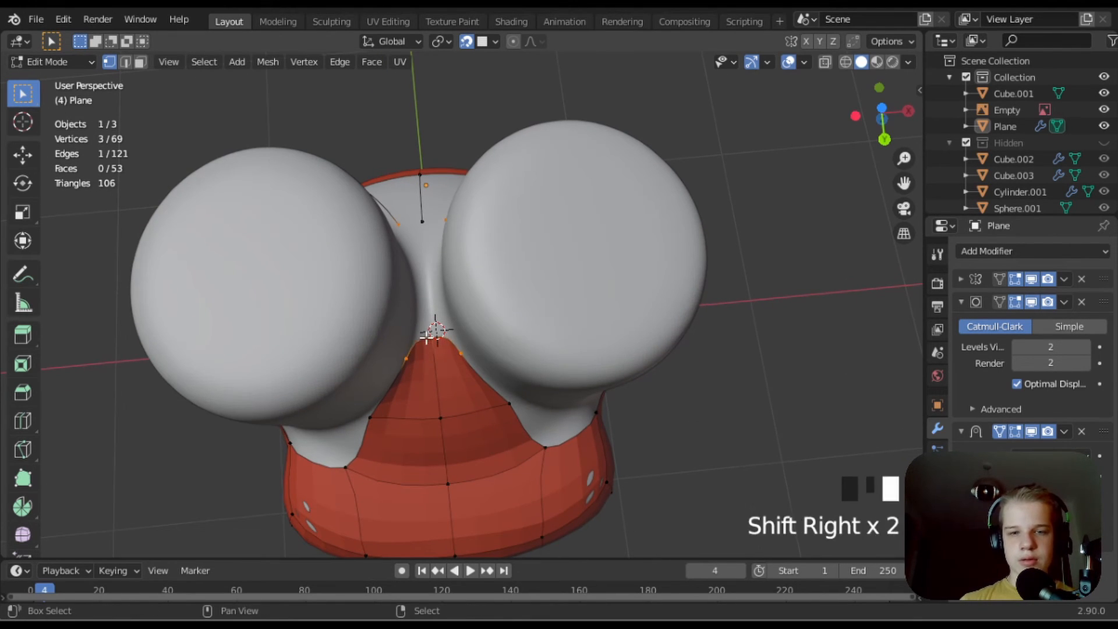
{"action": "middle_click_drag", "start_coordinate": [422, 220], "coordinate": [453, 272]}
{"action": "scroll", "coordinate": [439, 269], "scroll_direction": "down", "scroll_amount": 2}
{"action": "left_click", "coordinate": [434, 248]}
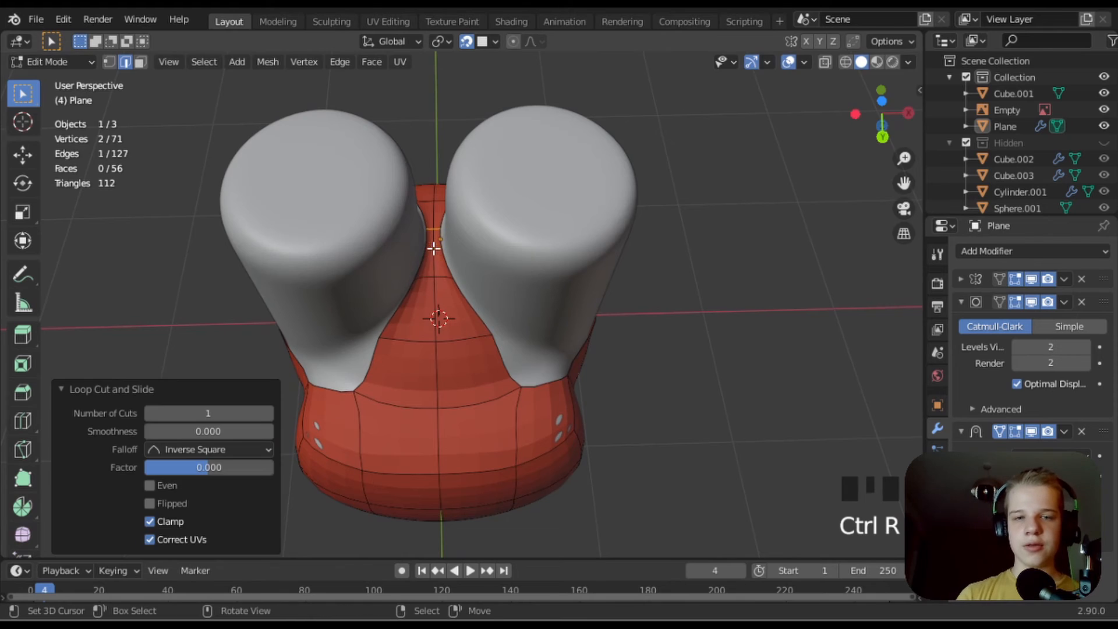
- Reposition the side and centre vertices of the new crotch loop so the row runs straight between the legs
{"action": "scroll", "coordinate": [438, 249], "scroll_direction": "up", "scroll_amount": 5}
{"action": "middle_click_drag", "start_coordinate": [444, 220], "coordinate": [395, 230]}
{"action": "right_click", "coordinate": [397, 229]}
{"action": "key", "text": "g"}
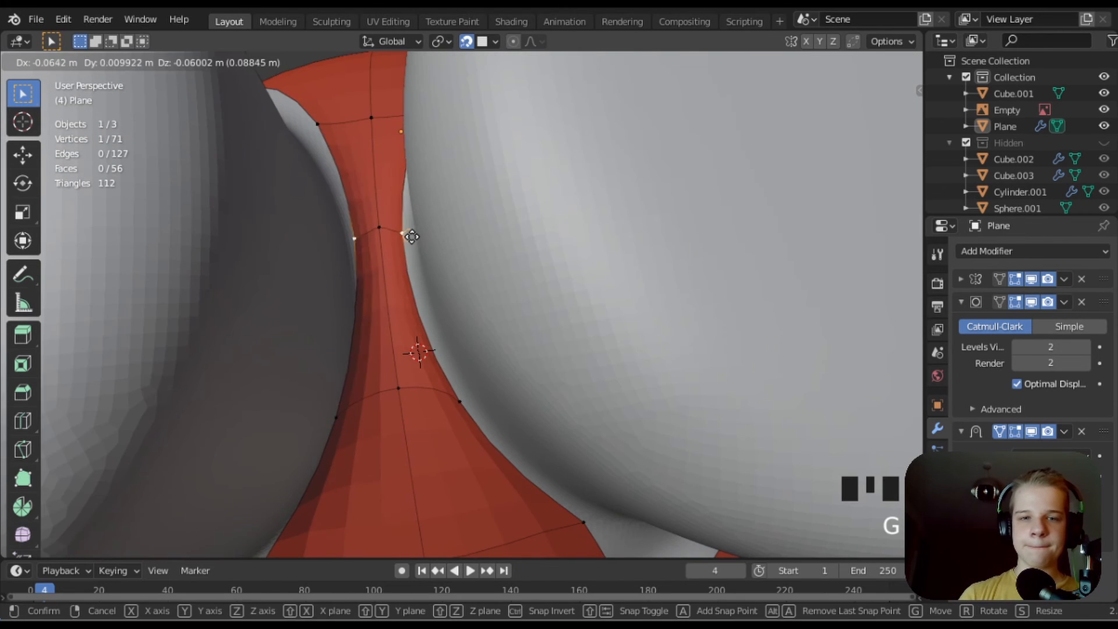
{"action": "left_click", "coordinate": [427, 238]}
{"action": "key", "text": "g"}
{"action": "left_click", "coordinate": [409, 238]}
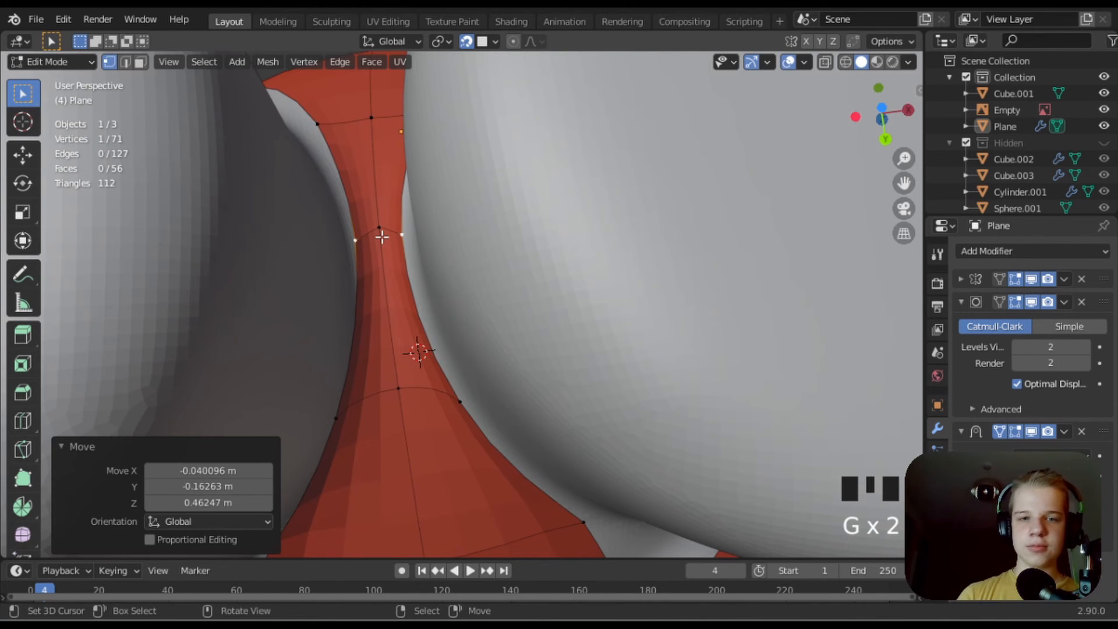
{"action": "key", "text": "g"}
{"action": "left_click", "coordinate": [382, 237]}
- Adjust the side and centre vertices of the neighbouring crotch row on the backpack side
{"action": "right_click", "coordinate": [439, 405]}
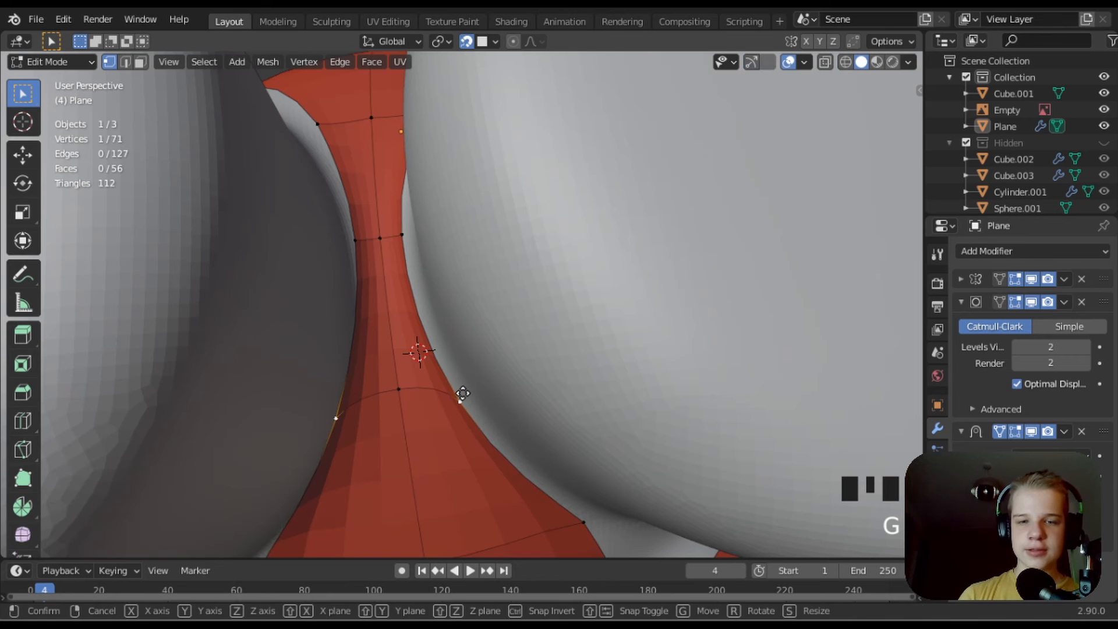
{"action": "left_click", "coordinate": [431, 388]}
{"action": "right_click", "coordinate": [399, 391]}
{"action": "key", "text": "g"}
{"action": "left_click", "coordinate": [407, 399]}
- Reposition vertices on the torso's side at the leg opening and in the adjacent row to even out the loops
{"action": "middle_click_drag", "start_coordinate": [407, 400], "coordinate": [355, 326]}
{"action": "middle_click_drag", "start_coordinate": [566, 319], "coordinate": [513, 296]}
{"action": "right_click", "coordinate": [309, 338]}
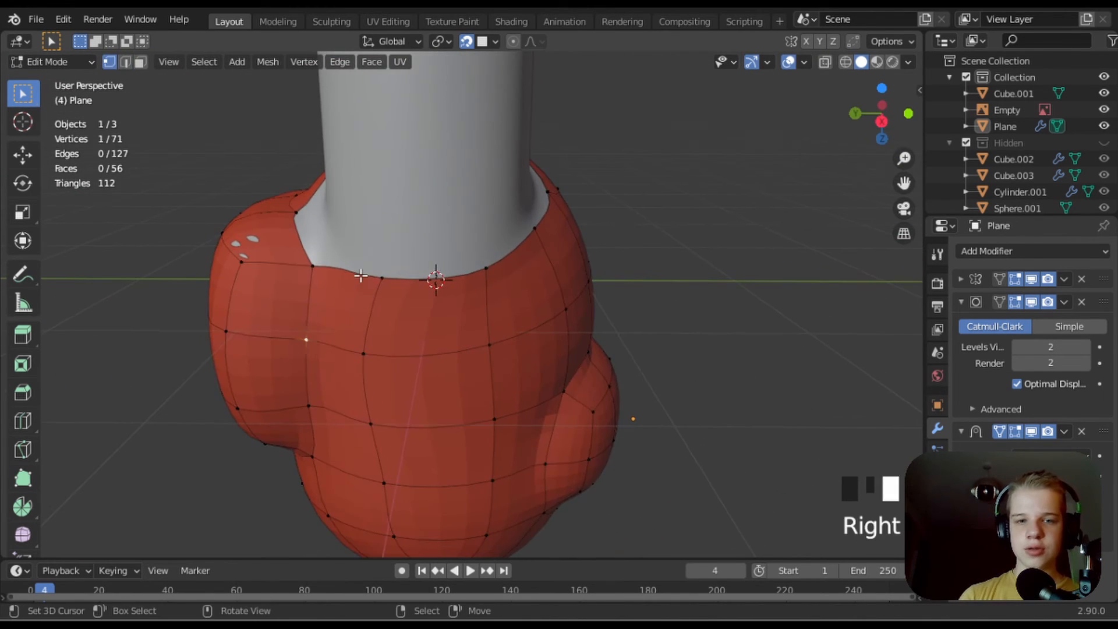
{"action": "key", "text": "g"}
{"action": "left_click", "coordinate": [379, 249]}
{"action": "right_click", "coordinate": [362, 361]}
{"action": "key", "text": "g"}
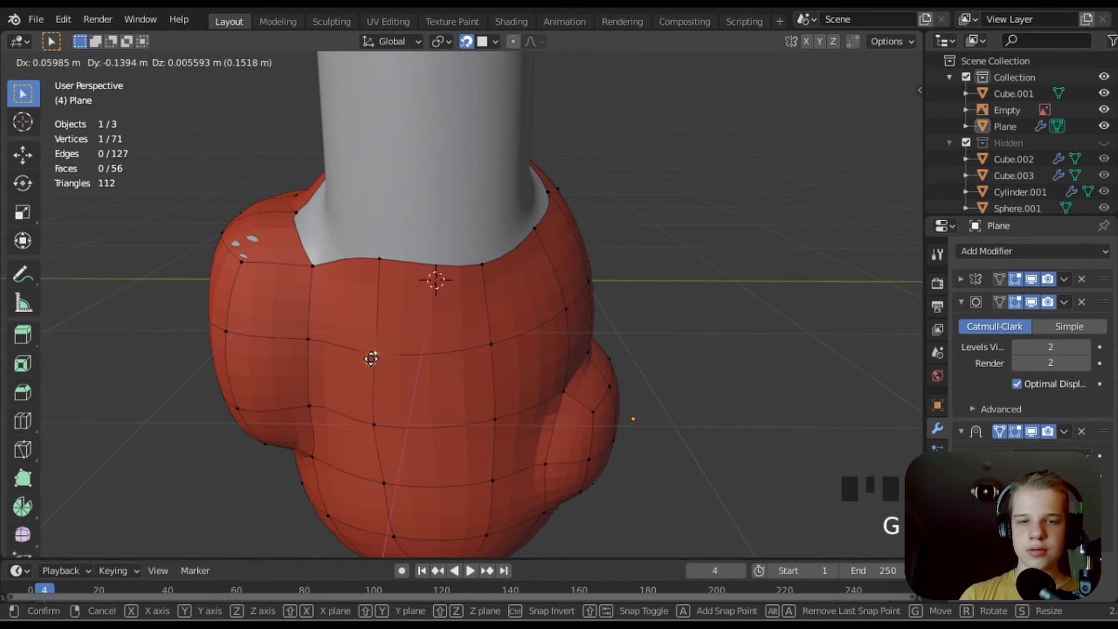
{"action": "left_click", "coordinate": [369, 357]}
- Extrude the outer edge of the leg opening about 1.12 m down the outside of the leg
{"action": "middle_click_drag", "start_coordinate": [369, 357], "coordinate": [425, 416]}
{"action": "key", "text": "2"}
{"action": "right_click", "coordinate": [447, 341]}
{"action": "middle_click_drag", "start_coordinate": [446, 342], "coordinate": [463, 240]}
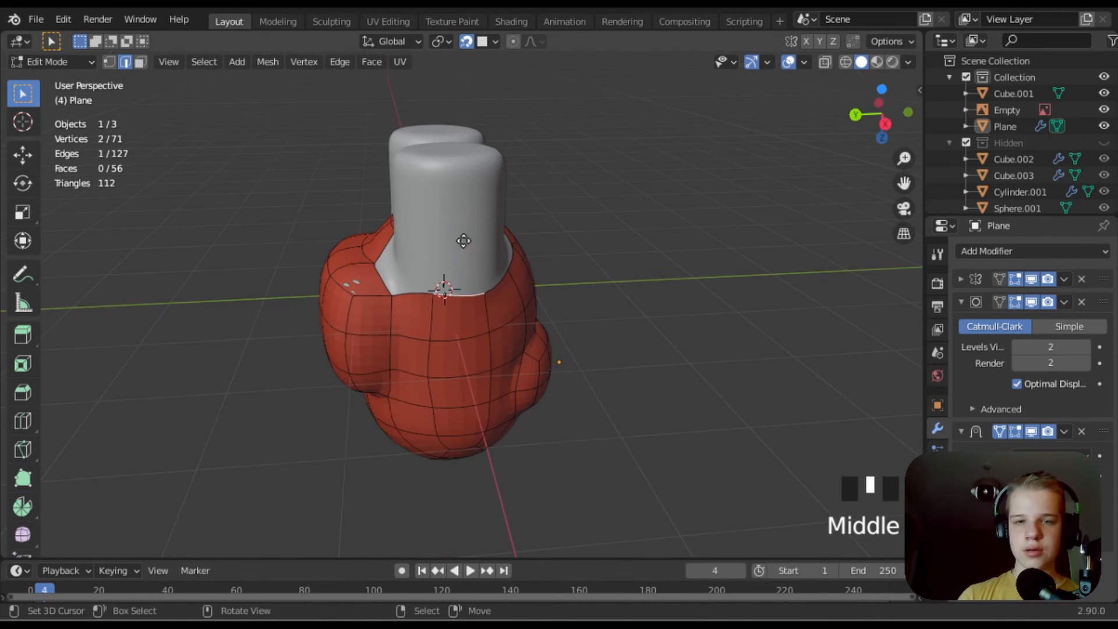
{"action": "left_click", "coordinate": [434, 170]}
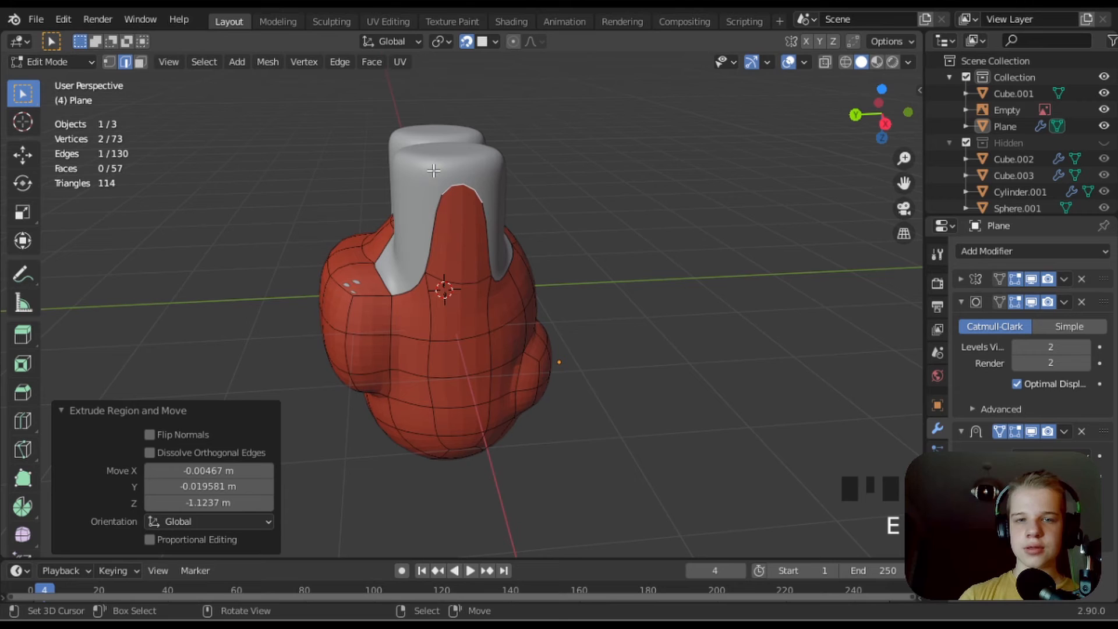
- Add two loop cuts across the outer leg strip and adjust its lower front corner vertex
{"action": "right_click", "coordinate": [459, 232]}
{"action": "key", "text": "1"}
{"action": "right_click", "coordinate": [482, 197]}
{"action": "scroll", "coordinate": [482, 195], "scroll_direction": "down", "scroll_amount": 1}
{"action": "middle_click_drag", "start_coordinate": [482, 196], "coordinate": [507, 238]}
{"action": "scroll", "coordinate": [509, 238], "scroll_direction": "up", "scroll_amount": 3}
{"action": "key", "text": "g"}
{"action": "left_click", "coordinate": [524, 222]}
- Move the two middle vertices on the outer leg strip's front edge further down the leg
{"action": "right_click", "coordinate": [541, 261]}
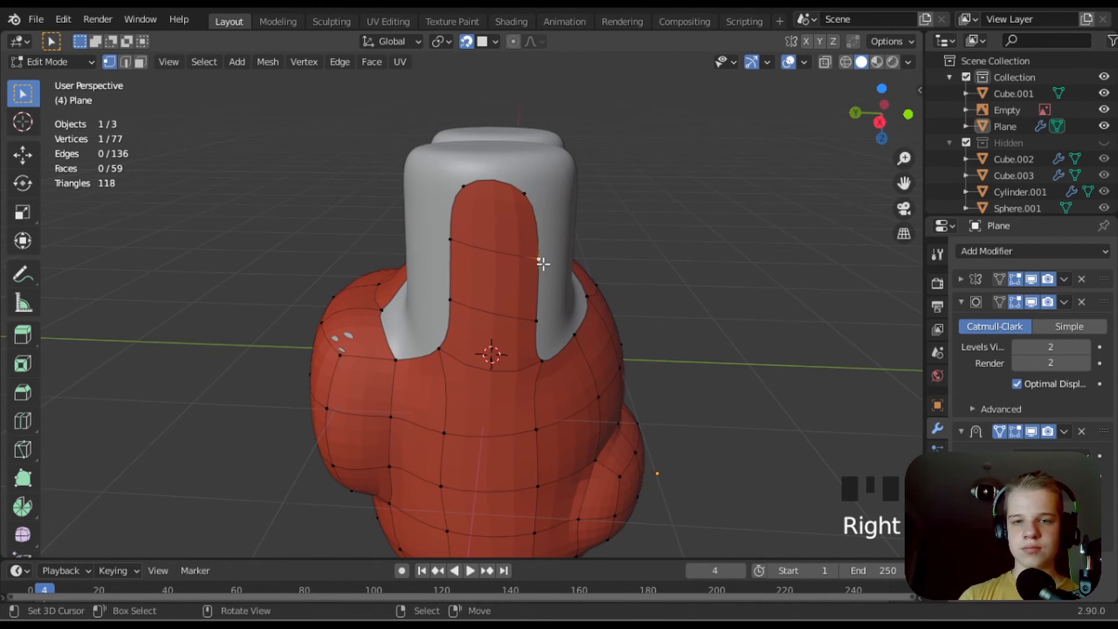
{"action": "left_click", "coordinate": [539, 241]}
{"action": "right_click", "coordinate": [539, 320]}
{"action": "key", "text": "g"}
{"action": "left_click", "coordinate": [539, 287]}
- Extrude the front edge of the leg opening down the front of the leg and add two loop cuts
{"action": "middle_click_drag", "start_coordinate": [553, 291], "coordinate": [478, 314]}
{"action": "middle_click_drag", "start_coordinate": [408, 256], "coordinate": [524, 283]}
{"action": "middle_click_drag", "start_coordinate": [486, 196], "coordinate": [495, 217]}
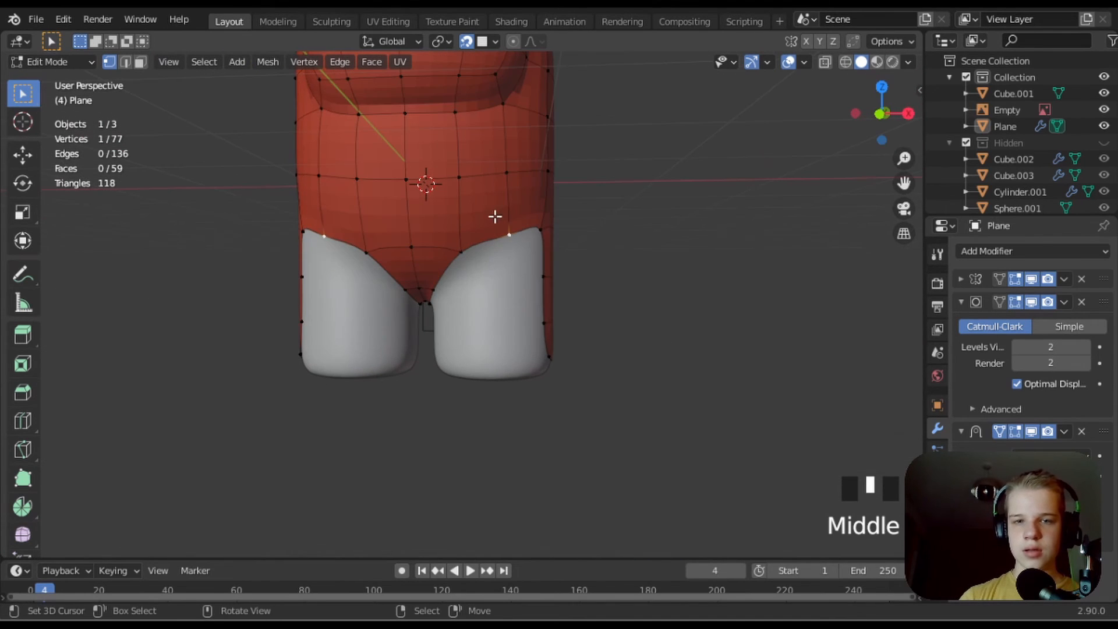
{"action": "left_click", "coordinate": [515, 365]}
{"action": "middle_click_drag", "start_coordinate": [515, 365], "coordinate": [471, 239]}
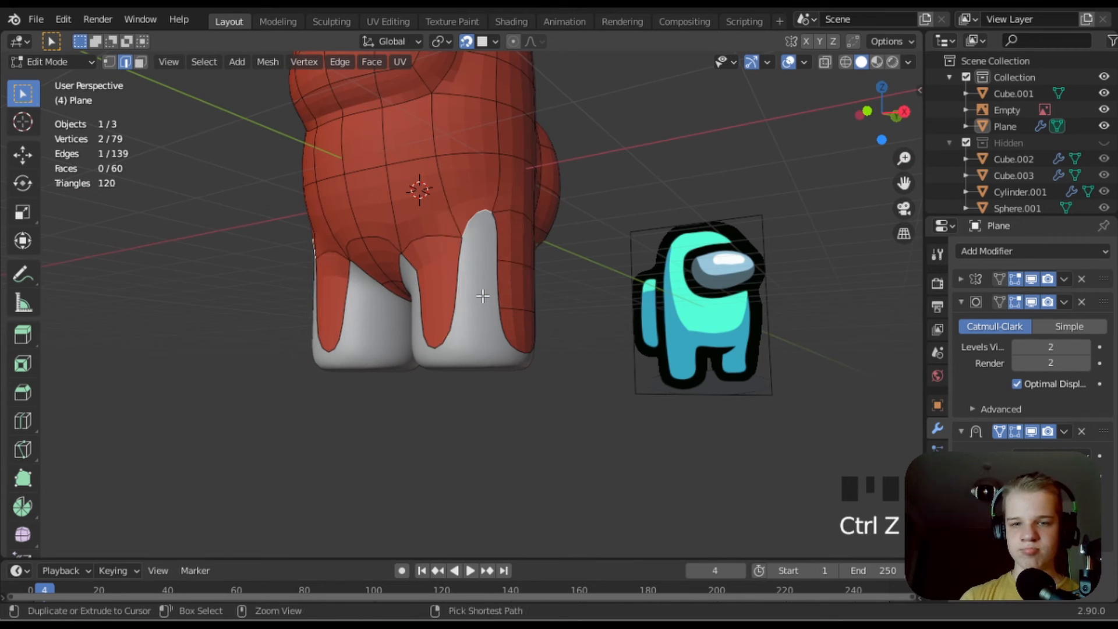
{"action": "left_click", "coordinate": [447, 293]}
{"action": "right_click", "coordinate": [447, 293]}
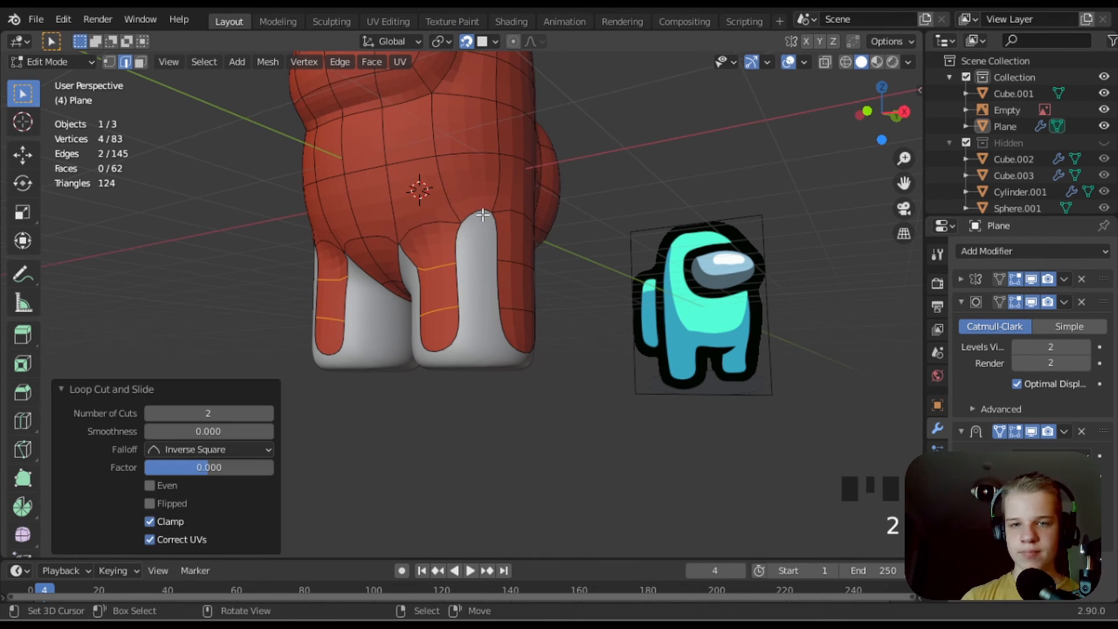
- Fill the three faces between the front and outer leg strips and reposition the front strip's upper inner-edge vertex
{"action": "key", "text": "f"}
{"action": "middle_click_drag", "start_coordinate": [552, 350], "coordinate": [529, 327]}
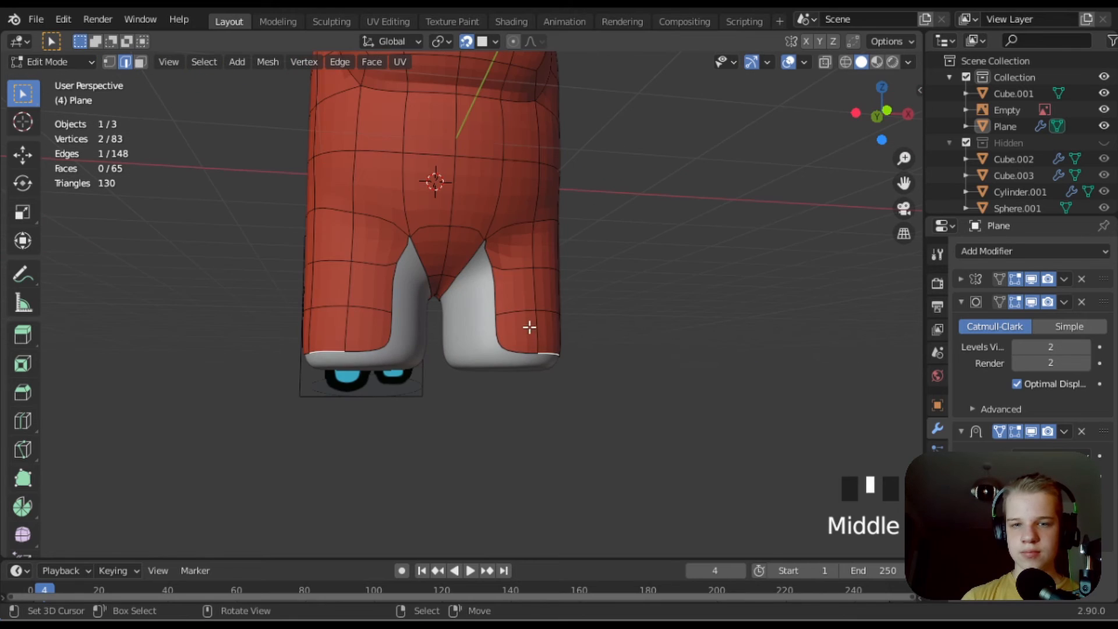
{"action": "scroll", "coordinate": [527, 338], "scroll_direction": "up", "scroll_amount": 3}
{"action": "key", "text": "g"}
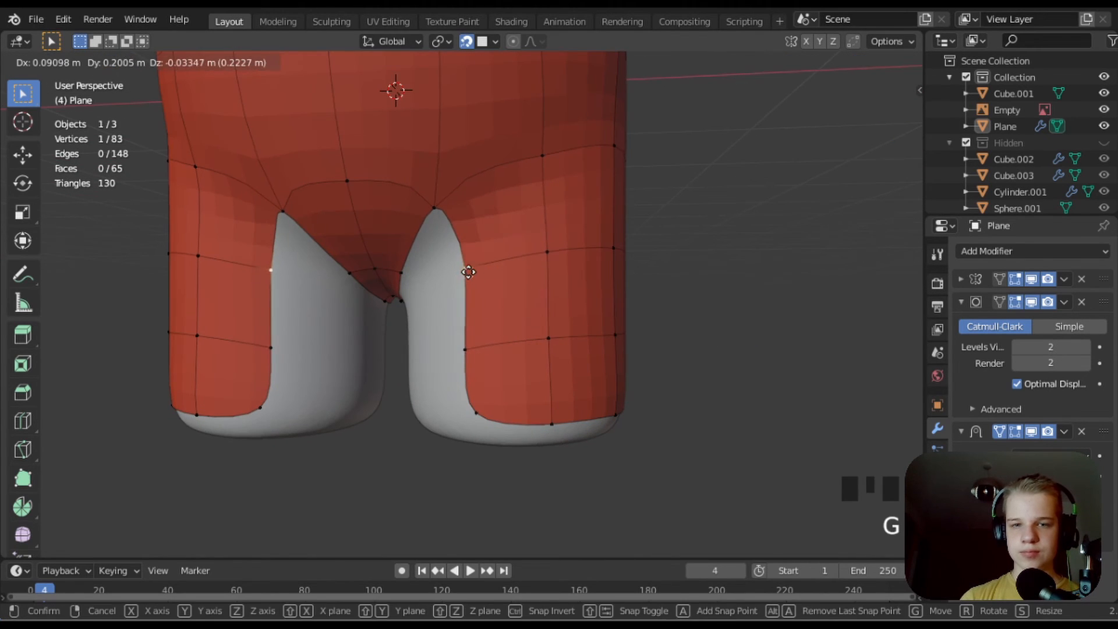
{"action": "left_click", "coordinate": [466, 269]}
{"action": "middle_click_drag", "start_coordinate": [504, 337], "coordinate": [455, 330]}
{"action": "key", "text": "2"}
{"action": "left_click", "coordinate": [472, 244]}
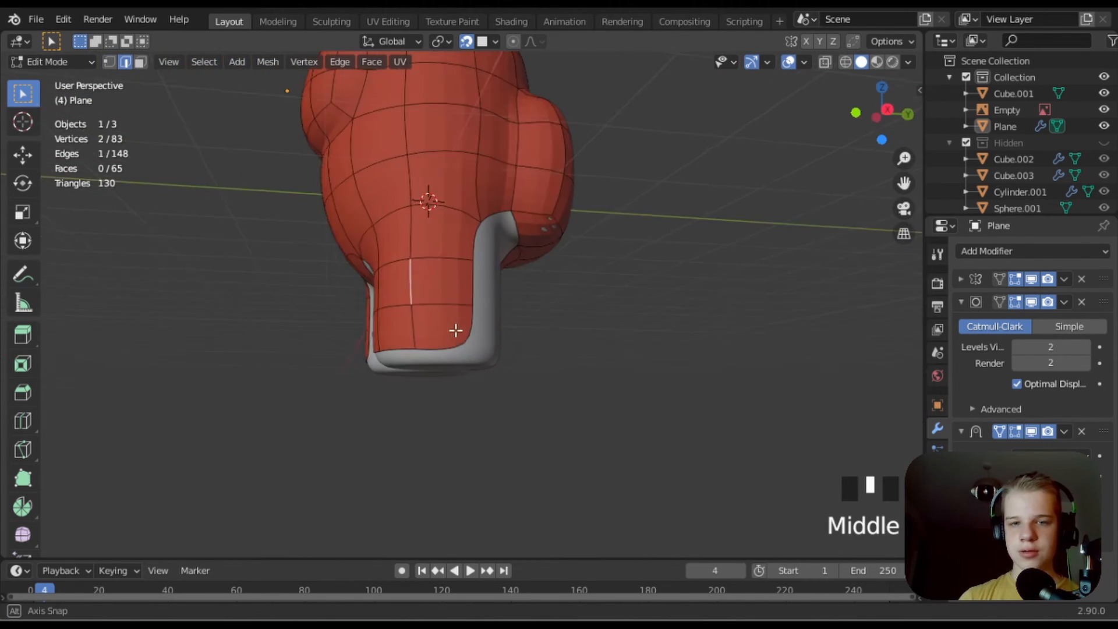
- Reposition the vertex at the backpack's lower outer corner where it meets the back of the leg
{"action": "middle_click_drag", "start_coordinate": [472, 274], "coordinate": [358, 291]}
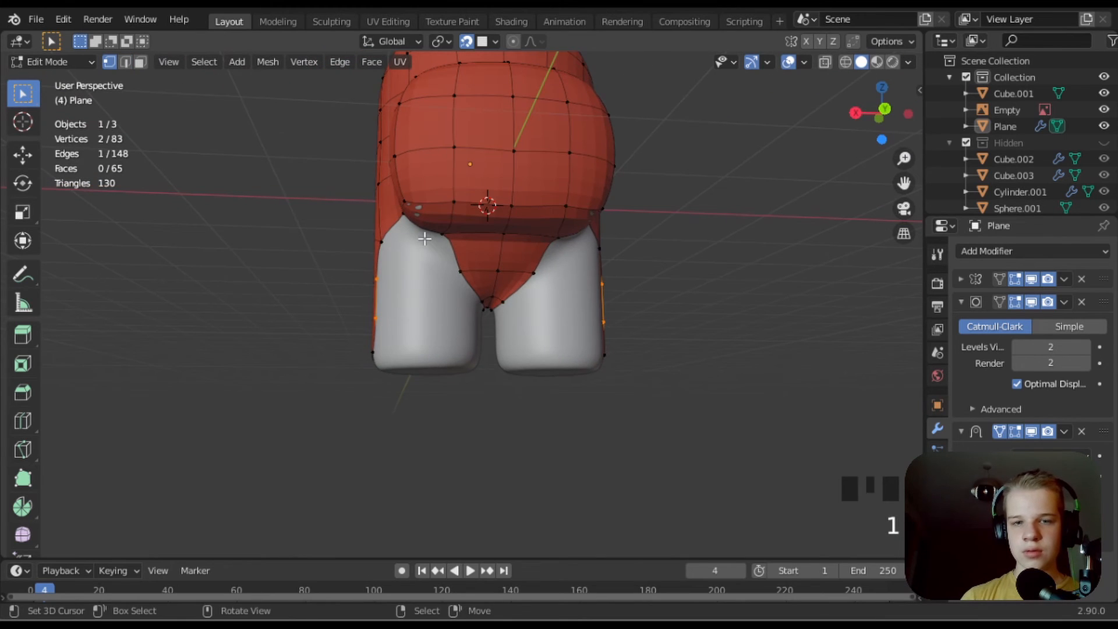
{"action": "middle_click_drag", "start_coordinate": [425, 238], "coordinate": [417, 218]}
{"action": "left_click", "coordinate": [417, 219]}
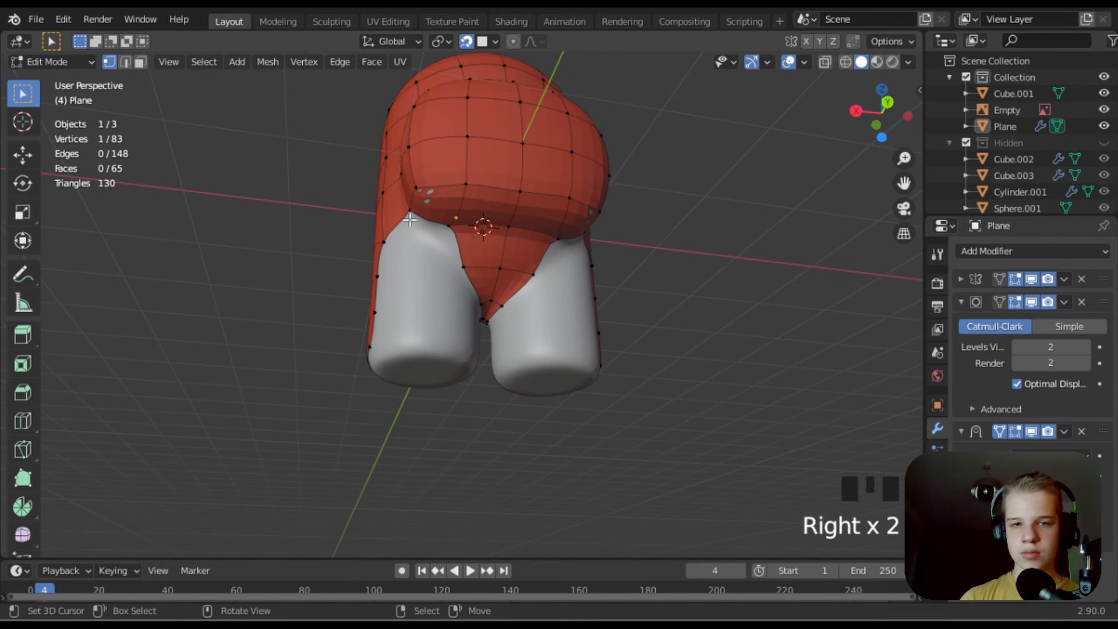
{"action": "scroll", "coordinate": [413, 257], "scroll_direction": "up", "scroll_amount": 2}
{"action": "key", "text": "z"}
{"action": "key", "text": "z"}
{"action": "key", "text": "g"}
{"action": "left_click", "coordinate": [386, 188]}
- Extrude that vertex three times down the back of the leg and fill three faces to the outer leg strip
{"action": "key", "text": "e"}
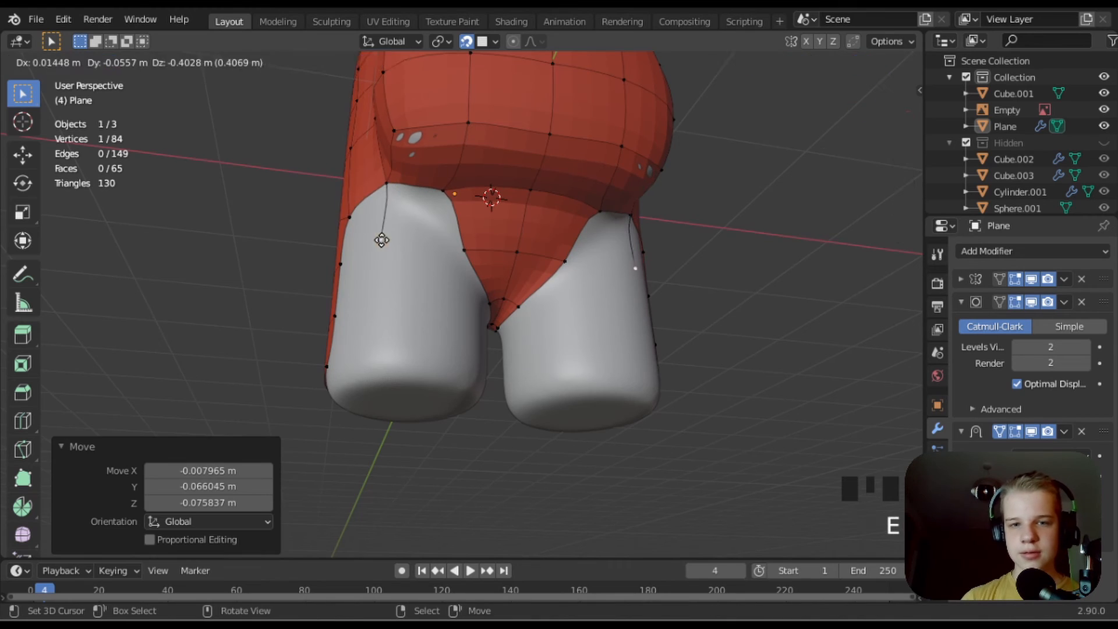
{"action": "left_click", "coordinate": [382, 240]}
{"action": "middle_click_drag", "start_coordinate": [371, 213], "coordinate": [400, 210]}
{"action": "key", "text": "2"}
{"action": "right_click", "coordinate": [404, 229]}
{"action": "key", "text": "e"}
{"action": "left_click", "coordinate": [400, 291]}
{"action": "key", "text": "e"}
{"action": "left_click", "coordinate": [394, 351]}
{"action": "key", "text": "2"}
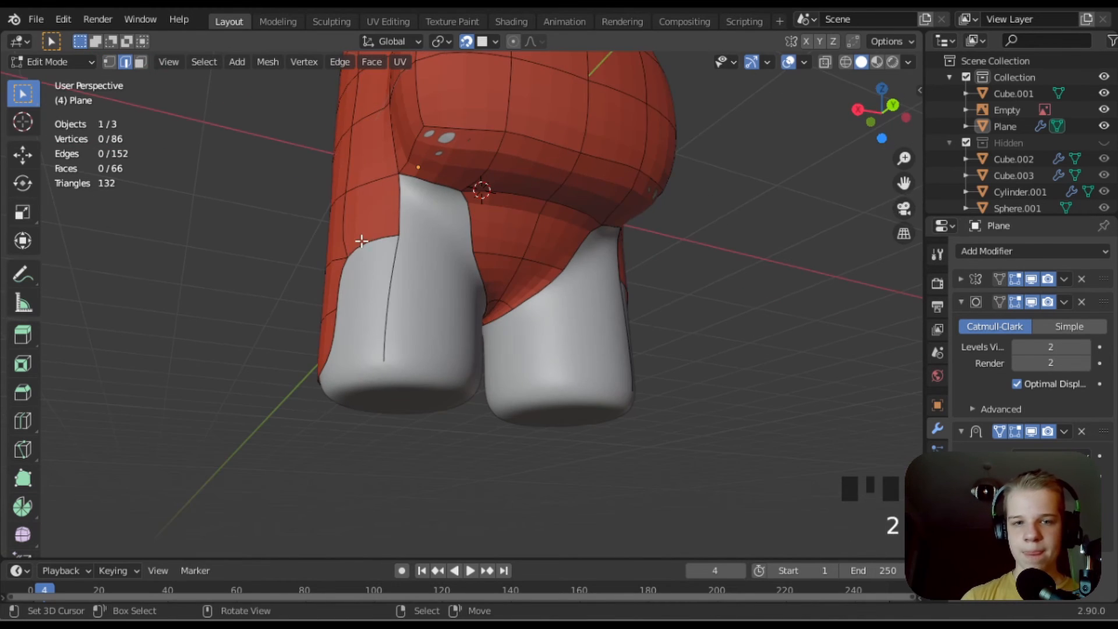
{"action": "key", "text": "f"}
{"action": "key", "text": "f"}
- Extrude the crotch's rear side vertex twice down the leg and fill the three faces across the back of the leg
{"action": "key", "text": "e"}
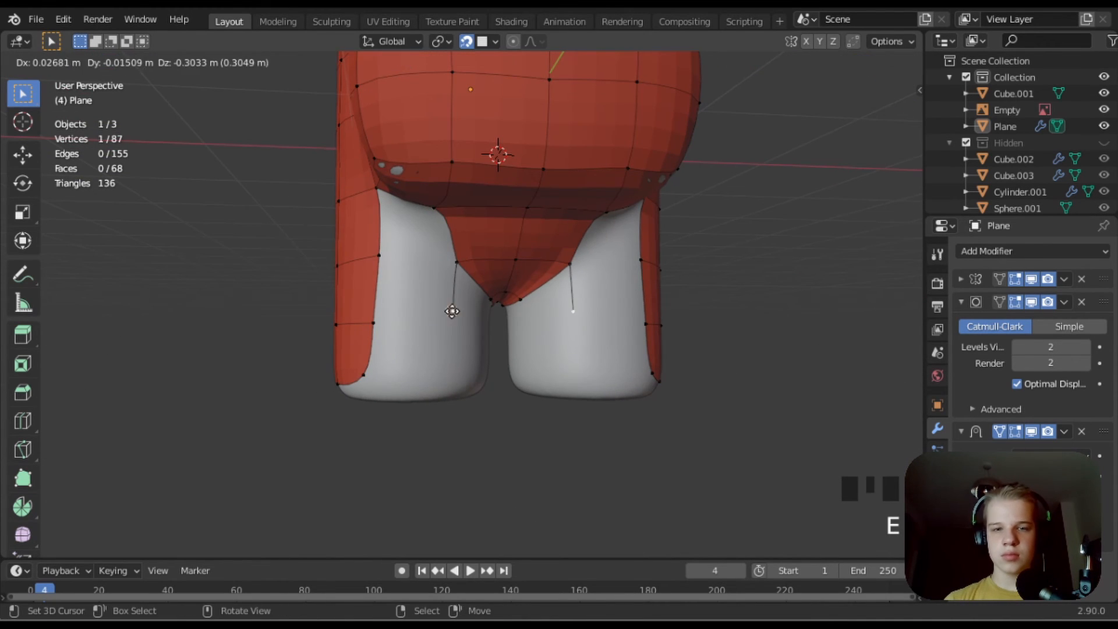
{"action": "left_click", "coordinate": [451, 317]}
{"action": "key", "text": "e"}
{"action": "left_click", "coordinate": [447, 379]}
{"action": "key", "text": "2"}
{"action": "right_click", "coordinate": [438, 229]}
{"action": "key", "text": "f"}
{"action": "key", "text": "f"}
{"action": "key", "text": "f"}
{"action": "scroll", "coordinate": [414, 319], "scroll_direction": "down", "scroll_amount": 3}
{"action": "middle_click_drag", "start_coordinate": [414, 320], "coordinate": [387, 269]}
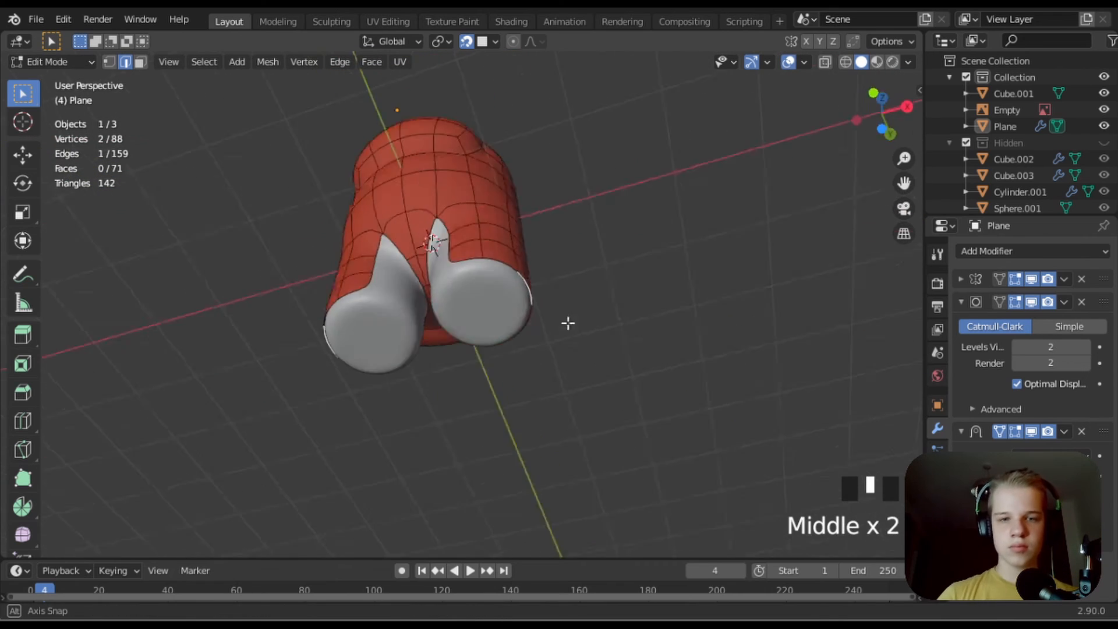
- Clear the unwanted geometry and extrude the crotch's side edge down the inside of the leg
{"action": "middle_click_drag", "start_coordinate": [567, 323], "coordinate": [427, 419]}
{"action": "key", "text": "x"}
{"action": "left_click", "coordinate": [427, 452]}
{"action": "right_click", "coordinate": [427, 373]}
{"action": "middle_click_drag", "start_coordinate": [426, 373], "coordinate": [424, 309]}
{"action": "key", "text": "e"}
{"action": "left_click", "coordinate": [424, 289]}
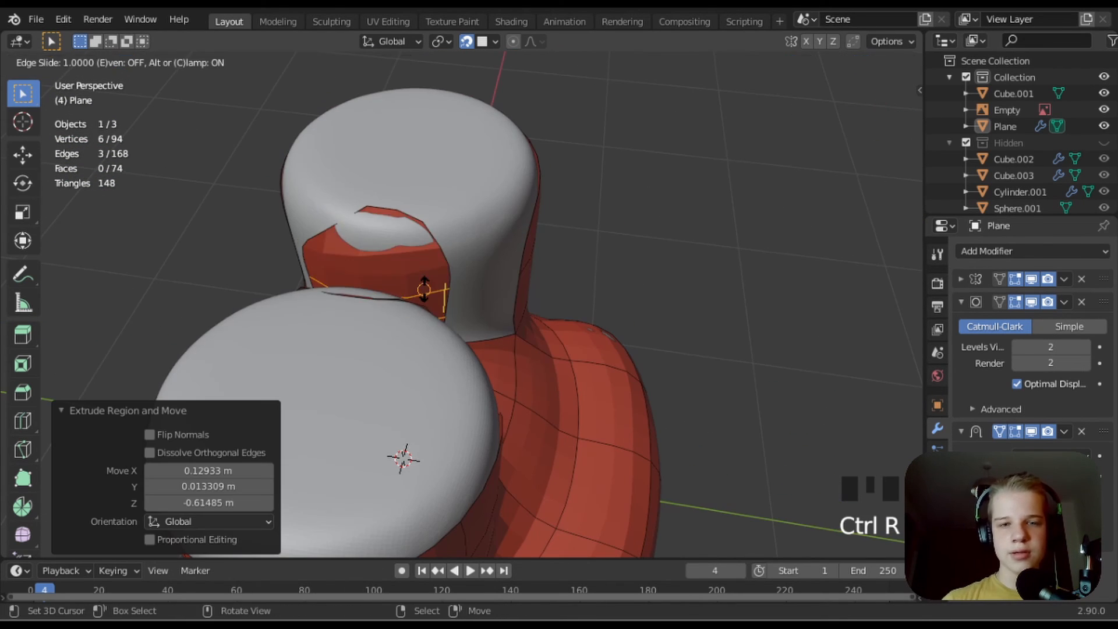
- Undo the first loop cut on the inner leg strip and recut it with 2 evenly spaced loops
{"action": "right_click", "coordinate": [431, 268]}
{"action": "key", "text": "ctrl+z"}
{"action": "key", "text": "ctrl+z"}
{"action": "middle_click_drag", "start_coordinate": [506, 287], "coordinate": [460, 268]}
{"action": "key", "text": "ctrl+r"}
{"action": "scroll", "coordinate": [404, 257], "scroll_direction": "up", "scroll_amount": 1}
{"action": "left_click", "coordinate": [405, 257]}
{"action": "right_click", "coordinate": [406, 257]}
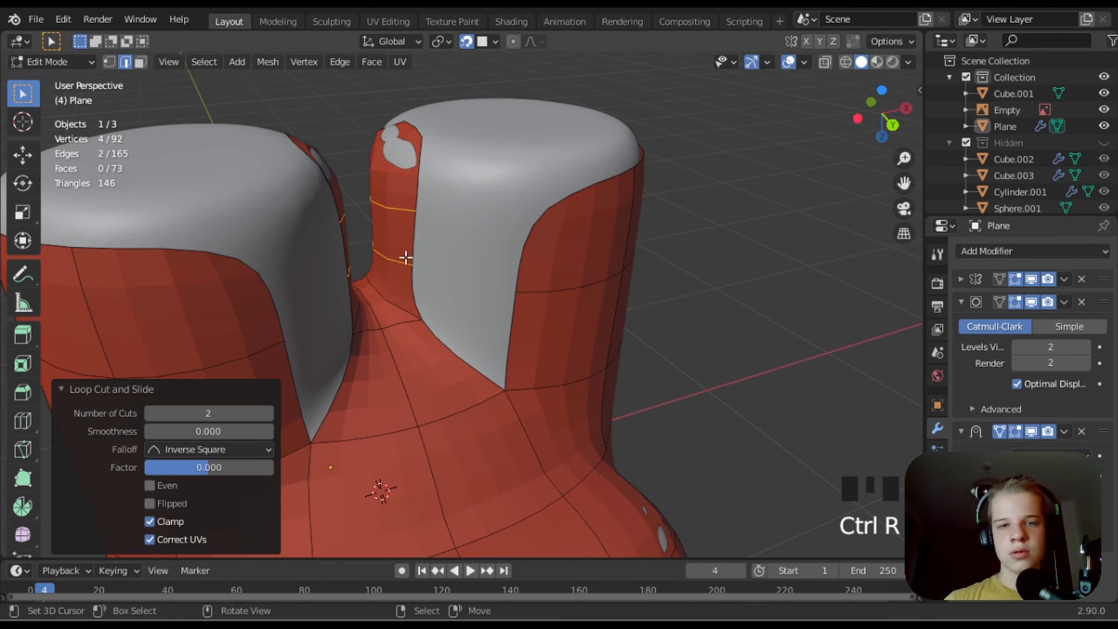
- Fill three faces closing the gap between the back and inner leg strips
{"action": "key", "text": "1"}
{"action": "right_click", "coordinate": [421, 137]}
{"action": "key", "text": "g"}
{"action": "key", "text": "z"}
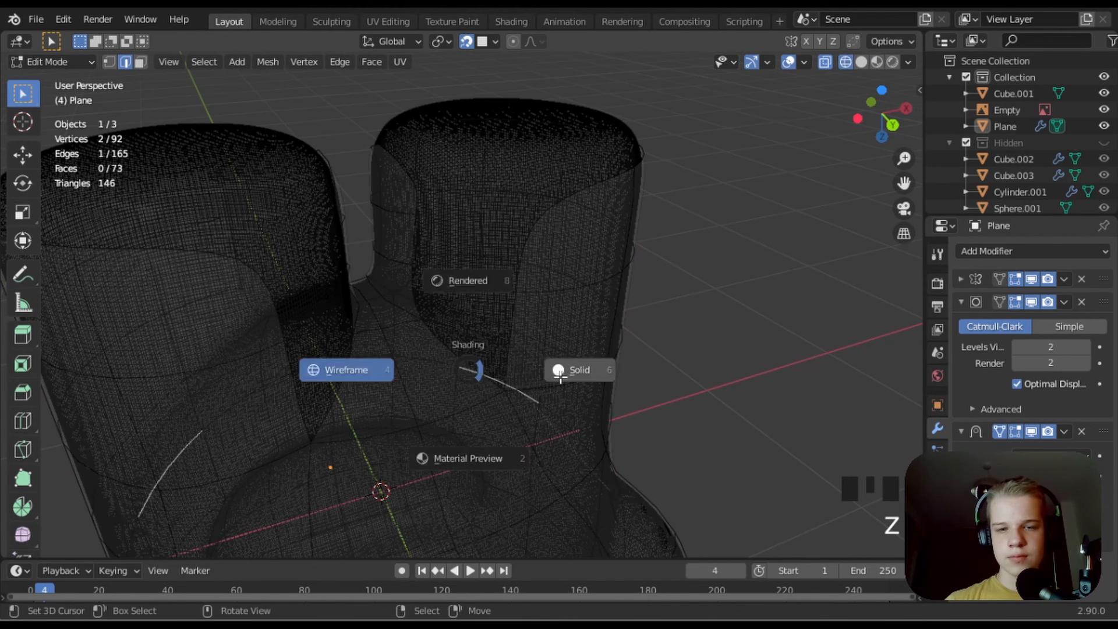
{"action": "left_click", "coordinate": [560, 373]}
{"action": "key", "text": "f"}
{"action": "key", "text": "f"}
{"action": "key", "text": "f"}
{"action": "mouse_move", "coordinate": [452, 347]}
{"action": "middle_mouse_down"}
{"action": "mouse_move", "coordinate": [487, 302]}
{"action": "mouse_move", "coordinate": [392, 295]}
{"action": "mouse_move", "coordinate": [478, 335]}
{"action": "mouse_move", "coordinate": [606, 312]}
{"action": "mouse_move", "coordinate": [372, 452]}
{"action": "mouse_move", "coordinate": [381, 333]}
{"action": "mouse_move", "coordinate": [408, 343]}
{"action": "middle_mouse_up"}
- Try a loop cut and further face fills beside the inner leg strip, and undo the last fills
{"action": "key", "text": "ctrl+r"}
{"action": "left_click", "coordinate": [409, 273]}
{"action": "key", "text": "f"}
{"action": "key", "text": "f"}
{"action": "key", "text": "f"}
{"action": "key", "text": "ctrl+z"}
{"action": "key", "text": "ctrl+z"}
- Adjust the front crotch's side corner vertex and merge it with the top inner vertex of the front leg strip
{"action": "scroll", "coordinate": [407, 344], "scroll_direction": "down", "scroll_amount": 4}
{"action": "key", "text": "alt+a"}
{"action": "key", "text": "1"}
{"action": "right_click", "coordinate": [448, 386]}
{"action": "middle_click_drag", "start_coordinate": [449, 385], "coordinate": [469, 242]}
{"action": "scroll", "coordinate": [469, 242], "scroll_direction": "up", "scroll_amount": 2}
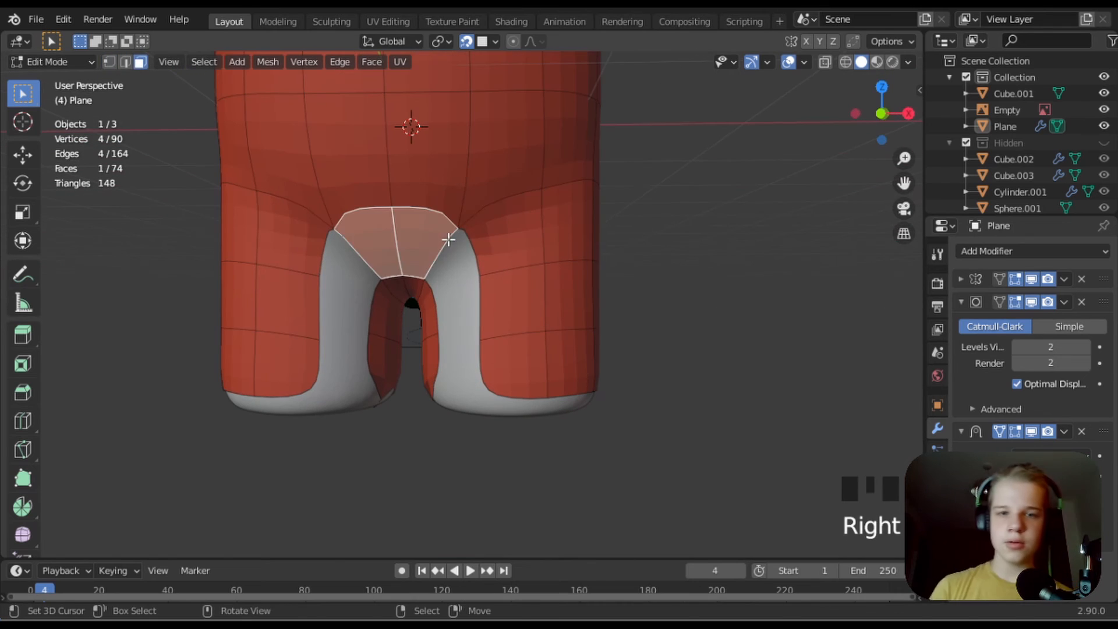
{"action": "key", "text": "1"}
{"action": "right_click", "coordinate": [457, 230]}
{"action": "key", "text": "g"}
{"action": "left_click", "coordinate": [452, 255]}
{"action": "right_click", "coordinate": [478, 273], "text": "shift"}
{"action": "key", "text": "m"}
{"action": "left_click", "coordinate": [478, 273]}
{"action": "scroll", "coordinate": [478, 273], "scroll_direction": "up", "scroll_amount": 2}
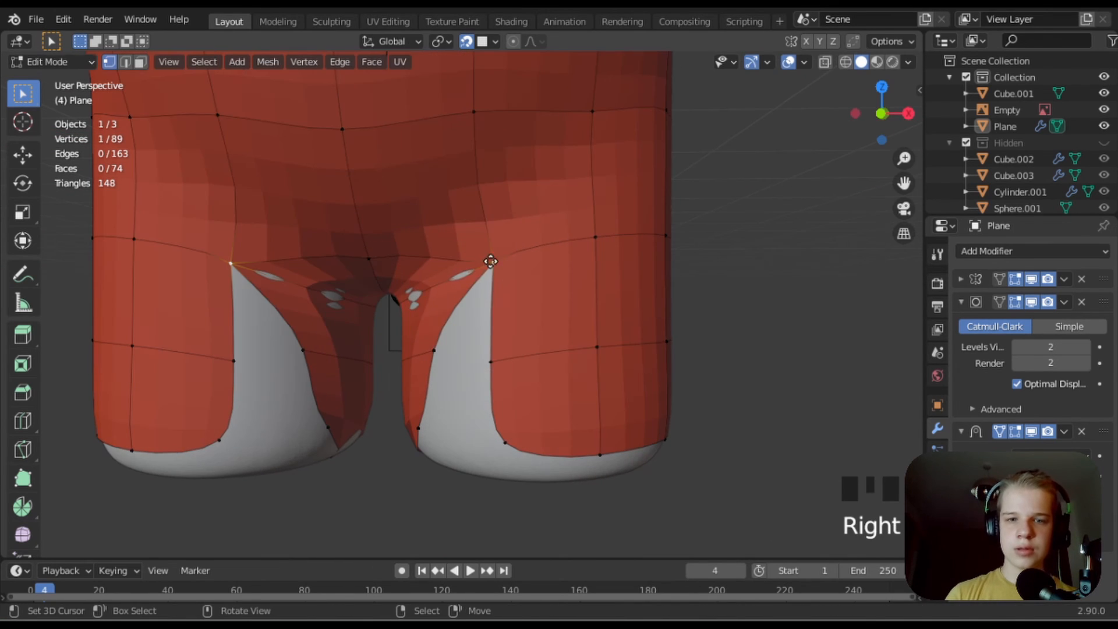
- Merge the inner leg strip's remaining two front-edge vertices with the matching vertices of the front strip
{"action": "right_click_drag", "start_coordinate": [491, 262], "coordinate": [425, 255]}
{"action": "right_click", "coordinate": [460, 366]}
{"action": "scroll", "coordinate": [454, 367], "scroll_direction": "down", "scroll_amount": 7}
{"action": "middle_click_drag", "start_coordinate": [455, 366], "coordinate": [454, 256]}
{"action": "scroll", "coordinate": [454, 257], "scroll_direction": "up", "scroll_amount": 4}
{"action": "right_click_drag", "start_coordinate": [452, 268], "coordinate": [459, 269]}
{"action": "middle_click_drag", "start_coordinate": [486, 336], "coordinate": [524, 192]}
{"action": "right_click", "coordinate": [465, 314], "text": "shift"}
{"action": "key", "text": "m"}
{"action": "left_click", "coordinate": [466, 315]}
{"action": "key", "text": "m"}
{"action": "left_click", "coordinate": [459, 356]}
- Reposition the merged vertices along the front inner leg seam, from the bottom rim up to mid-leg
{"action": "right_click", "coordinate": [449, 382]}
{"action": "key", "text": "g"}
{"action": "left_click", "coordinate": [442, 215]}
{"action": "key", "text": "g"}
{"action": "left_click", "coordinate": [409, 158]}
{"action": "right_click", "coordinate": [406, 233]}
{"action": "key", "text": "g"}
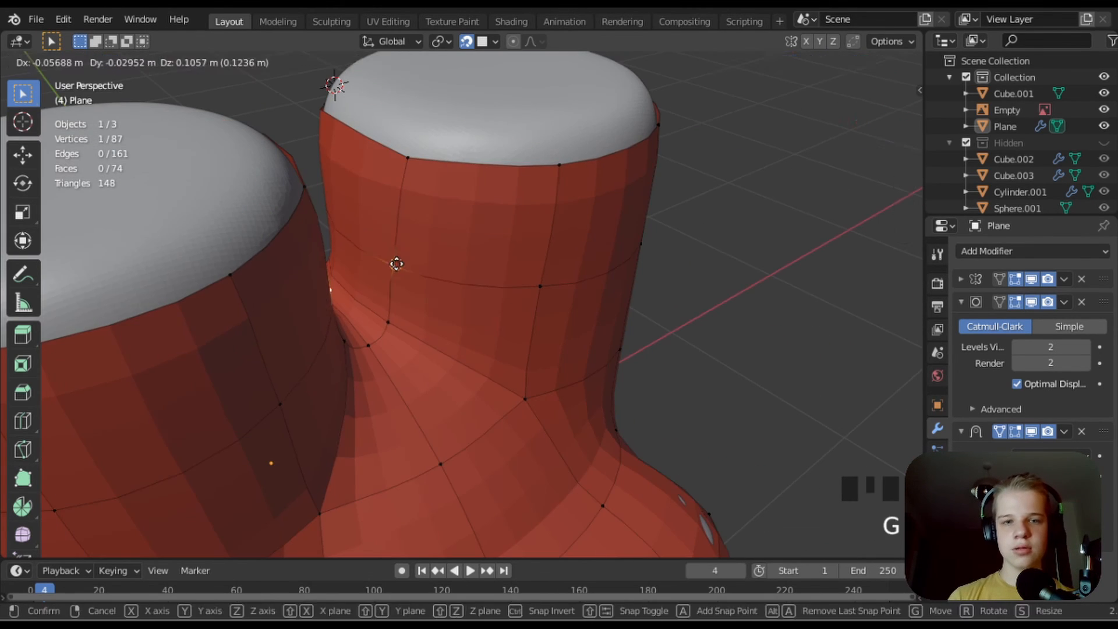
{"action": "left_click", "coordinate": [394, 262]}
- Fine-tune the inner leg vertices around mid-height to even out the surface flow
{"action": "middle_click_drag", "start_coordinate": [394, 262], "coordinate": [236, 265]}
{"action": "right_click", "coordinate": [231, 267]}
{"action": "key", "text": "g"}
{"action": "left_click", "coordinate": [231, 261]}
{"action": "middle_click_drag", "start_coordinate": [362, 318], "coordinate": [574, 320]}
{"action": "key", "text": "g"}
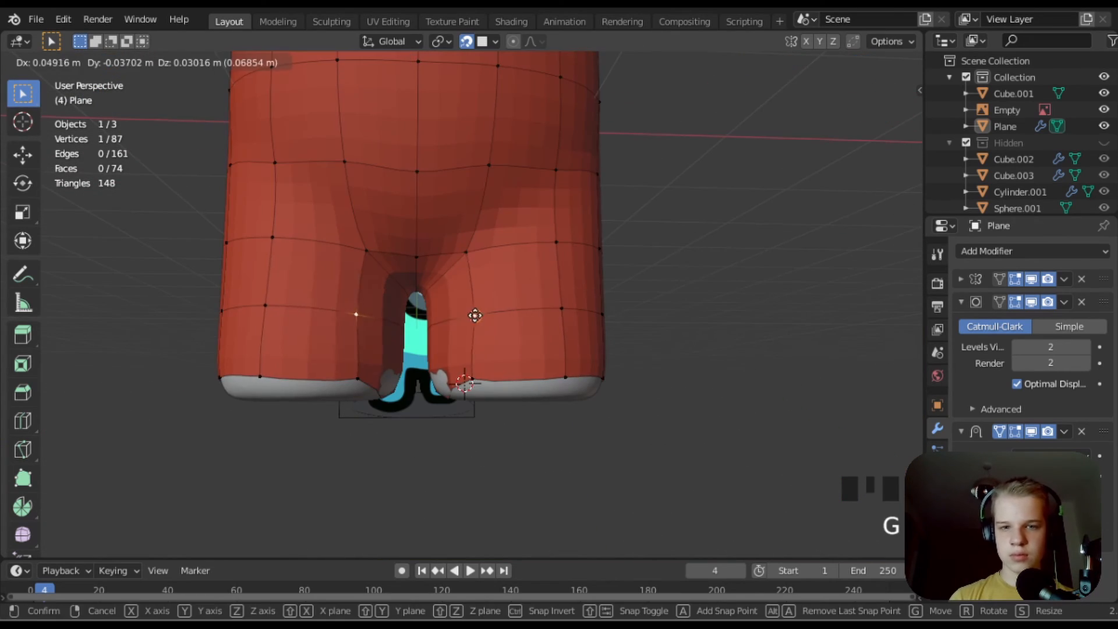
{"action": "left_click", "coordinate": [475, 315]}
- Try bridging the leg's bottom opening with a face, add a loop cut to it and move the cut
{"action": "right_click", "coordinate": [431, 304]}
{"action": "middle_click_drag", "start_coordinate": [475, 315], "coordinate": [427, 344]}
{"action": "right_click", "coordinate": [412, 296]}
{"action": "right_click", "coordinate": [476, 289]}
{"action": "right_click", "coordinate": [427, 347], "text": "shift"}
{"action": "key", "text": "f"}
{"action": "key", "text": "ctrl+r"}
{"action": "left_click", "coordinate": [448, 327]}
{"action": "key", "text": "g"}
{"action": "left_click", "coordinate": [459, 392]}
- Try closing the rest of the leg's underside by removing an edge and filling more faces
{"action": "middle_click_drag", "start_coordinate": [458, 391], "coordinate": [455, 245]}
{"action": "key", "text": "2"}
{"action": "right_click", "coordinate": [454, 229]}
{"action": "key", "text": "1"}
{"action": "key", "text": "2"}
{"action": "key", "text": "x"}
{"action": "left_click", "coordinate": [457, 227]}
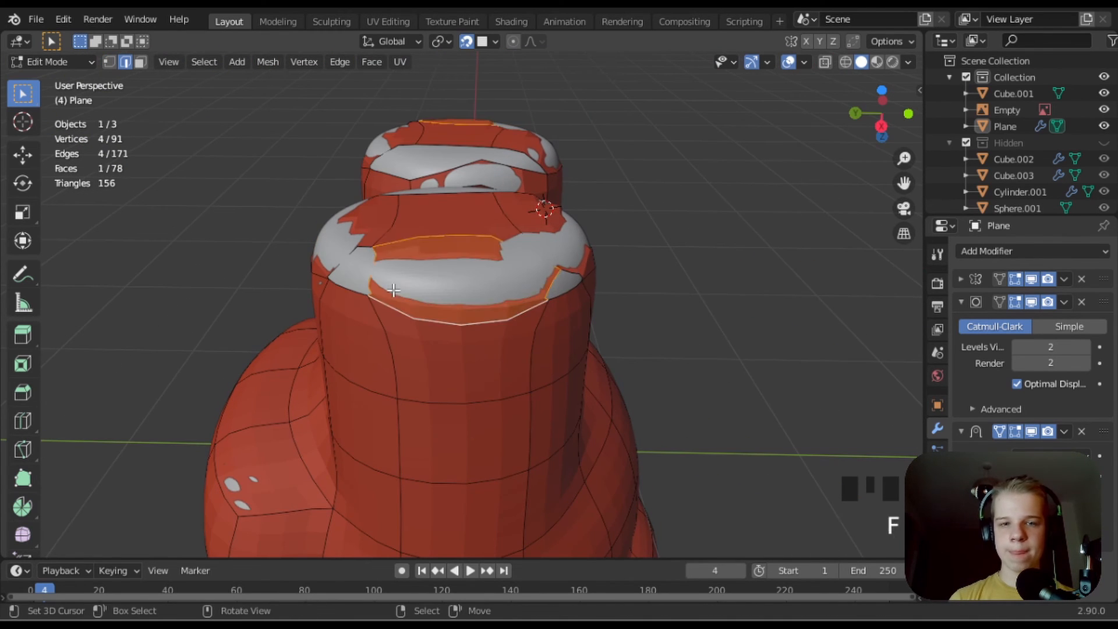
{"action": "key", "text": "f"}
- Delete all the trial faces covering the underside of the leg
{"action": "middle_click_drag", "start_coordinate": [394, 290], "coordinate": [371, 295]}
{"action": "right_click", "coordinate": [501, 320]}
{"action": "key", "text": "3"}
{"action": "right_click", "coordinate": [502, 323]}
{"action": "right_click", "coordinate": [521, 257], "text": "shift"}
{"action": "right_click", "coordinate": [443, 239], "text": "shift"}
{"action": "key", "text": "x"}
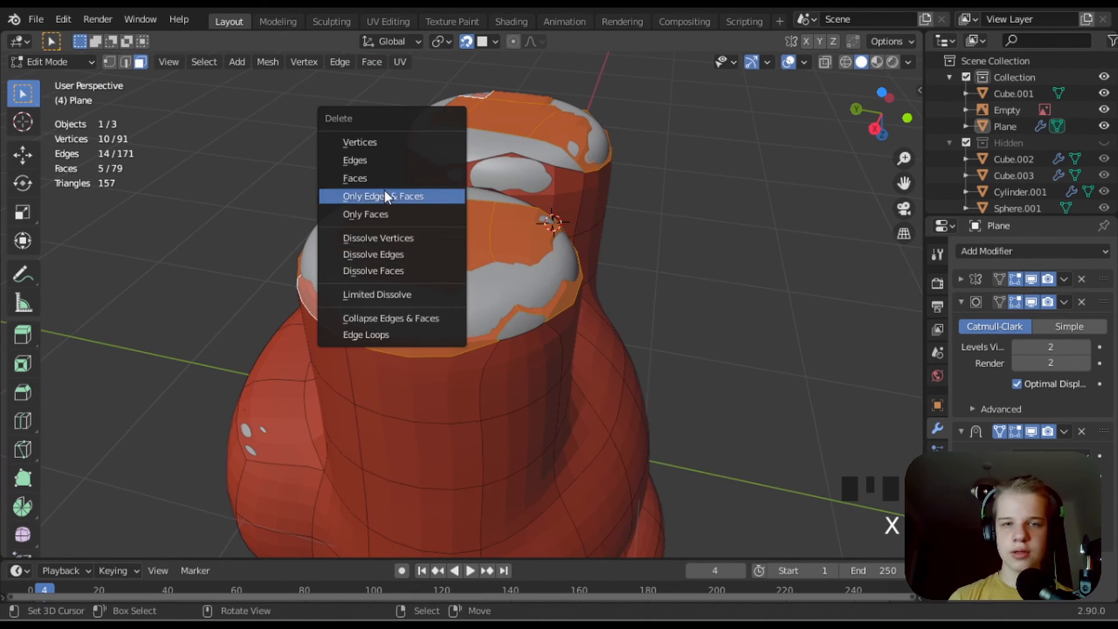
{"action": "left_click", "coordinate": [382, 180]}
- Fill the leg's open bottom rim with a single face and inset it by about 0.31 m
{"action": "middle_click_drag", "start_coordinate": [381, 180], "coordinate": [413, 283]}
{"action": "key", "text": "2"}
{"action": "right_click", "coordinate": [407, 287], "text": "alt"}
{"action": "key", "text": "shift+z"}
{"action": "key", "text": "1"}
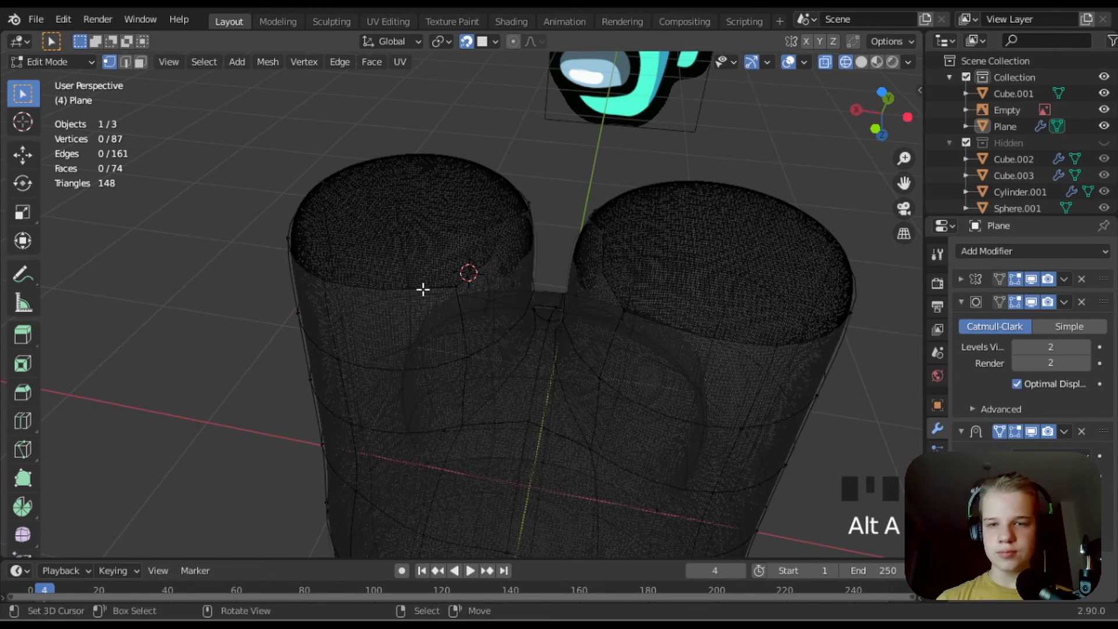
{"action": "right_click", "coordinate": [423, 289], "text": "alt"}
{"action": "key", "text": "z"}
{"action": "key", "text": "f"}
{"action": "key", "text": "z"}
{"action": "key", "text": "z"}
{"action": "key", "text": "i"}
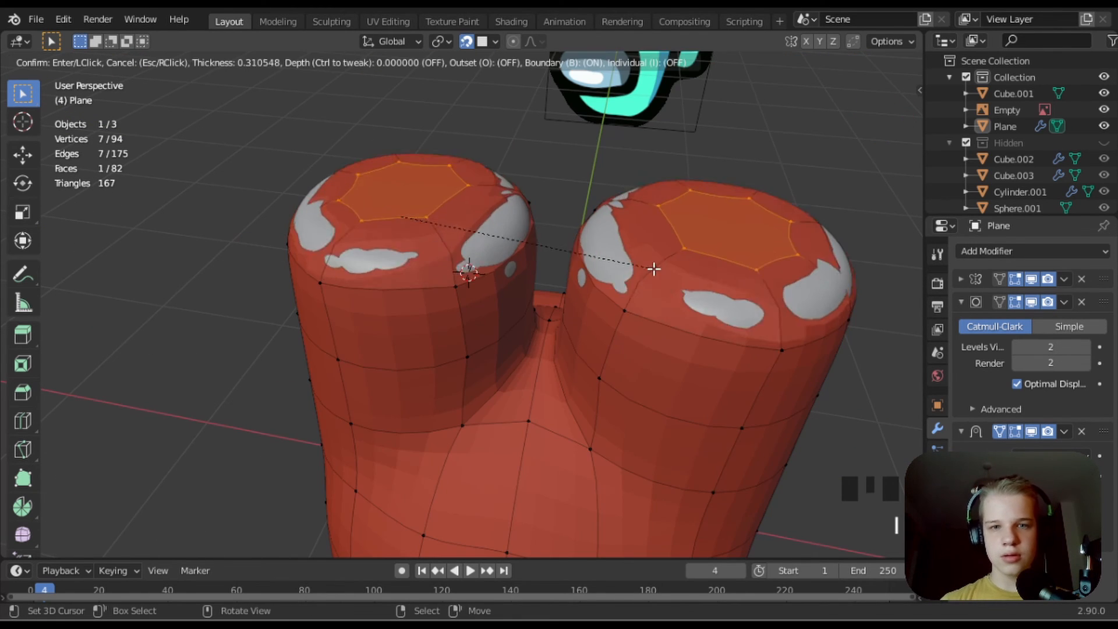
{"action": "left_click", "coordinate": [649, 269]}
- Connect two opposite vertices across the inset foot face and reposition the vertices of its ring
{"action": "middle_click_drag", "start_coordinate": [583, 265], "coordinate": [491, 319]}
{"action": "scroll", "coordinate": [492, 319], "scroll_direction": "up", "scroll_amount": 1}
{"action": "right_click", "coordinate": [463, 254]}
{"action": "right_click", "coordinate": [345, 362], "text": "shift"}
{"action": "middle_click_drag", "start_coordinate": [342, 237], "coordinate": [429, 332]}
{"action": "right_click", "coordinate": [429, 332]}
{"action": "key", "text": "g"}
{"action": "key", "text": "g"}
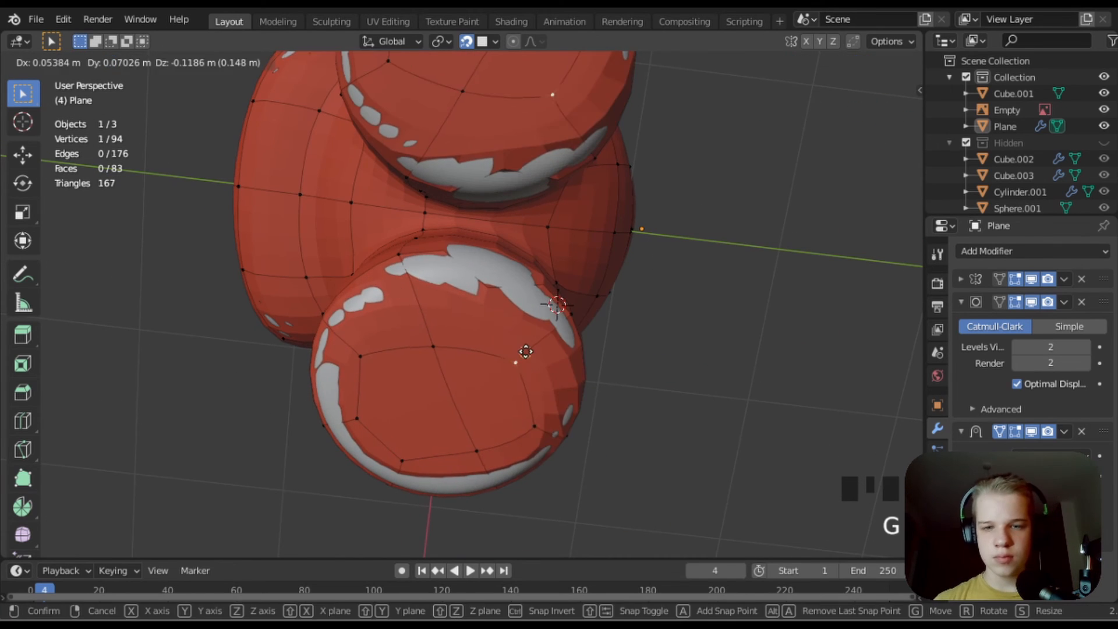
{"action": "key", "text": "g"}
{"action": "left_click", "coordinate": [403, 432]}
- Leave mesh editing and hide the sculpted body so only the retopologized mesh shows
{"action": "scroll", "coordinate": [431, 407], "scroll_direction": "down", "scroll_amount": 3}
{"action": "key", "text": "Tab"}
{"action": "key", "text": "alt+a"}
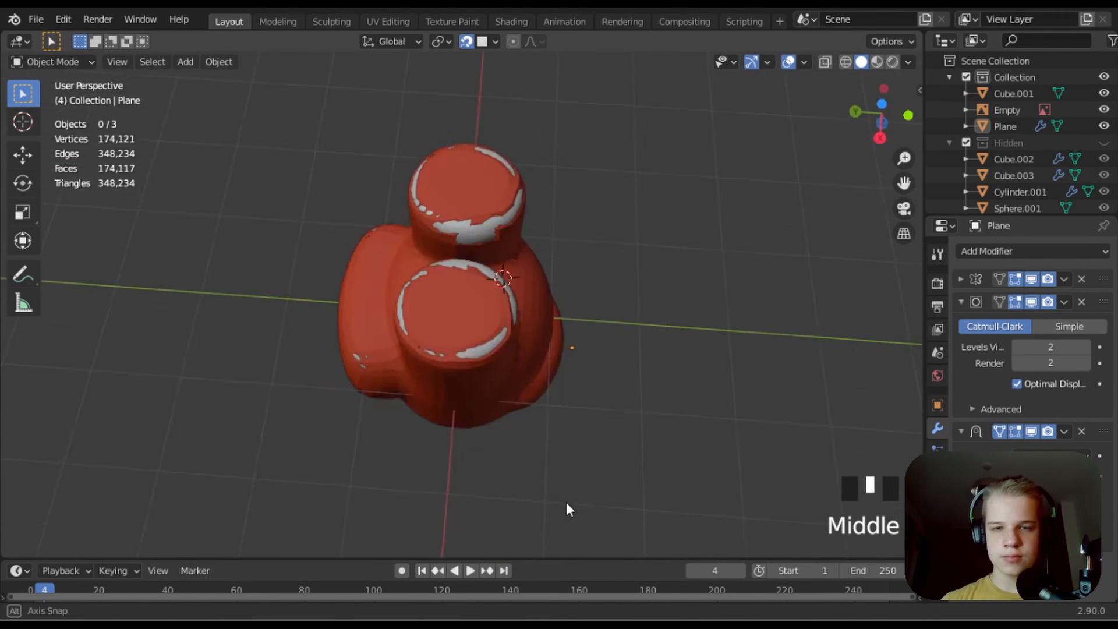
{"action": "mouse_move", "coordinate": [566, 502]}
{"action": "middle_mouse_down"}
{"action": "mouse_move", "coordinate": [497, 267]}
{"action": "mouse_move", "coordinate": [814, 254]}
{"action": "mouse_move", "coordinate": [522, 88]}
{"action": "middle_mouse_up"}
{"action": "key", "text": "shift+z"}
{"action": "right_click", "coordinate": [455, 251]}
{"action": "key", "text": "h"}
{"action": "key", "text": "shift+z"}
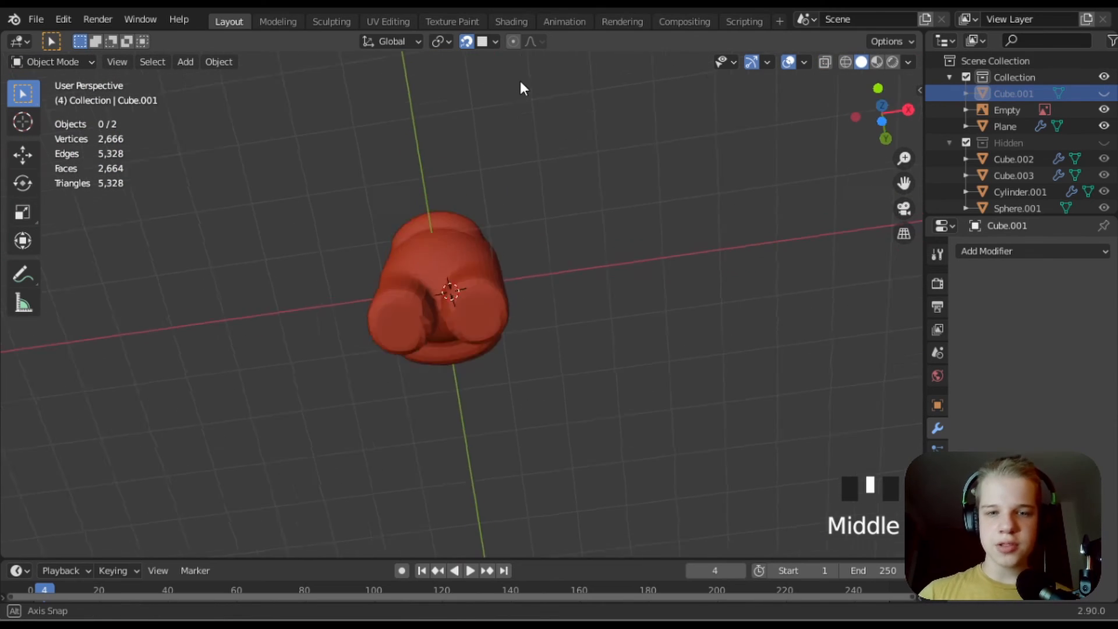
- Edit the retopologized mesh and delete the ring of faces around the underside of the foot
{"action": "scroll", "coordinate": [531, 287], "scroll_direction": "up", "scroll_amount": 6}
{"action": "right_click", "coordinate": [445, 244]}
{"action": "key", "text": "shift+z"}
{"action": "key", "text": "shift+z"}
{"action": "key", "text": "Tab"}
{"action": "key", "text": "3"}
{"action": "right_click", "coordinate": [455, 372], "text": "alt"}
{"action": "key", "text": "x"}
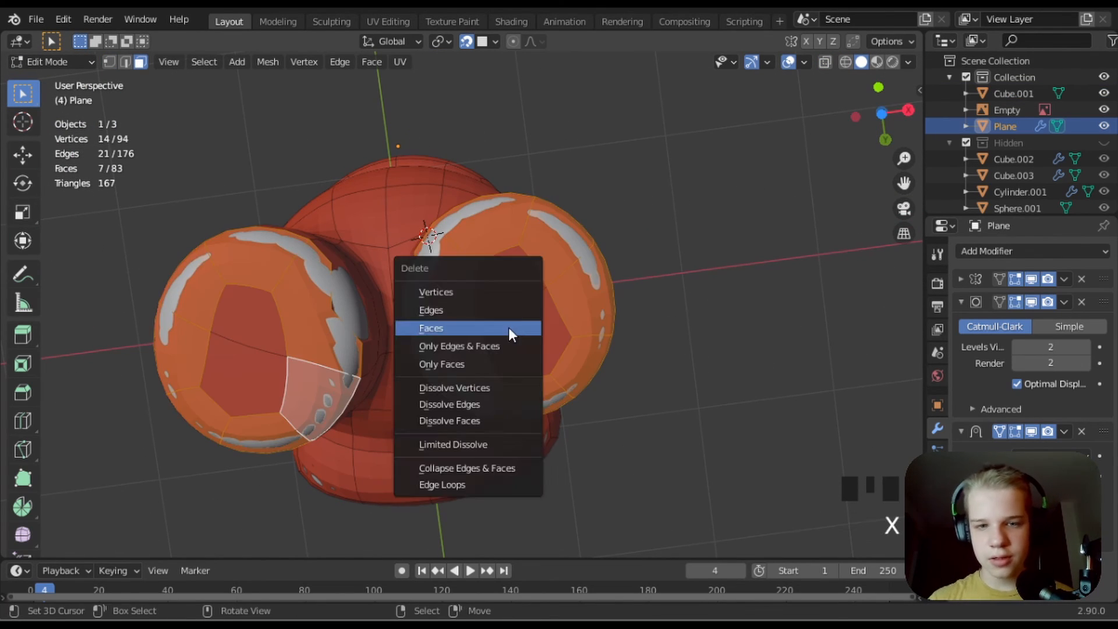
{"action": "left_click", "coordinate": [508, 327]}
- Delete the remaining center faces on the underside of the foot
{"action": "right_click", "coordinate": [510, 329]}
{"action": "right_click", "coordinate": [519, 285], "text": "shift"}
{"action": "key", "text": "x"}
{"action": "left_click", "coordinate": [520, 287]}
- Add a single loop cut through the faces between the two legs
{"action": "middle_click_drag", "start_coordinate": [447, 336], "coordinate": [349, 327]}
{"action": "key", "text": "ctrl+r"}
{"action": "left_click", "coordinate": [427, 330]}
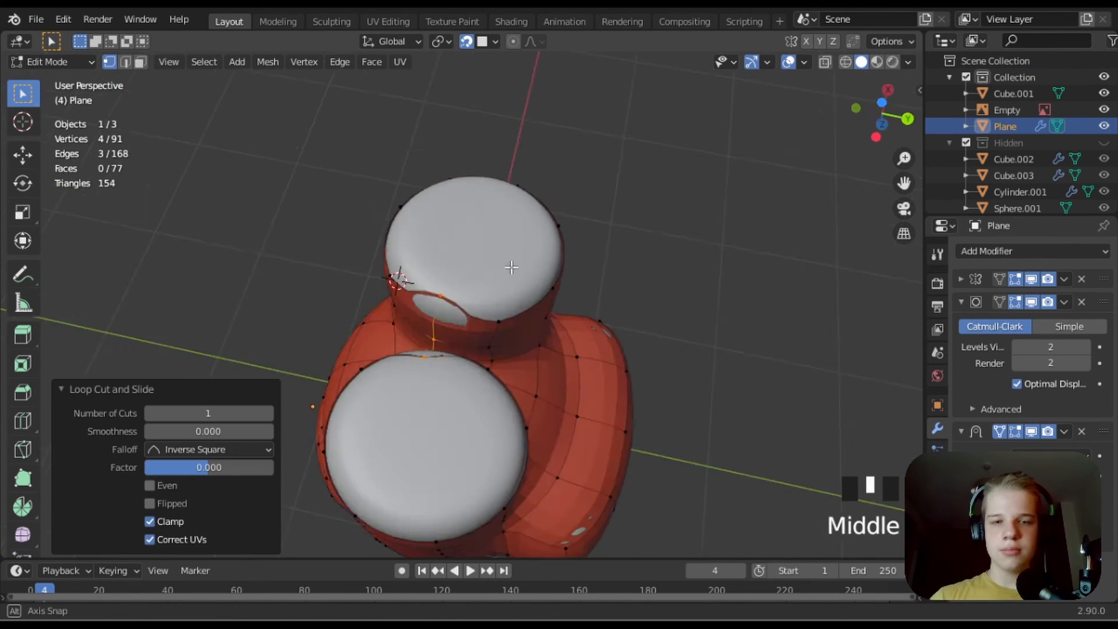
- Reposition the new loop cut's vertices on the leg rim and down the inner leg
{"action": "right_click", "coordinate": [524, 276]}
{"action": "key", "text": "g"}
{"action": "left_click", "coordinate": [524, 251]}
{"action": "right_click", "coordinate": [512, 342]}
{"action": "key", "text": "g"}
- Fill the leg's open bottom rim with a single face and inset it
{"action": "right_click", "coordinate": [495, 414], "text": "alt+shift"}
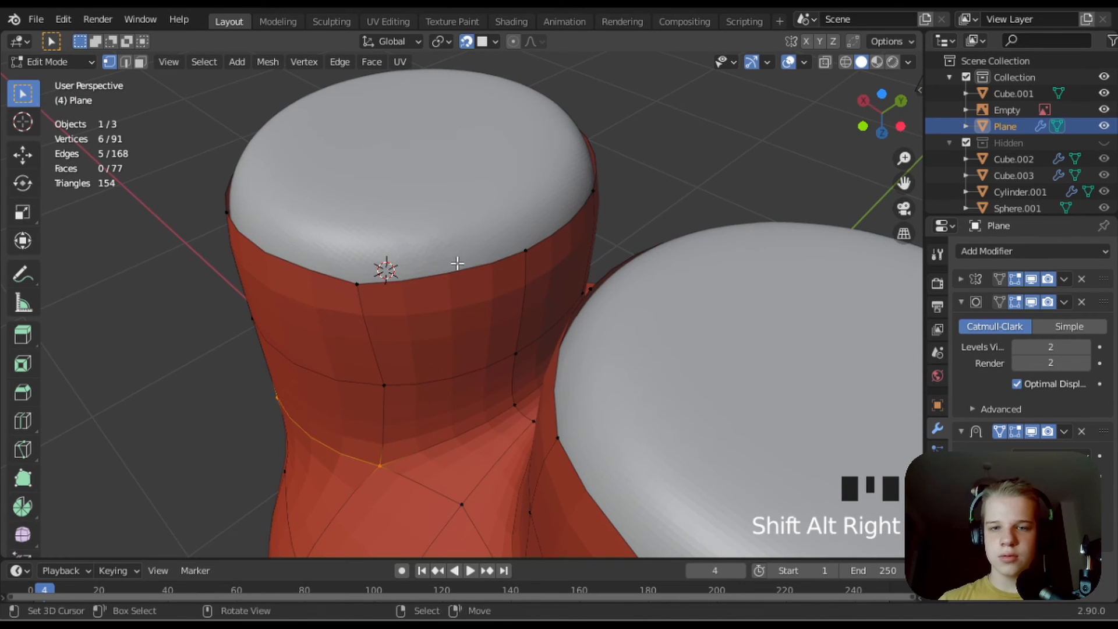
{"action": "right_click", "coordinate": [452, 269], "text": "alt"}
{"action": "key", "text": "f"}
{"action": "scroll", "coordinate": [472, 291], "scroll_direction": "down", "scroll_amount": 3}
{"action": "key", "text": "i"}
{"action": "middle_click_drag", "start_coordinate": [449, 272], "coordinate": [536, 313]}
{"action": "left_click", "coordinate": [623, 300]}
{"action": "scroll", "coordinate": [476, 294], "scroll_direction": "up", "scroll_amount": 2}
{"action": "right_click", "coordinate": [418, 272]}
{"action": "right_click", "coordinate": [425, 153], "text": "shift"}
{"action": "key", "text": "j"}
{"action": "right_click", "coordinate": [506, 206]}
{"action": "right_click", "coordinate": [324, 201], "text": "shift"}
{"action": "key", "text": "ctrl+z"}
{"action": "key", "text": "ctrl+z"}
{"action": "key", "text": "ctrl+z"}
- Connect two opposite vertices across the inset foot face, running from front to back
{"action": "right_click", "coordinate": [370, 344]}
{"action": "right_click", "coordinate": [424, 180], "text": "shift"}
{"action": "key", "text": "j"}
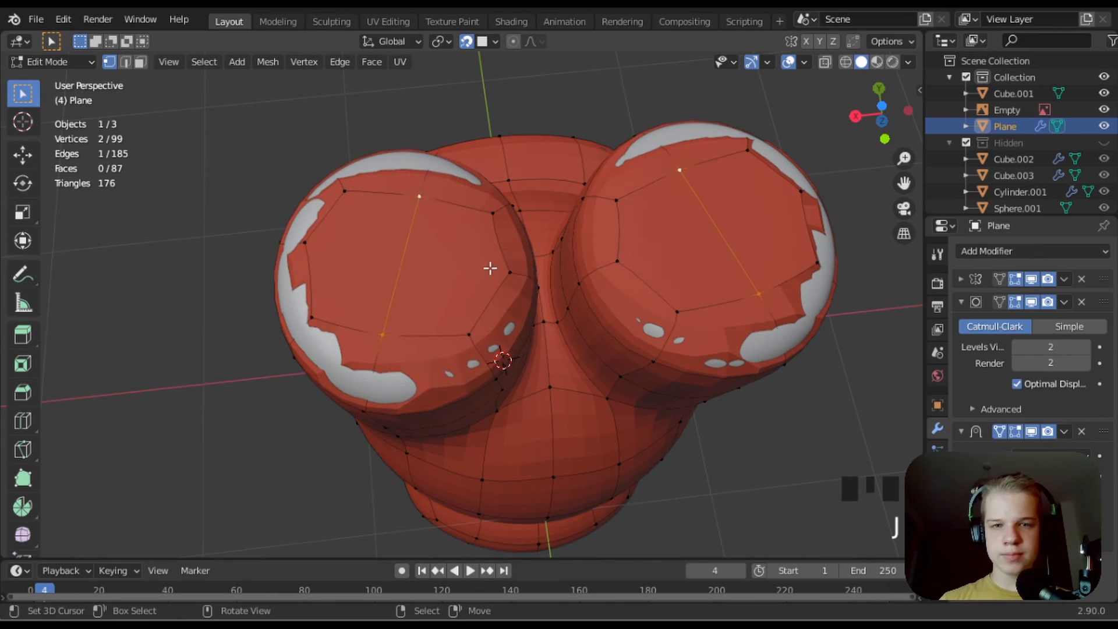
- Reposition the vertices of the foot's inset ring so the mesh covers the sculpt more evenly
{"action": "right_click", "coordinate": [466, 343]}
{"action": "key", "text": "g"}
{"action": "left_click", "coordinate": [449, 327]}
{"action": "right_click", "coordinate": [310, 337]}
{"action": "key", "text": "g"}
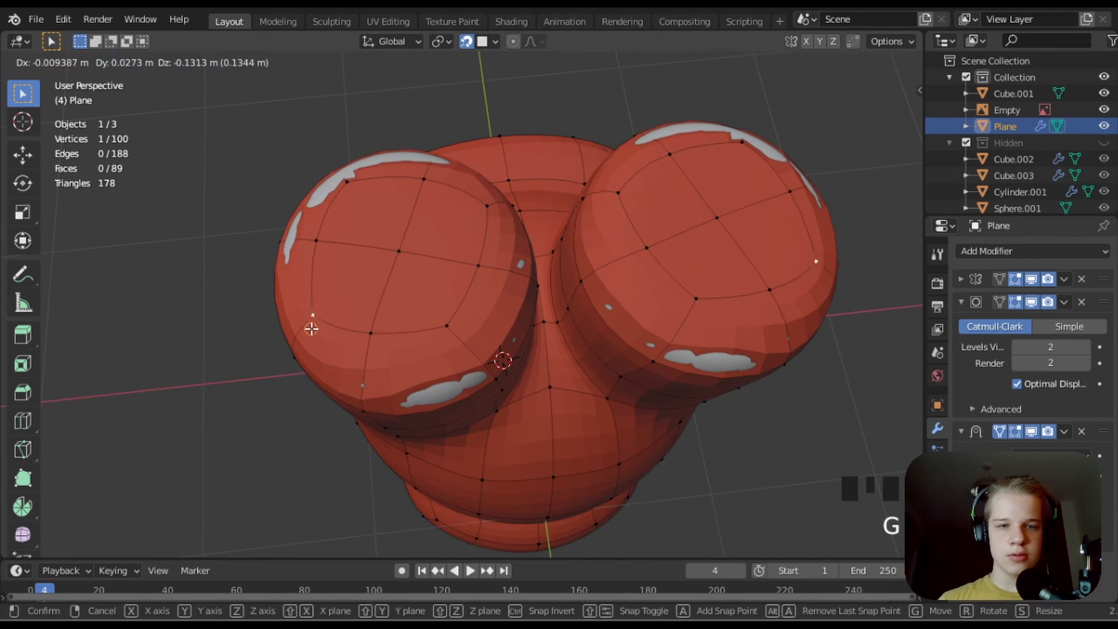
{"action": "left_click", "coordinate": [313, 324]}
{"action": "right_click", "coordinate": [347, 182]}
{"action": "key", "text": "g"}
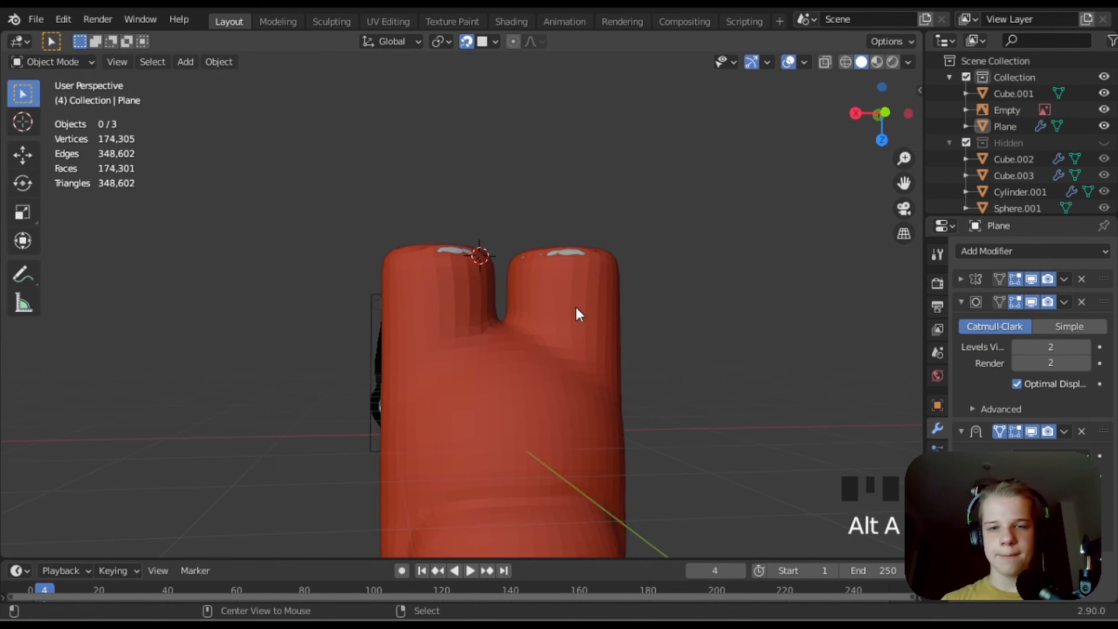
- Select the sculpted body and hide it
{"action": "right_click", "coordinate": [524, 372]}
{"action": "right_click", "coordinate": [524, 373]}
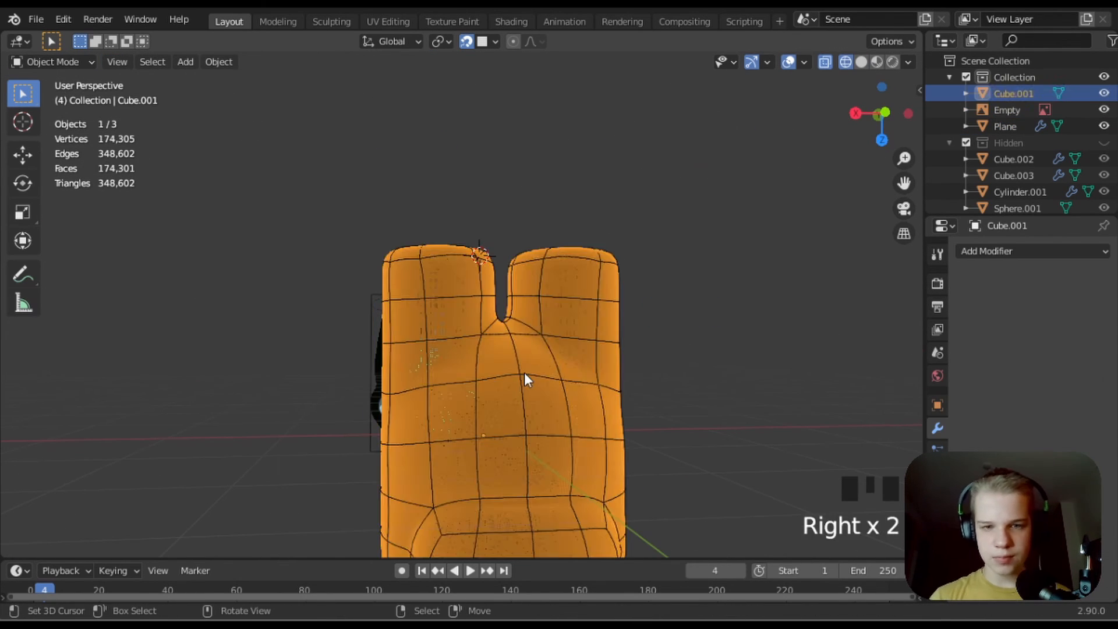
{"action": "key", "text": "h"}
- Add a second Subdivision Surface modifier to the retopologized mesh
{"action": "middle_click_drag", "start_coordinate": [524, 373], "coordinate": [949, 288]}
{"action": "right_click", "coordinate": [524, 350]}
{"action": "left_click", "coordinate": [961, 302]}
{"action": "left_click", "coordinate": [1030, 251]}
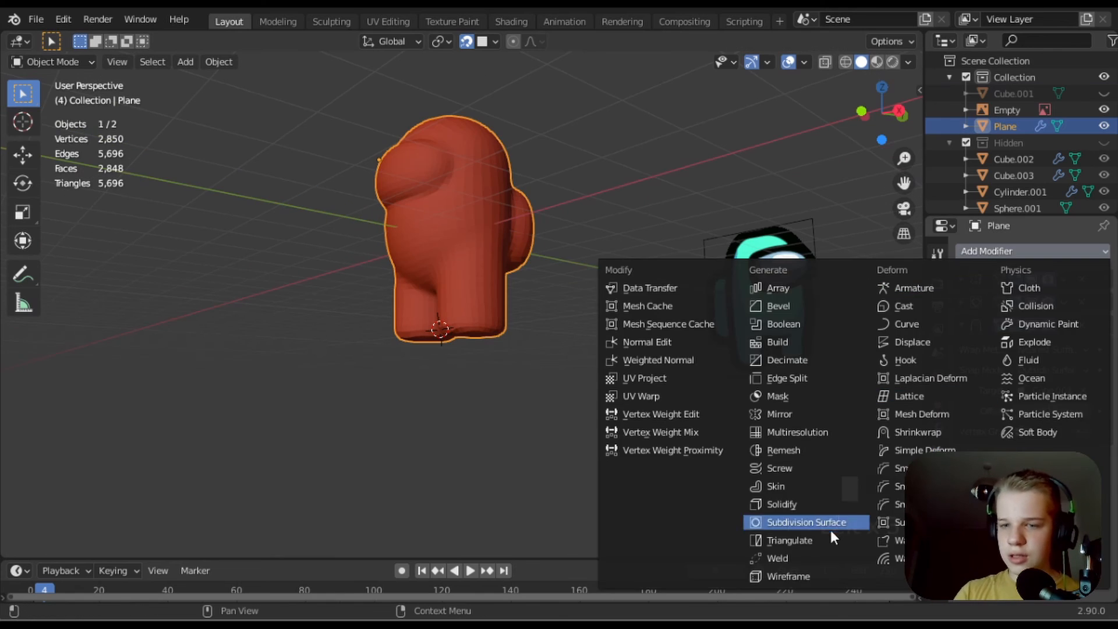
{"action": "scroll", "coordinate": [481, 226], "scroll_direction": "up", "scroll_amount": 3}
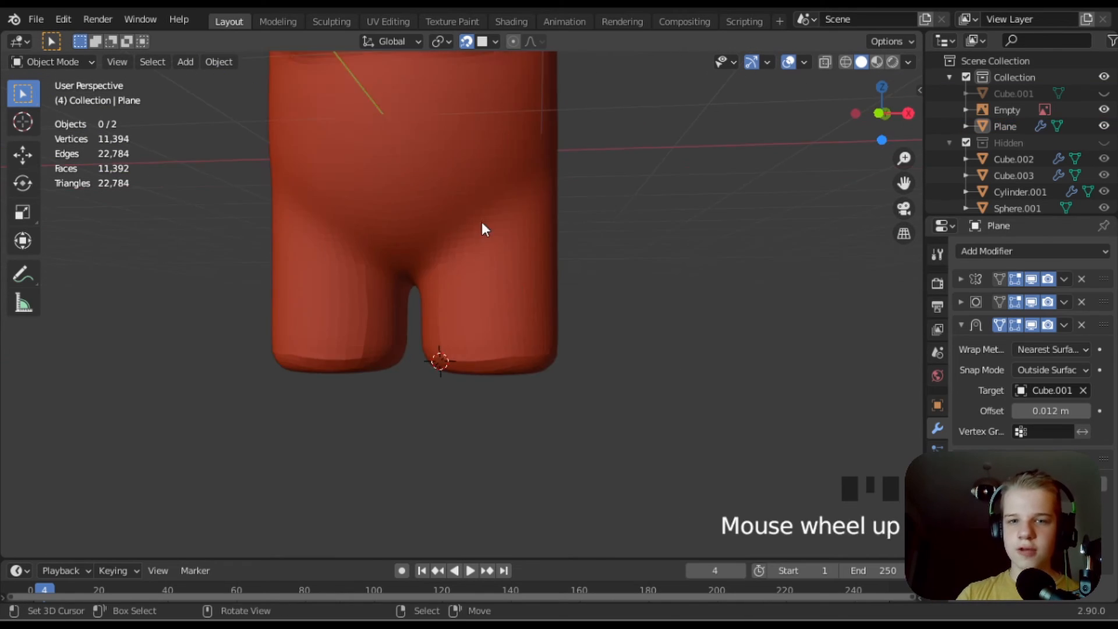
- Set the first Subdivision Surface modifier's viewport and render levels to 1
{"action": "key", "text": "Tab"}
{"action": "key", "text": "Tab"}
{"action": "middle_click_drag", "start_coordinate": [454, 291], "coordinate": [293, 317]}
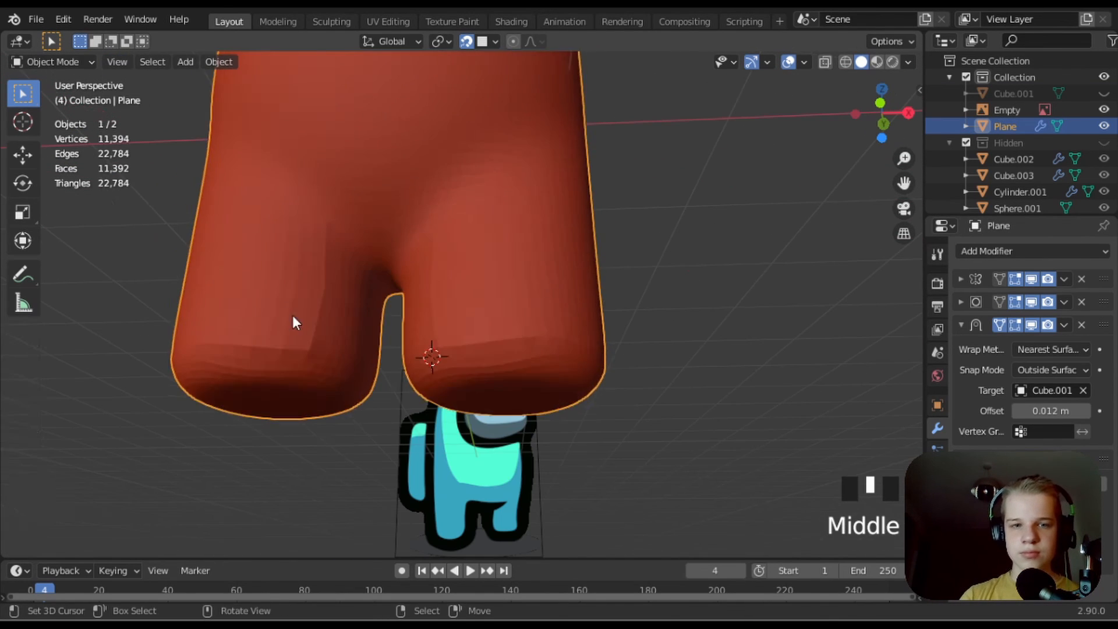
{"action": "key", "text": "Tab"}
{"action": "key", "text": "Tab"}
{"action": "left_click", "coordinate": [1018, 363]}
{"action": "scroll", "coordinate": [1057, 419], "scroll_direction": "down", "scroll_amount": 4}
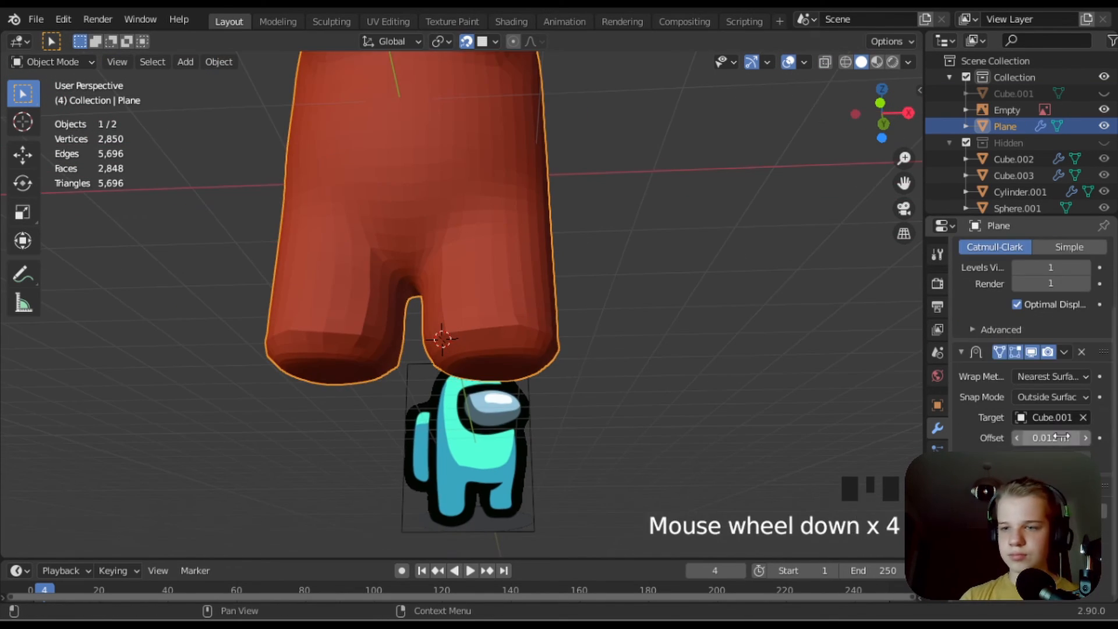
- Merge all vertices of the retopologized mesh by distance
{"action": "key", "text": "Tab"}
{"action": "key", "text": "a"}
{"action": "key", "text": "m"}
{"action": "left_click", "coordinate": [427, 389]}
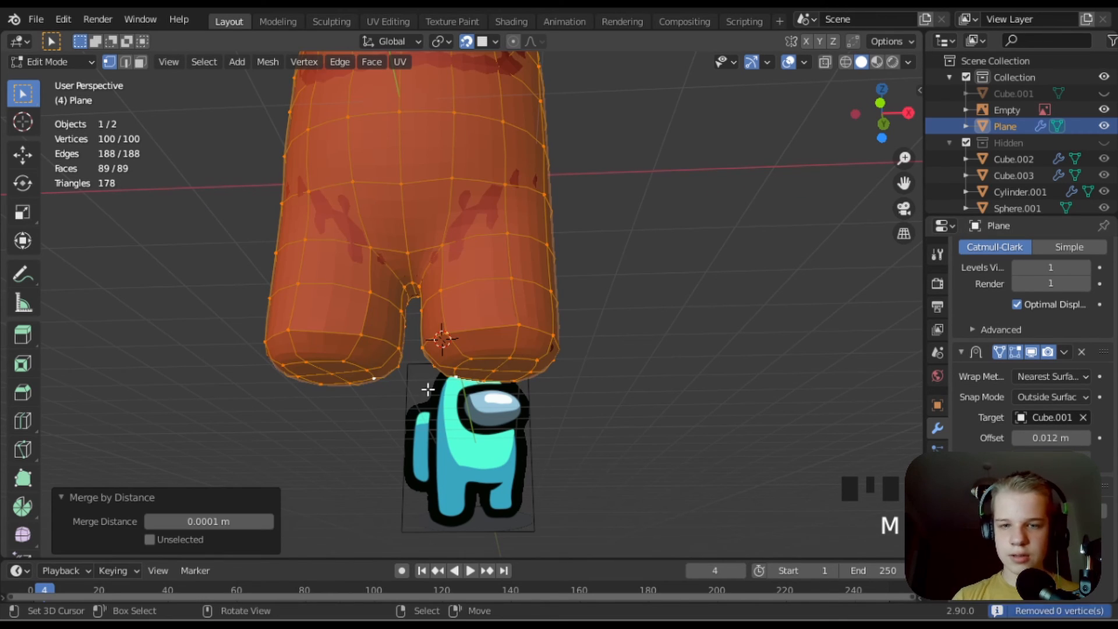
- Recalculate the normals of the whole mesh to face outside and leave mesh editing
{"action": "scroll", "coordinate": [443, 381], "scroll_direction": "up", "scroll_amount": 2}
{"action": "right_click", "coordinate": [552, 332]}
{"action": "key", "text": "a"}
{"action": "key", "text": "shift+n"}
{"action": "key", "text": "Tab"}
{"action": "scroll", "coordinate": [377, 367], "scroll_direction": "up", "scroll_amount": 2}
{"action": "middle_click_drag", "start_coordinate": [376, 366], "coordinate": [778, 402]}
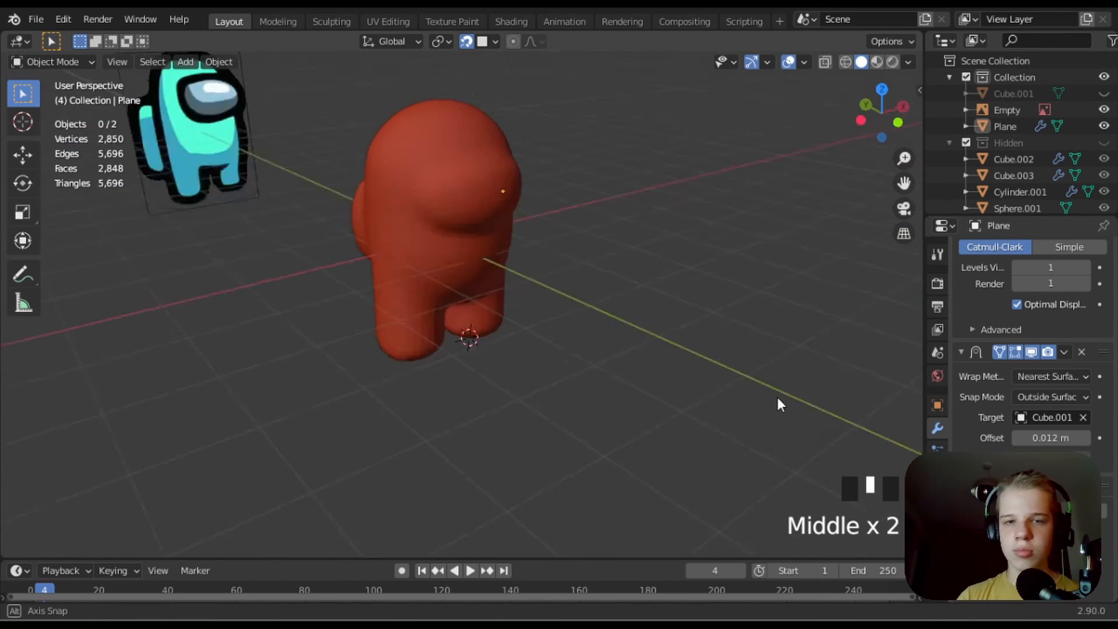
- Select the edge loop around the visor and crease it
{"action": "key", "text": "Tab"}
{"action": "right_click", "coordinate": [548, 190], "text": "alt+shift"}
{"action": "middle_click_drag", "start_coordinate": [548, 190], "coordinate": [494, 142]}
{"action": "key", "text": "z"}
{"action": "key", "text": "z"}
{"action": "left_click", "coordinate": [589, 157]}
{"action": "right_click", "coordinate": [550, 175], "text": "alt+shift"}
{"action": "right_click", "coordinate": [539, 202], "text": "alt+shift"}
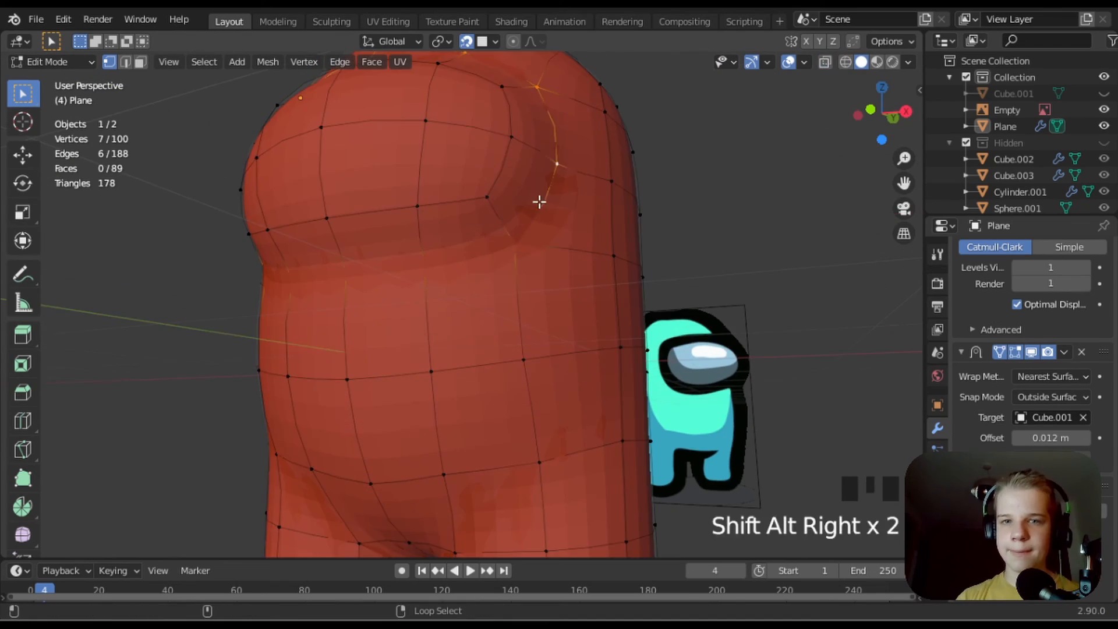
{"action": "middle_click_drag", "start_coordinate": [539, 202], "coordinate": [536, 332]}
{"action": "scroll", "coordinate": [536, 331], "scroll_direction": "up", "scroll_amount": 3}
{"action": "key", "text": "shift+e"}
{"action": "left_click", "coordinate": [797, 314]}
{"action": "key", "text": "Tab"}
- Select the lower edges around the backpack and crease them by about 0.59
{"action": "scroll", "coordinate": [818, 338], "scroll_direction": "down", "scroll_amount": 3}
{"action": "middle_click_drag", "start_coordinate": [818, 337], "coordinate": [603, 343]}
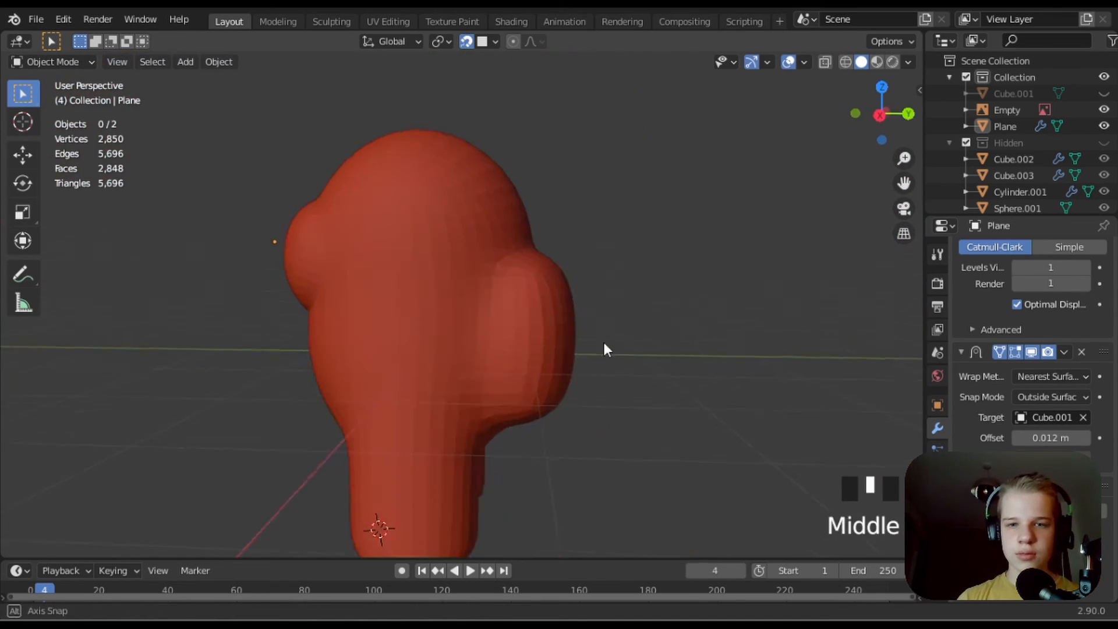
{"action": "key", "text": "Tab"}
{"action": "right_click", "coordinate": [512, 297], "text": "alt+shift"}
{"action": "key", "text": "z"}
{"action": "right_click", "coordinate": [503, 274], "text": "alt+shift"}
{"action": "middle_click_drag", "start_coordinate": [503, 274], "coordinate": [429, 254]}
{"action": "key", "text": "z"}
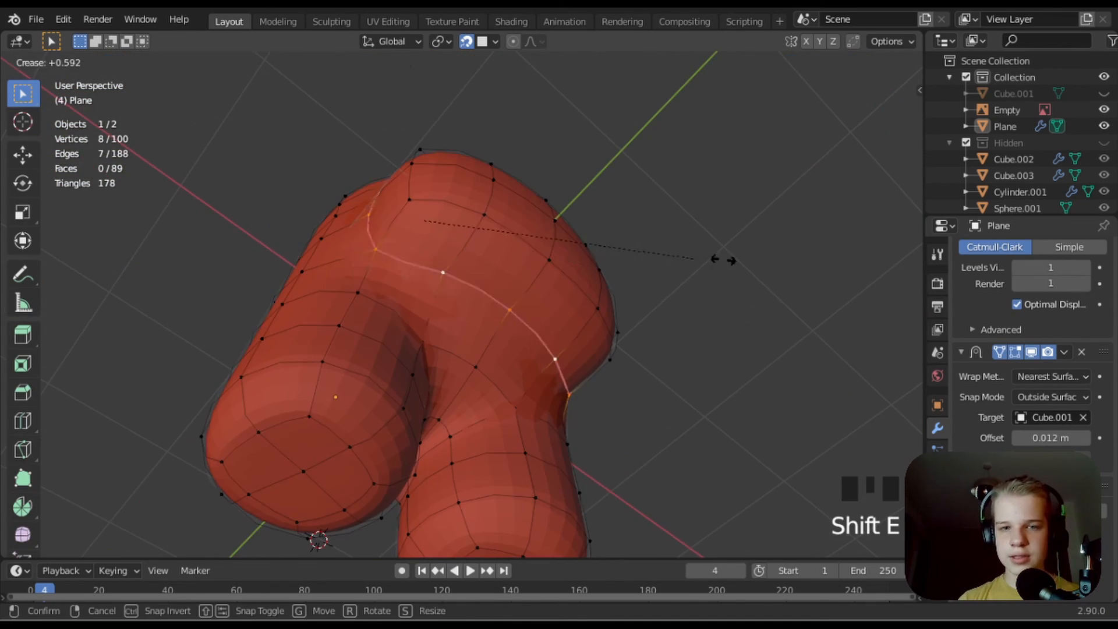
{"action": "left_click", "coordinate": [723, 259]}
{"action": "key", "text": "Tab"}
- Select the remaining upper edges around the backpack and crease them
{"action": "scroll", "coordinate": [723, 291], "scroll_direction": "down", "scroll_amount": 4}
{"action": "middle_click_drag", "start_coordinate": [723, 291], "coordinate": [439, 332]}
{"action": "key", "text": "Tab"}
{"action": "right_click", "coordinate": [512, 317], "text": "alt+shift"}
{"action": "middle_click_drag", "start_coordinate": [512, 326], "coordinate": [452, 310]}
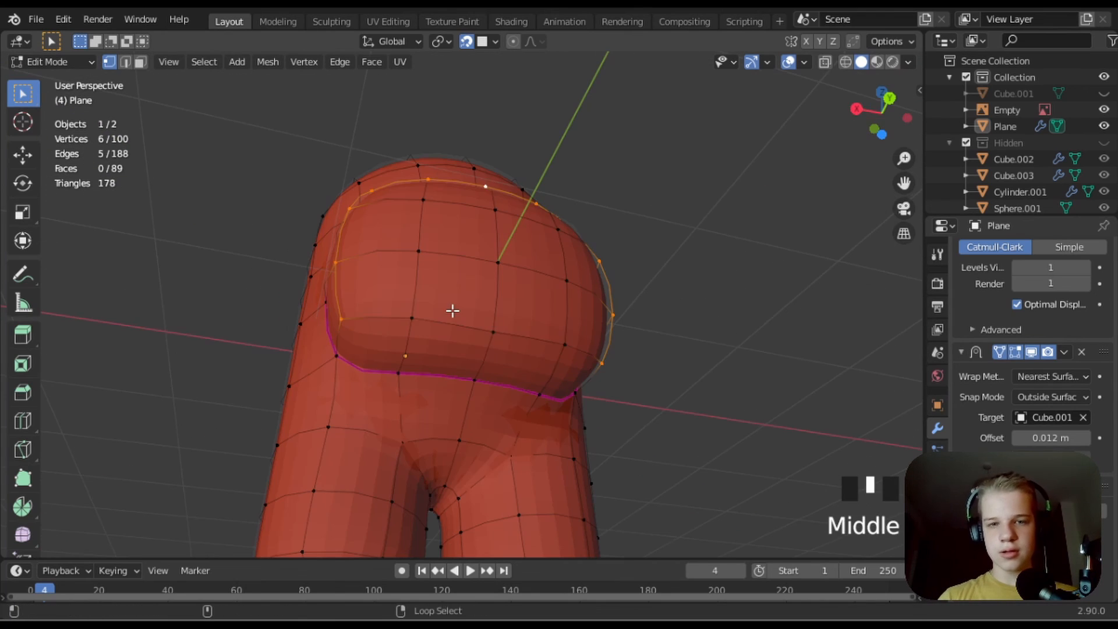
{"action": "left_click", "coordinate": [754, 330]}
{"action": "key", "text": "Tab"}
{"action": "scroll", "coordinate": [754, 330], "scroll_direction": "down", "scroll_amount": 4}
{"action": "middle_click_drag", "start_coordinate": [754, 330], "coordinate": [420, 350]}
{"action": "key", "text": "Tab"}
{"action": "right_click", "coordinate": [477, 282], "text": "alt+shift"}
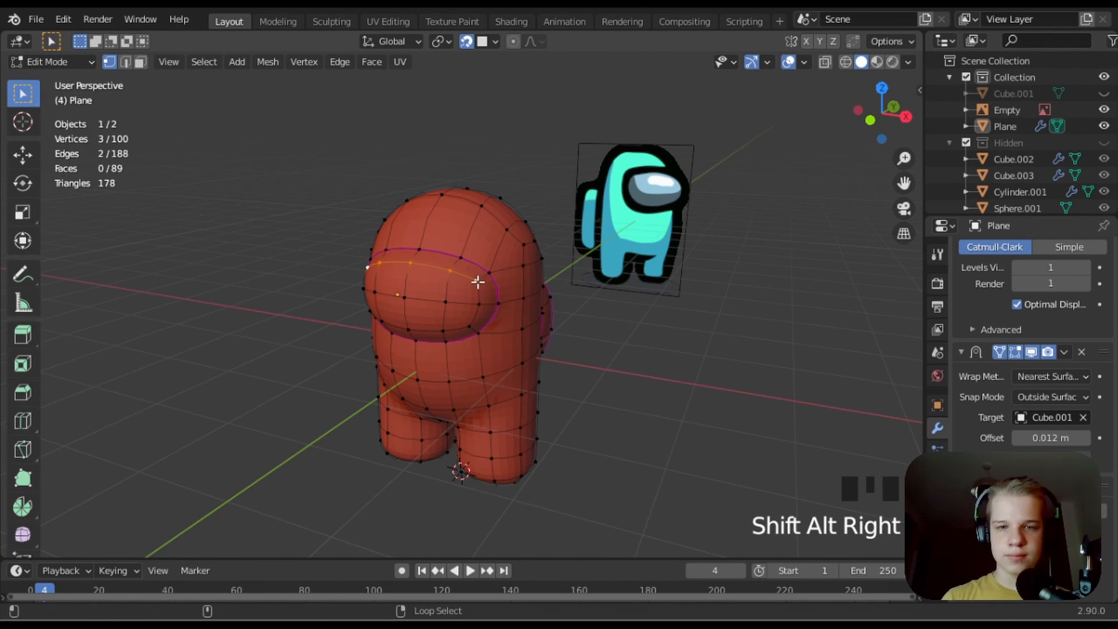
{"action": "key", "text": "Tab"}
{"action": "middle_click_drag", "start_coordinate": [558, 328], "coordinate": [278, 415]}
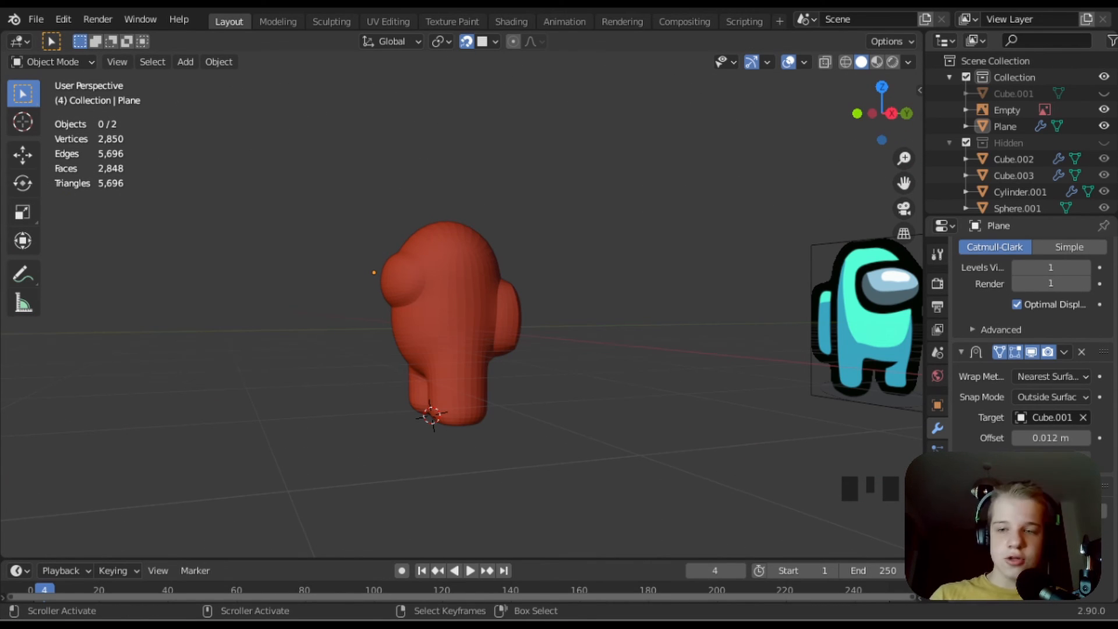
- Add one centered loop cut through the faces between the legs, with a slide factor of 0
{"action": "key", "text": "ctrl+r"}
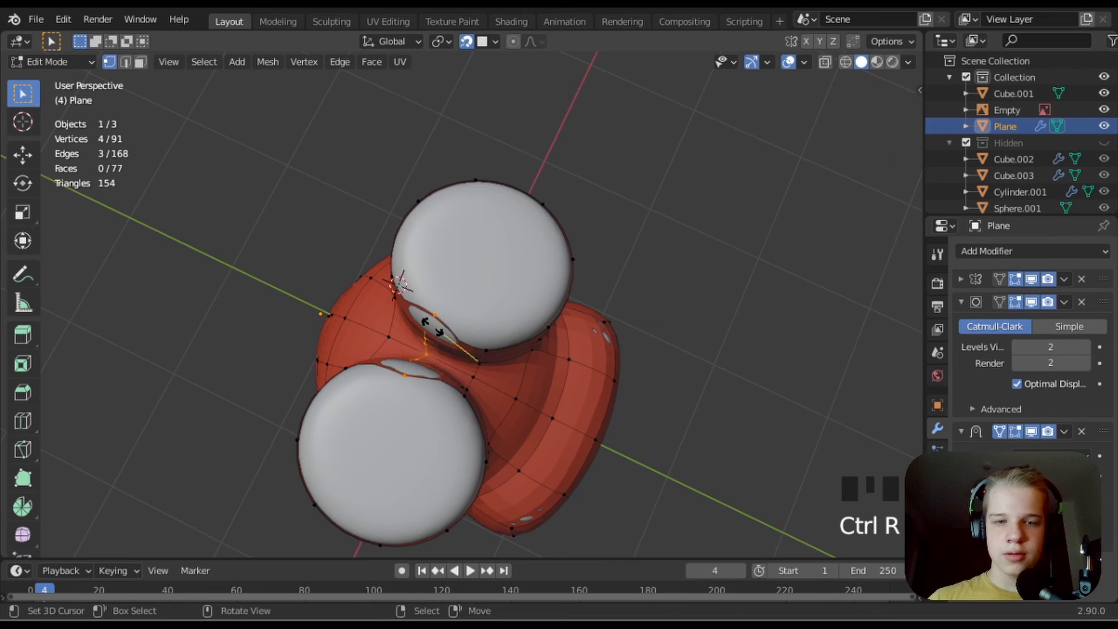
{"action": "left_click", "coordinate": [432, 326]}
{"action": "right_click", "coordinate": [434, 325]}
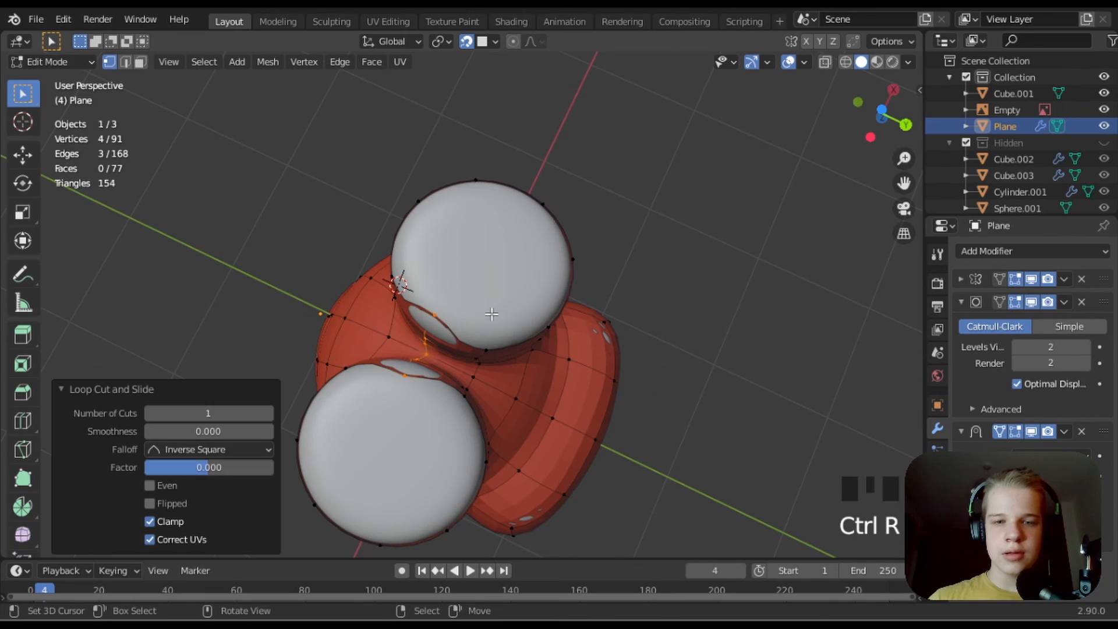
- Move the new cut's vertices along the leg rim and inner leg to even out their spacing
{"action": "middle_click_drag", "start_coordinate": [492, 314], "coordinate": [532, 255]}
{"action": "scroll", "coordinate": [518, 255], "scroll_direction": "up", "scroll_amount": 4}
{"action": "left_click", "coordinate": [507, 203]}
{"action": "key", "text": "g"}
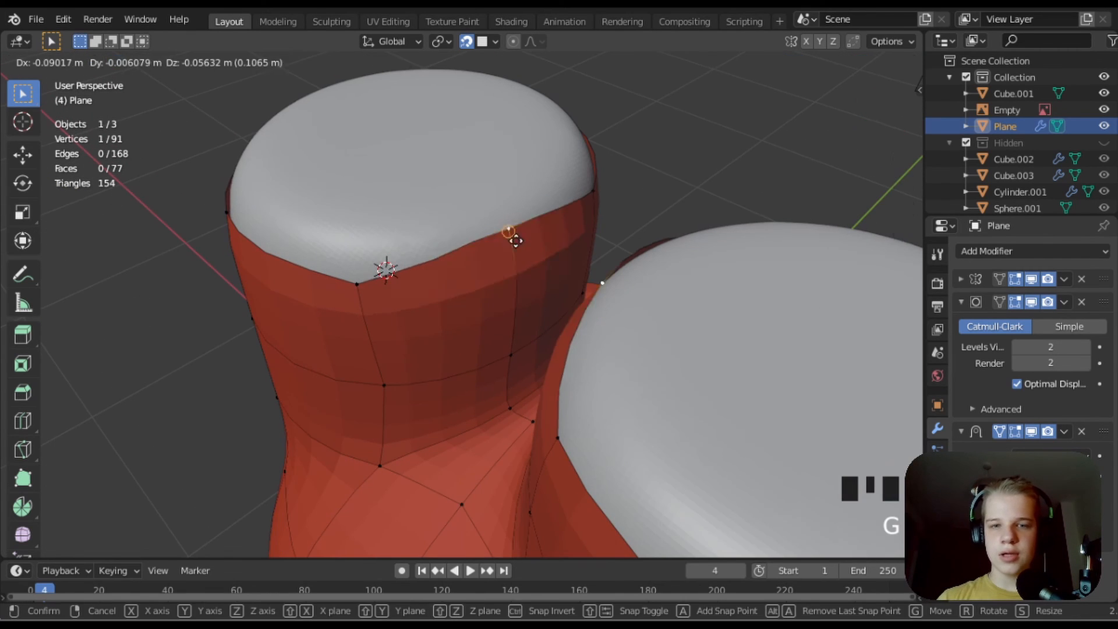
{"action": "left_click", "coordinate": [527, 252]}
{"action": "right_click", "coordinate": [515, 356]}
{"action": "key", "text": "g"}
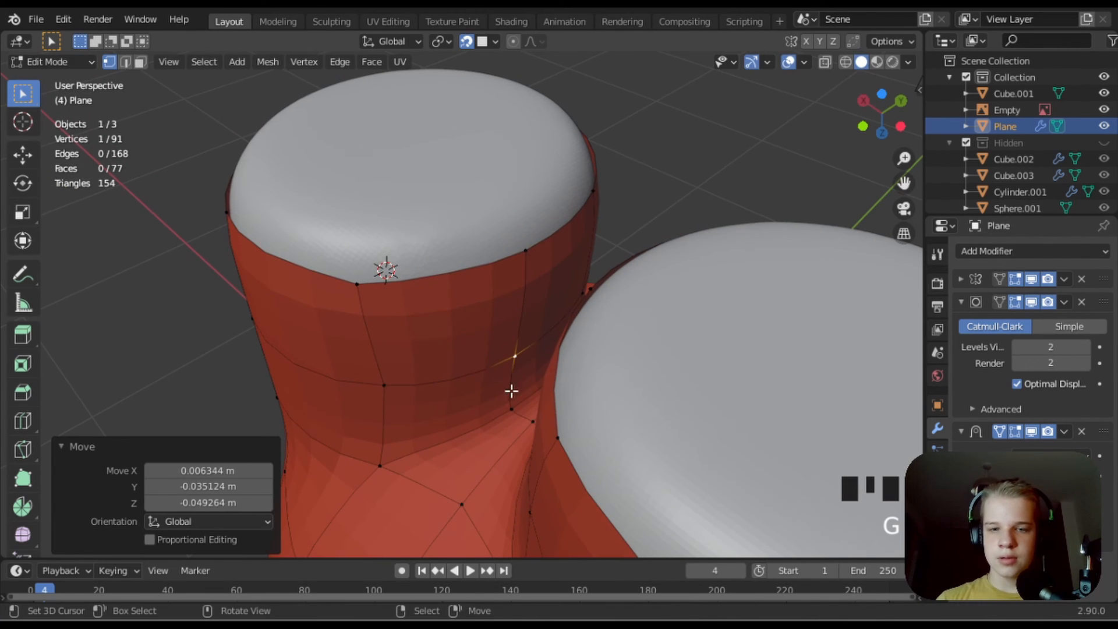
{"action": "right_click", "coordinate": [512, 404]}
{"action": "key", "text": "g"}
{"action": "right_click", "coordinate": [529, 411]}
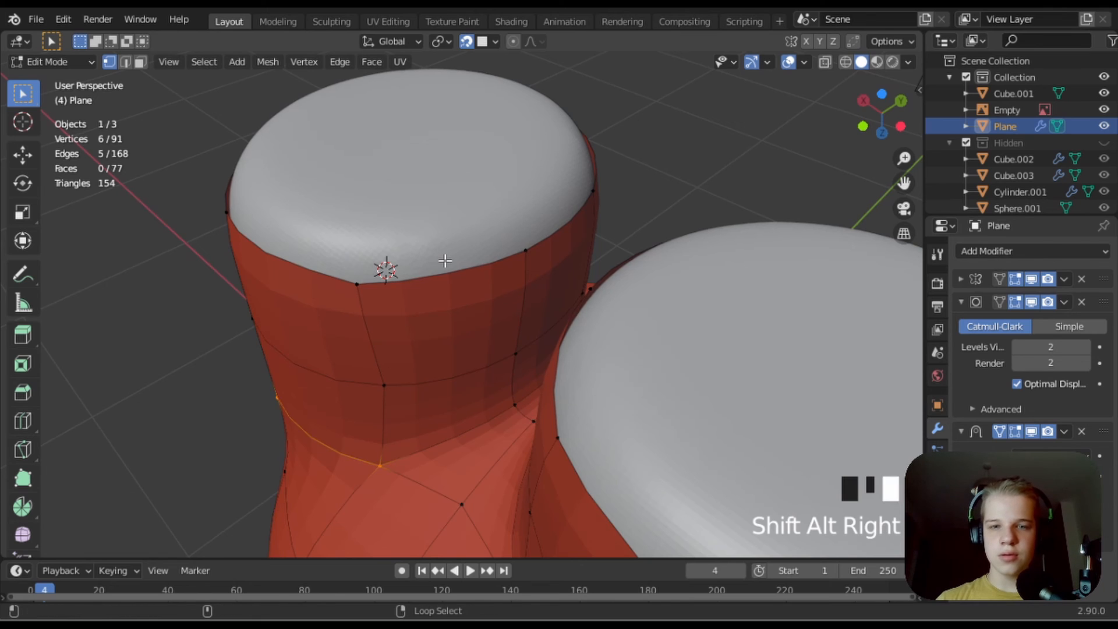
- Close the leg's open bottom rim with a single face and inset that face
{"action": "key", "text": "f"}
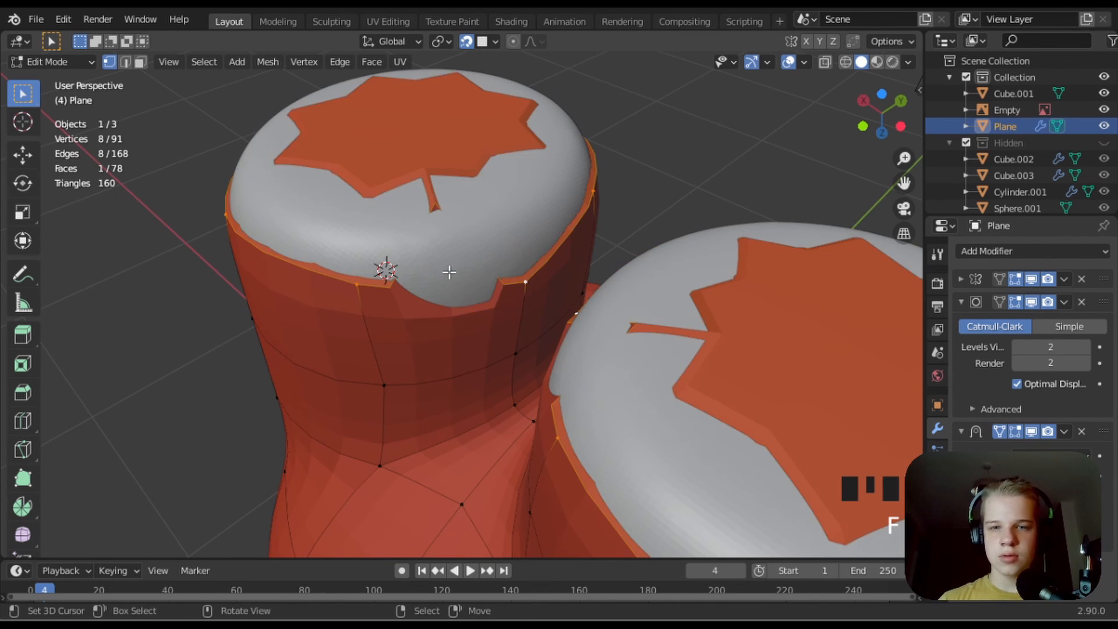
{"action": "middle_click_drag", "start_coordinate": [449, 272], "coordinate": [533, 307]}
{"action": "key", "text": "i"}
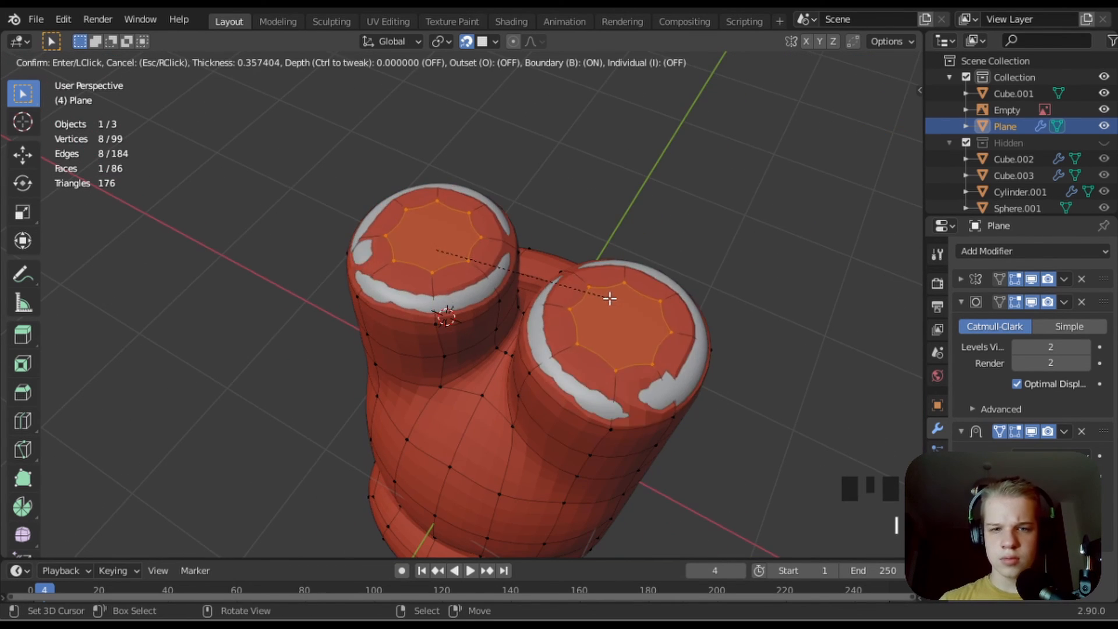
{"action": "left_click", "coordinate": [628, 299]}
{"action": "scroll", "coordinate": [628, 299], "scroll_direction": "up", "scroll_amount": 2}
{"action": "right_click", "coordinate": [400, 223]}
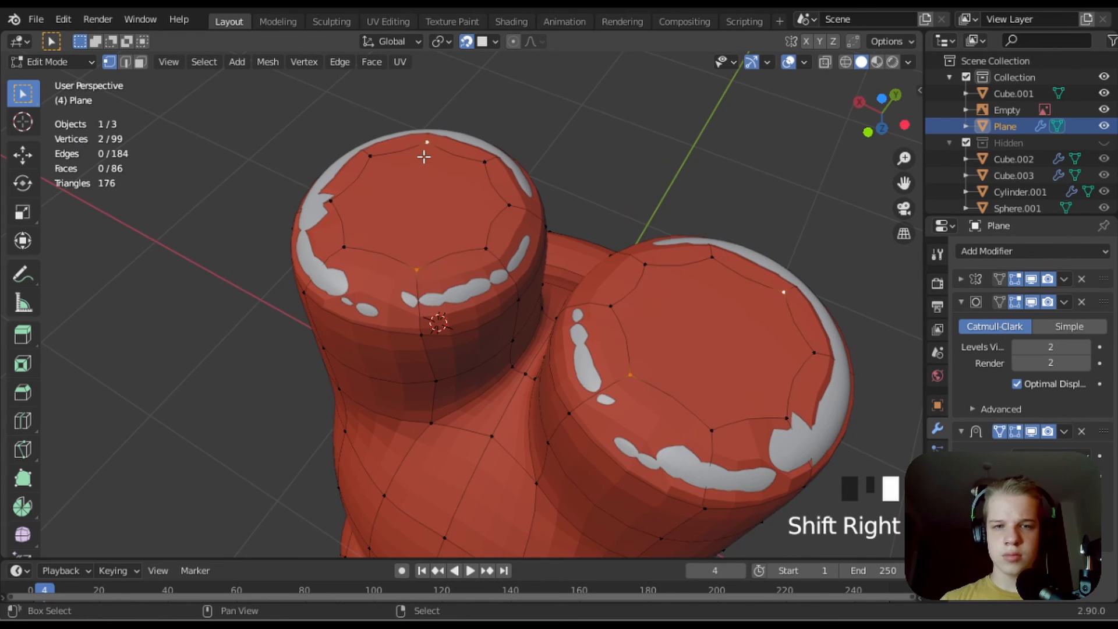
{"action": "key", "text": "j"}
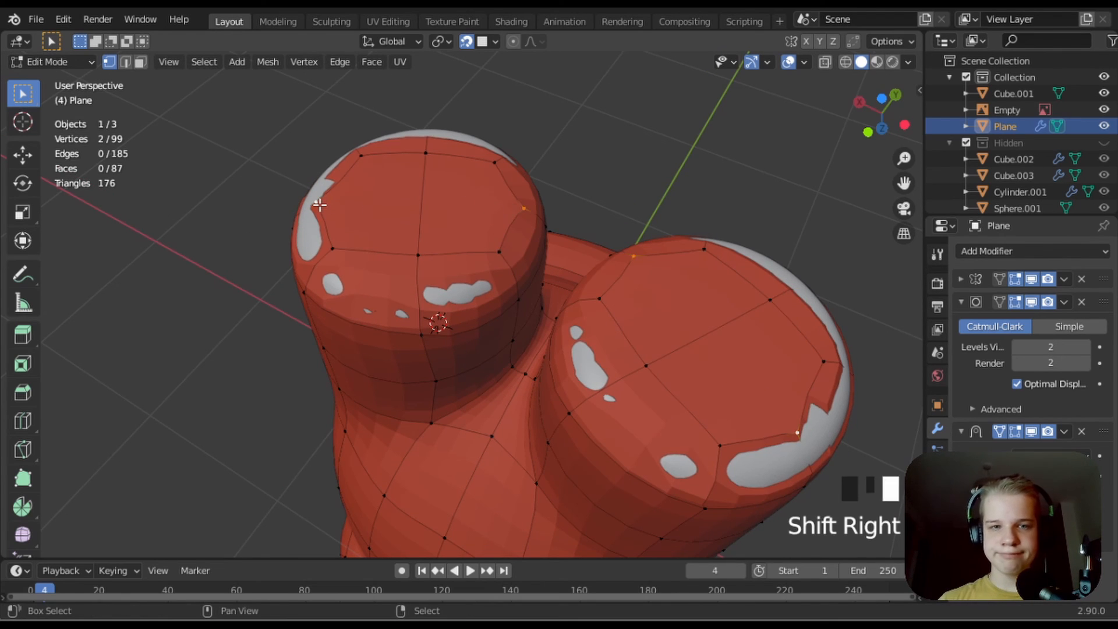
{"action": "middle_click_drag", "start_coordinate": [322, 205], "coordinate": [489, 357]}
{"action": "key", "text": "ctrl+z"}
- Connect two pairs of opposite vertices across the inset foot face to divide it into quads
{"action": "right_click", "coordinate": [369, 343]}
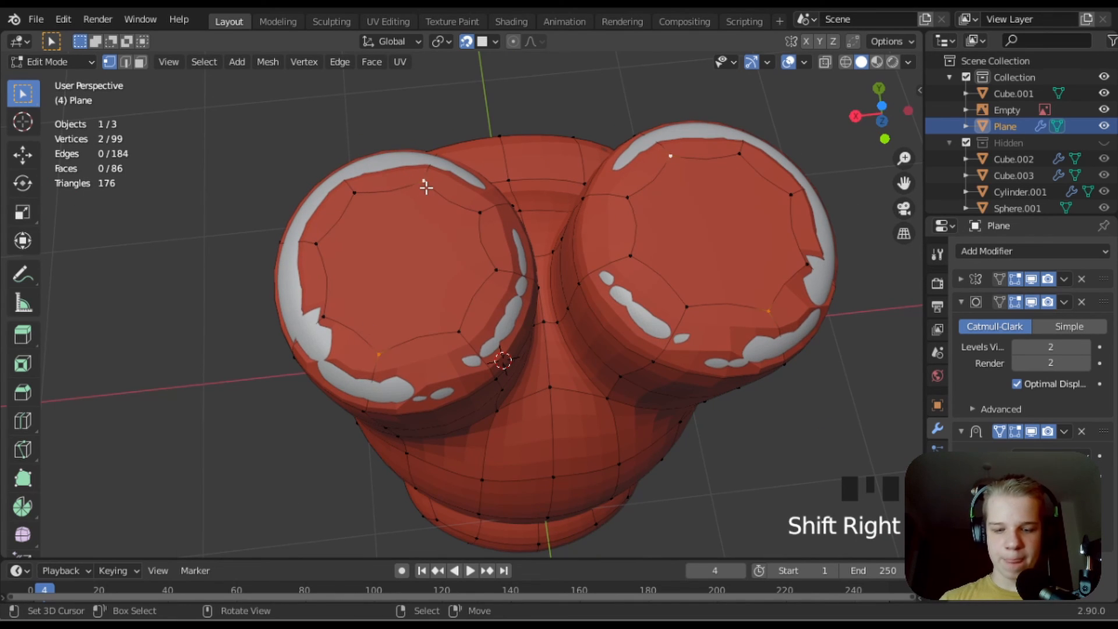
{"action": "key", "text": "j"}
{"action": "right_click_drag", "start_coordinate": [490, 268], "coordinate": [486, 268]}
{"action": "right_click", "coordinate": [297, 247], "text": "shift"}
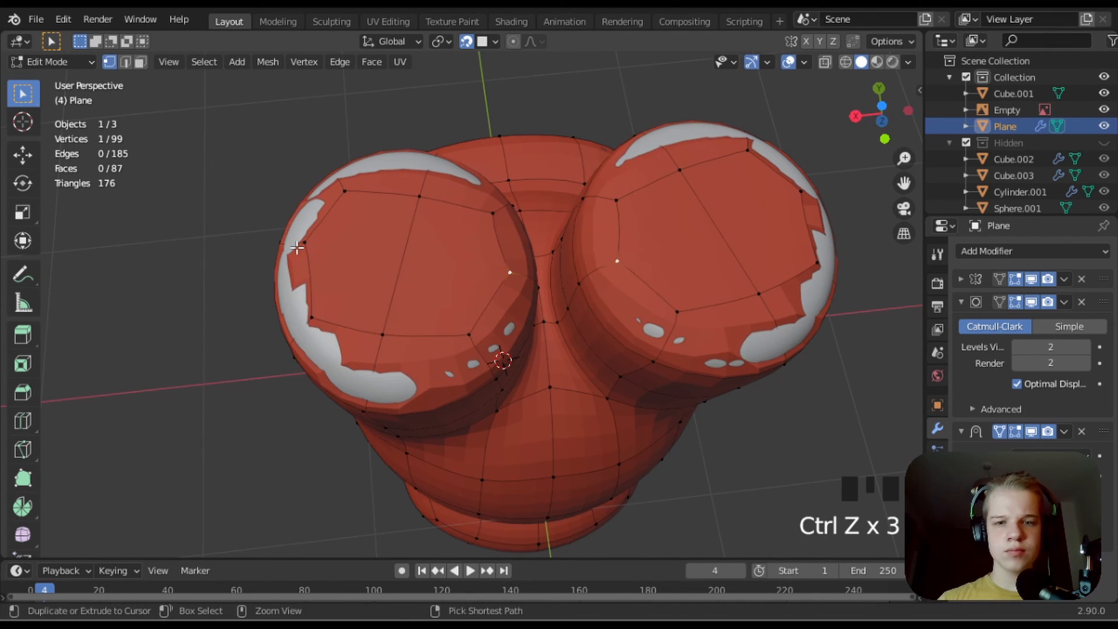
{"action": "key", "text": "j"}
- Reposition the foot ring's vertices on its inner side and front edge
{"action": "right_click", "coordinate": [490, 270]}
{"action": "key", "text": "g"}
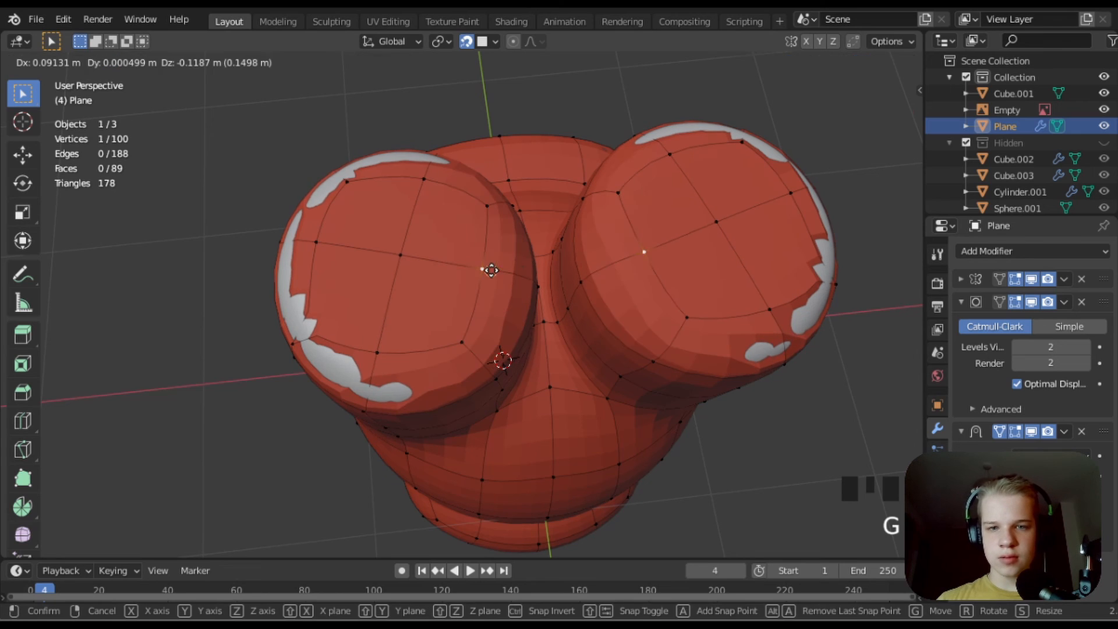
{"action": "left_click", "coordinate": [485, 270]}
{"action": "right_click", "coordinate": [456, 334]}
{"action": "key", "text": "g"}
{"action": "left_click", "coordinate": [449, 329]}
{"action": "left_click", "coordinate": [357, 348]}
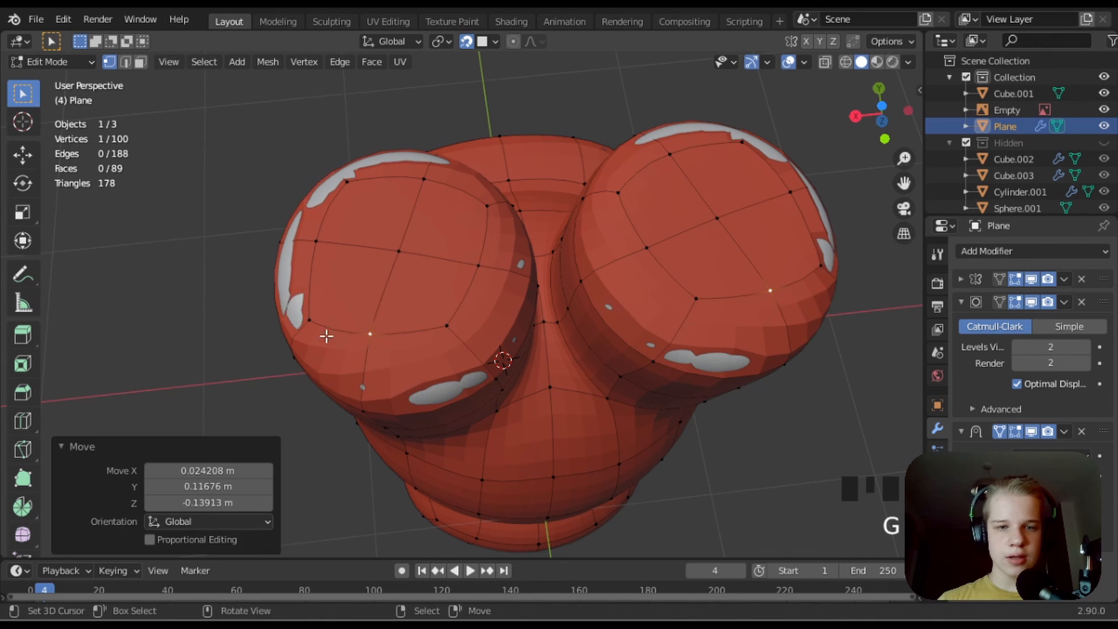
- Reposition the foot ring's three vertices along its outer side to cover the sculpt
{"action": "right_click", "coordinate": [324, 336]}
{"action": "key", "text": "g"}
{"action": "left_click", "coordinate": [312, 326]}
{"action": "right_click", "coordinate": [305, 250]}
{"action": "key", "text": "g"}
{"action": "left_click", "coordinate": [310, 255]}
{"action": "right_click", "coordinate": [347, 183]}
{"action": "key", "text": "g"}
{"action": "left_click", "coordinate": [349, 186]}
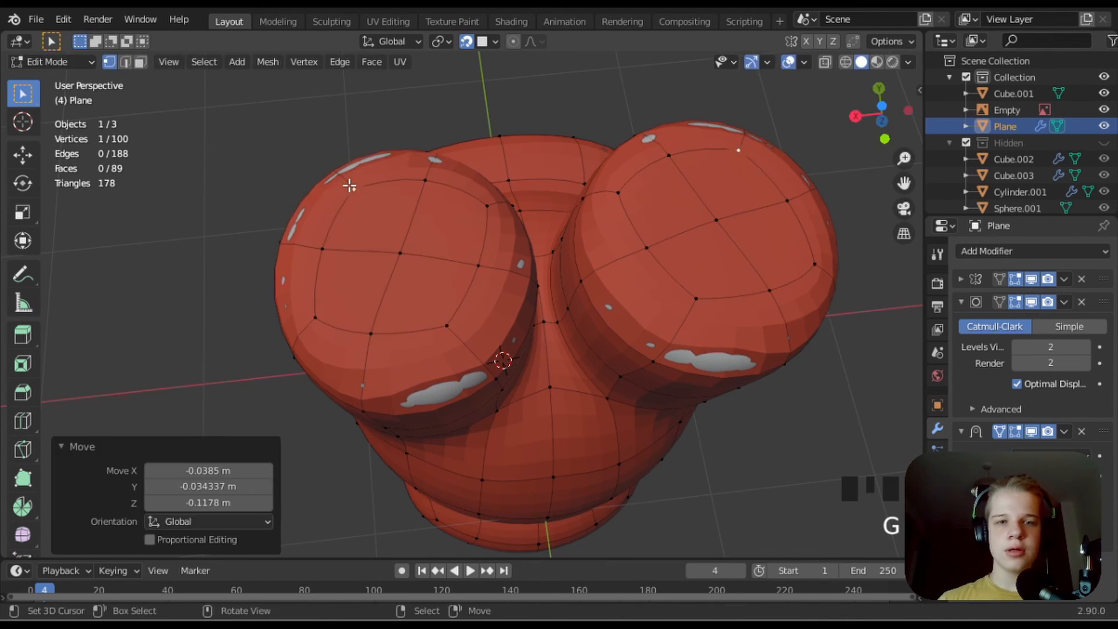
- Reposition the foot ring's vertices along its back edge and leave mesh editing
{"action": "right_click", "coordinate": [419, 180]}
{"action": "key", "text": "g"}
{"action": "left_click", "coordinate": [412, 188]}
{"action": "right_click", "coordinate": [483, 205]}
{"action": "key", "text": "g"}
{"action": "key", "text": "Tab"}
{"action": "scroll", "coordinate": [581, 330], "scroll_direction": "down", "scroll_amount": 4}
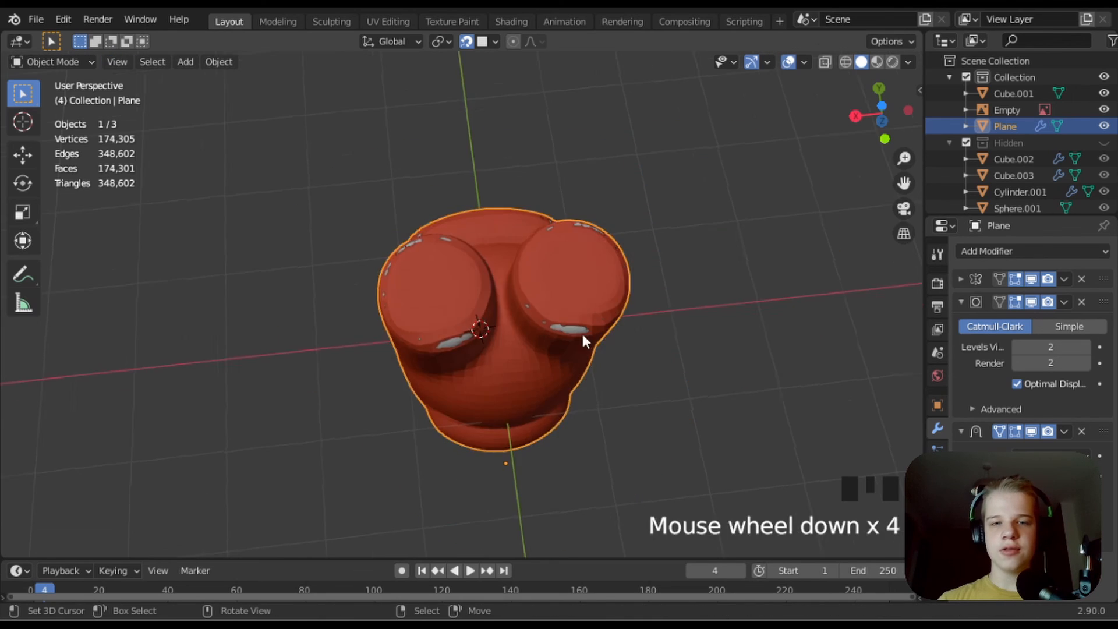
- Hide the original sculpt object and select the retopologized body mesh
{"action": "middle_click_drag", "start_coordinate": [547, 409], "coordinate": [573, 306]}
{"action": "key", "text": "alt+a"}
{"action": "key", "text": "z"}
{"action": "left_click", "coordinate": [485, 355]}
{"action": "right_click", "coordinate": [483, 354]}
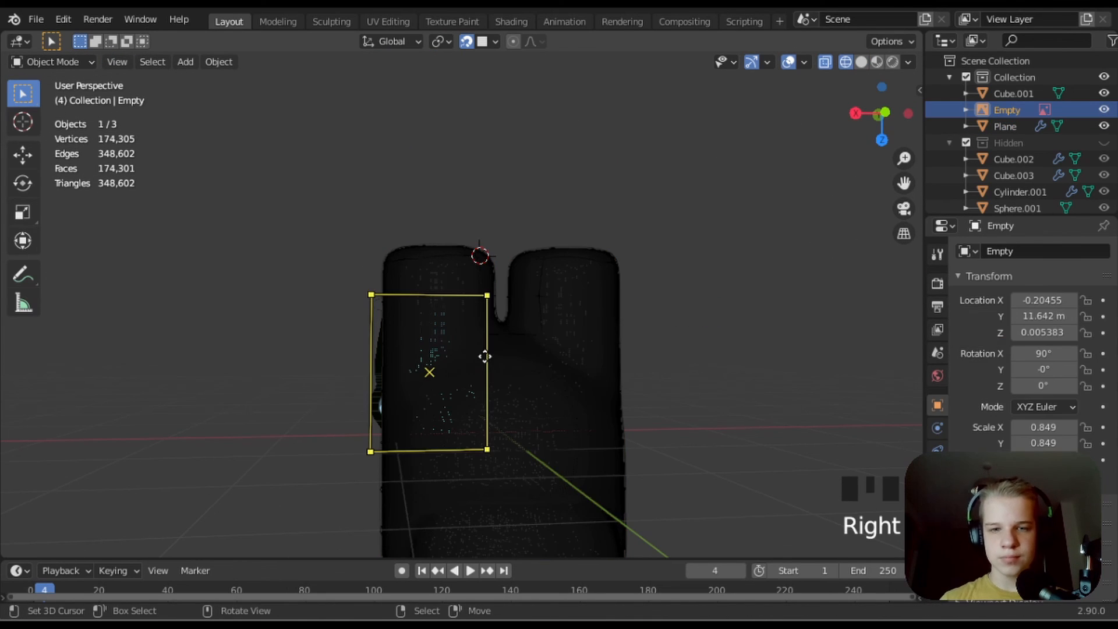
{"action": "right_click", "coordinate": [524, 372]}
{"action": "key", "text": "h"}
{"action": "key", "text": "z"}
{"action": "scroll", "coordinate": [675, 407], "scroll_direction": "down", "scroll_amount": 1}
{"action": "middle_click_drag", "start_coordinate": [674, 407], "coordinate": [439, 326]}
{"action": "right_click", "coordinate": [439, 323]}
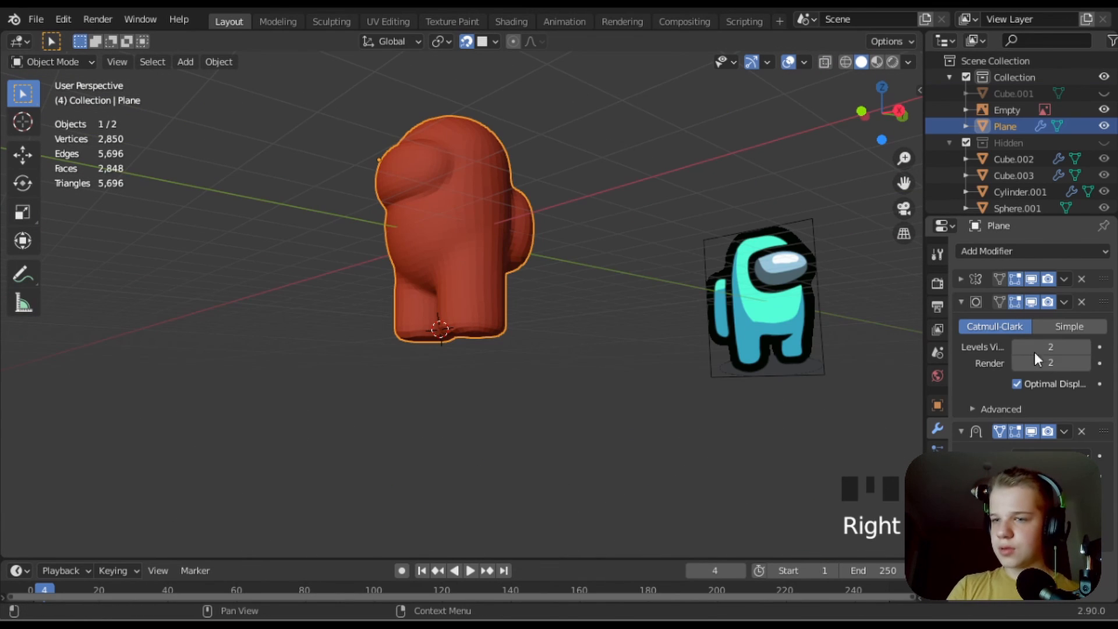
- Add a second Subdivision Surface modifier after the Shrinkwrap on the retopologized body
{"action": "left_click", "coordinate": [961, 302]}
{"action": "left_click", "coordinate": [985, 253]}
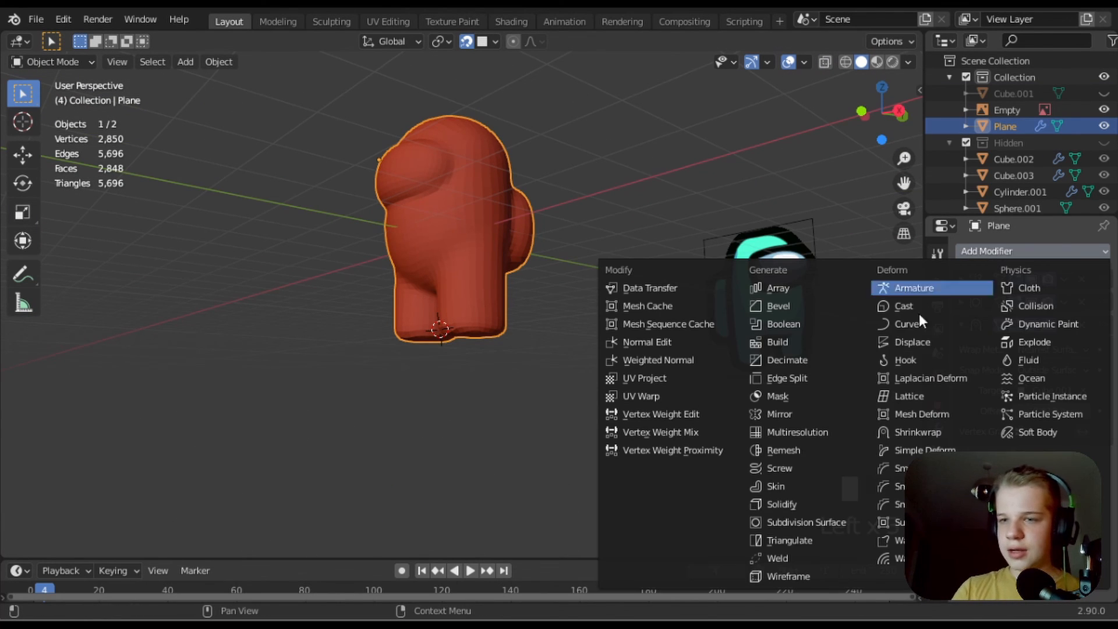
{"action": "left_click", "coordinate": [830, 528]}
{"action": "middle_click_drag", "start_coordinate": [569, 373], "coordinate": [659, 367]}
{"action": "scroll", "coordinate": [481, 227], "scroll_direction": "up", "scroll_amount": 3}
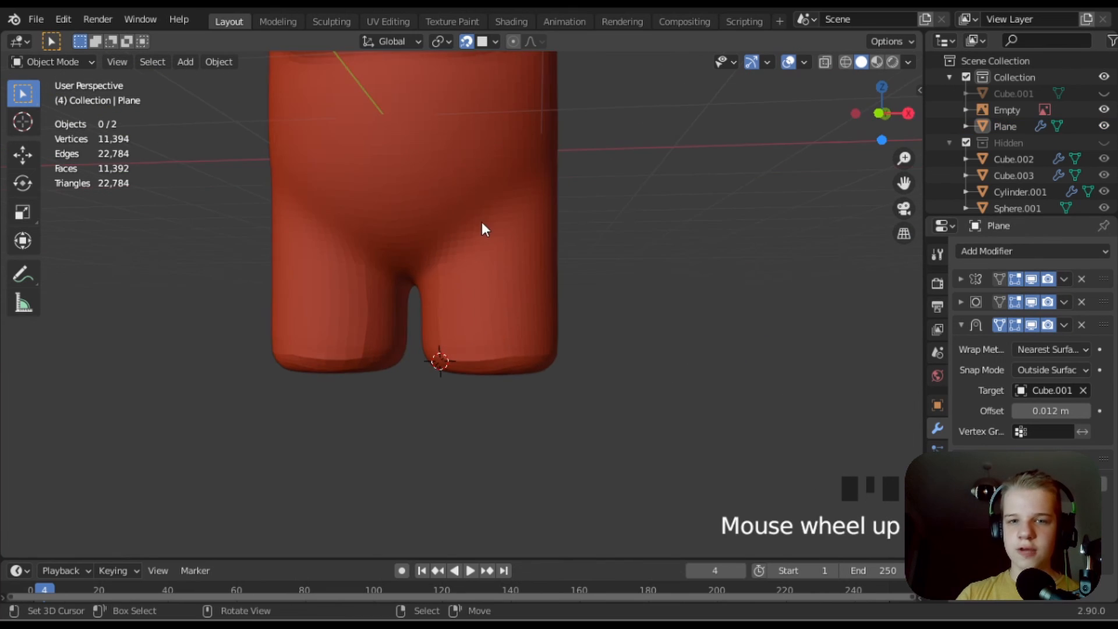
- Examine the topology of the legs and feet, comparing the editable mesh with the smoothed result
{"action": "middle_click_drag", "start_coordinate": [481, 227], "coordinate": [596, 259]}
{"action": "right_click", "coordinate": [571, 266]}
{"action": "key", "text": "Tab"}
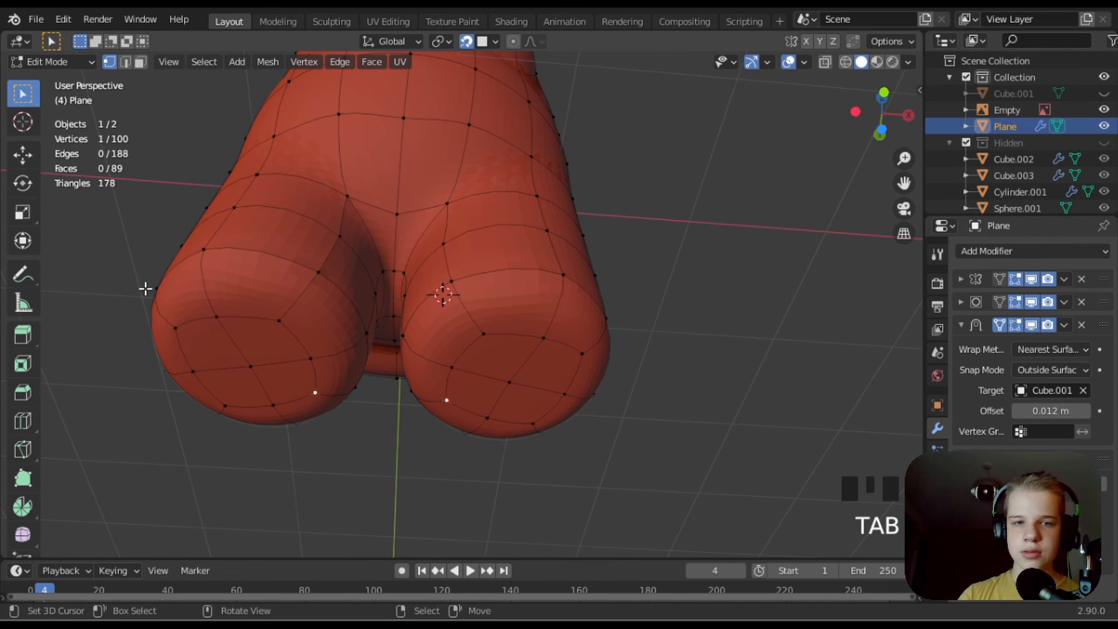
{"action": "middle_click_drag", "start_coordinate": [373, 292], "coordinate": [401, 303]}
{"action": "key", "text": "Tab"}
{"action": "key", "text": "Tab"}
{"action": "key", "text": "Tab"}
{"action": "middle_click_drag", "start_coordinate": [481, 297], "coordinate": [292, 319]}
{"action": "key", "text": "Tab"}
{"action": "key", "text": "z"}
{"action": "key", "text": "z"}
{"action": "key", "text": "Tab"}
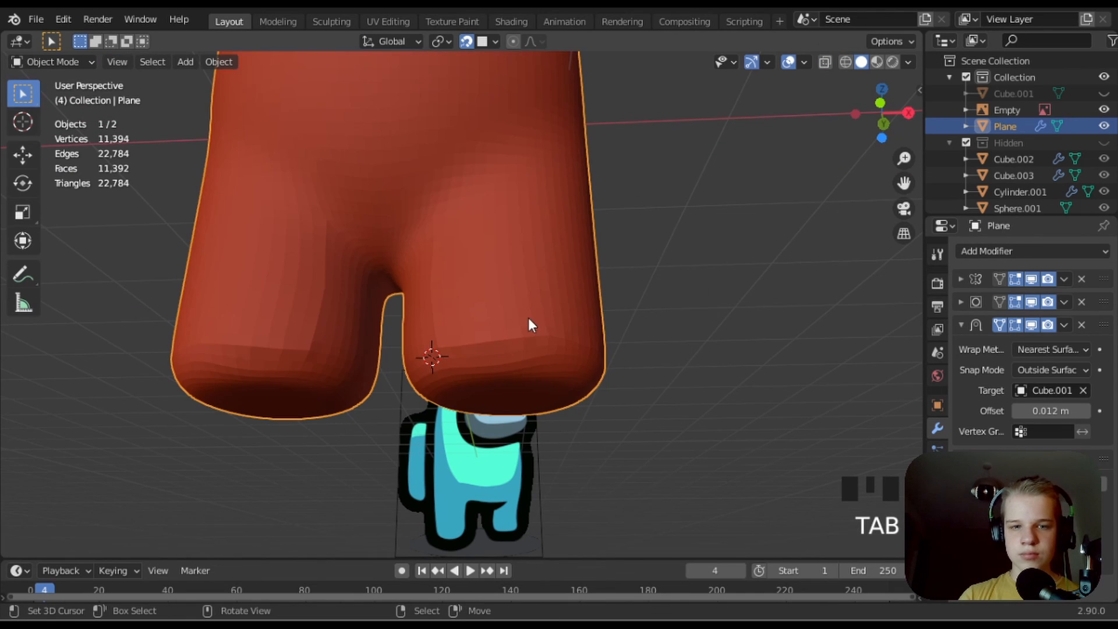
- Set the first Subdivision Surface modifier's viewport and render levels to 1
{"action": "left_click", "coordinate": [961, 302]}
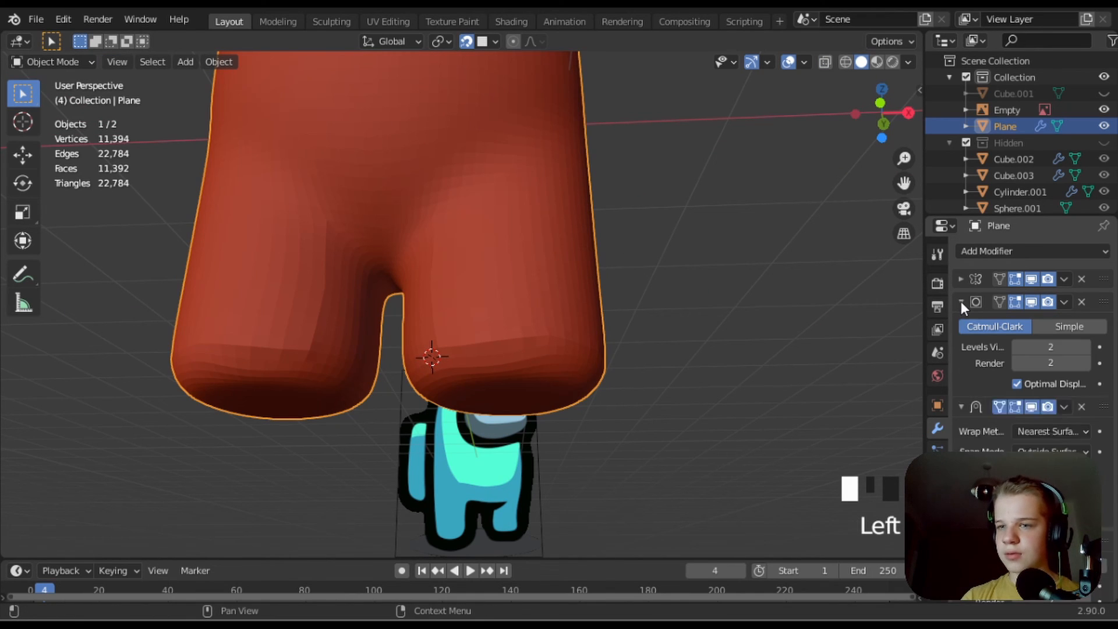
{"action": "left_click", "coordinate": [1017, 348]}
{"action": "left_click", "coordinate": [1017, 366]}
{"action": "scroll", "coordinate": [696, 344], "scroll_direction": "down", "scroll_amount": 3}
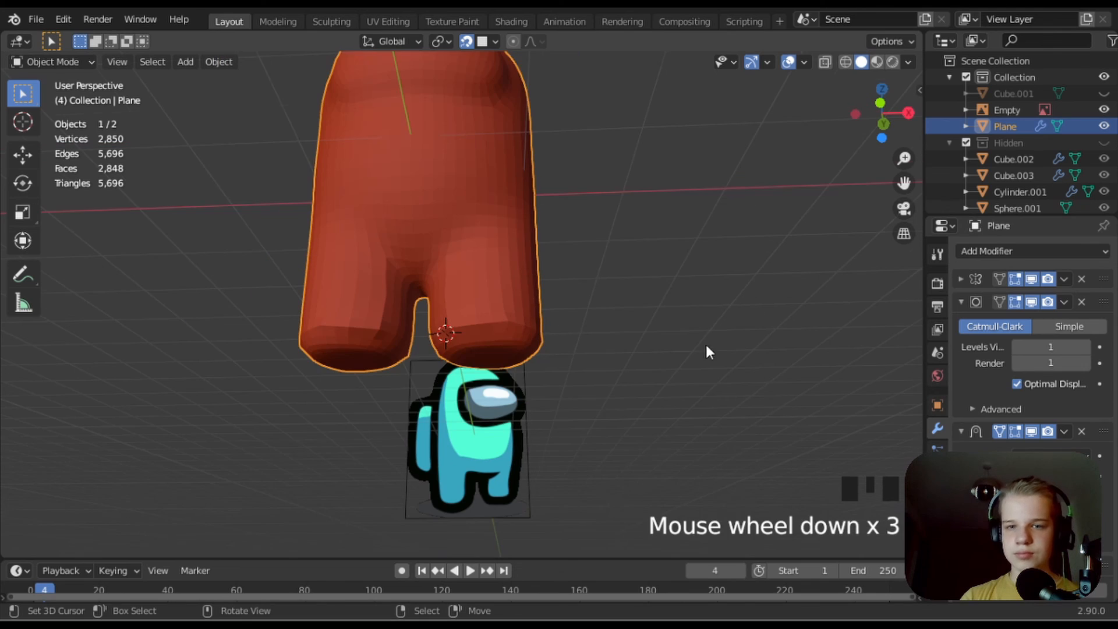
- Try the Simple type on the second Subdivision Surface modifier, comparing it with Catmull-Clark
{"action": "scroll", "coordinate": [1057, 437], "scroll_direction": "down", "scroll_amount": 1}
{"action": "left_click", "coordinate": [1070, 510]}
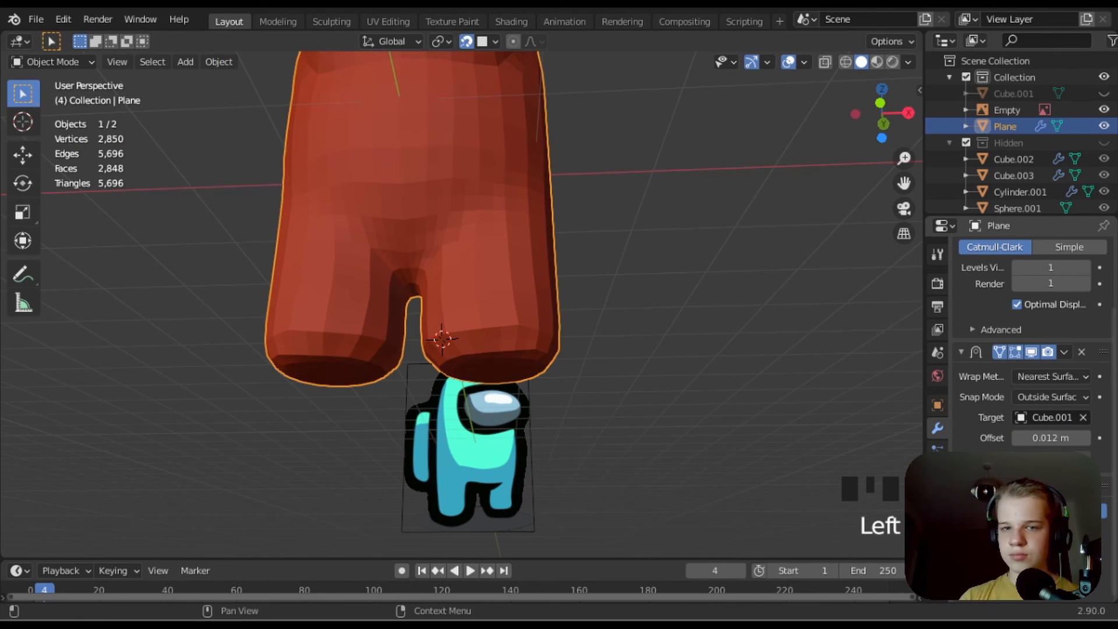
{"action": "left_click", "coordinate": [995, 510]}
{"action": "left_click", "coordinate": [1070, 510]}
{"action": "left_click", "coordinate": [995, 510]}
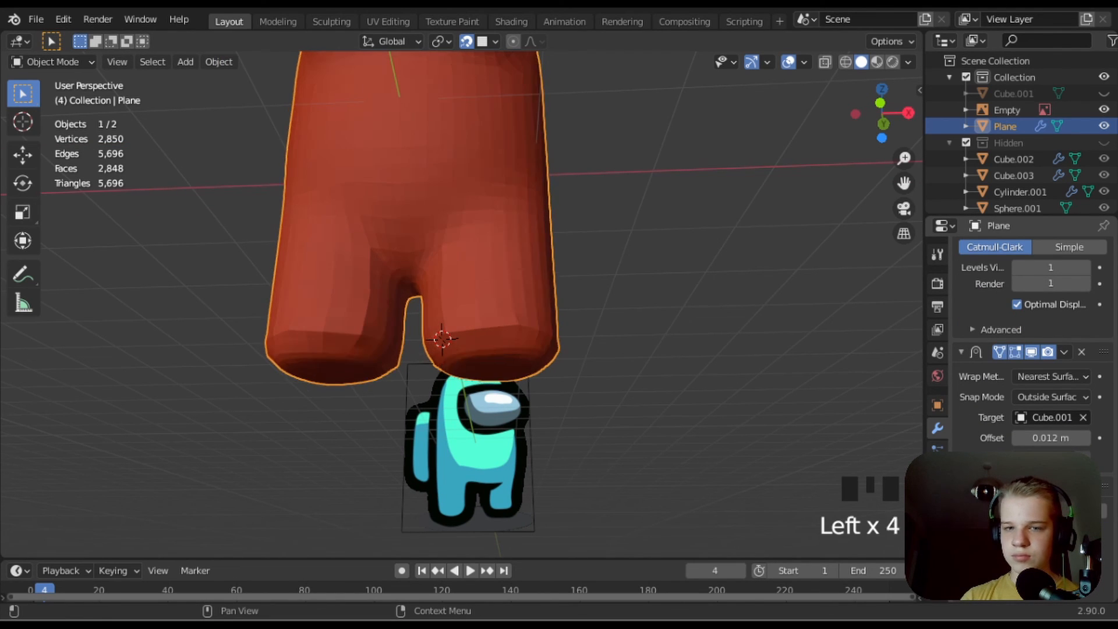
- Merge all vertices of the body mesh by distance
{"action": "key", "text": "Tab"}
{"action": "key", "text": "a"}
{"action": "key", "text": "m"}
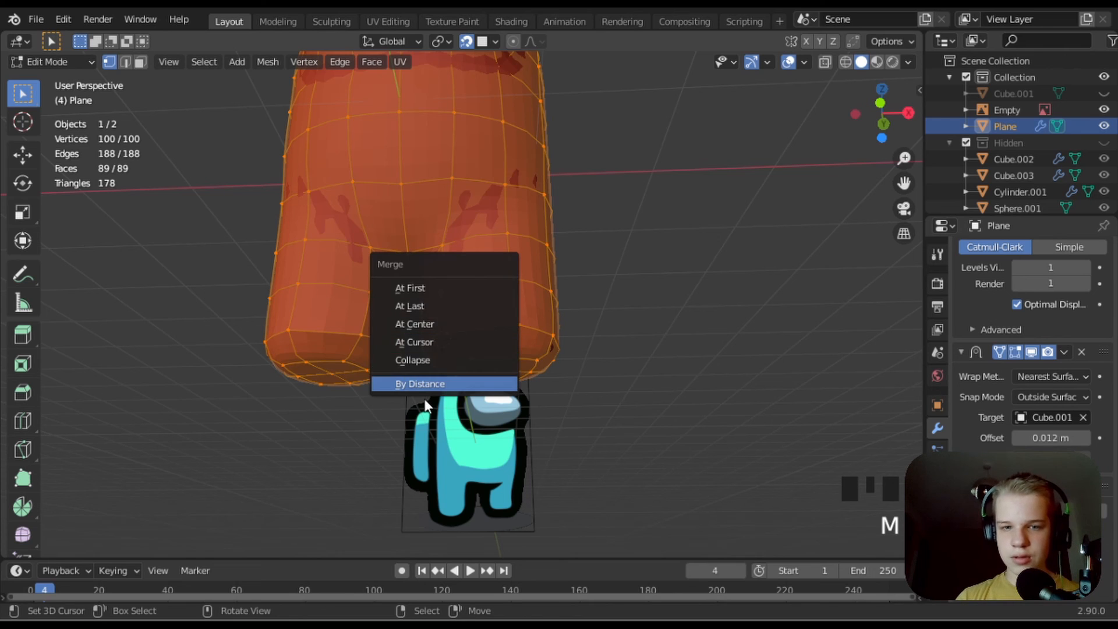
{"action": "left_click", "coordinate": [428, 387]}
{"action": "scroll", "coordinate": [452, 360], "scroll_direction": "up", "scroll_amount": 2}
- Recalculate the normals of the whole body mesh and leave mesh editing
{"action": "right_click", "coordinate": [629, 341]}
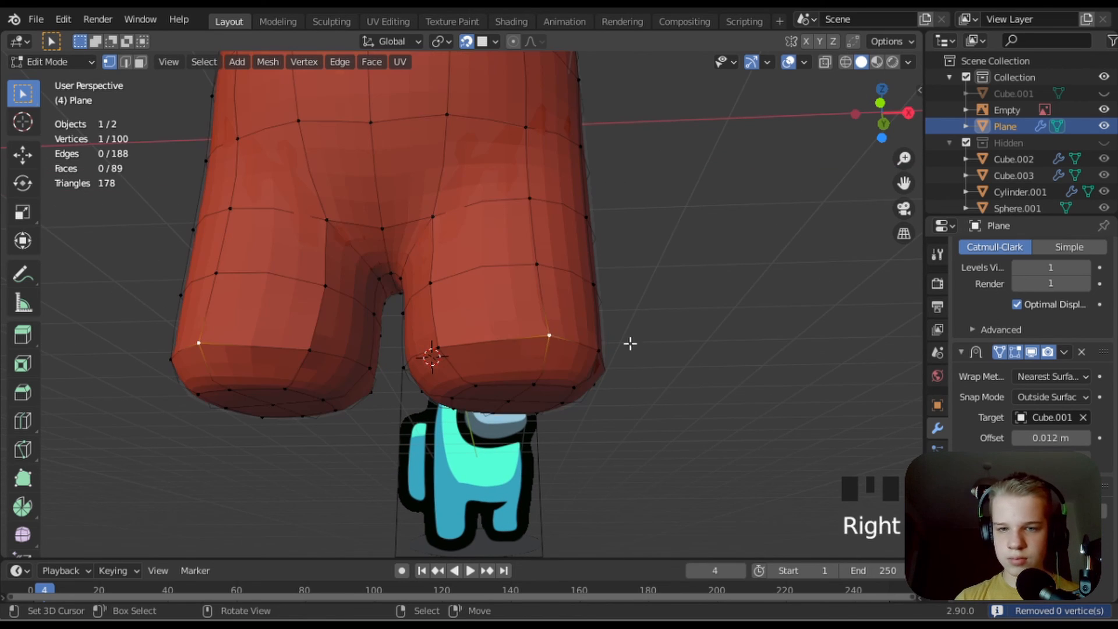
{"action": "key", "text": "a"}
{"action": "key", "text": "shift+n"}
{"action": "key", "text": "Tab"}
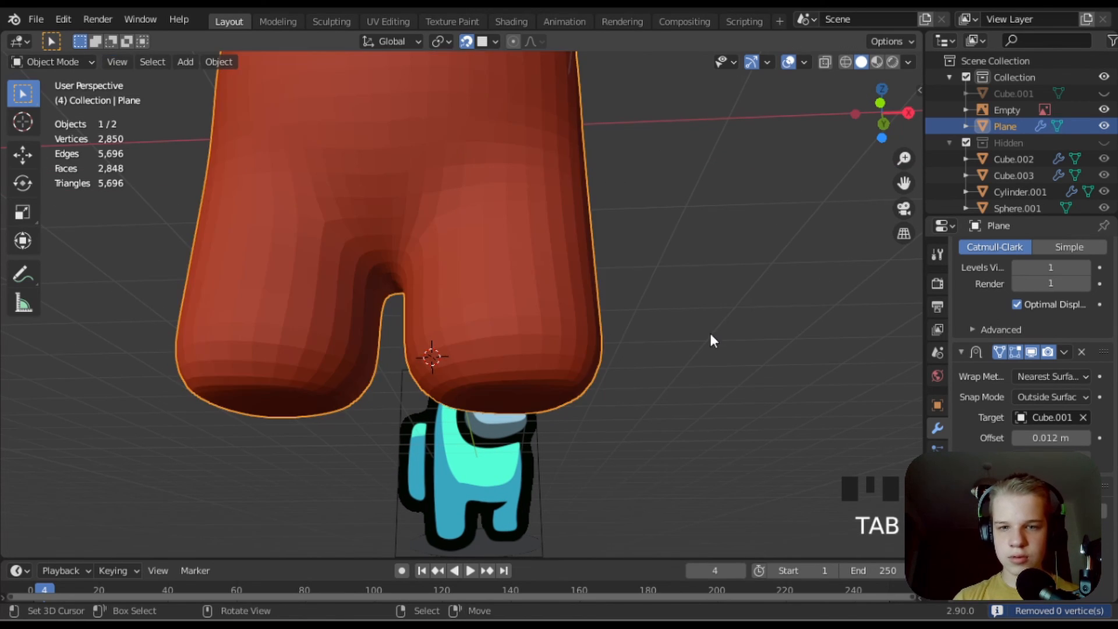
- Examine the smoothed shading of the legs and the underside of the feet
{"action": "middle_click_drag", "start_coordinate": [715, 330], "coordinate": [487, 407]}
{"action": "left_click", "coordinate": [486, 407]}
{"action": "scroll", "coordinate": [377, 367], "scroll_direction": "up", "scroll_amount": 2}
{"action": "scroll", "coordinate": [516, 354], "scroll_direction": "up", "scroll_amount": 1}
{"action": "middle_click_drag", "start_coordinate": [376, 361], "coordinate": [352, 375]}
{"action": "scroll", "coordinate": [516, 354], "scroll_direction": "down", "scroll_amount": 5}
{"action": "middle_click_drag", "start_coordinate": [501, 382], "coordinate": [513, 292]}
- Crease the edge loop where the visor meets the body and check the sharpened outline
{"action": "key", "text": "Tab"}
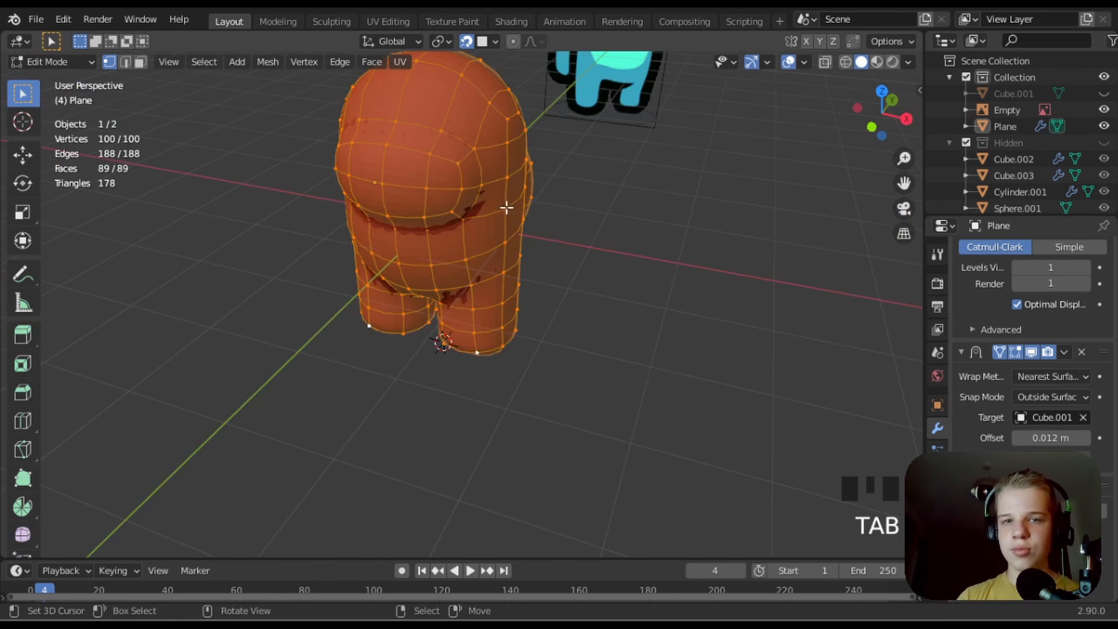
{"action": "scroll", "coordinate": [530, 293], "scroll_direction": "up", "scroll_amount": 3}
{"action": "key", "text": "alt+a"}
{"action": "right_click", "coordinate": [546, 187], "text": "alt+shift"}
{"action": "mouse_move", "coordinate": [547, 187]}
{"action": "middle_mouse_down"}
{"action": "mouse_move", "coordinate": [602, 207]}
{"action": "mouse_move", "coordinate": [442, 181]}
{"action": "middle_mouse_up"}
{"action": "key", "text": "z"}
{"action": "key", "text": "z"}
{"action": "middle_click_drag", "start_coordinate": [527, 178], "coordinate": [494, 267], "text": "shift"}
{"action": "scroll", "coordinate": [492, 265], "scroll_direction": "up", "scroll_amount": 1}
{"action": "right_click", "coordinate": [474, 239], "text": "alt+shift"}
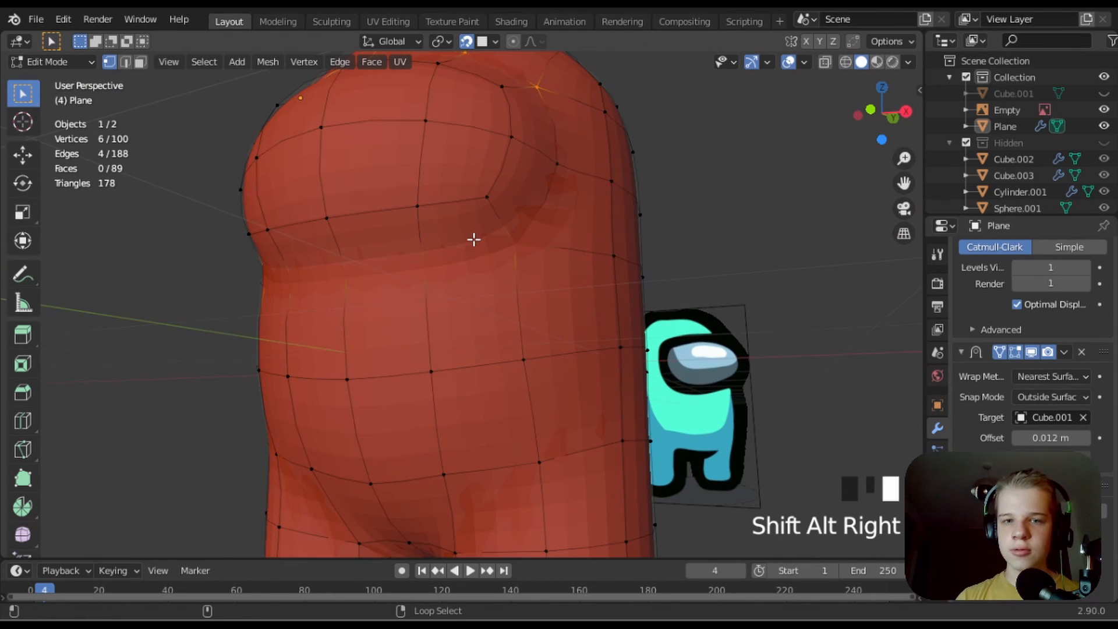
{"action": "right_click", "coordinate": [539, 203], "text": "alt+shift"}
{"action": "key", "text": "z"}
{"action": "middle_click_drag", "start_coordinate": [304, 265], "coordinate": [400, 260]}
{"action": "key", "text": "z"}
{"action": "middle_click_drag", "start_coordinate": [701, 279], "coordinate": [536, 332]}
{"action": "scroll", "coordinate": [537, 332], "scroll_direction": "up", "scroll_amount": 3}
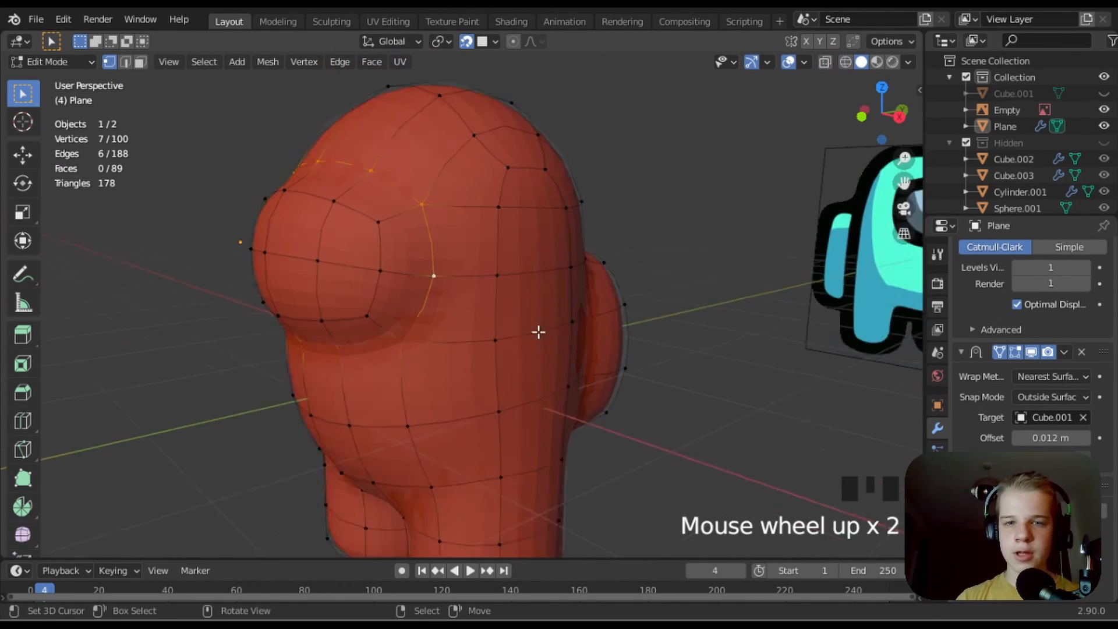
{"action": "key", "text": "shift+e"}
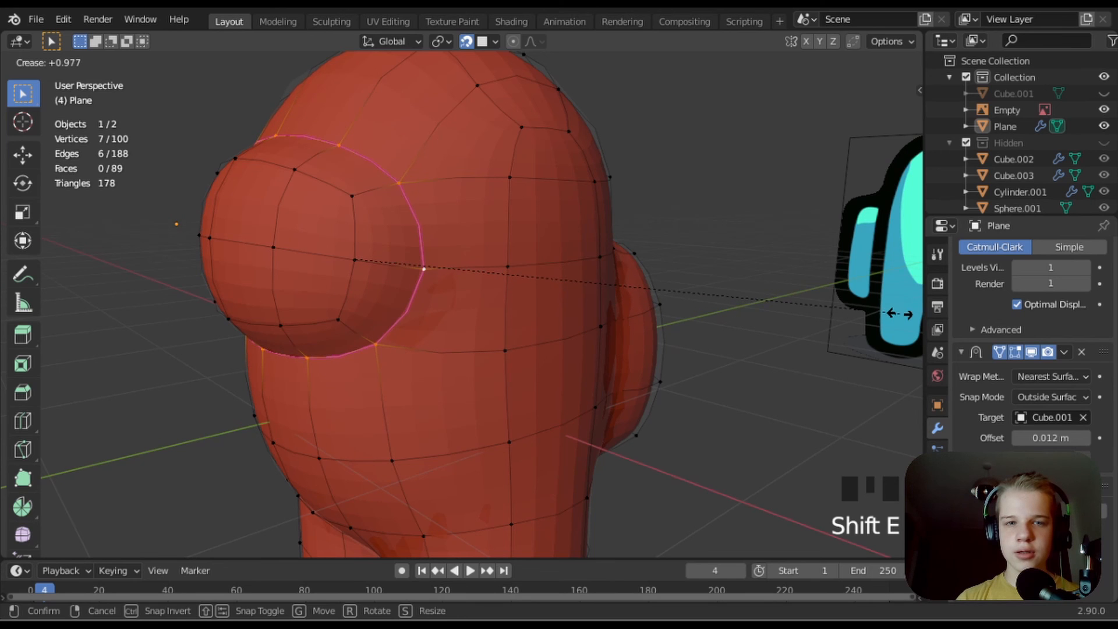
{"action": "left_click", "coordinate": [856, 313]}
{"action": "key", "text": "Tab"}
{"action": "left_click", "coordinate": [819, 333]}
{"action": "scroll", "coordinate": [819, 333], "scroll_direction": "down", "scroll_amount": 3}
{"action": "middle_click_drag", "start_coordinate": [818, 333], "coordinate": [603, 343]}
{"action": "scroll", "coordinate": [588, 330], "scroll_direction": "up", "scroll_amount": 5}
{"action": "scroll", "coordinate": [555, 306], "scroll_direction": "down", "scroll_amount": 4}
- Crease the edge loop where the backpack meets the body and check the smoothed shape
{"action": "key", "text": "Tab"}
{"action": "scroll", "coordinate": [489, 320], "scroll_direction": "up", "scroll_amount": 2}
{"action": "key", "text": "alt+a"}
{"action": "right_click", "coordinate": [505, 264], "text": "alt"}
{"action": "key", "text": "z"}
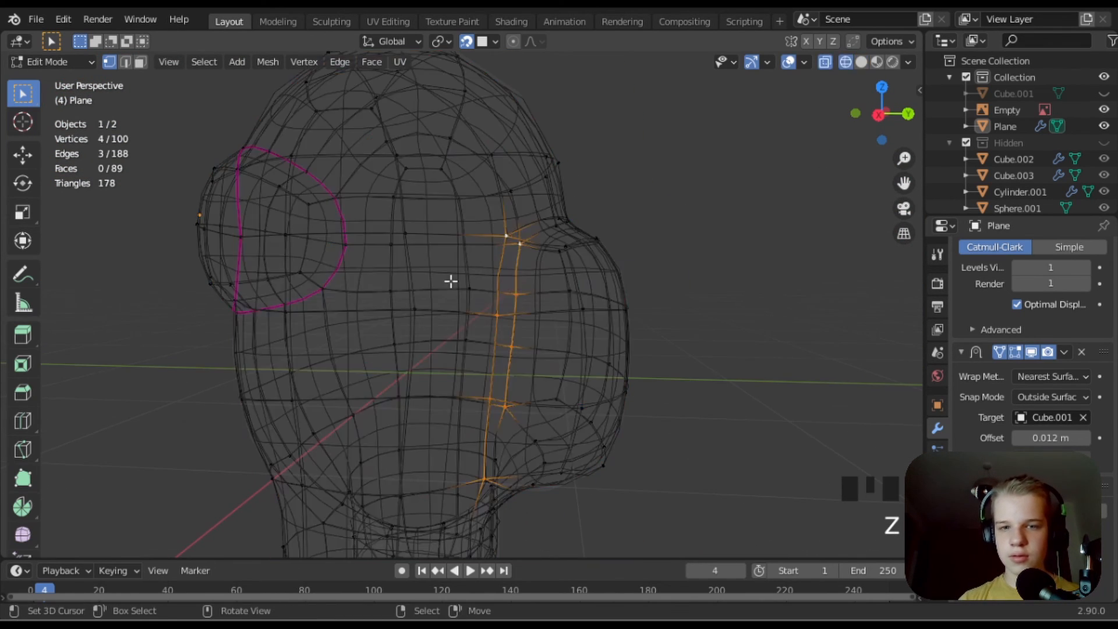
{"action": "middle_click_drag", "start_coordinate": [484, 284], "coordinate": [453, 250]}
{"action": "key", "text": "z"}
{"action": "left_click", "coordinate": [542, 285]}
{"action": "right_click", "coordinate": [502, 274], "text": "alt+shift"}
{"action": "right_click", "coordinate": [431, 254], "text": "alt+shift"}
{"action": "key", "text": "z"}
{"action": "key", "text": "z"}
{"action": "key", "text": "shift+e"}
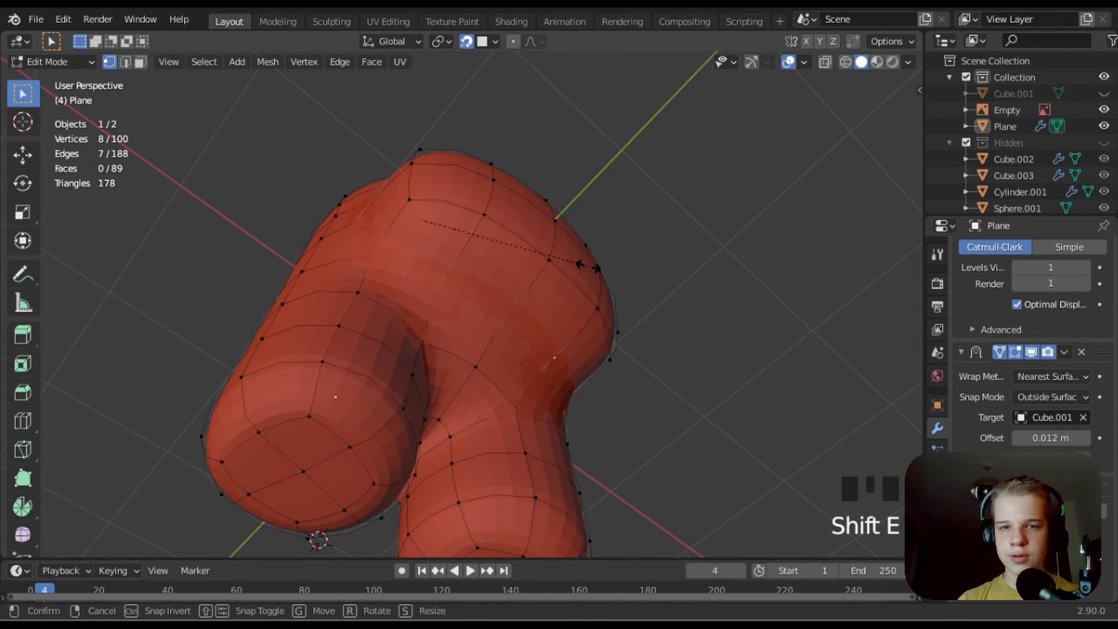
{"action": "left_click", "coordinate": [728, 262]}
{"action": "key", "text": "Tab"}
{"action": "scroll", "coordinate": [744, 277], "scroll_direction": "down", "scroll_amount": 3}
{"action": "middle_click_drag", "start_coordinate": [744, 277], "coordinate": [529, 392]}
{"action": "scroll", "coordinate": [442, 337], "scroll_direction": "down", "scroll_amount": 1}
- Partially crease the edge loop around the backpack's outer rim and check the result
{"action": "key", "text": "Tab"}
{"action": "scroll", "coordinate": [459, 297], "scroll_direction": "up", "scroll_amount": 5}
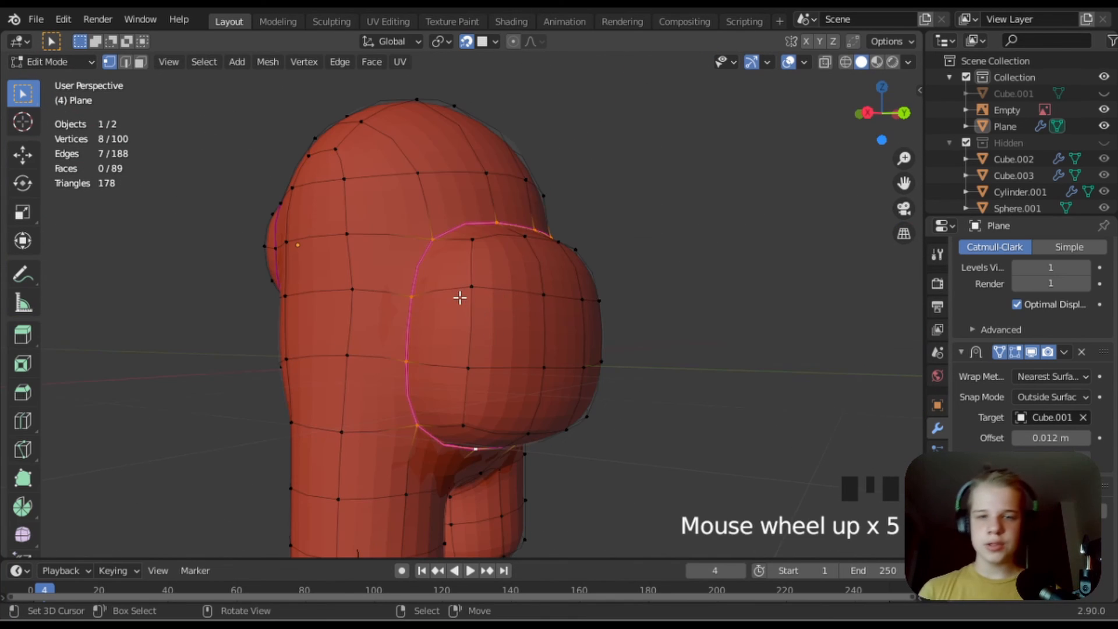
{"action": "right_click", "coordinate": [457, 312], "text": "alt+shift"}
{"action": "middle_click_drag", "start_coordinate": [457, 311], "coordinate": [483, 381]}
{"action": "right_click", "coordinate": [522, 318], "text": "alt+shift"}
{"action": "middle_click_drag", "start_coordinate": [523, 350], "coordinate": [452, 308]}
{"action": "right_click", "coordinate": [453, 319], "text": "alt+shift"}
{"action": "key", "text": "shift+e"}
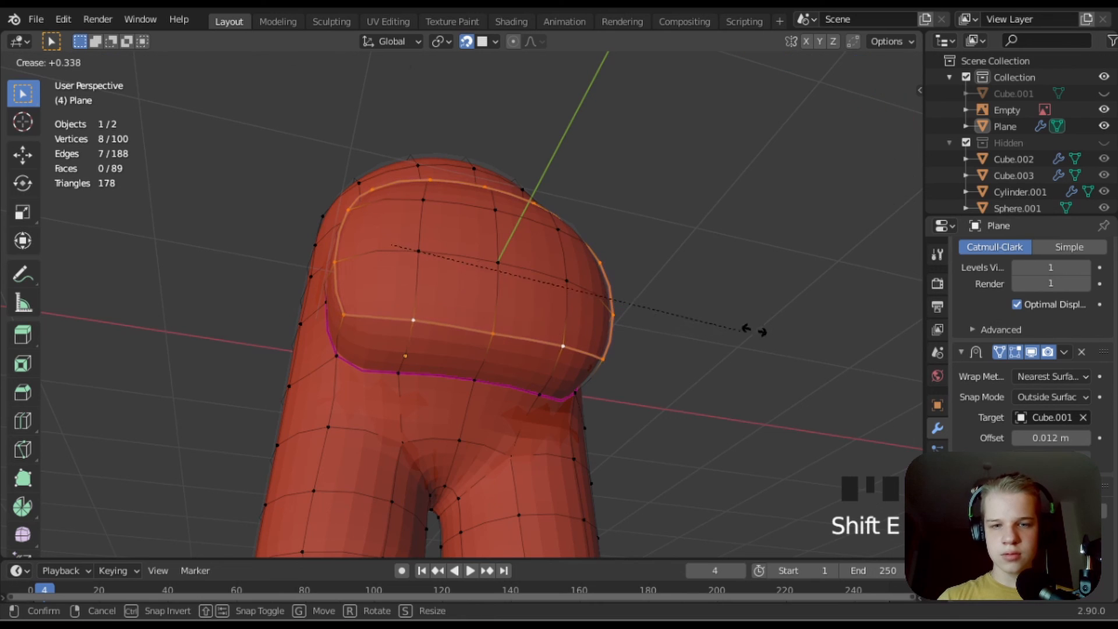
{"action": "left_click", "coordinate": [777, 334]}
{"action": "key", "text": "Tab"}
{"action": "scroll", "coordinate": [698, 343], "scroll_direction": "down", "scroll_amount": 3}
{"action": "middle_click_drag", "start_coordinate": [650, 345], "coordinate": [480, 320]}
- Crease the edge loop around the visor's front rim and review the character from several sides
{"action": "key", "text": "Tab"}
{"action": "key", "text": "alt+a"}
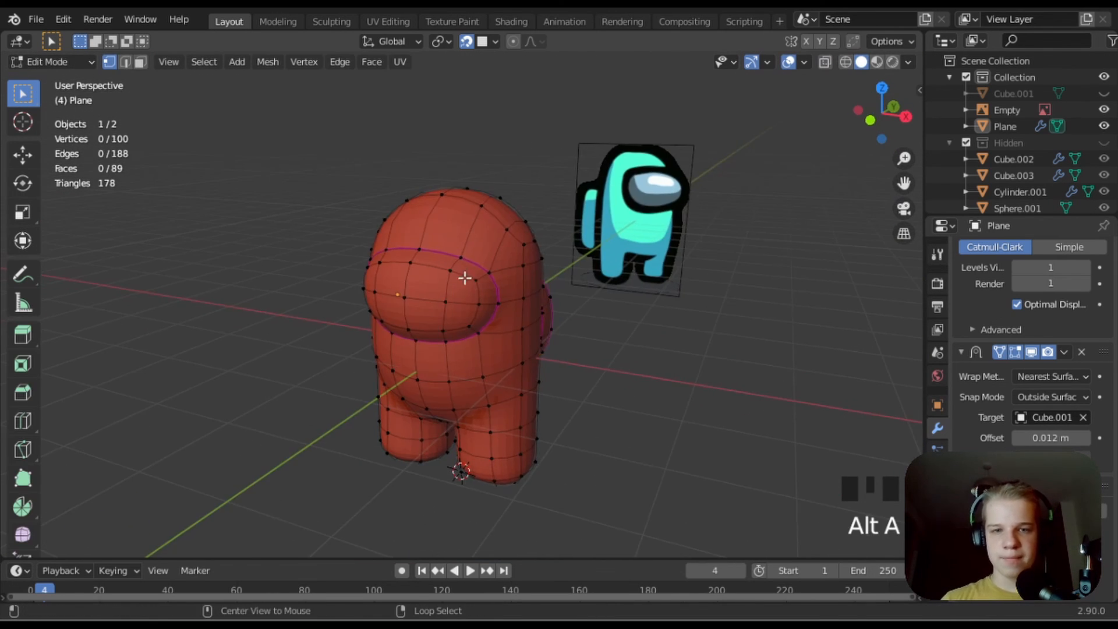
{"action": "right_click", "coordinate": [477, 281], "text": "alt+shift"}
{"action": "right_click", "coordinate": [477, 322], "text": "alt+shift"}
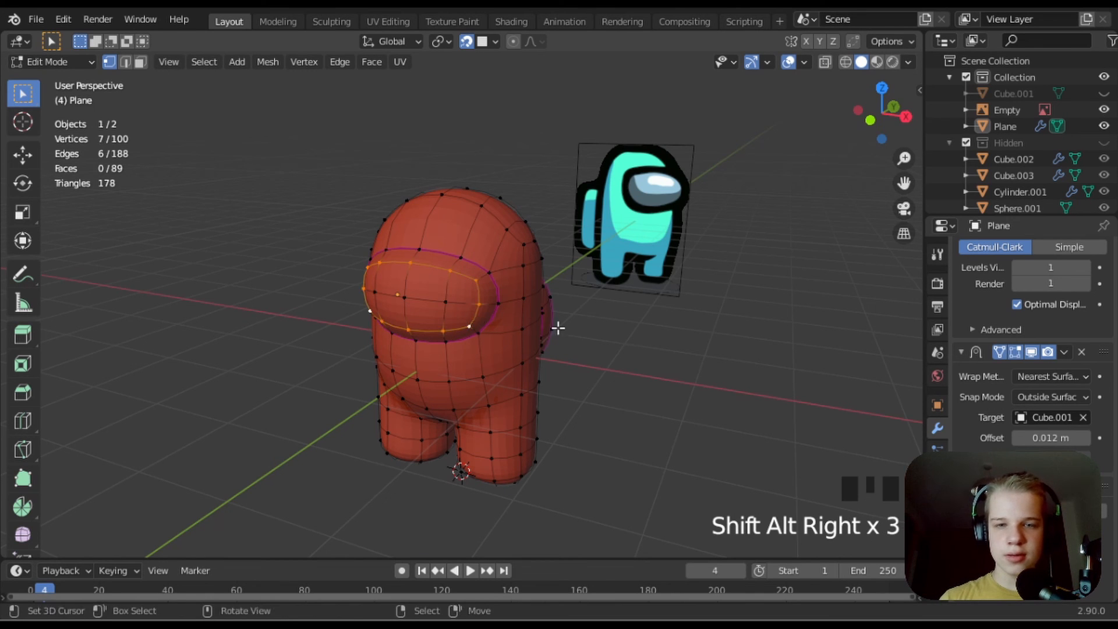
{"action": "key", "text": "shift+e"}
{"action": "mouse_move", "coordinate": [401, 358]}
{"action": "middle_mouse_down"}
{"action": "mouse_move", "coordinate": [395, 375]}
{"action": "mouse_move", "coordinate": [392, 346]}
{"action": "middle_mouse_up"}
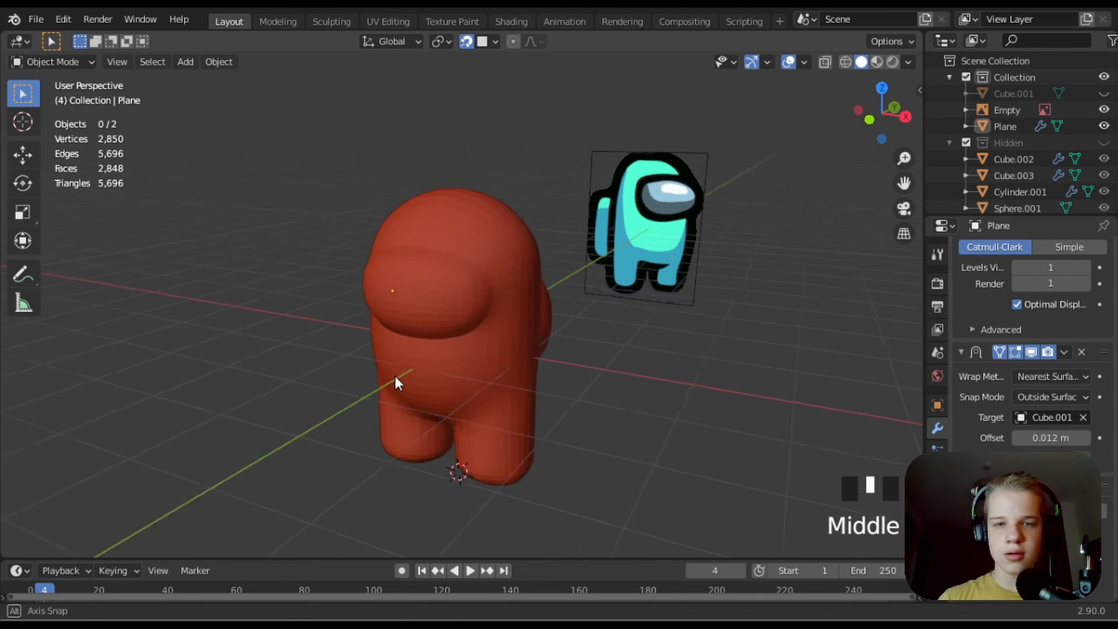
{"action": "scroll", "coordinate": [392, 346], "scroll_direction": "up", "scroll_amount": 3}
{"action": "middle_click_drag", "start_coordinate": [393, 347], "coordinate": [225, 348]}
{"action": "scroll", "coordinate": [543, 368], "scroll_direction": "down", "scroll_amount": 3}
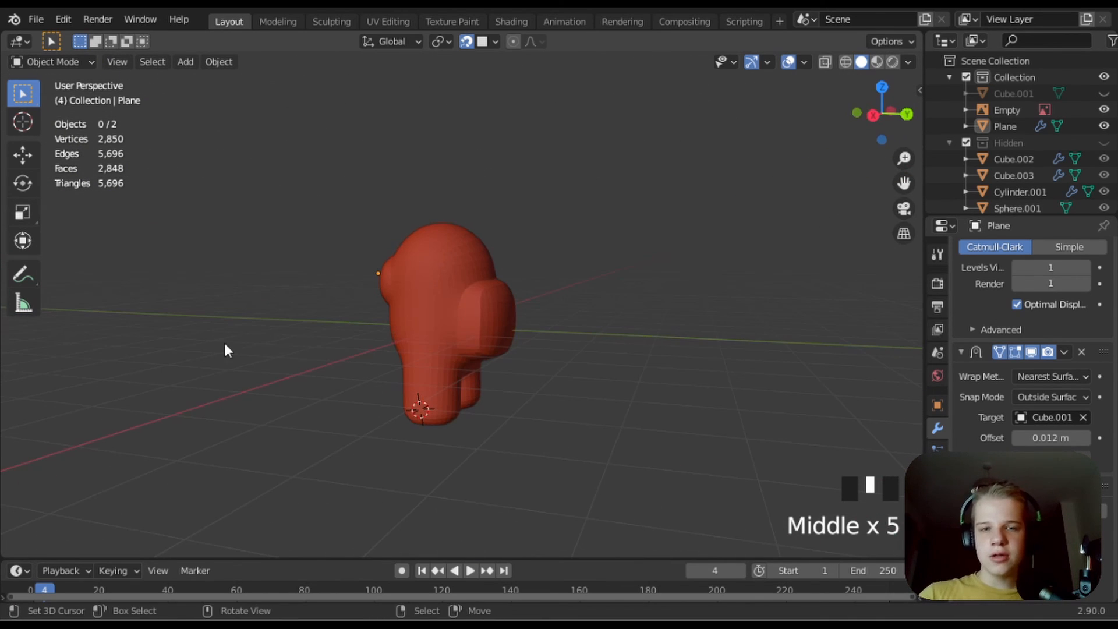
{"action": "middle_click_drag", "start_coordinate": [326, 364], "coordinate": [277, 412]}
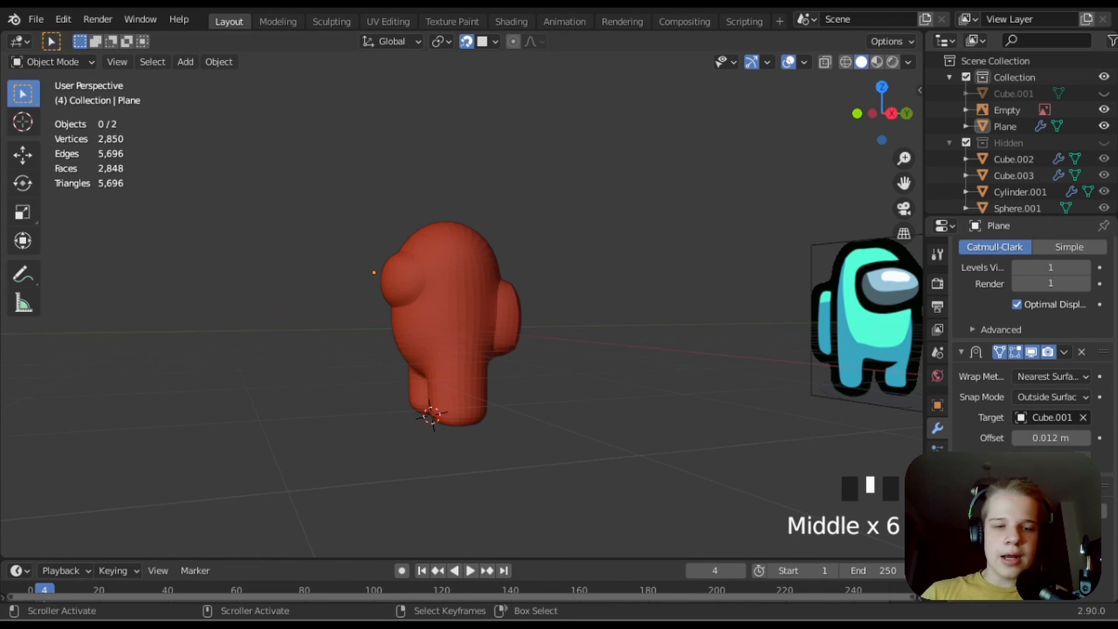